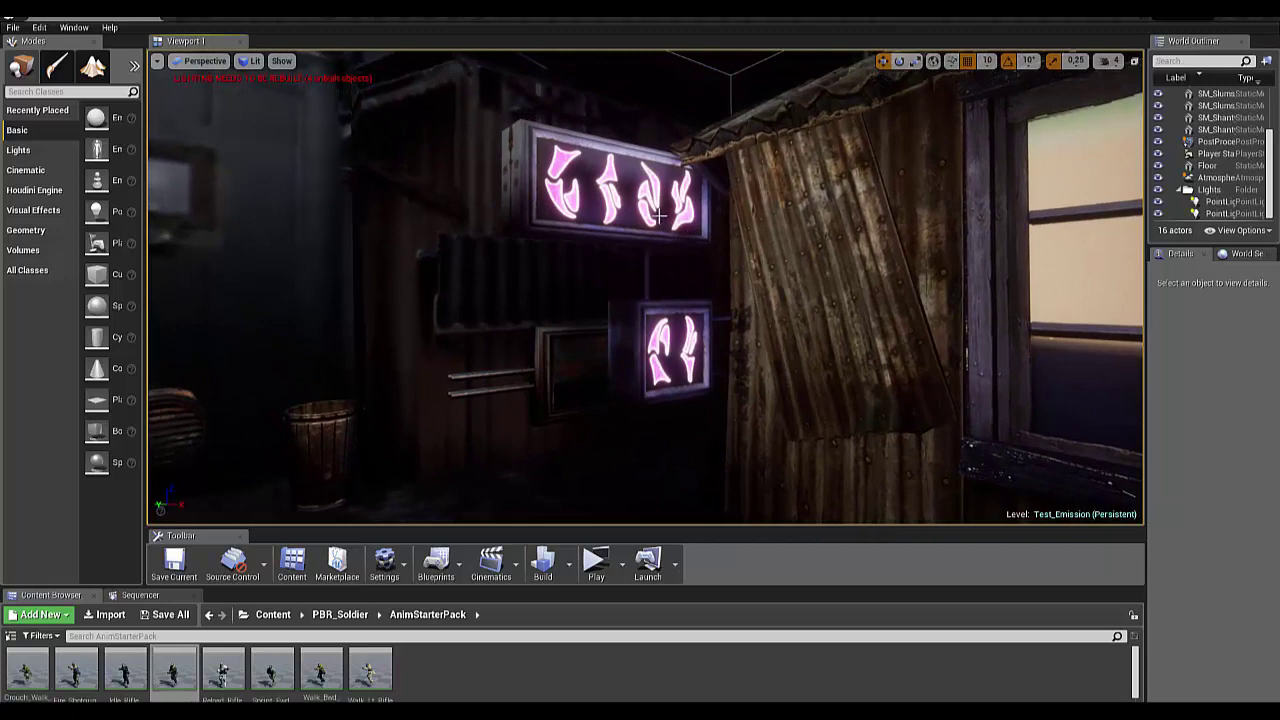
# Step: Select the SM_Slums_Sign02a2 sign and widen the Details panel to reveal its M_Signs_Test2 material
pyautogui.click(659, 215)
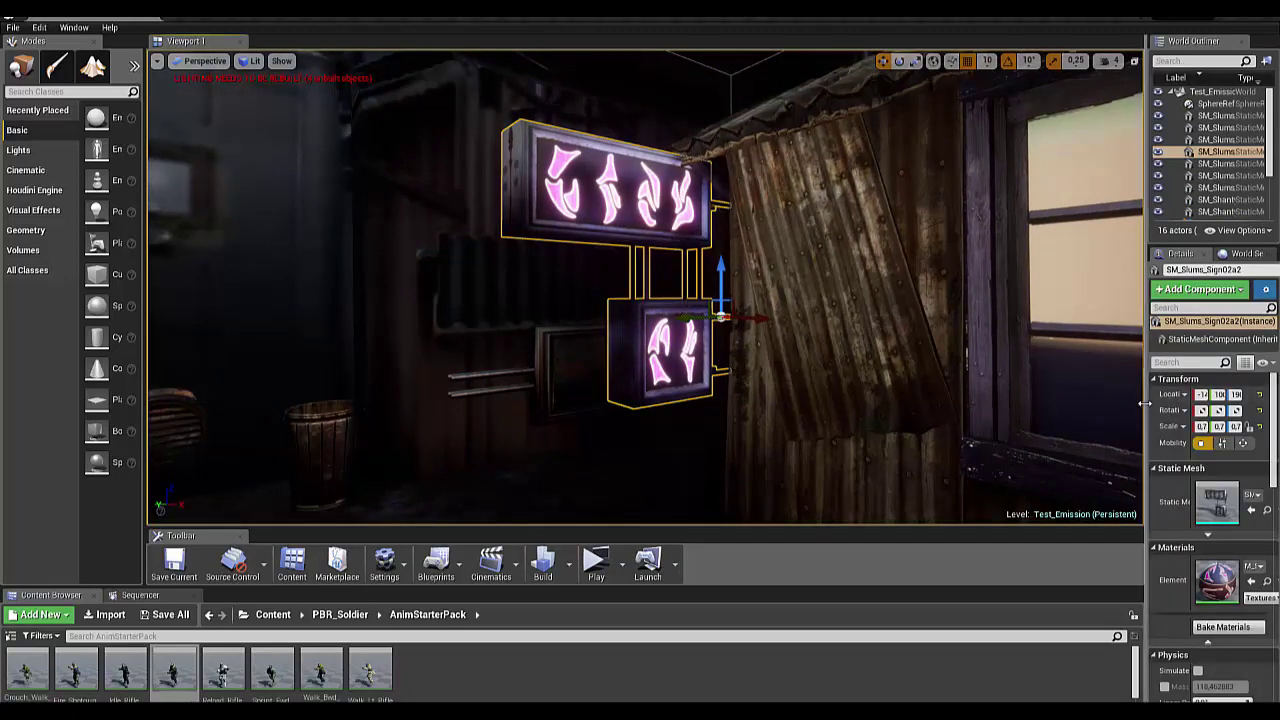
pyautogui.moveTo(1138, 403); pyautogui.dragTo(928, 400)
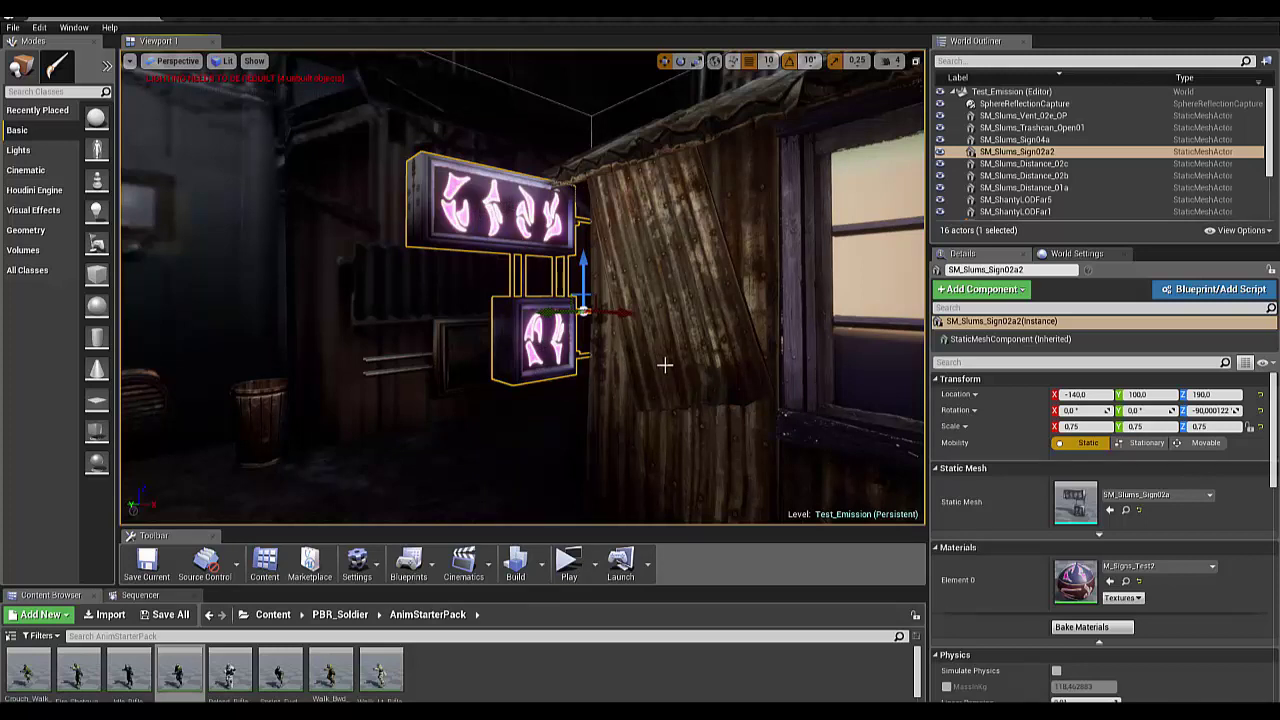
pyautogui.moveTo(667, 365); pyautogui.dragTo(630, 365, button='right')
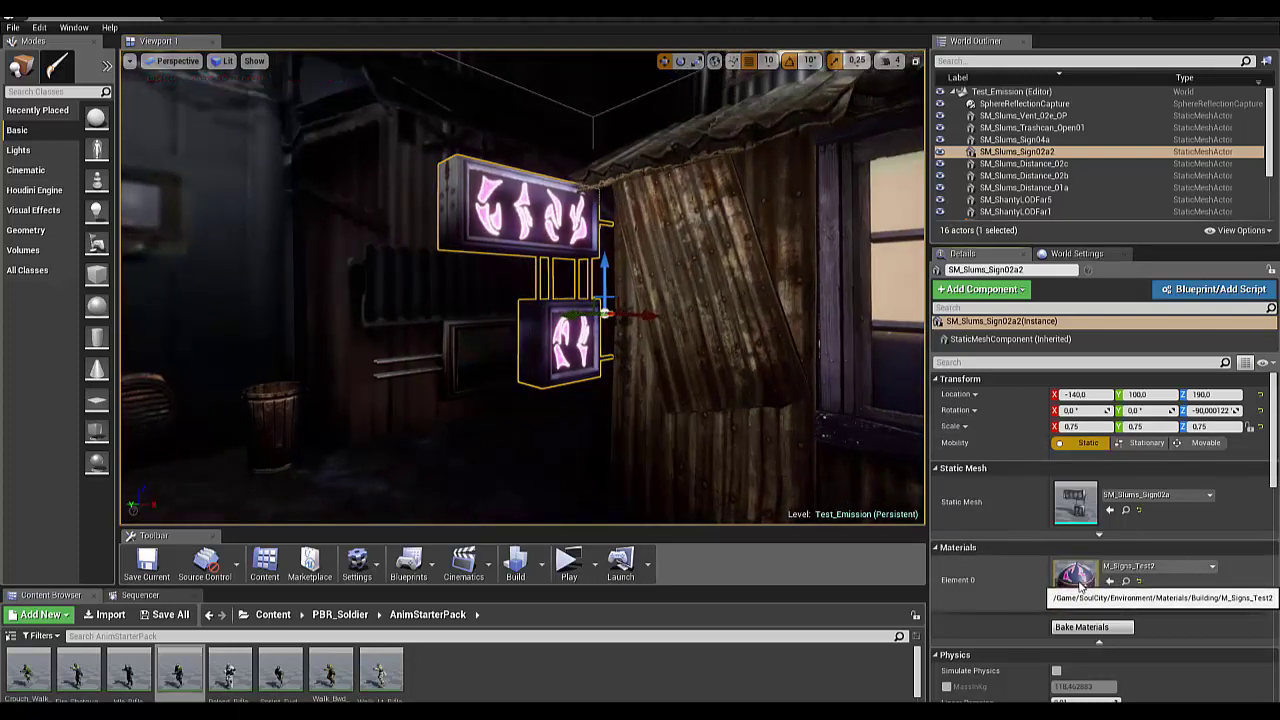
# Step: Open M_Signs_Test2 in the Material Editor, raise the window, and zoom the graph
pyautogui.doubleClick(1076, 577)
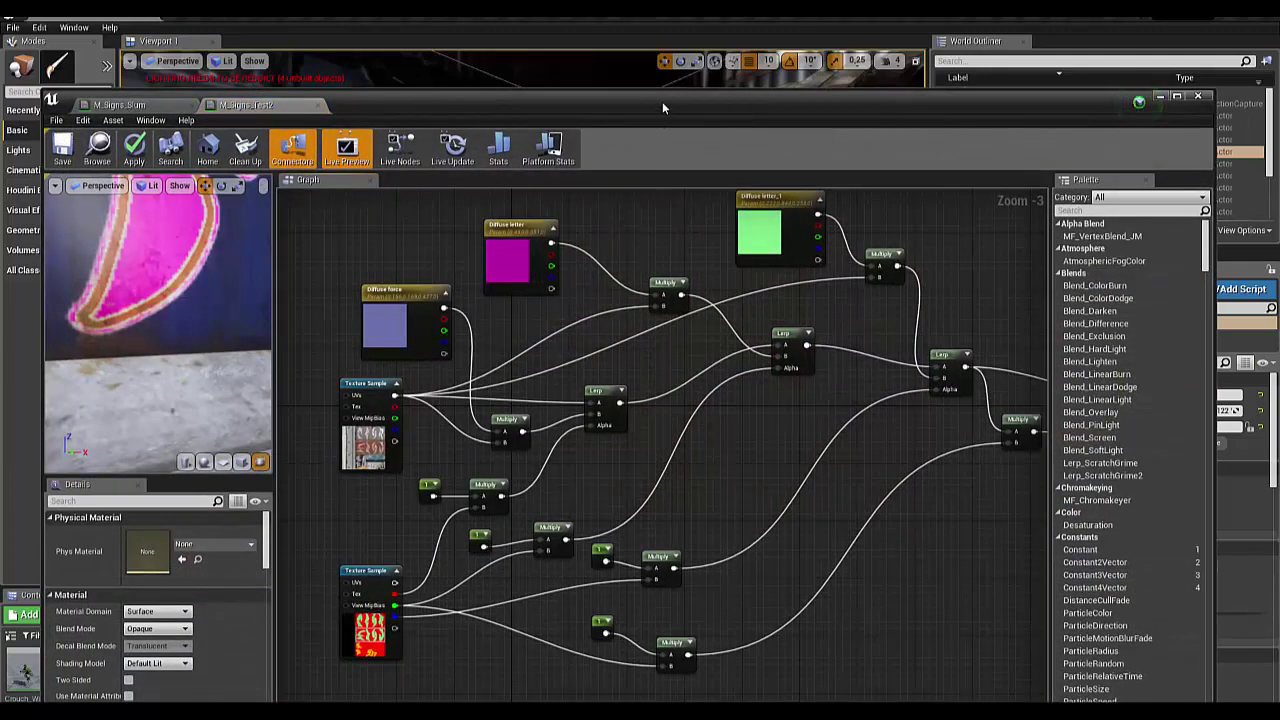
pyautogui.moveTo(662, 101); pyautogui.dragTo(668, 39)
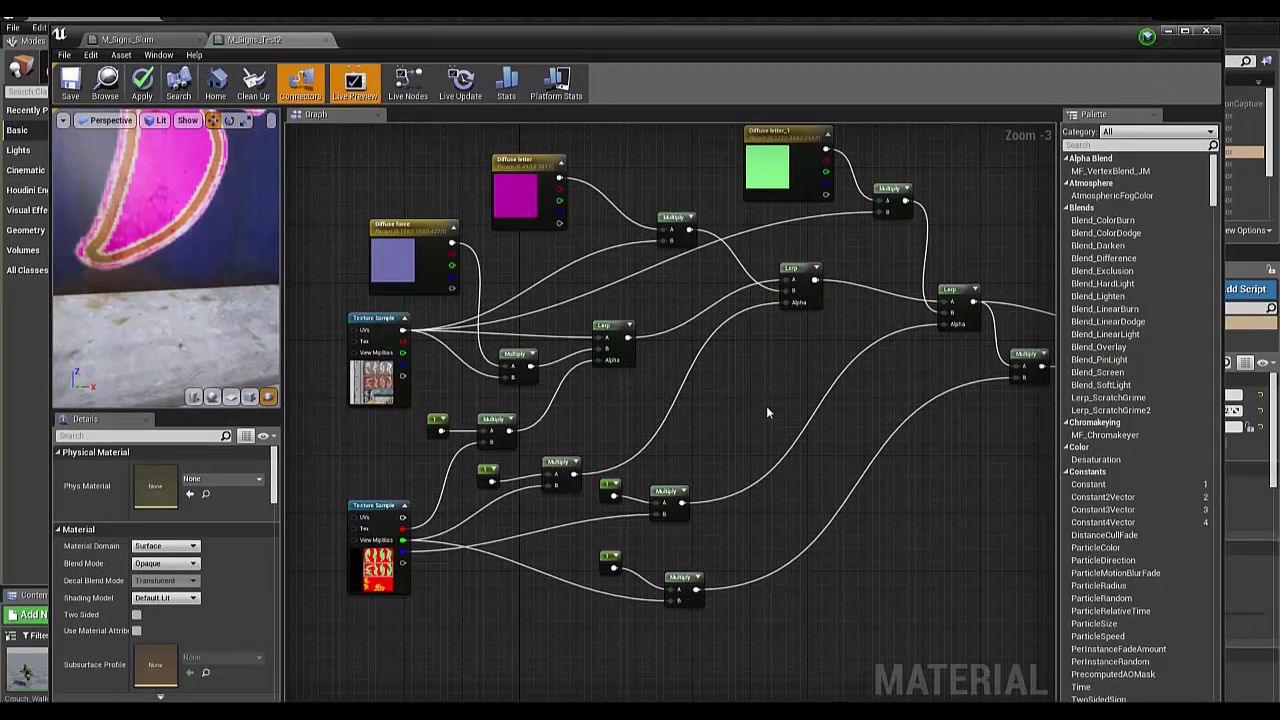
pyautogui.scroll(-1, 721, 408)
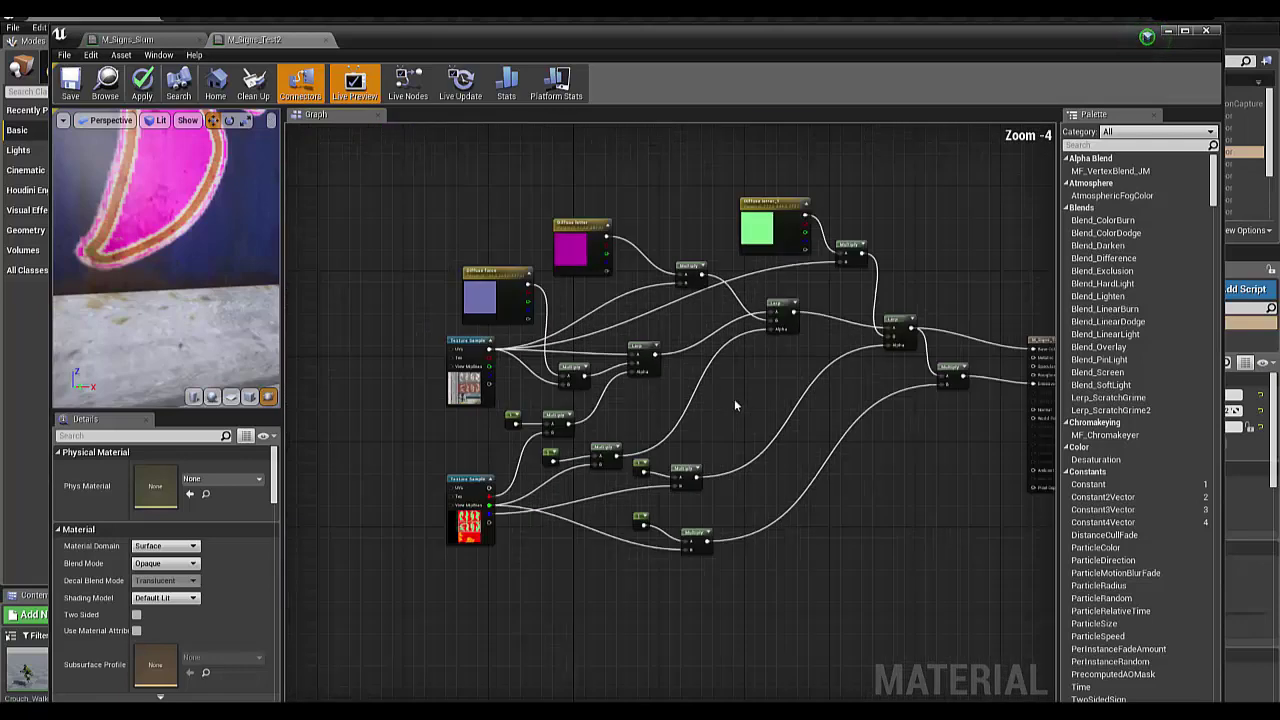
pyautogui.scroll(1, 812, 417)
pyautogui.scroll(-2, 814, 418)
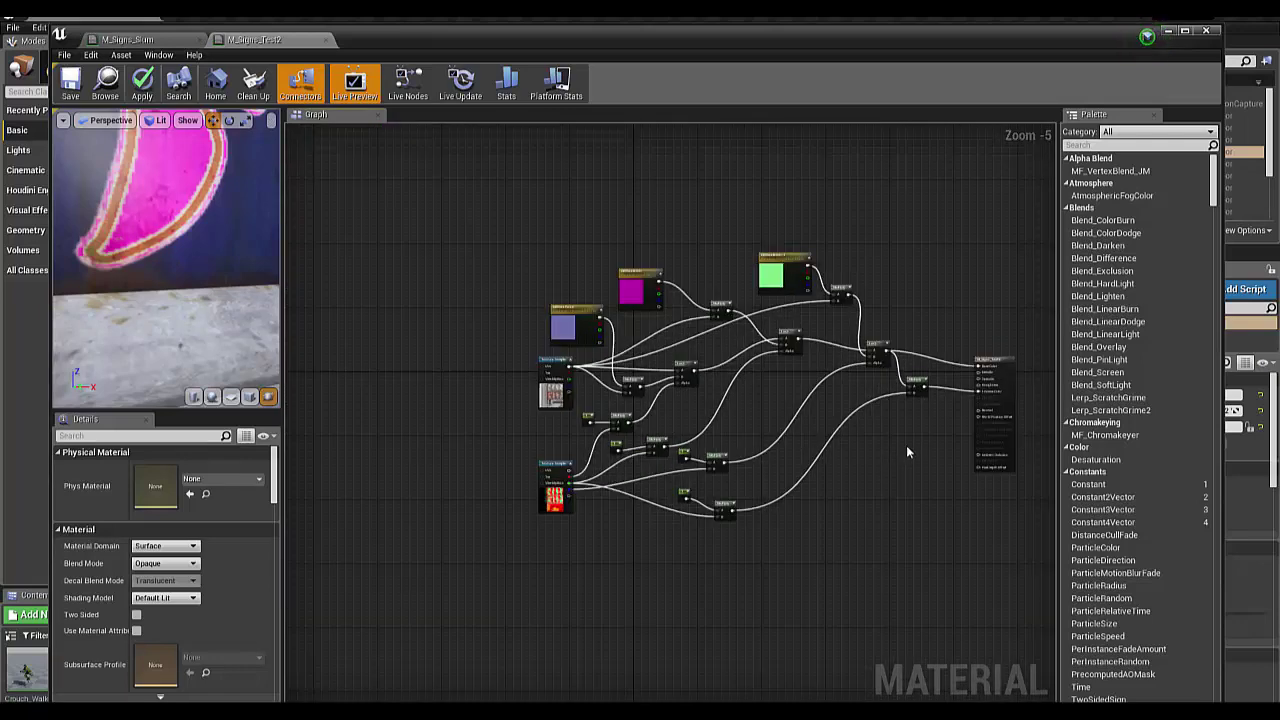
pyautogui.scroll(-1, 906, 448)
pyautogui.scroll(1, 894, 437)
pyautogui.scroll(2, 547, 432)
pyautogui.scroll(1, 550, 428)
pyautogui.scroll(1, 552, 426)
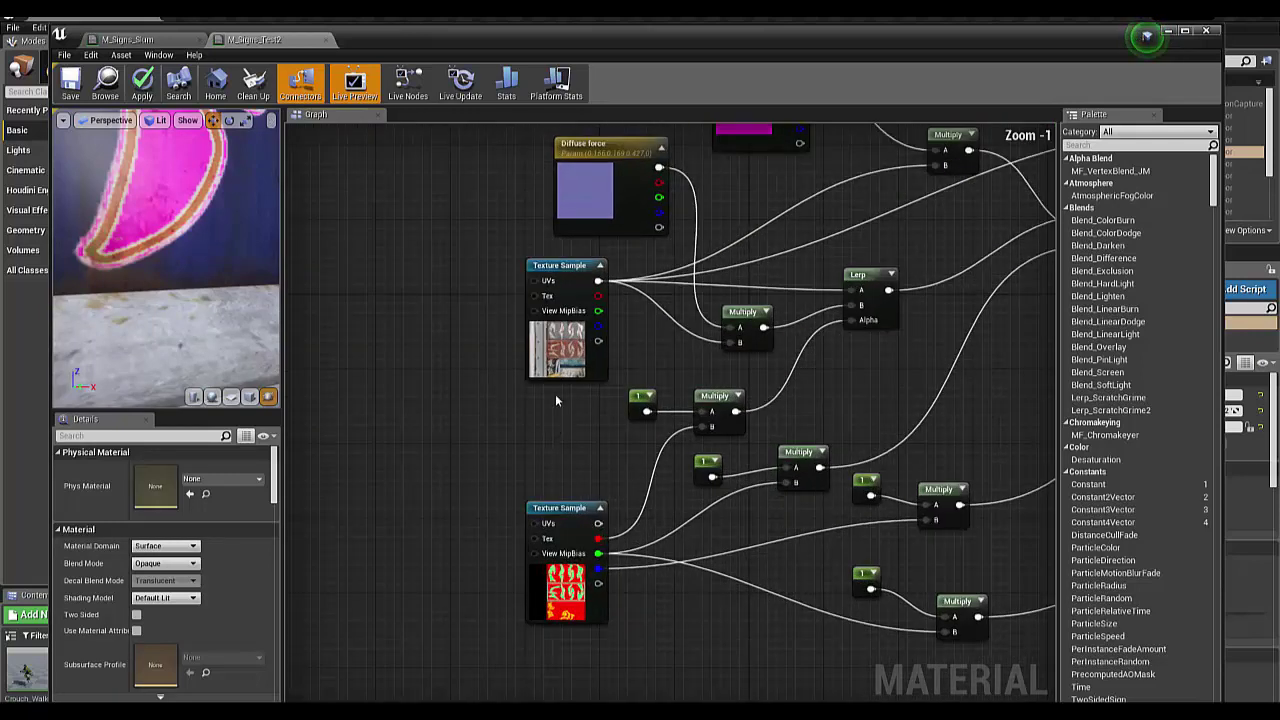
# Step: Inspect the upper and lower Texture Sample nodes, then pan to the Diffuse letter node
pyautogui.click(566, 265)
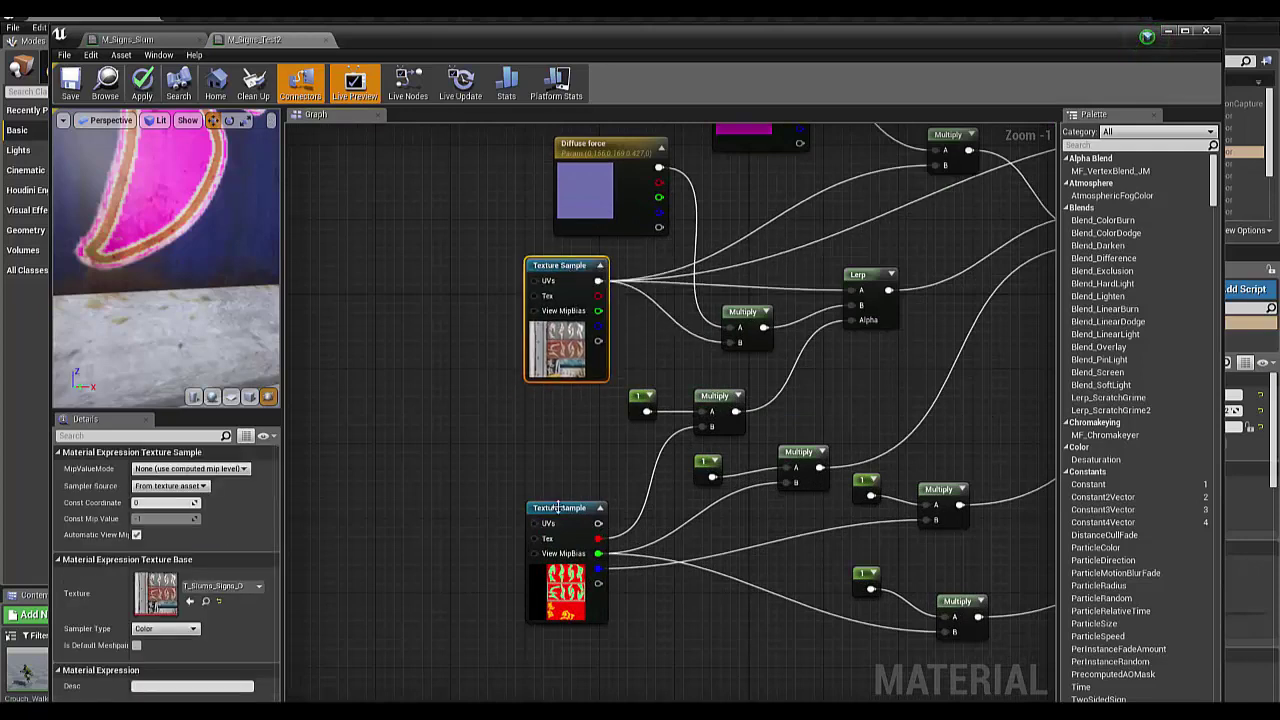
pyautogui.moveTo(557, 507); pyautogui.dragTo(557, 498)
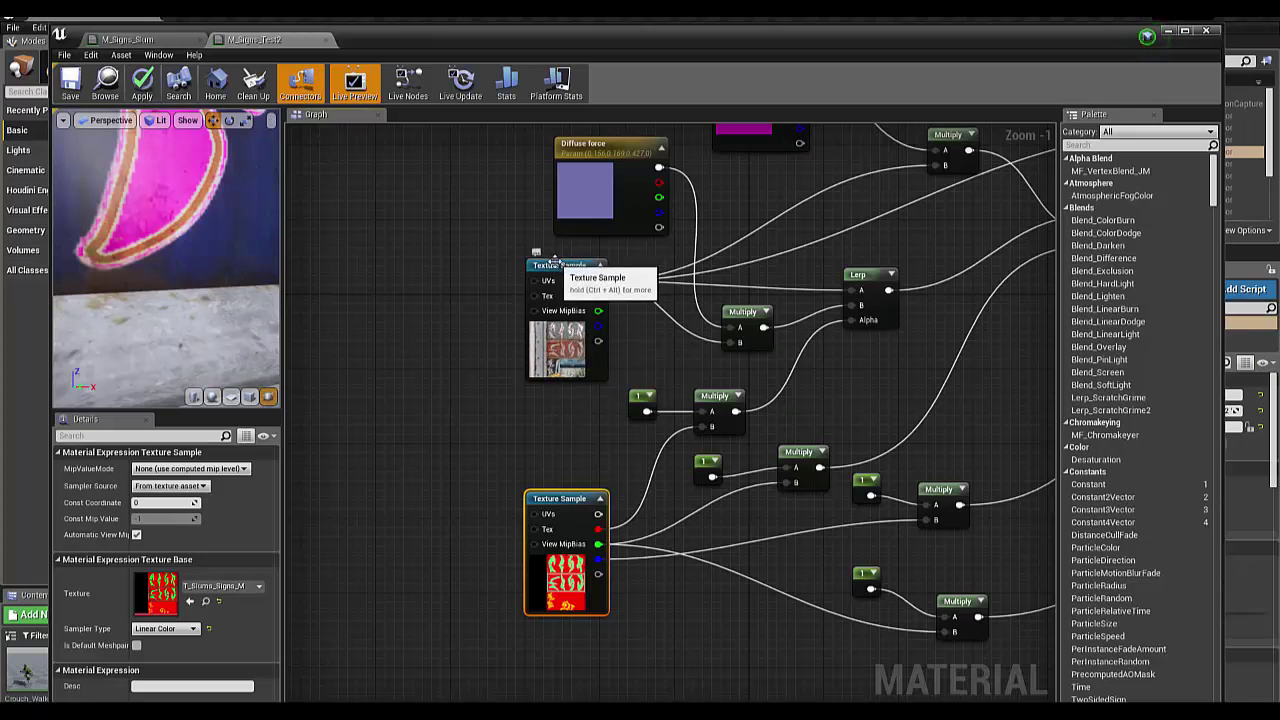
pyautogui.moveTo(557, 271); pyautogui.dragTo(527, 262)
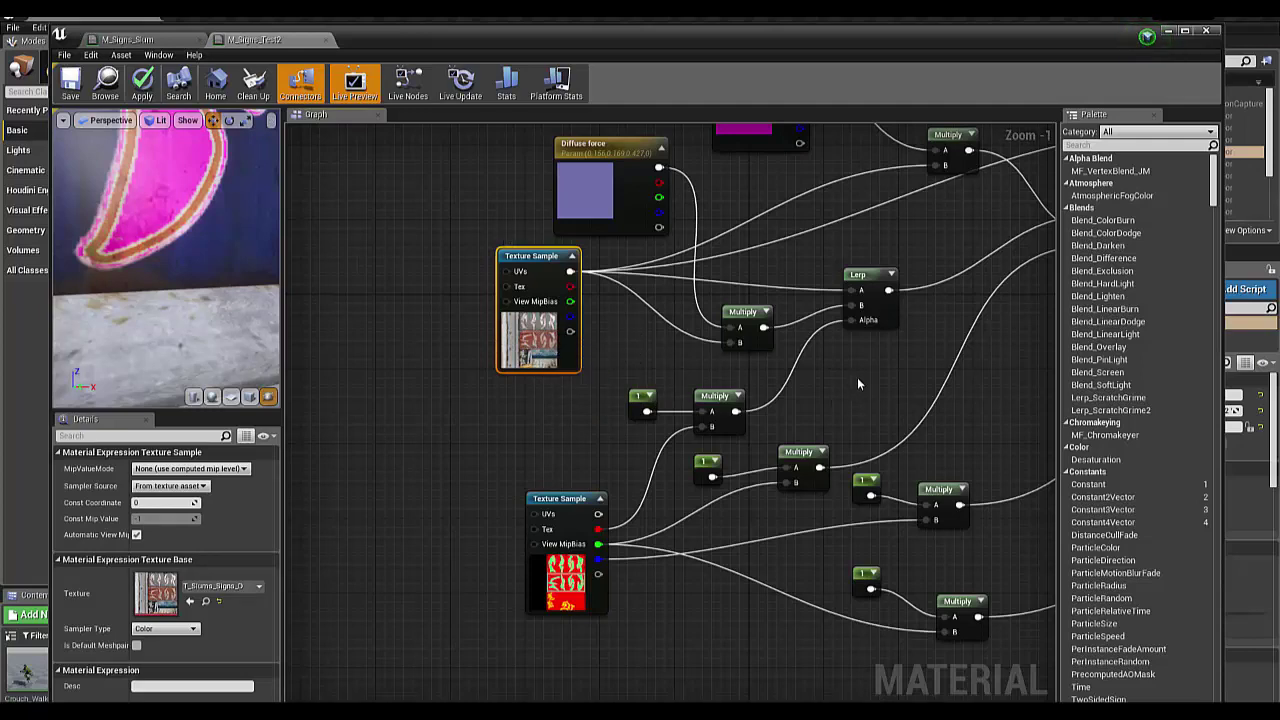
pyautogui.moveTo(859, 379); pyautogui.dragTo(765, 469, button='right')
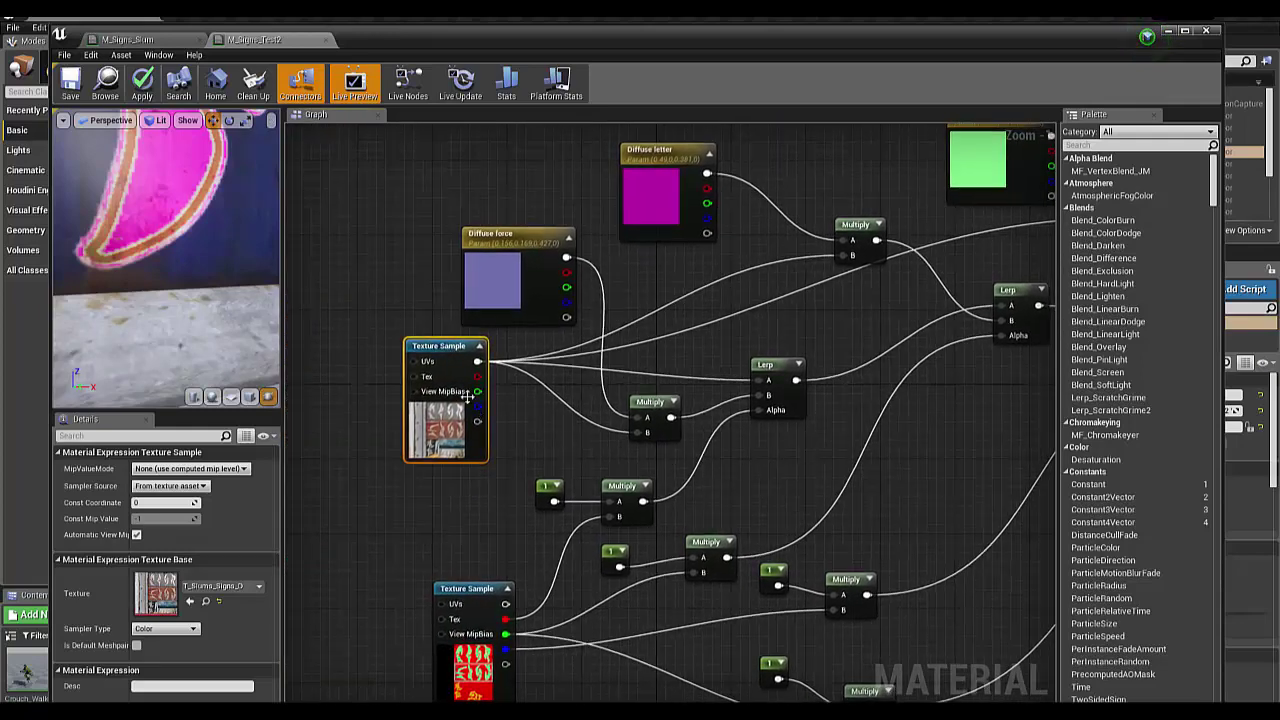
pyautogui.moveTo(451, 348); pyautogui.dragTo(449, 356)
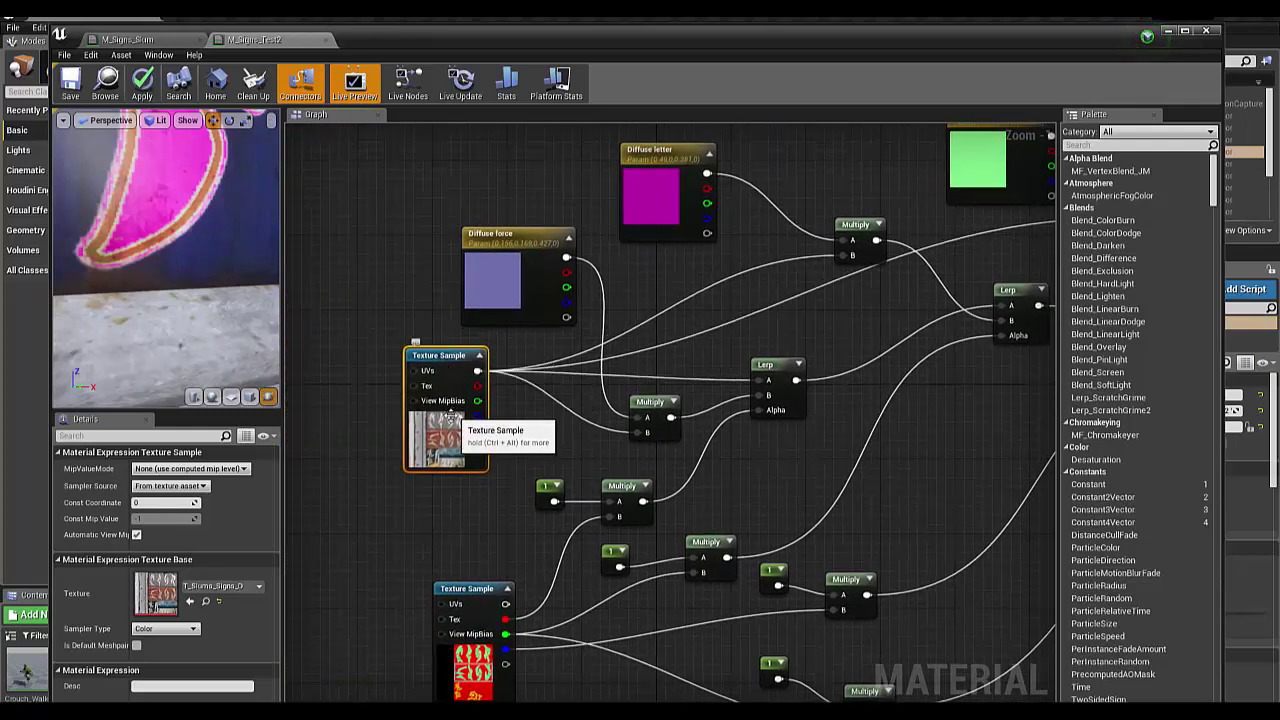
pyautogui.scroll(1, 455, 448)
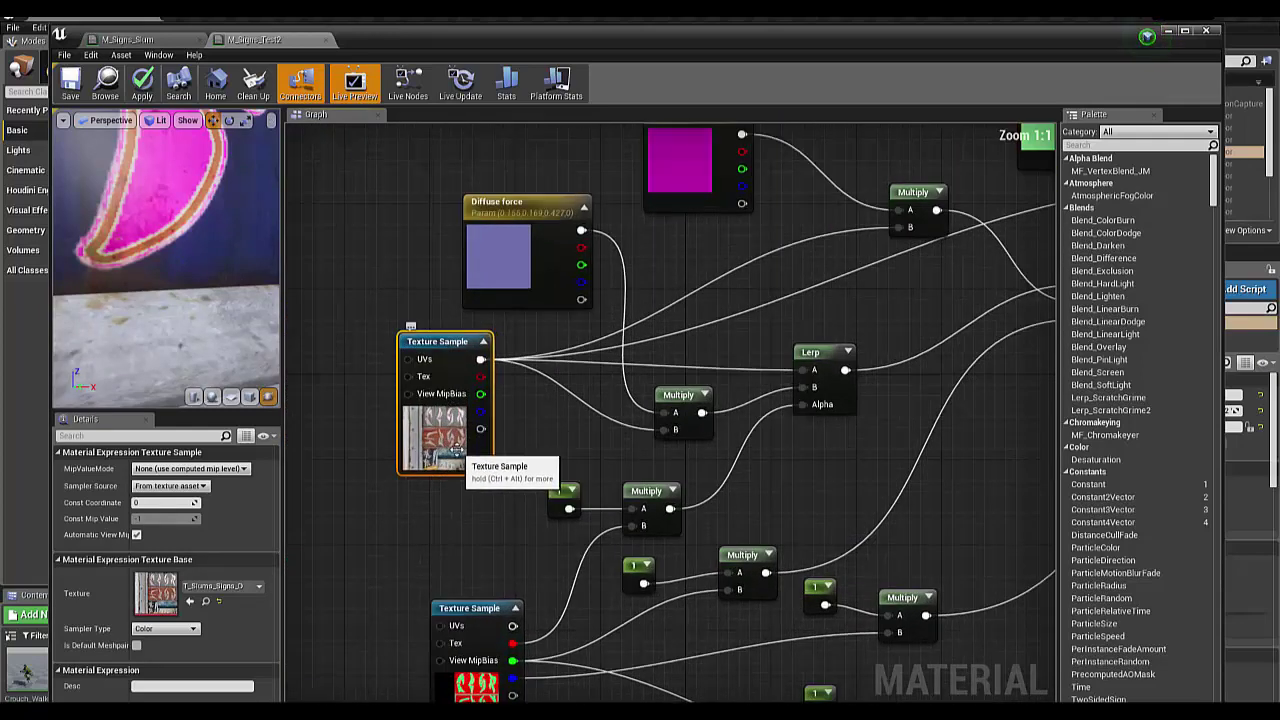
pyautogui.scroll(-2, 470, 450)
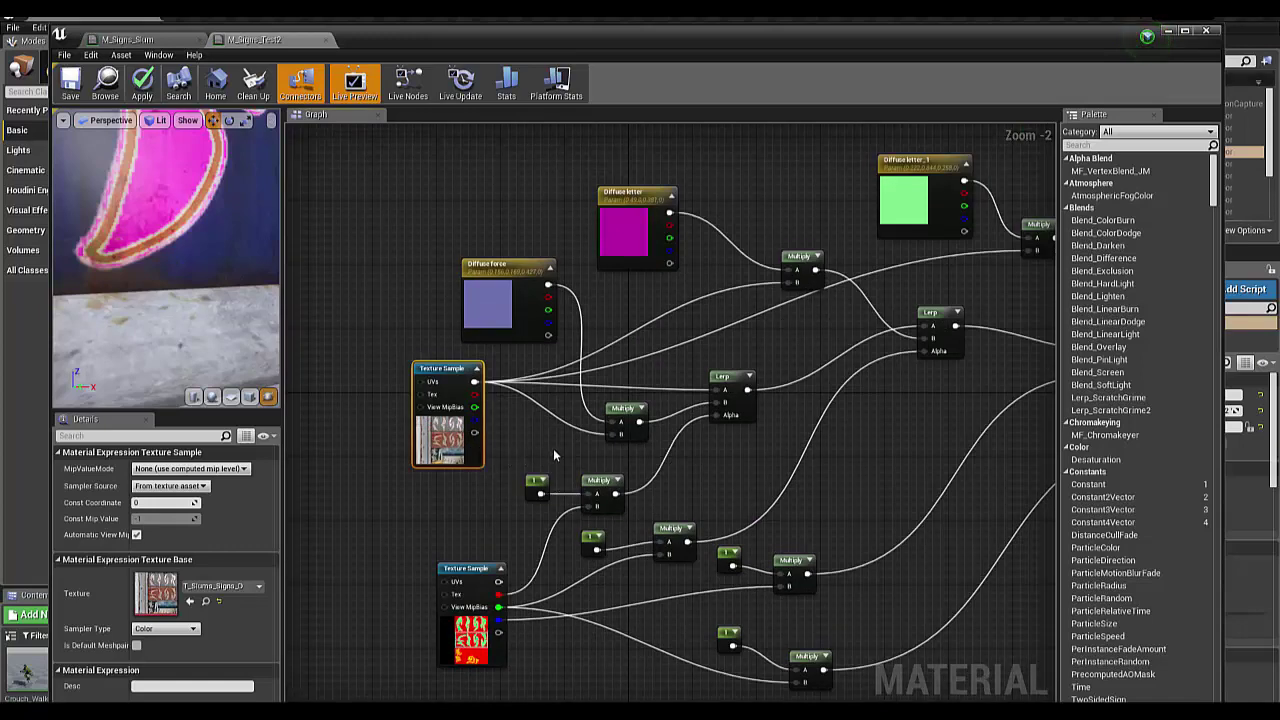
pyautogui.press('Home')
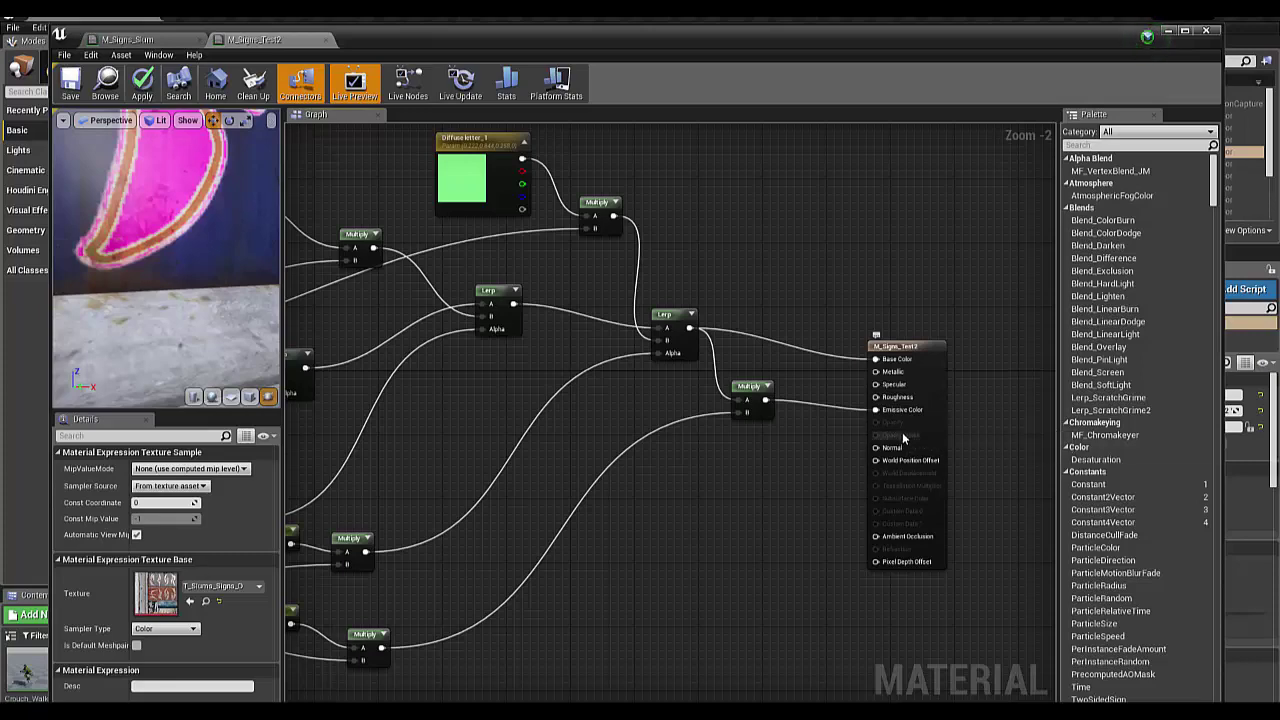
pyautogui.moveTo(330, 560); pyautogui.dragTo(596, 501, button='right')
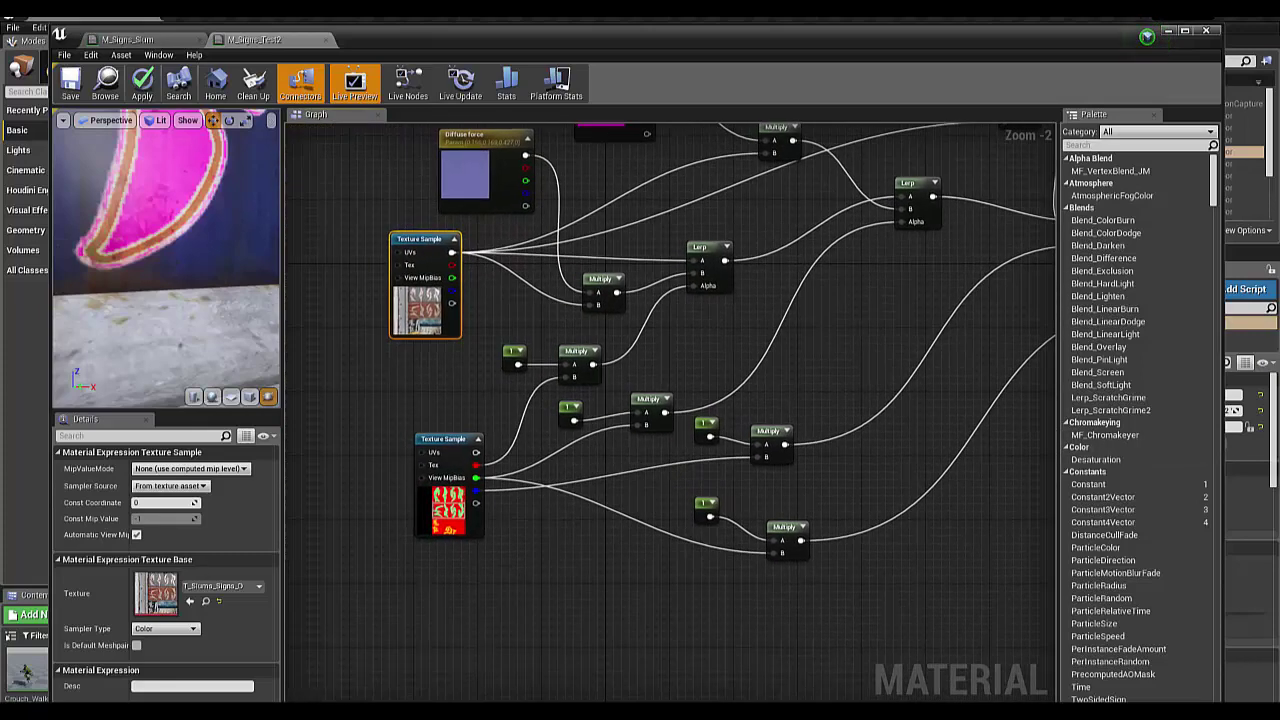
pyautogui.scroll(2, 590, 497)
pyautogui.scroll(1, 581, 488)
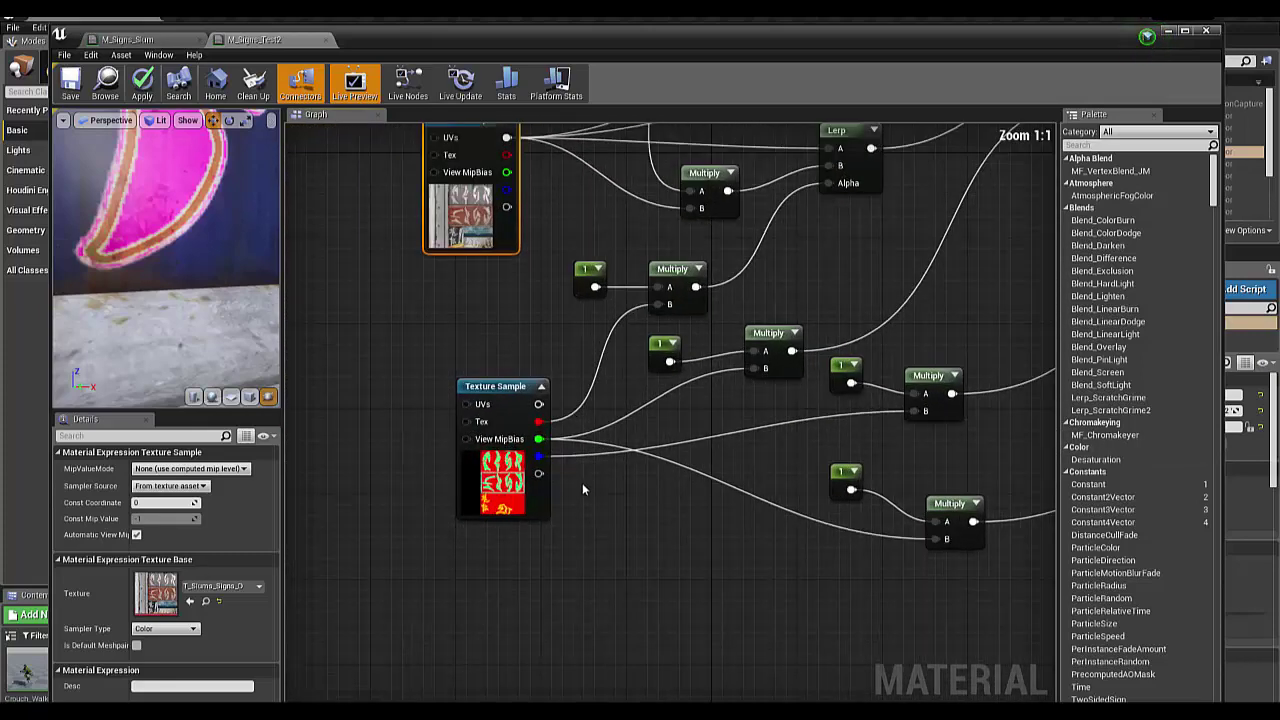
pyautogui.moveTo(502, 394); pyautogui.dragTo(470, 362)
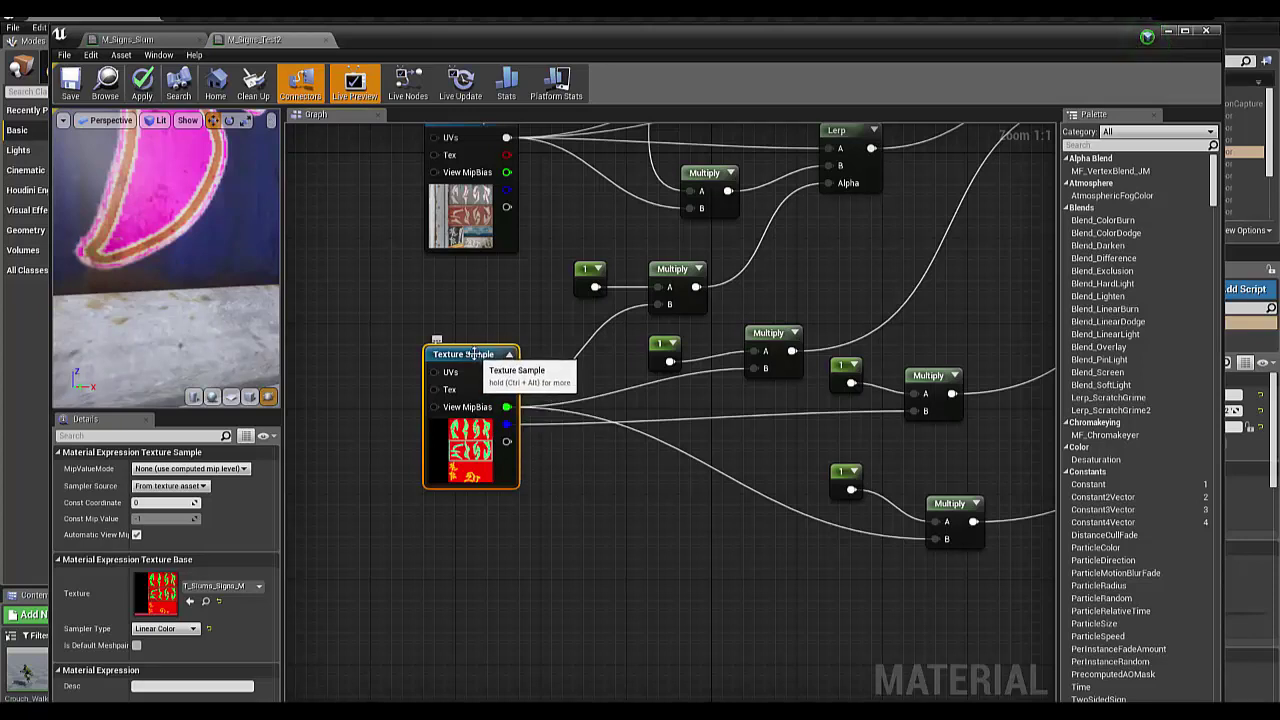
pyautogui.moveTo(481, 371); pyautogui.dragTo(492, 371)
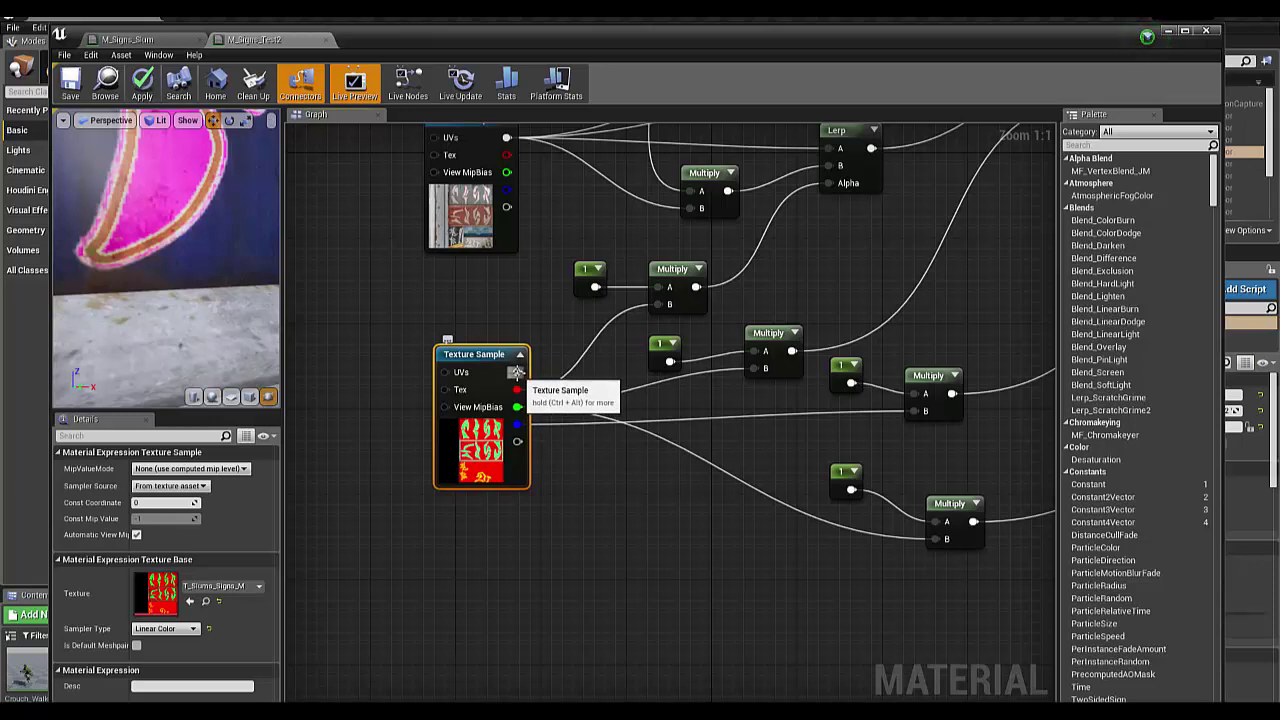
pyautogui.moveTo(517, 372)
pyautogui.mouseDown()
pyautogui.moveTo(572, 341)
pyautogui.moveTo(544, 377)
pyautogui.mouseUp()
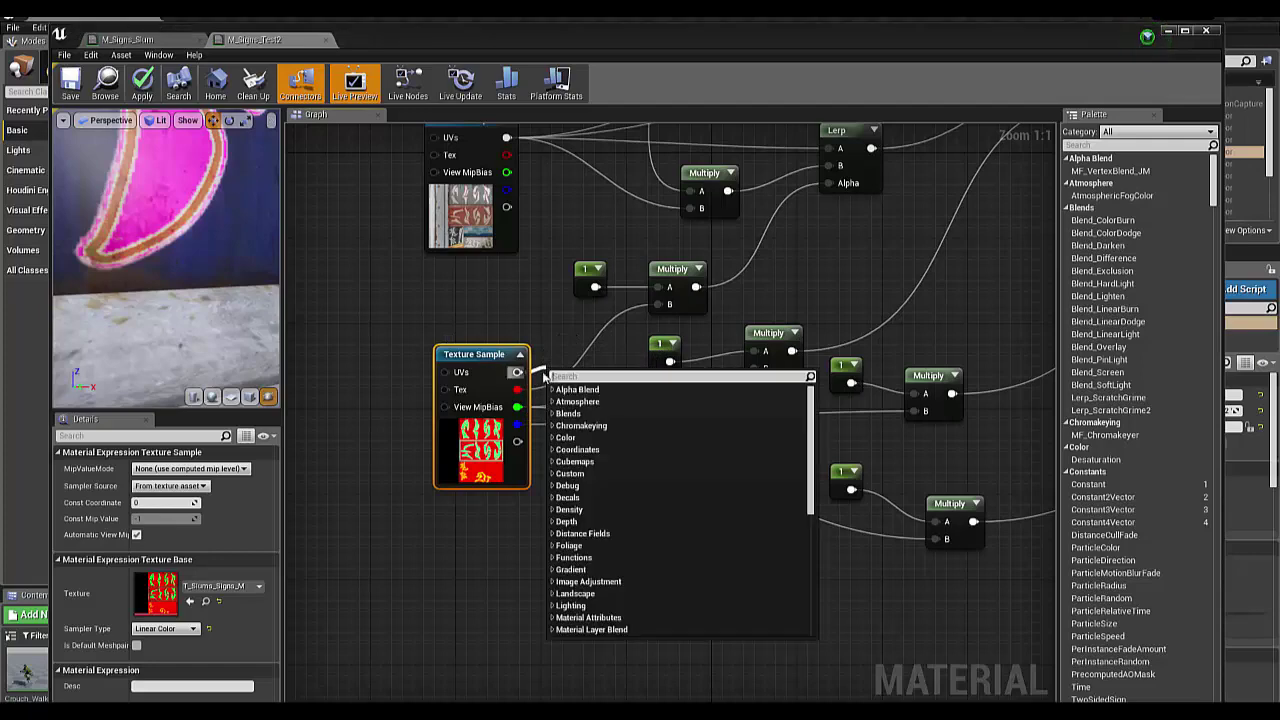
pyautogui.click(544, 323)
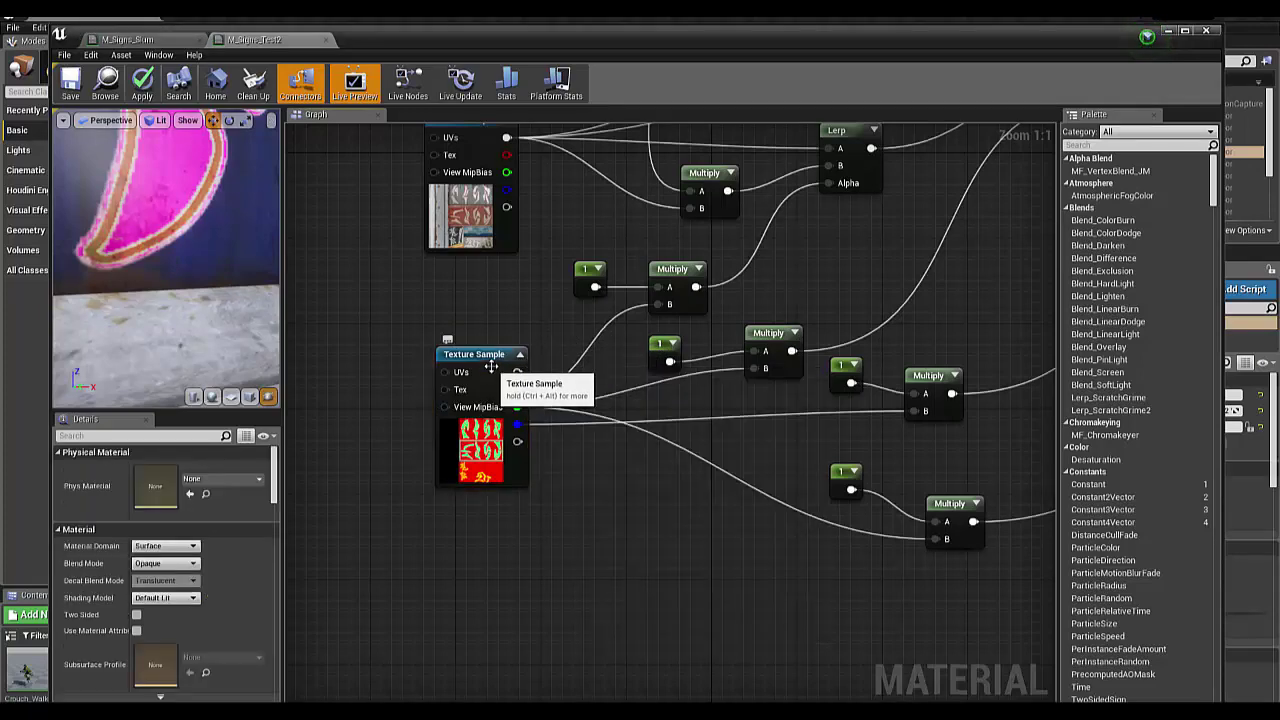
pyautogui.moveTo(567, 496); pyautogui.dragTo(522, 503, button='right')
pyautogui.scroll(-2, 468, 557)
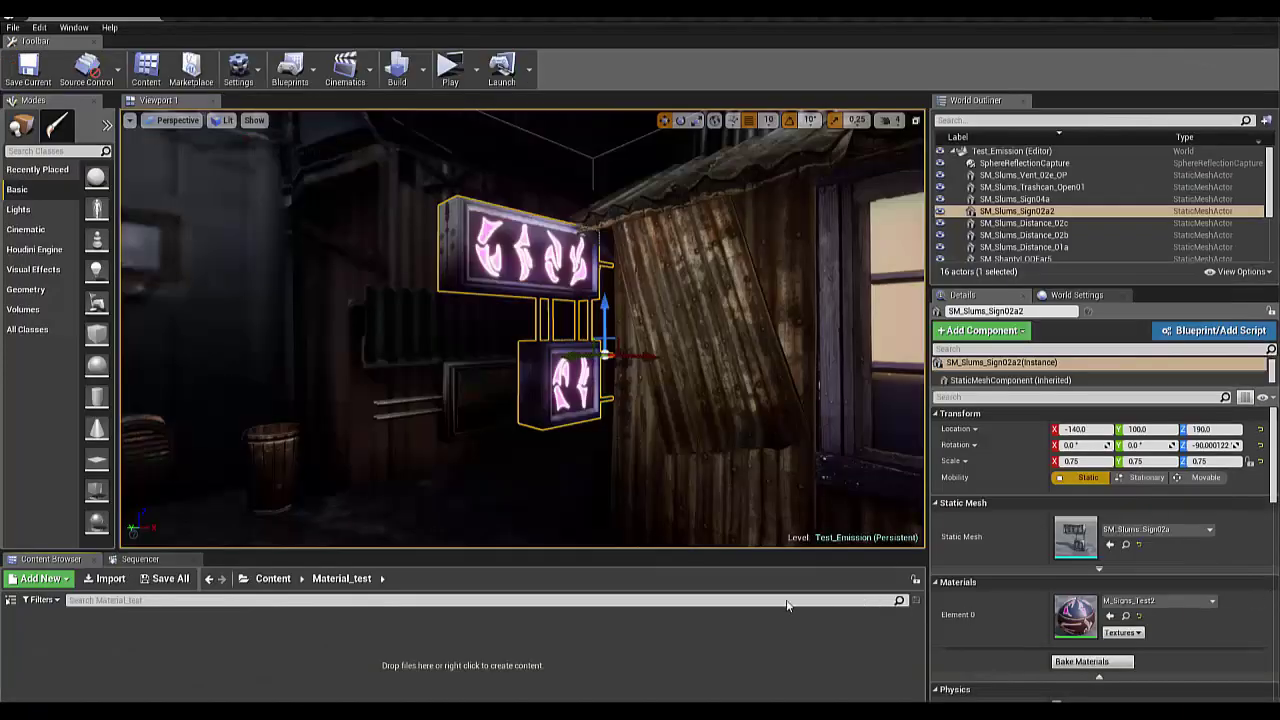
# Step: Add a new Material asset in Material_test, name it Mat_emissive, and open it
pyautogui.rightClick(406, 633)
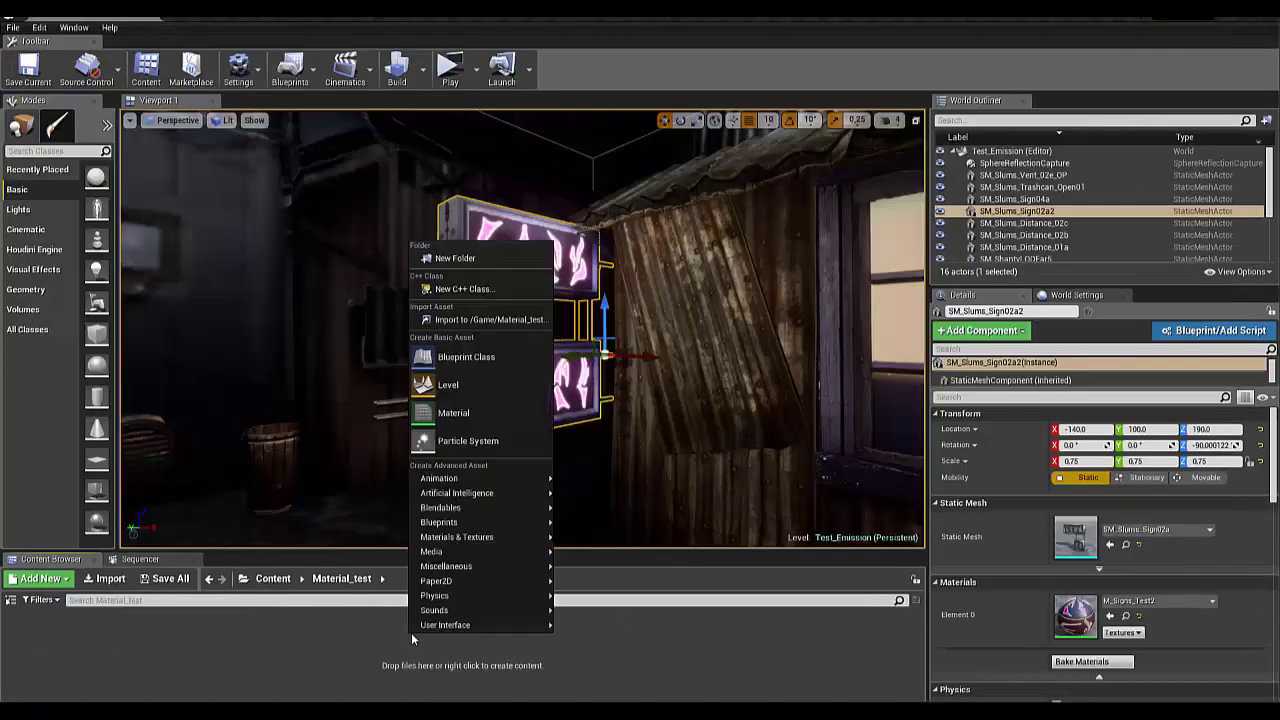
pyautogui.moveTo(484, 611)
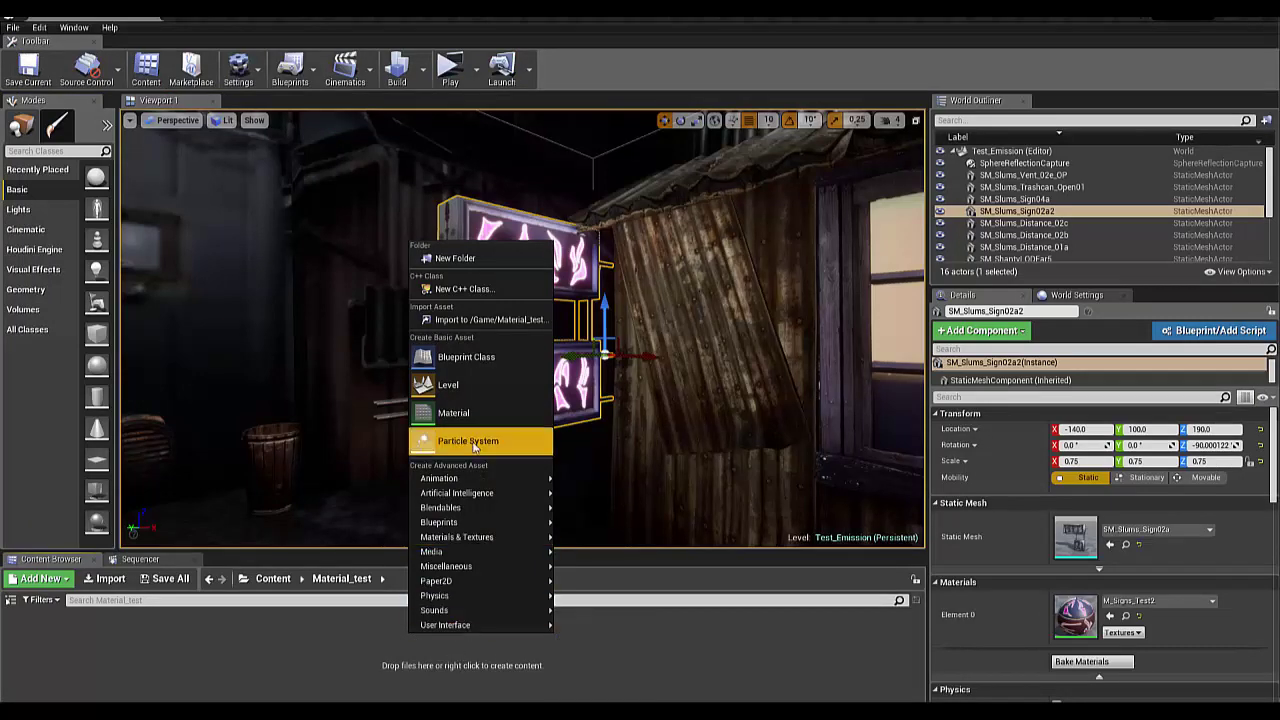
pyautogui.click(456, 412)
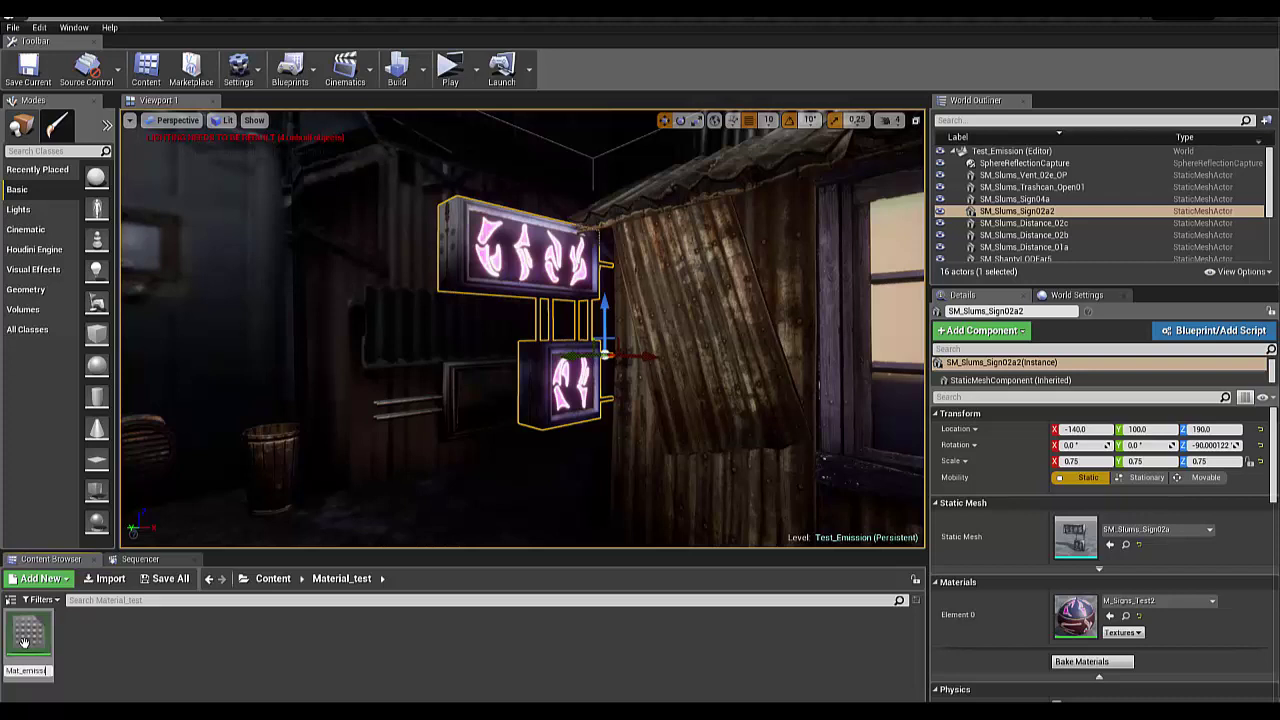
pyautogui.press('Return')
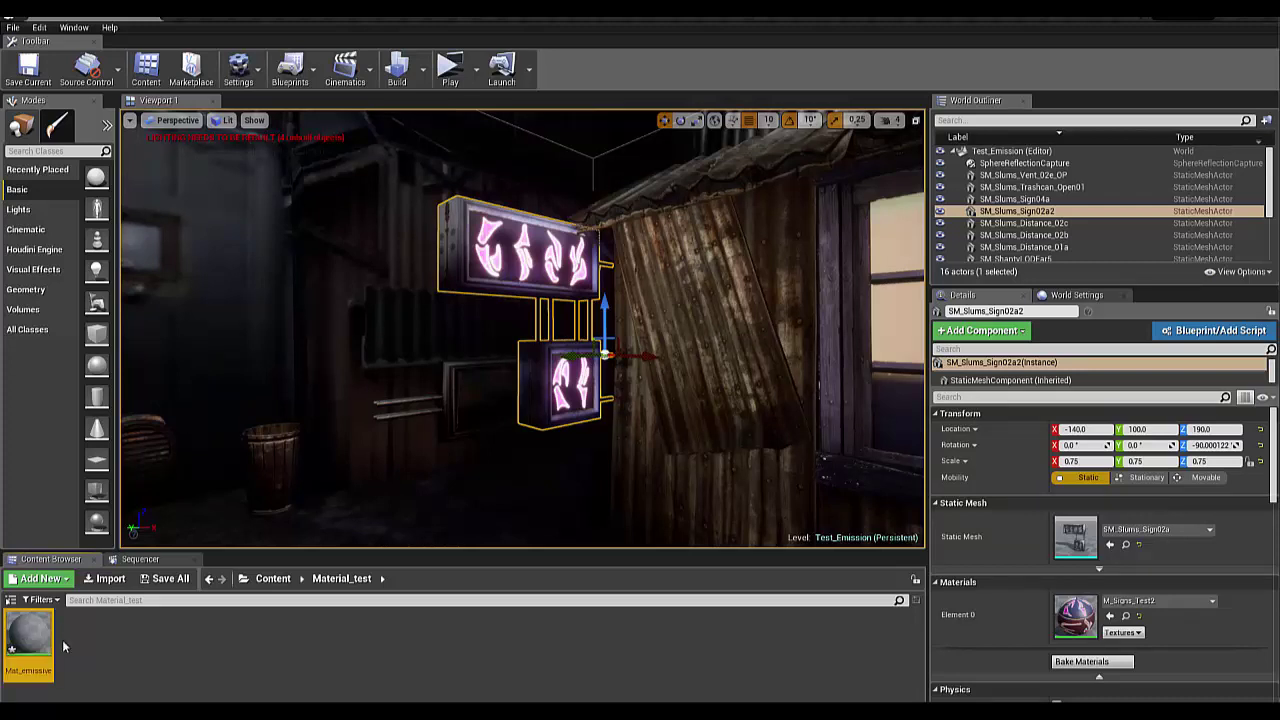
pyautogui.doubleClick(46, 627)
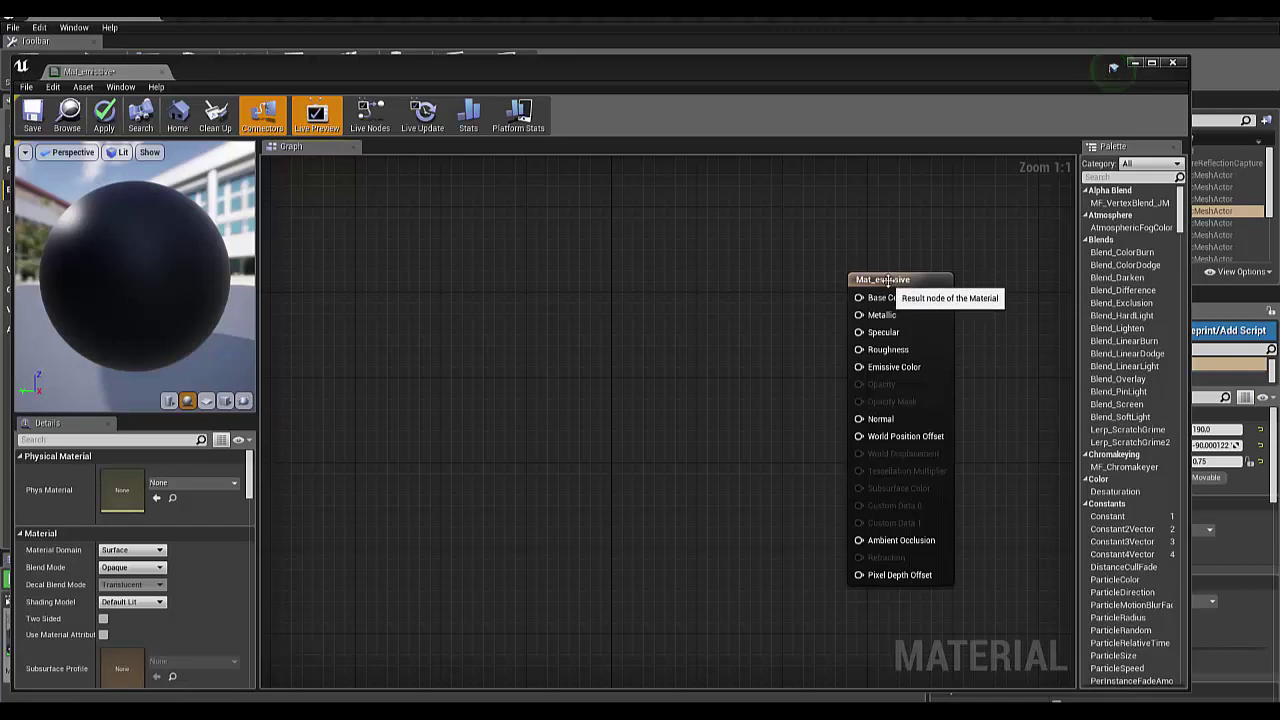
pyautogui.moveTo(906, 297); pyautogui.dragTo(895, 276)
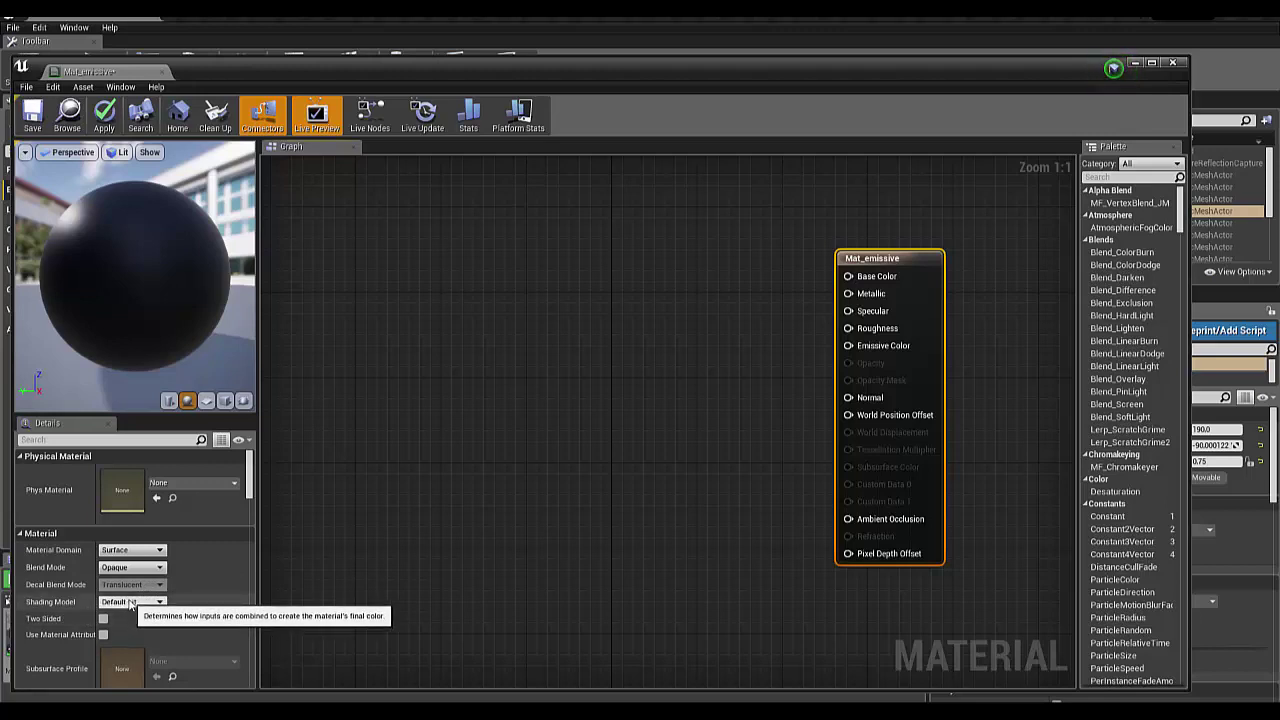
pyautogui.click(130, 602)
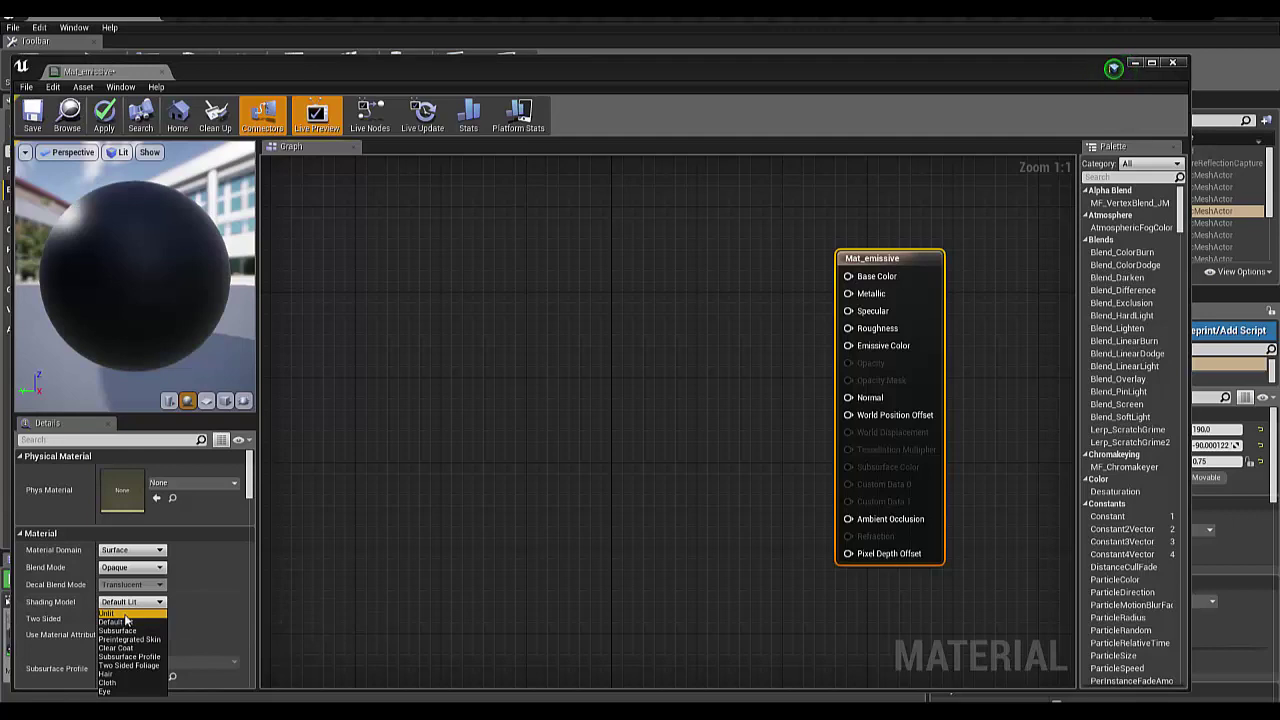
pyautogui.click(124, 615)
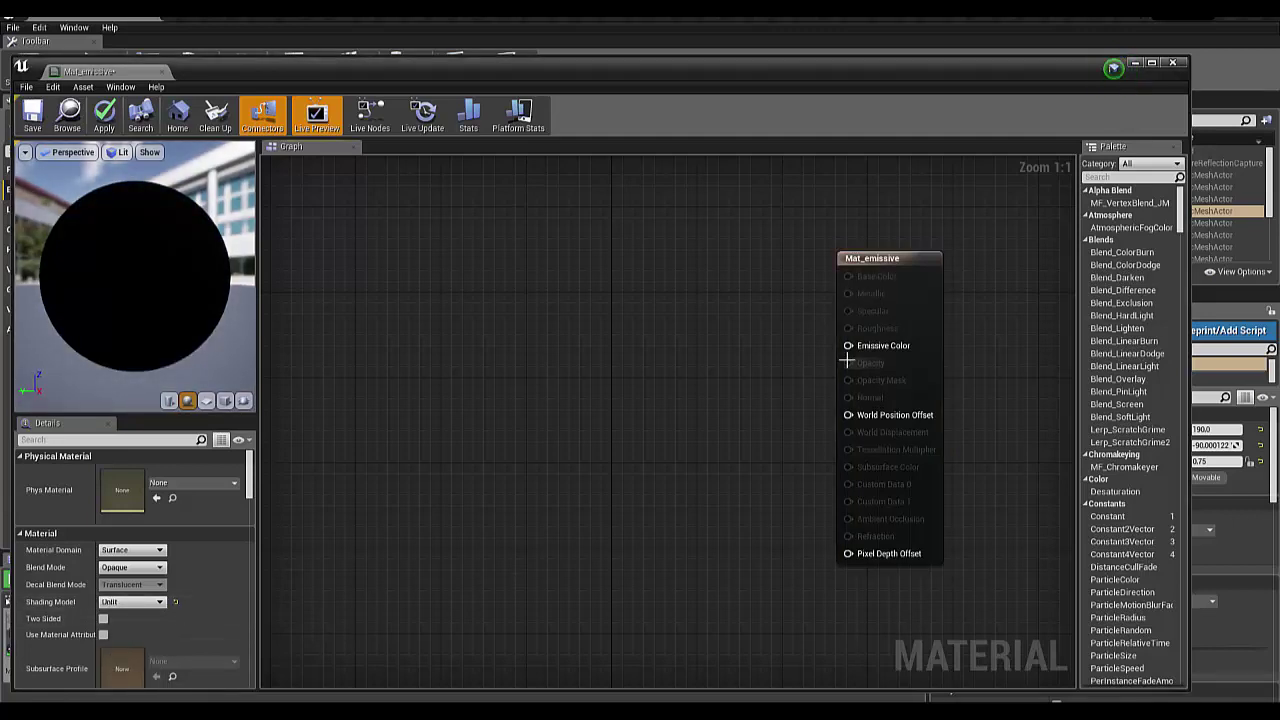
pyautogui.moveTo(848, 346)
pyautogui.mouseDown()
pyautogui.moveTo(782, 360)
pyautogui.moveTo(624, 344)
pyautogui.moveTo(641, 342)
pyautogui.mouseUp()
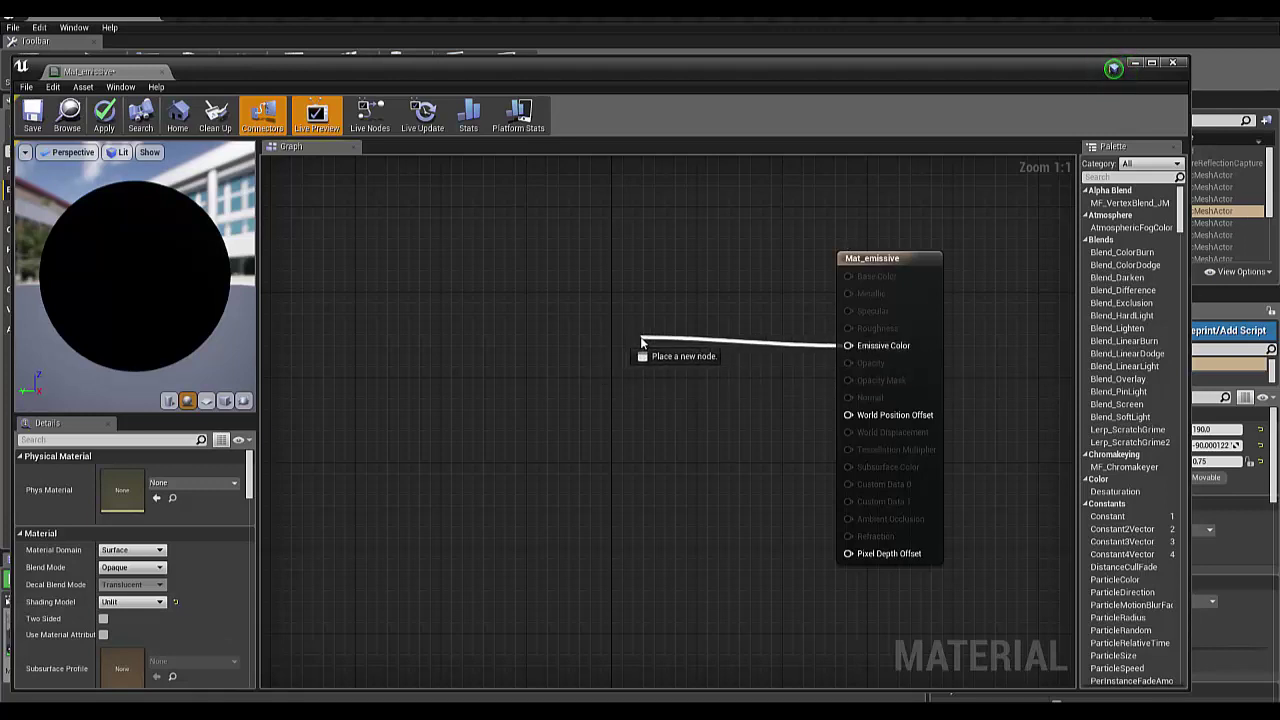
pyautogui.moveTo(641, 342); pyautogui.dragTo(661, 351)
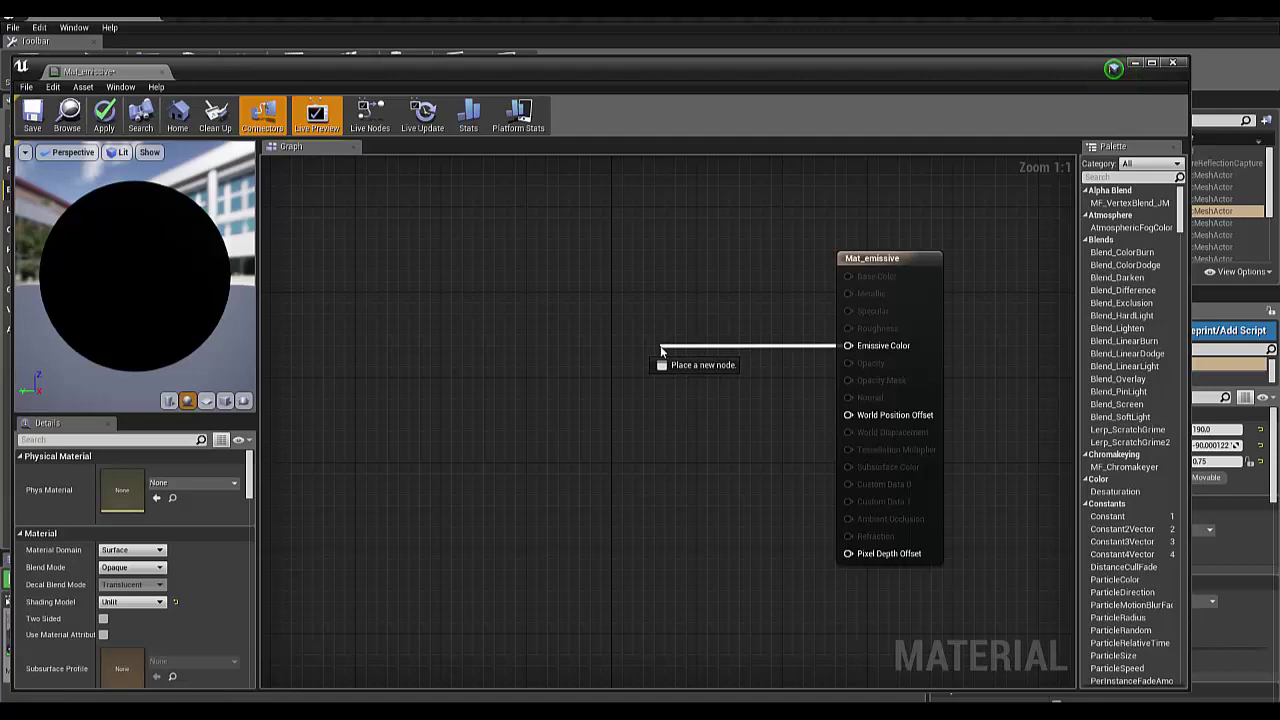
pyautogui.moveTo(661, 351)
pyautogui.mouseDown()
pyautogui.moveTo(707, 353)
pyautogui.moveTo(705, 364)
pyautogui.moveTo(759, 349)
pyautogui.moveTo(761, 366)
pyautogui.mouseUp()
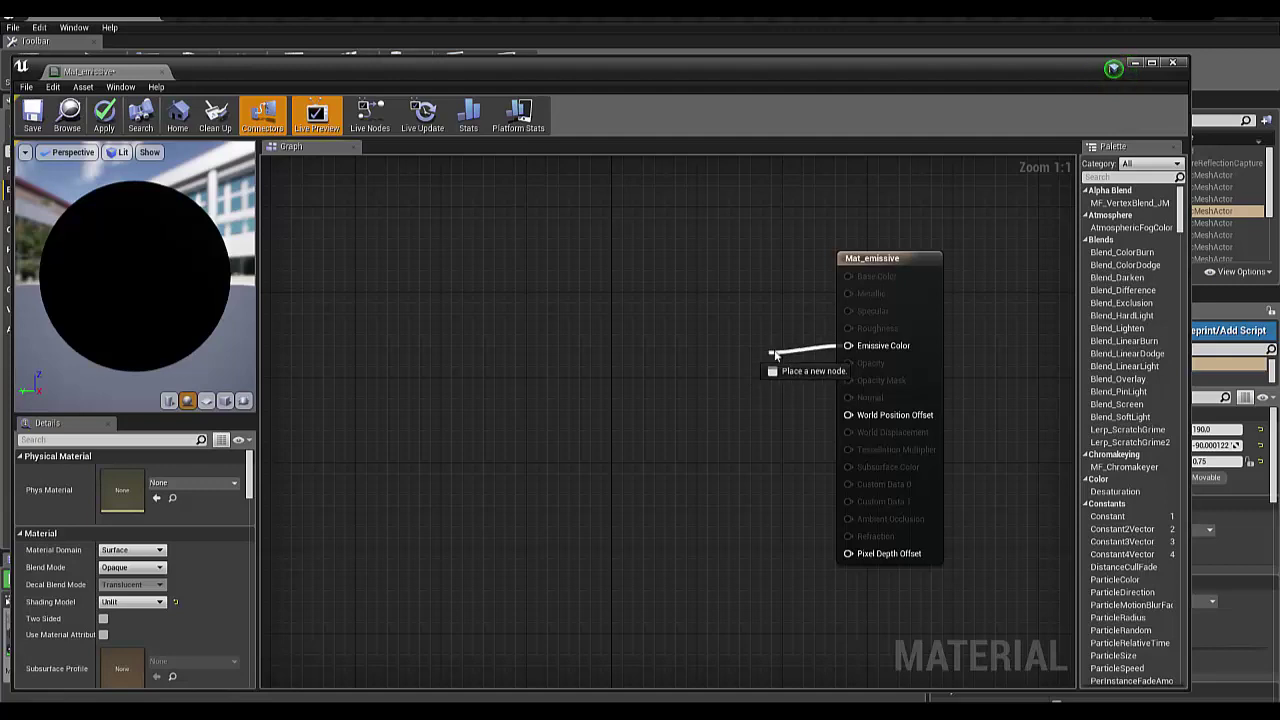
pyautogui.moveTo(760, 362)
pyautogui.mouseDown()
pyautogui.moveTo(673, 334)
pyautogui.moveTo(747, 351)
pyautogui.mouseUp()
pyautogui.moveTo(746, 355); pyautogui.dragTo(748, 354)
# Step: Dismiss the node search and change the Shading Model from Unlit to Default Lit
pyautogui.click(674, 369)
pyautogui.click(125, 601)
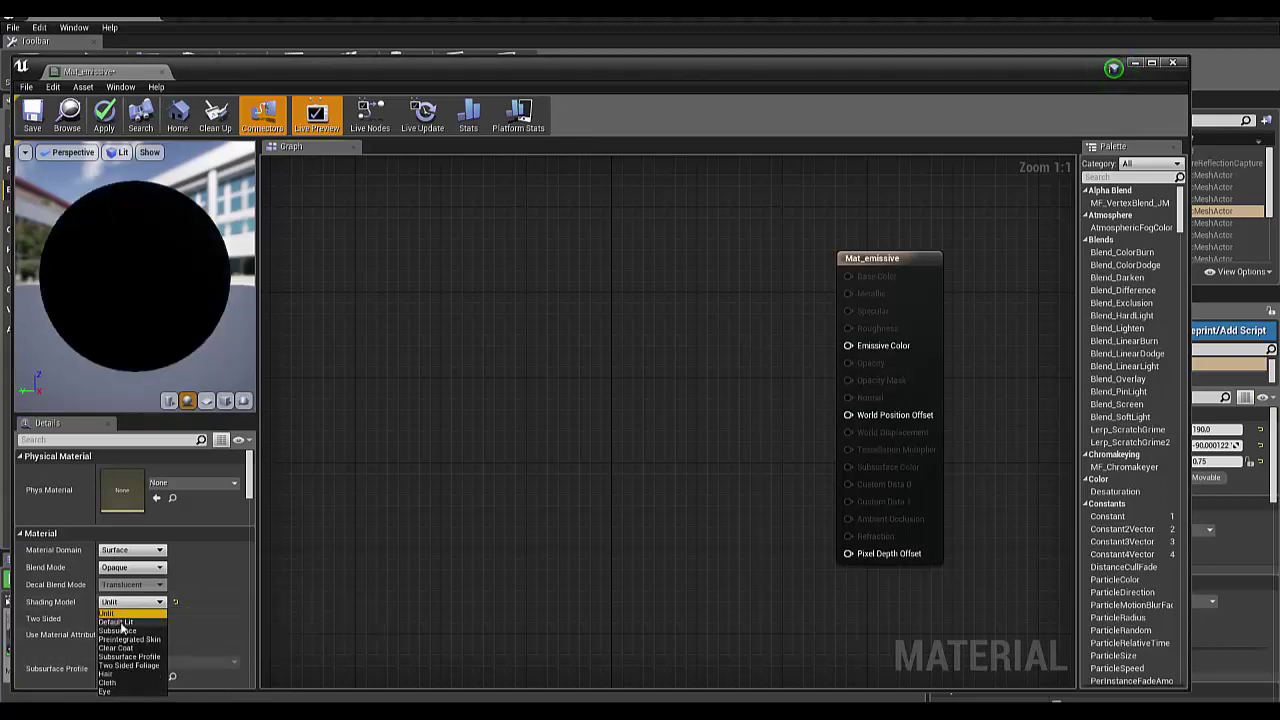
pyautogui.click(117, 622)
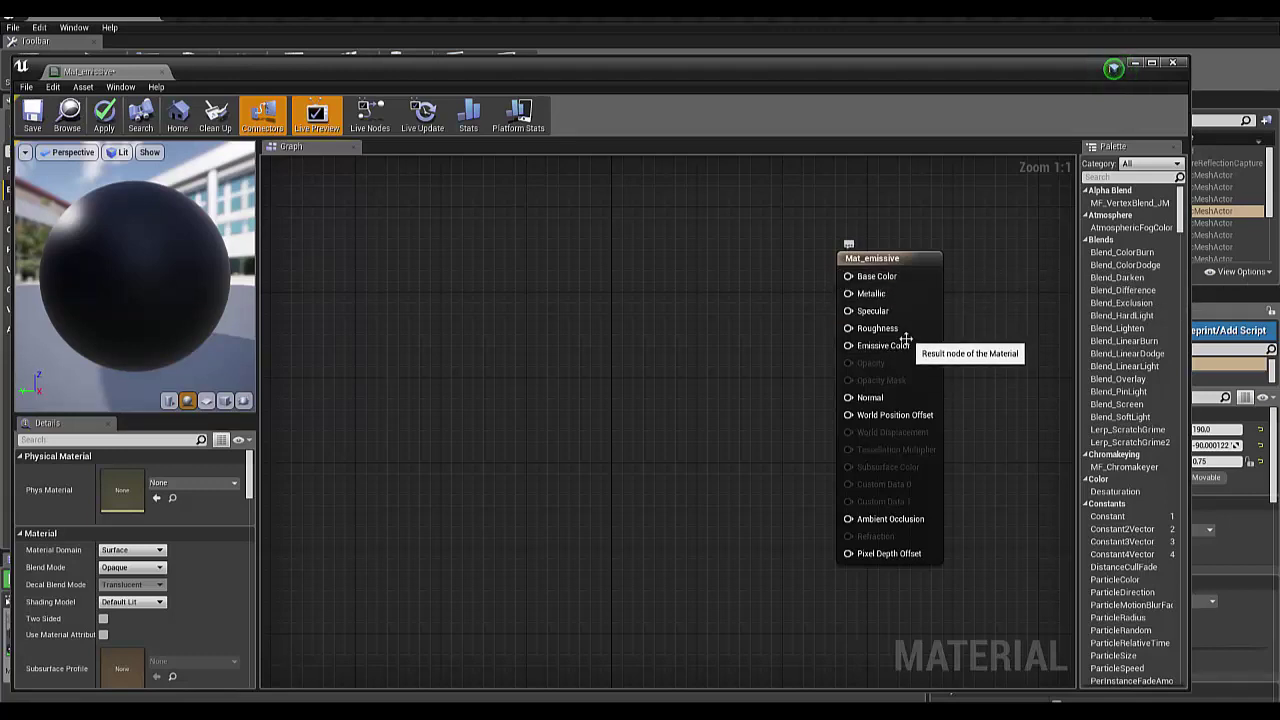
# Step: Nudge the Mat_emissive result node a little to the right in the graph
pyautogui.moveTo(848, 346); pyautogui.dragTo(736, 358)
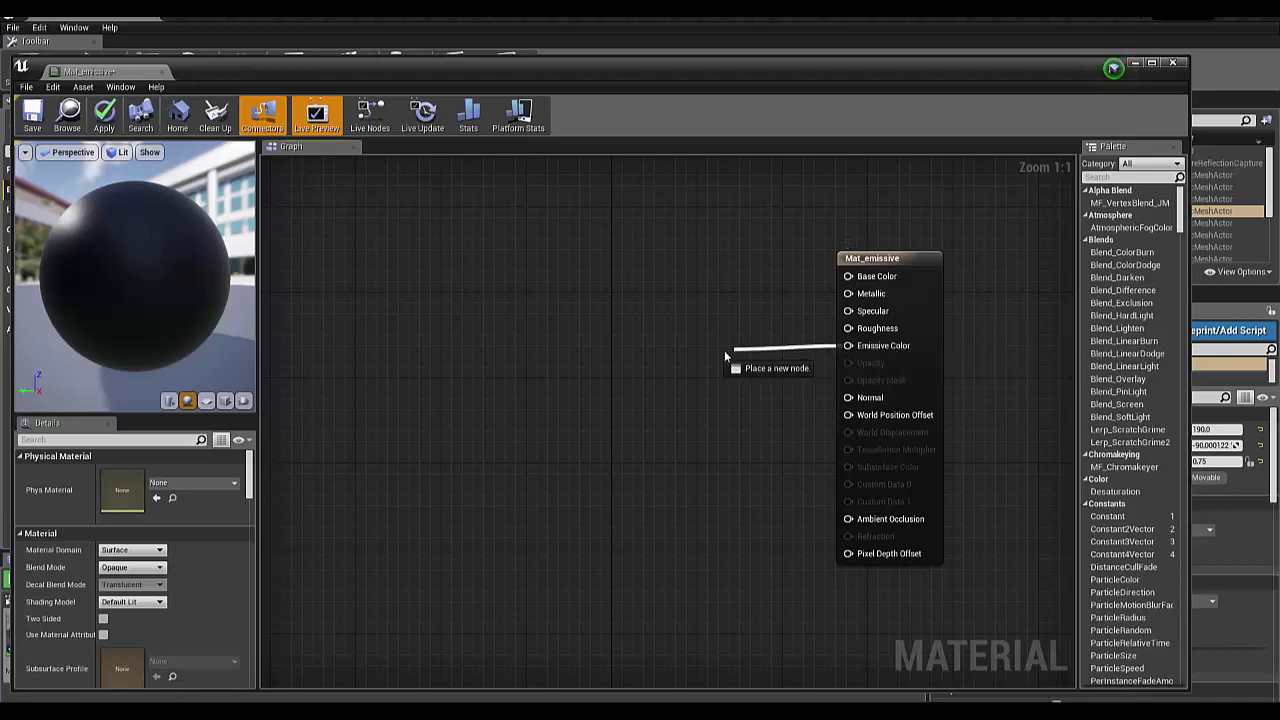
pyautogui.click(692, 418)
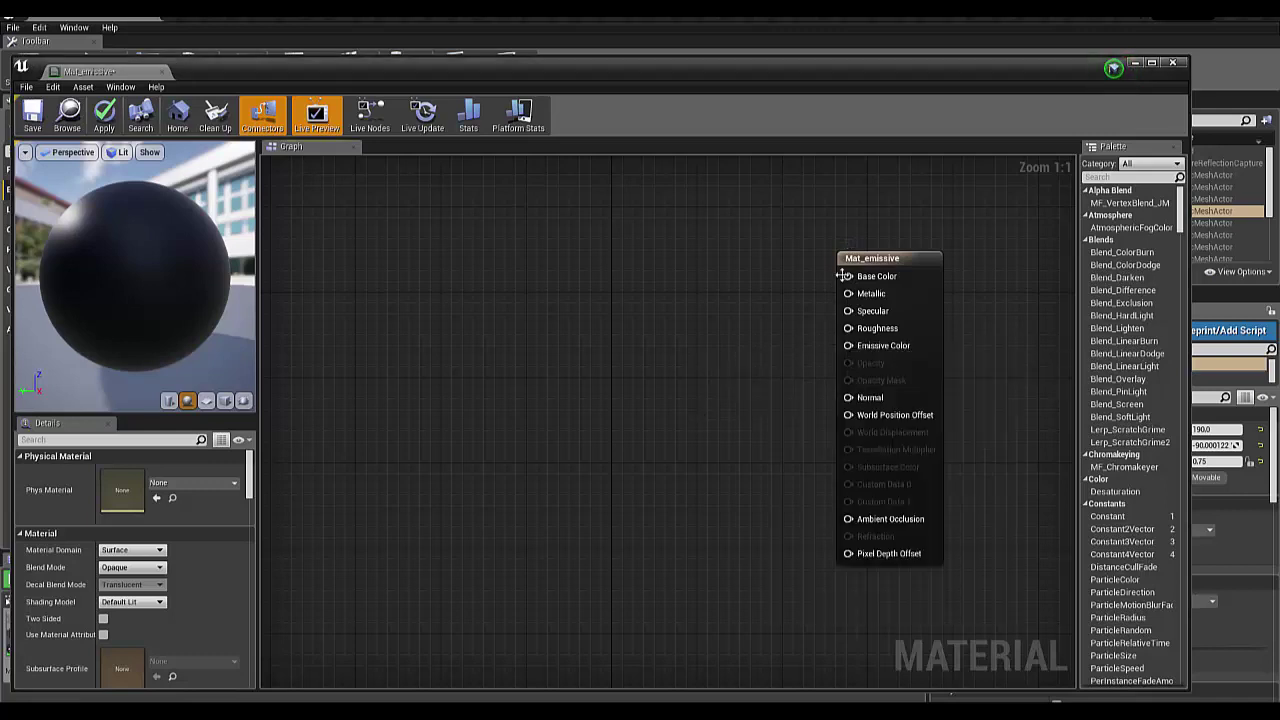
pyautogui.moveTo(843, 276); pyautogui.dragTo(864, 276)
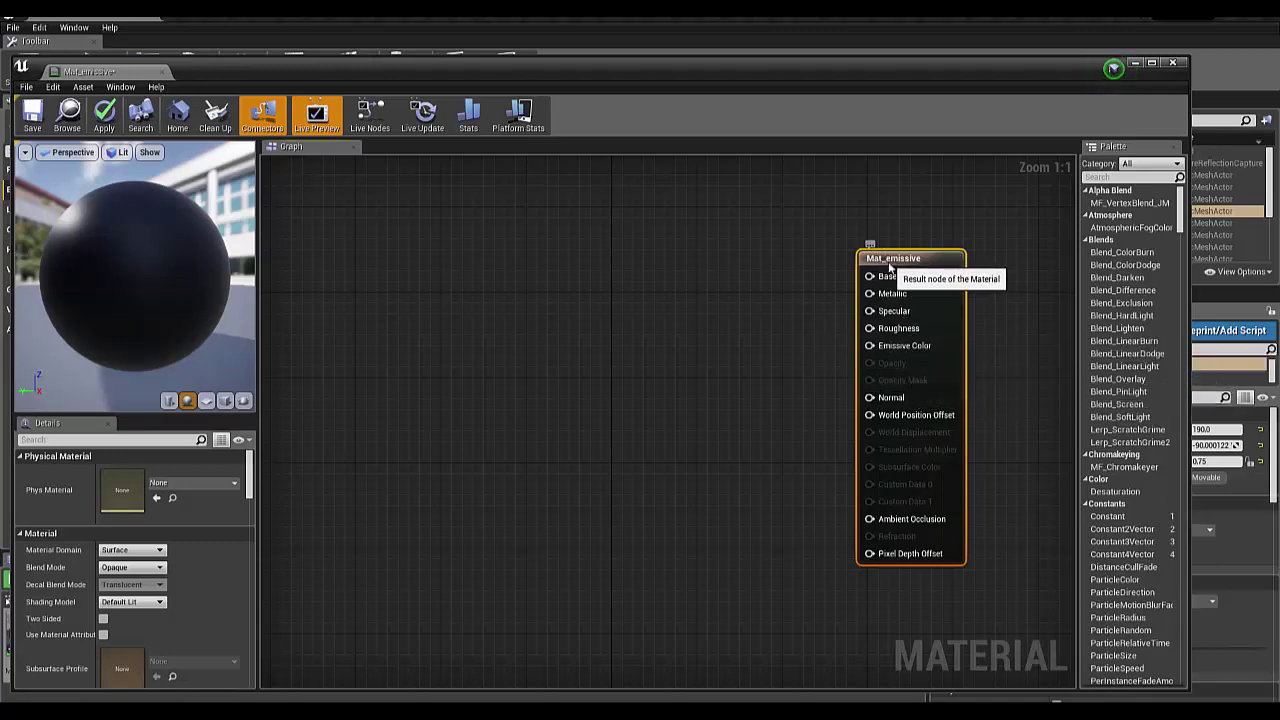
pyautogui.moveTo(889, 264); pyautogui.dragTo(900, 264)
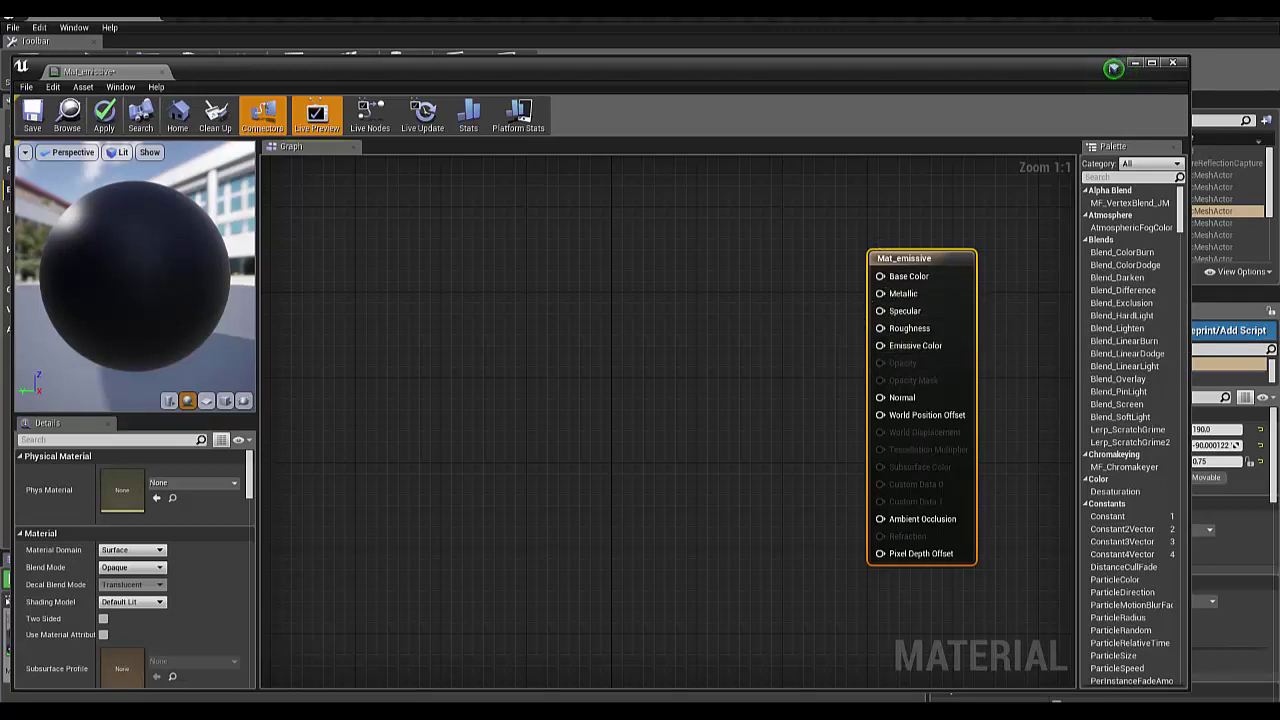
pyautogui.click(1113, 68)
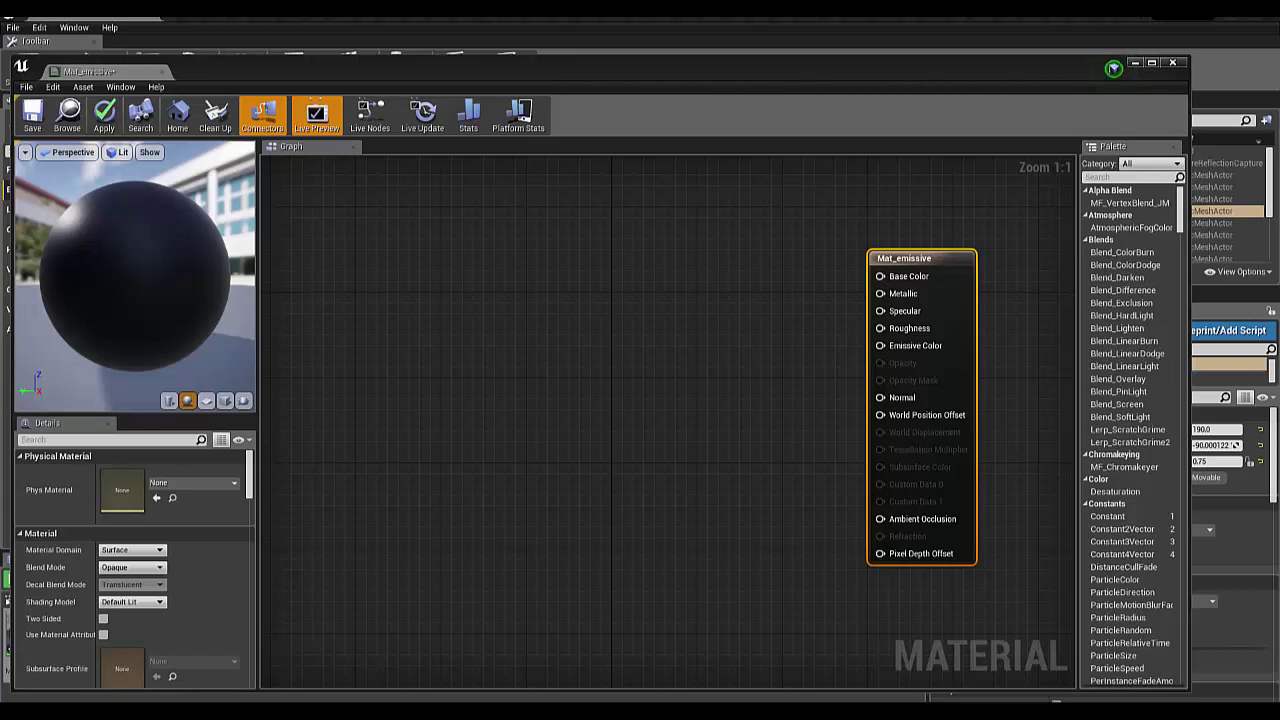
# Step: Place a T_Slums_Signs_D Texture Sample at the graph's top left and raise the result node
pyautogui.click(577, 336)
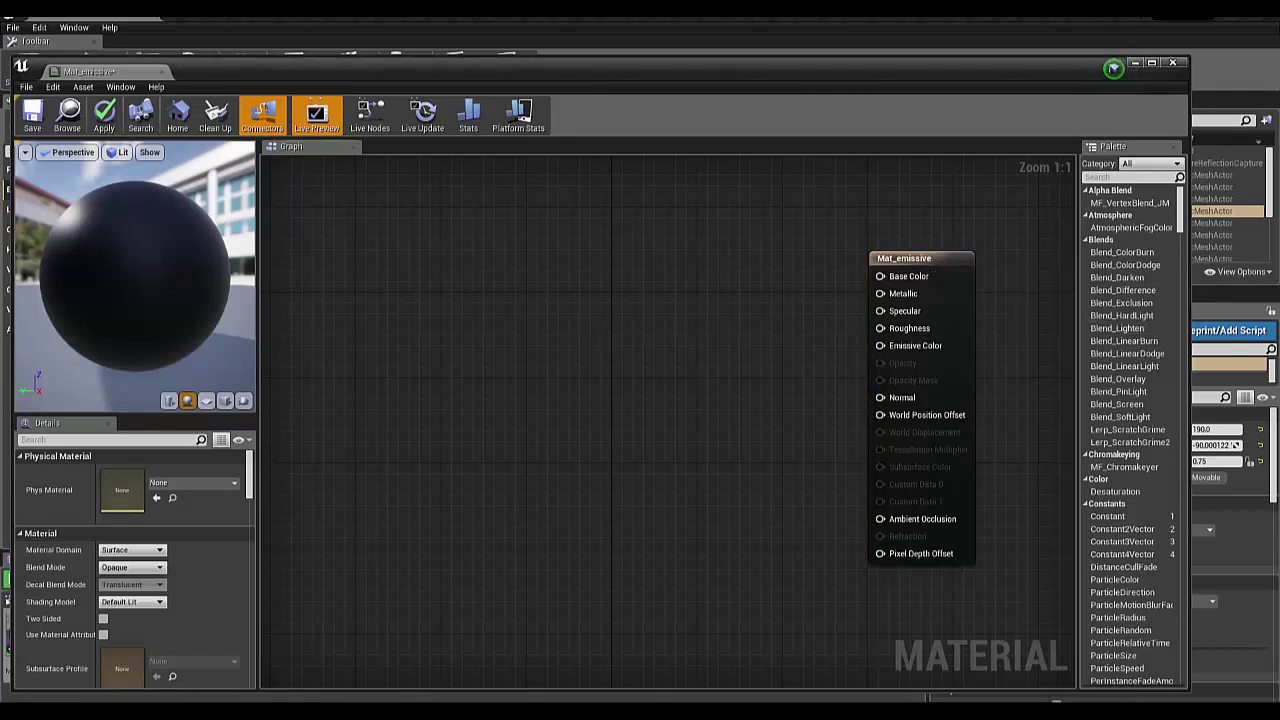
pyautogui.rightClick(516, 317)
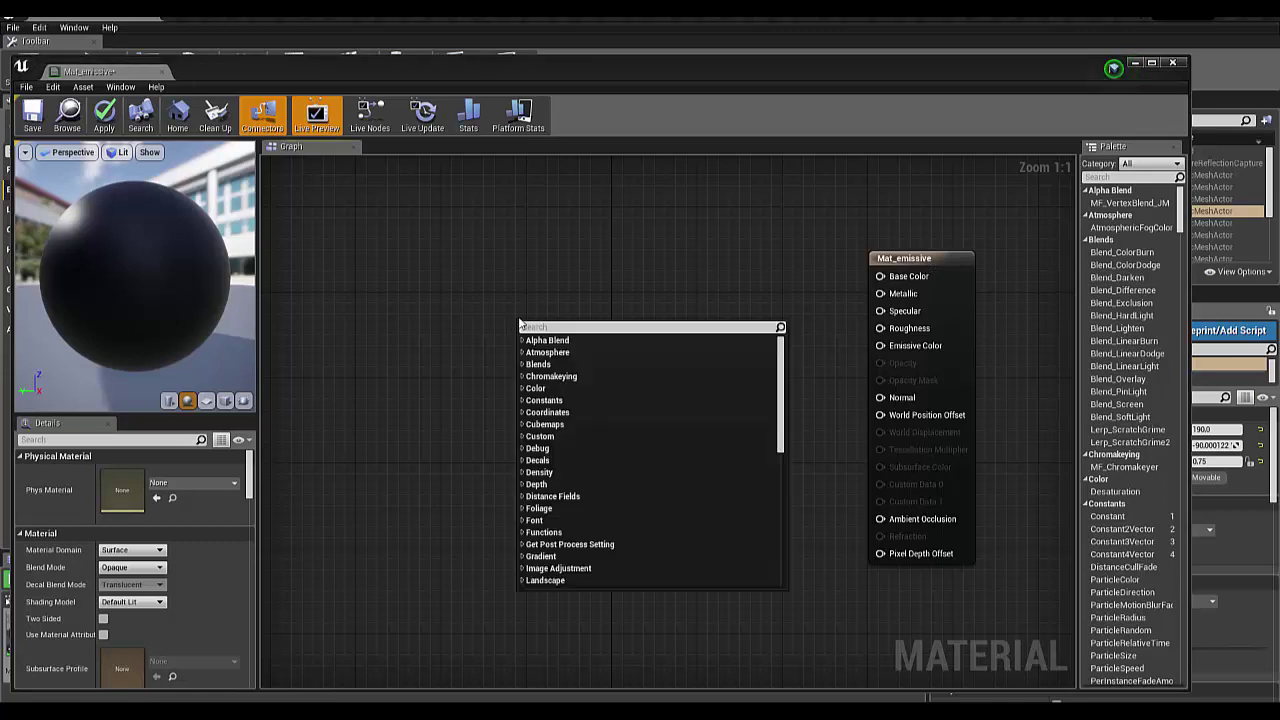
pyautogui.click(544, 283)
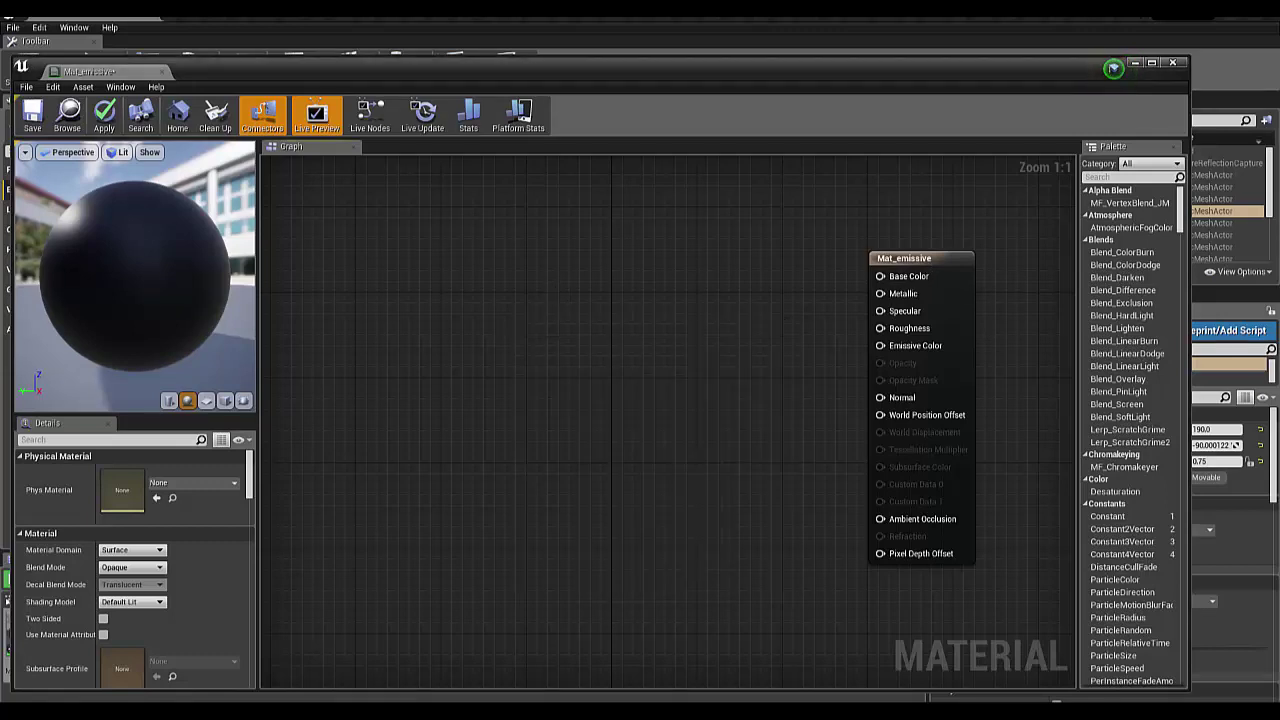
pyautogui.click(556, 317)
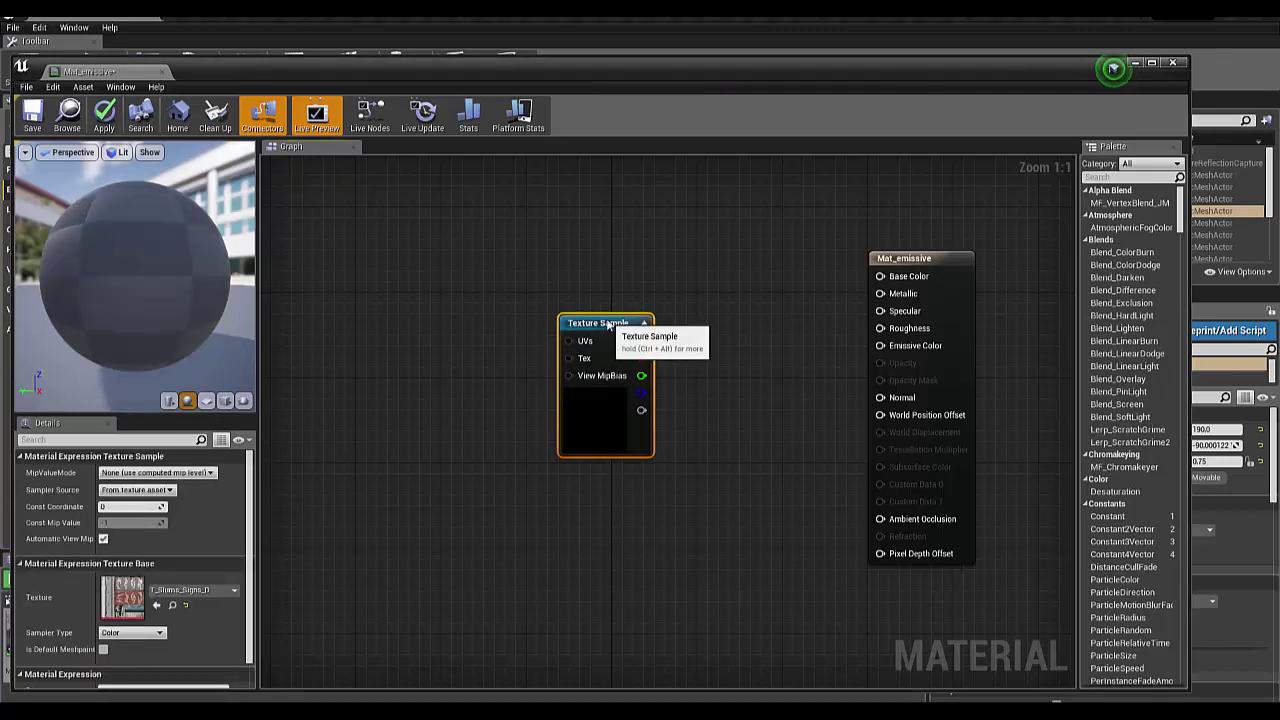
pyautogui.moveTo(608, 325); pyautogui.dragTo(459, 261)
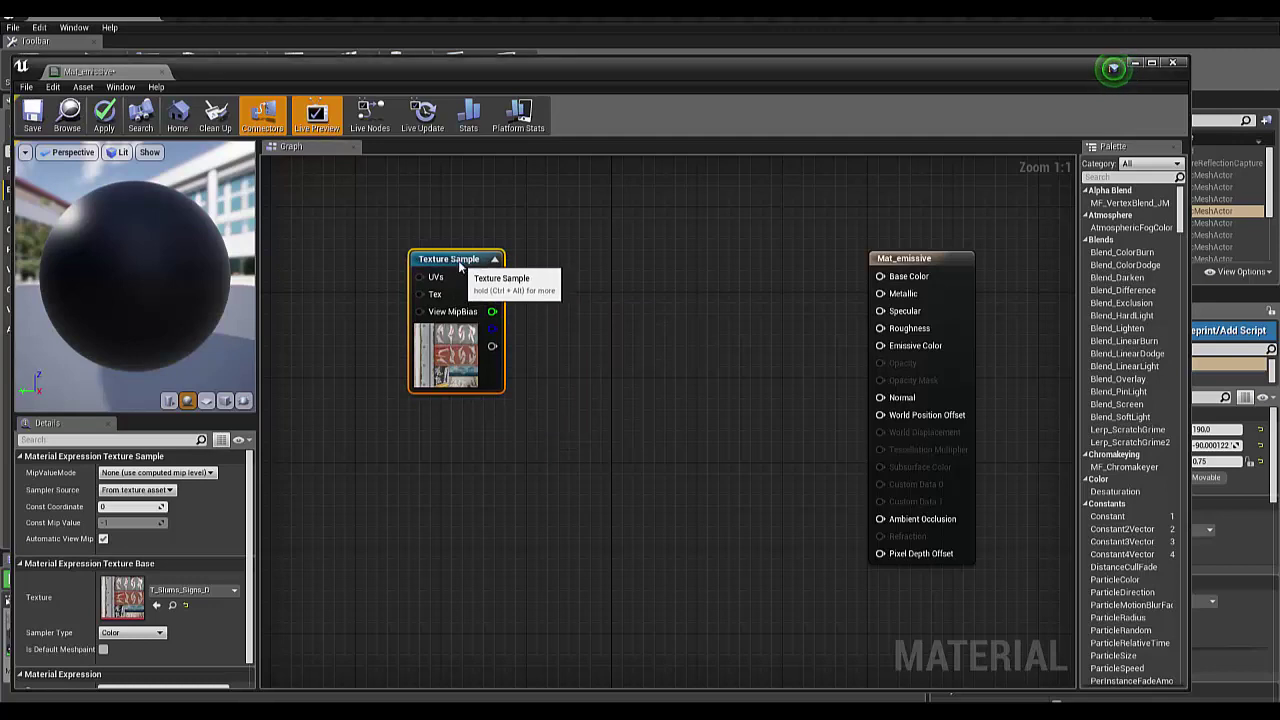
pyautogui.moveTo(459, 261); pyautogui.dragTo(406, 271)
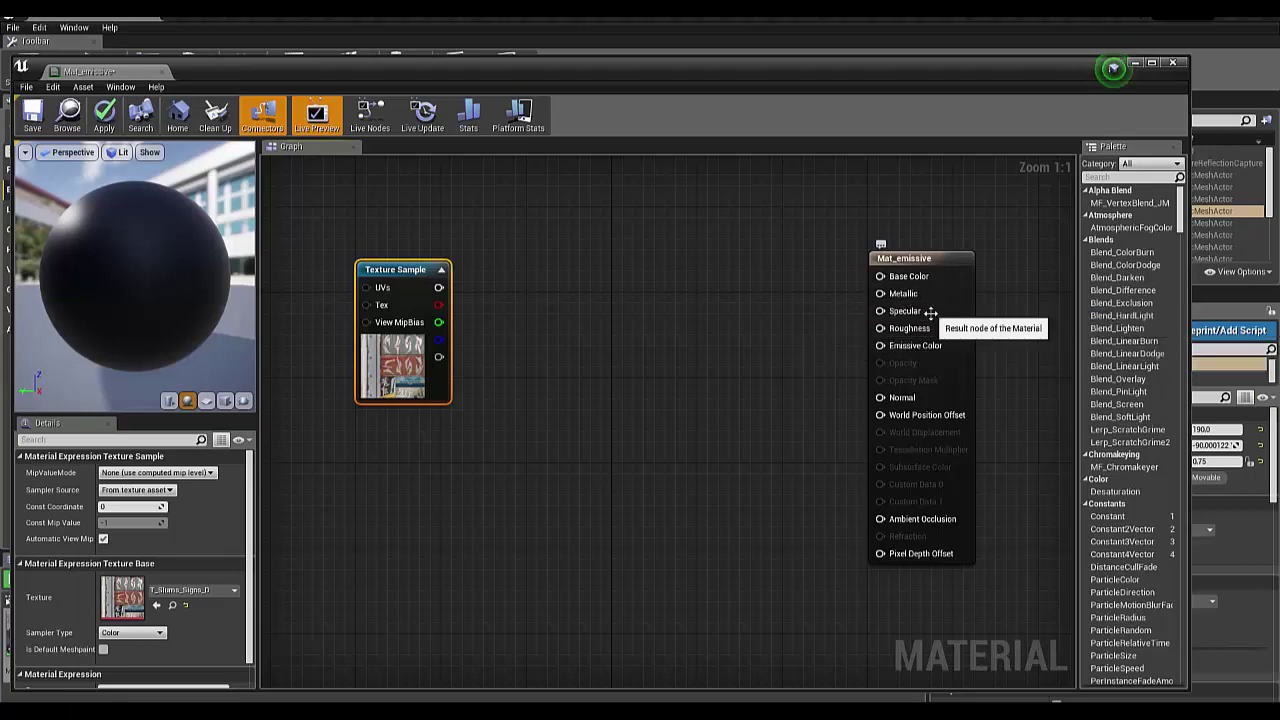
pyautogui.moveTo(409, 273); pyautogui.dragTo(377, 241)
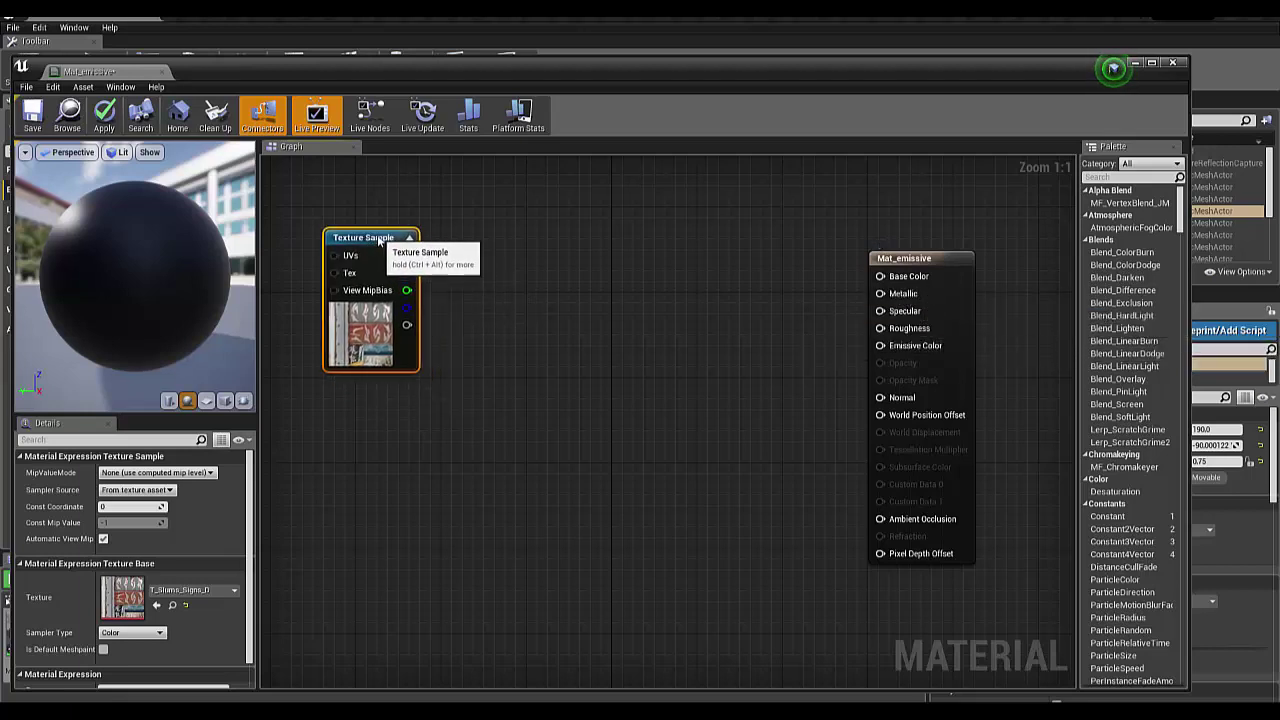
pyautogui.moveTo(920, 256); pyautogui.dragTo(920, 235)
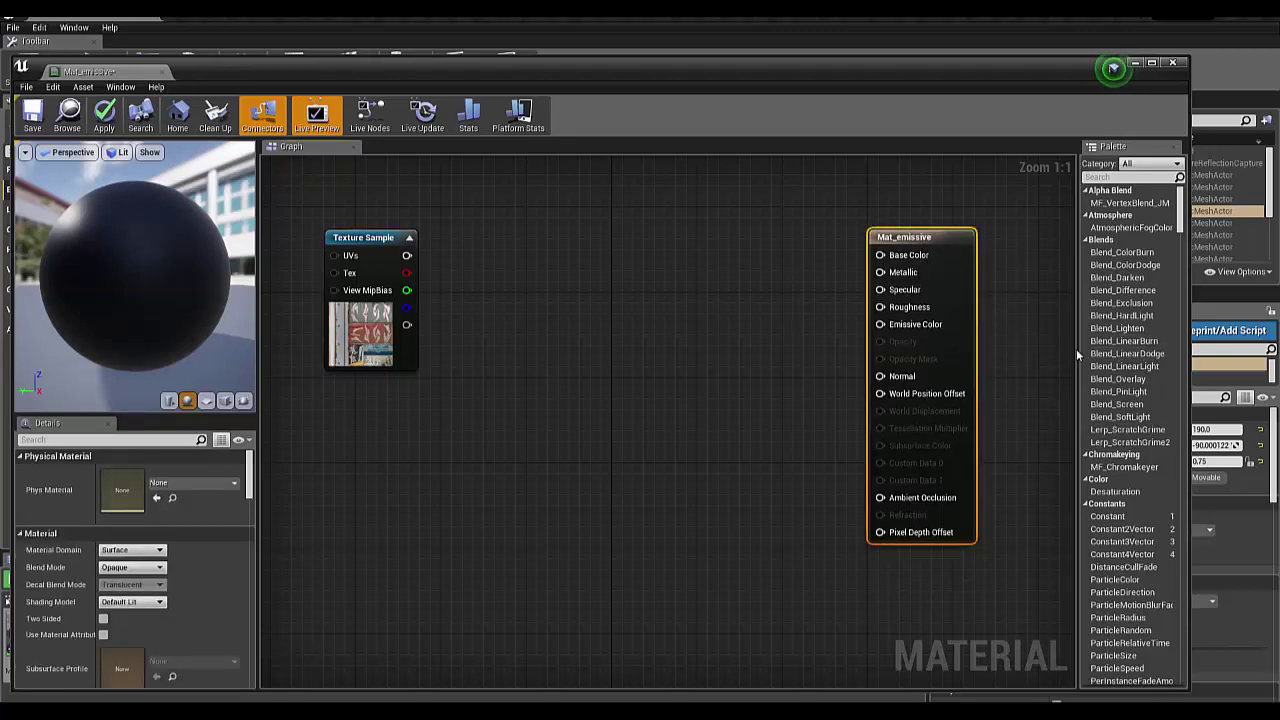
# Step: Place a second Texture Sample with T_Slums_Signs_M below the first one
pyautogui.click(1113, 67)
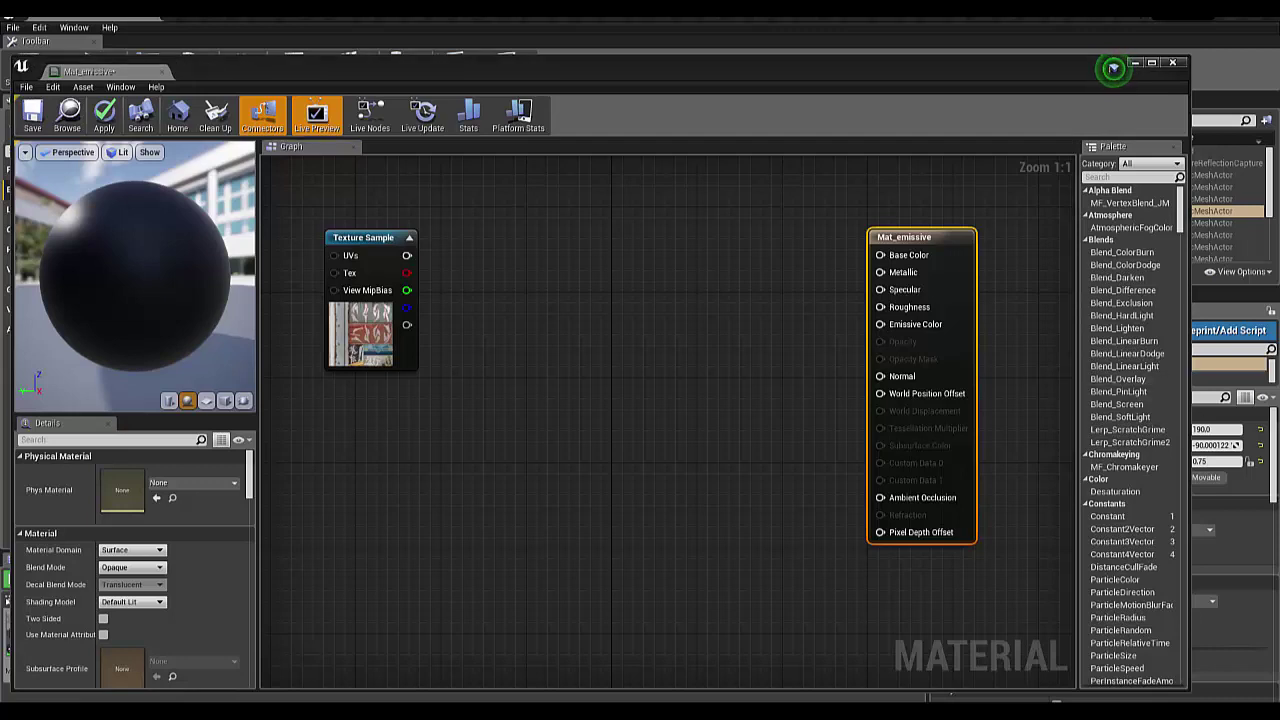
pyautogui.click(387, 446)
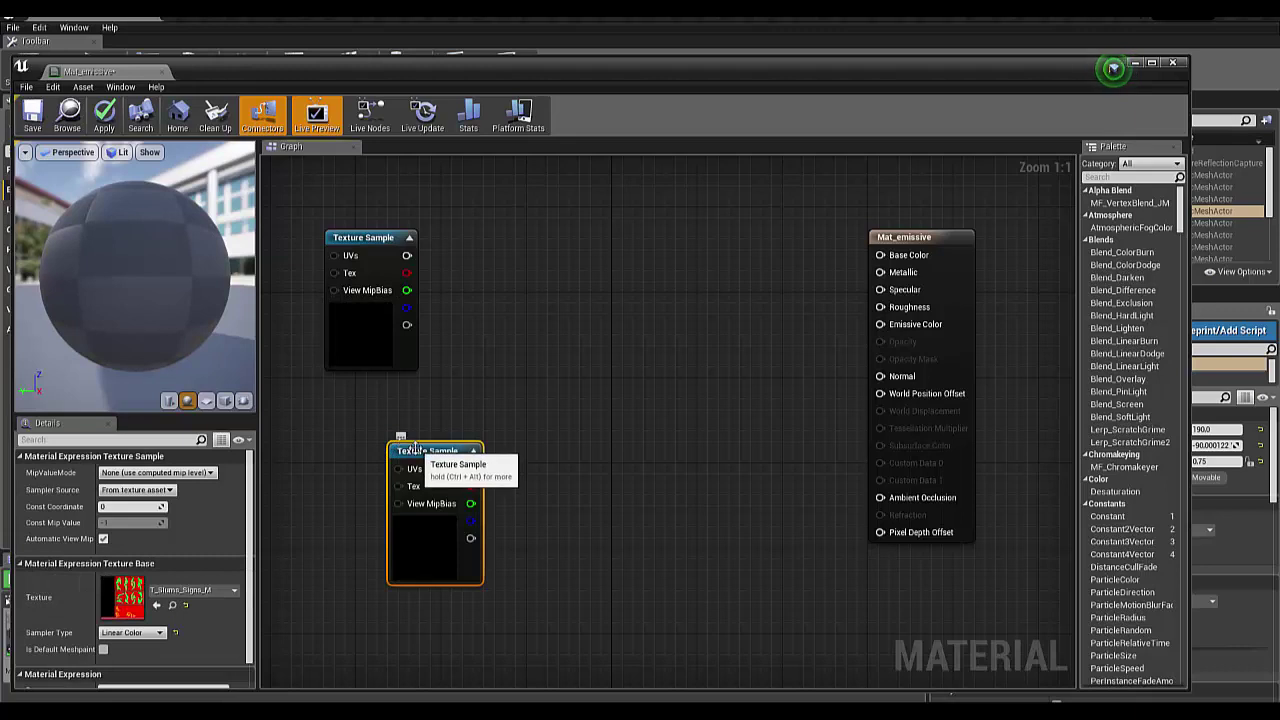
pyautogui.moveTo(414, 448)
pyautogui.mouseDown()
pyautogui.moveTo(378, 409)
pyautogui.moveTo(367, 420)
pyautogui.mouseUp()
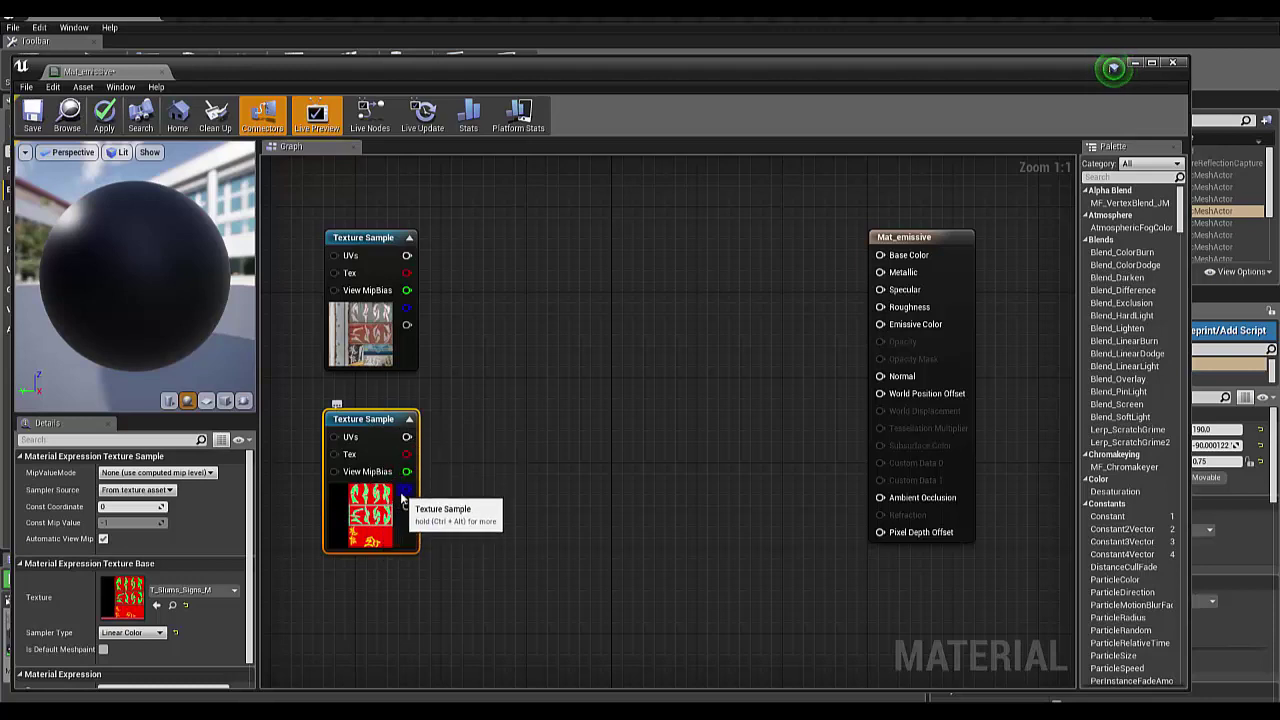
# Step: Switch the material preview mesh to a cube and orbit to face it
pyautogui.click(207, 403)
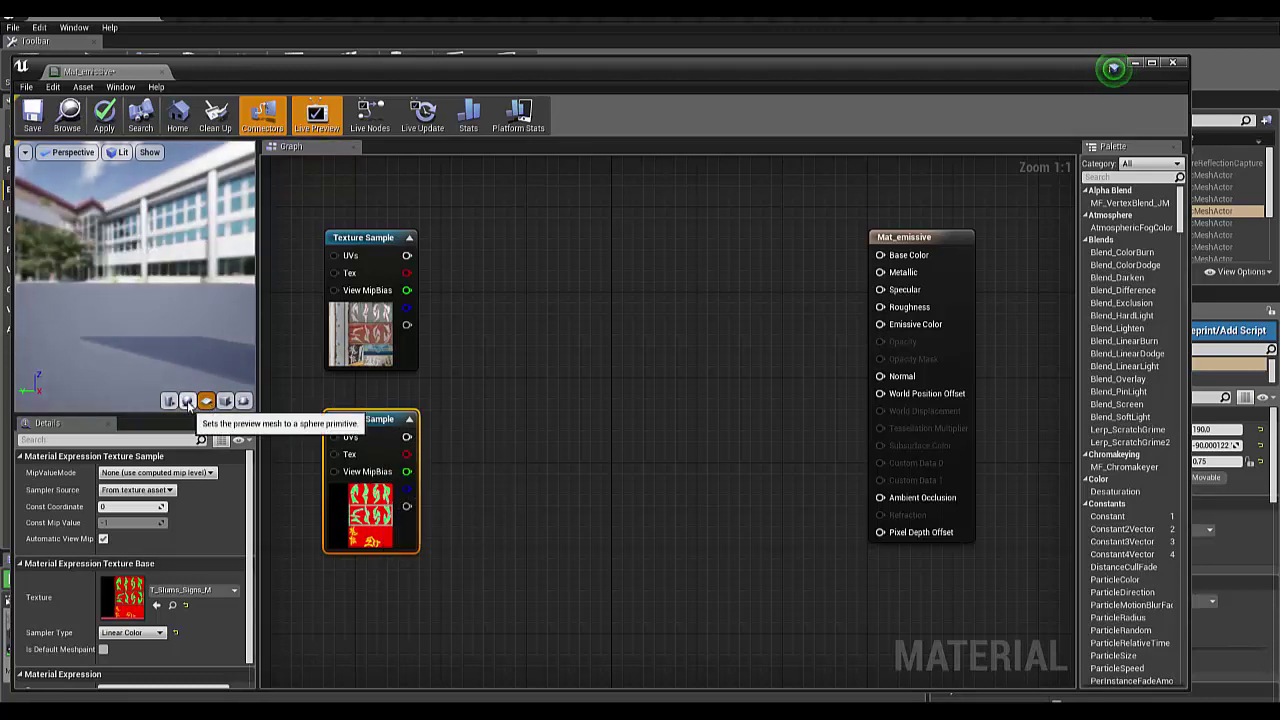
pyautogui.click(225, 401)
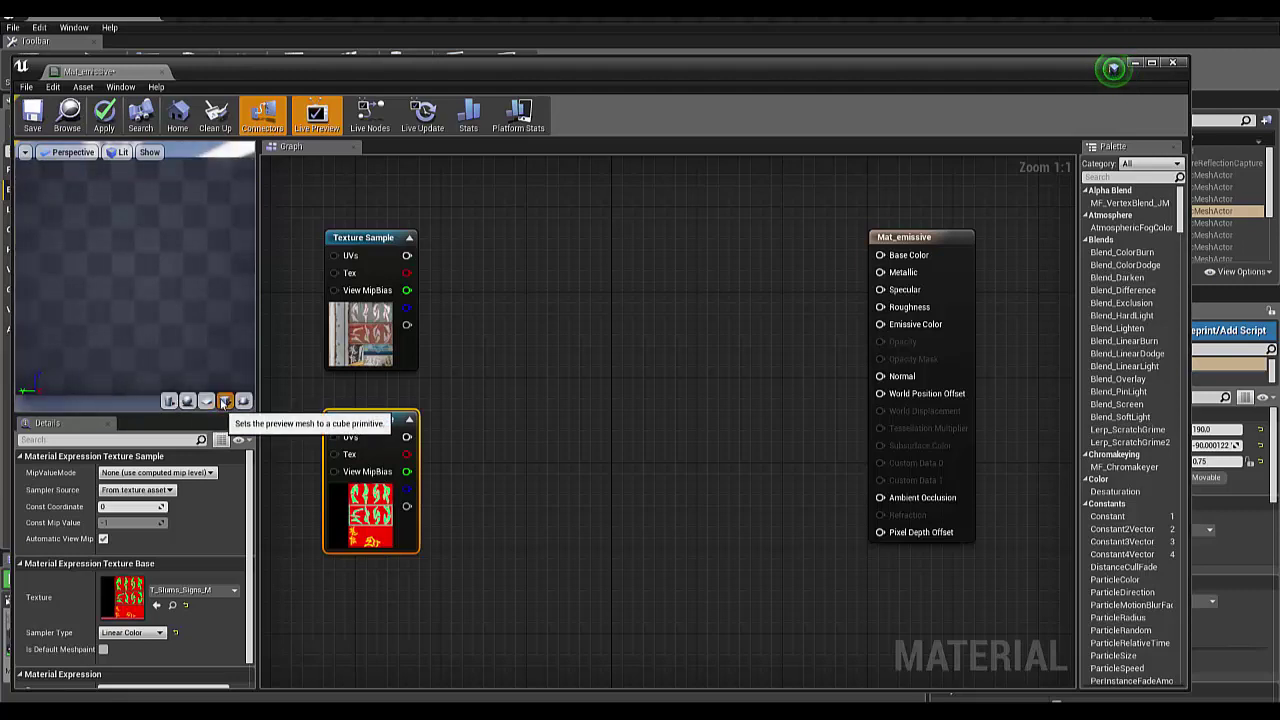
pyautogui.moveTo(142, 314); pyautogui.dragTo(141, 322)
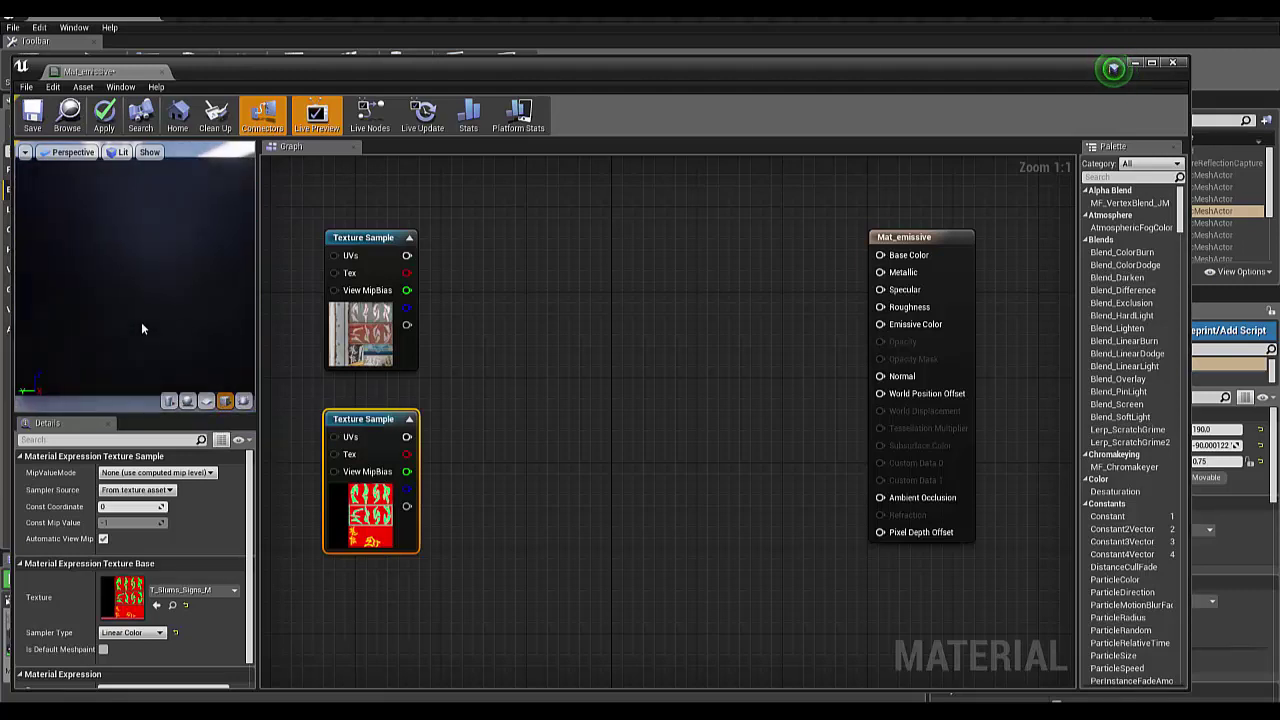
# Step: Wire the T_Slums_Signs_M mask's R, G and B channels into Base Color in turn, checking the preview
pyautogui.moveTo(407, 454)
pyautogui.mouseDown()
pyautogui.moveTo(762, 388)
pyautogui.moveTo(880, 255)
pyautogui.mouseUp()
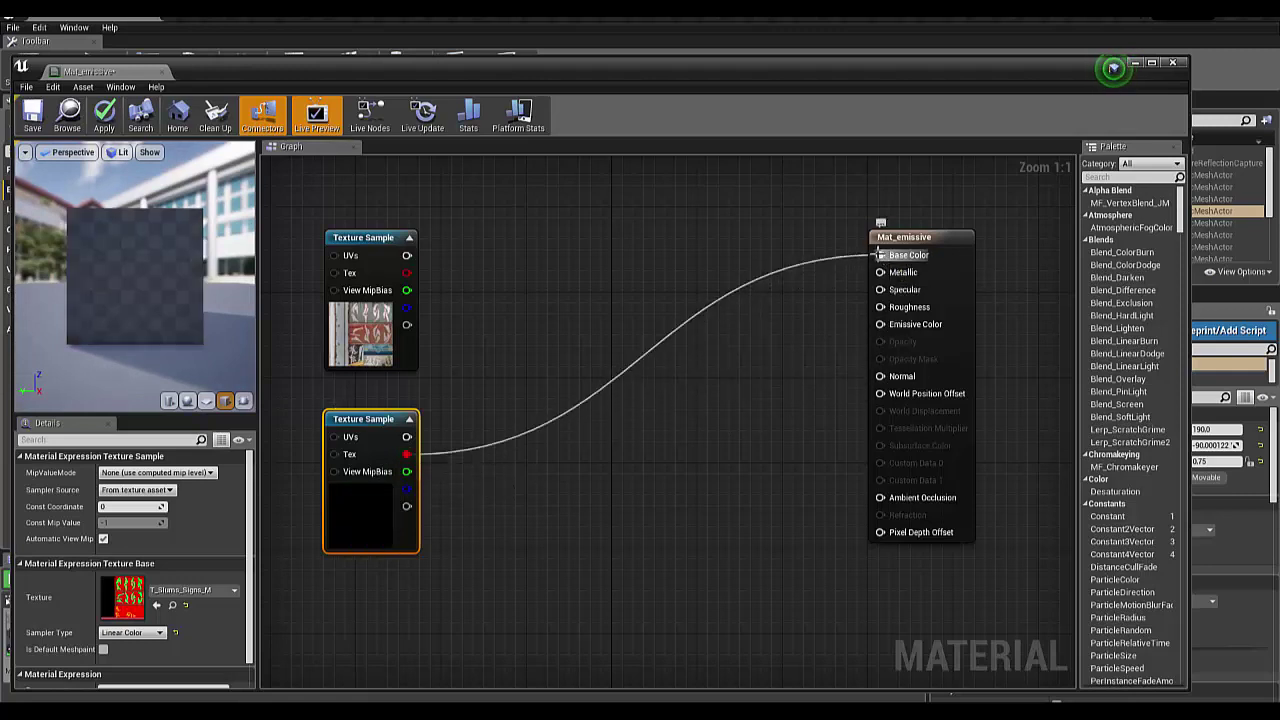
pyautogui.moveTo(345, 437); pyautogui.dragTo(362, 418)
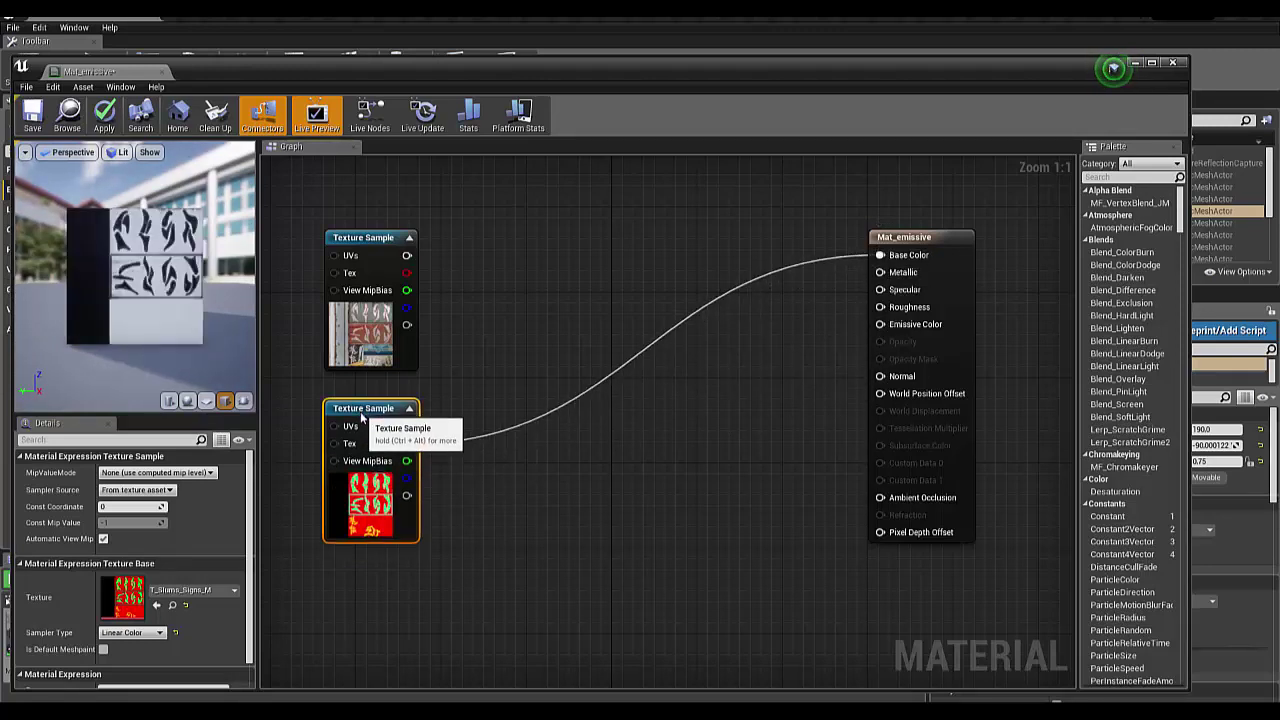
pyautogui.scroll(5, 168, 312)
pyautogui.scroll(-2, 168, 312)
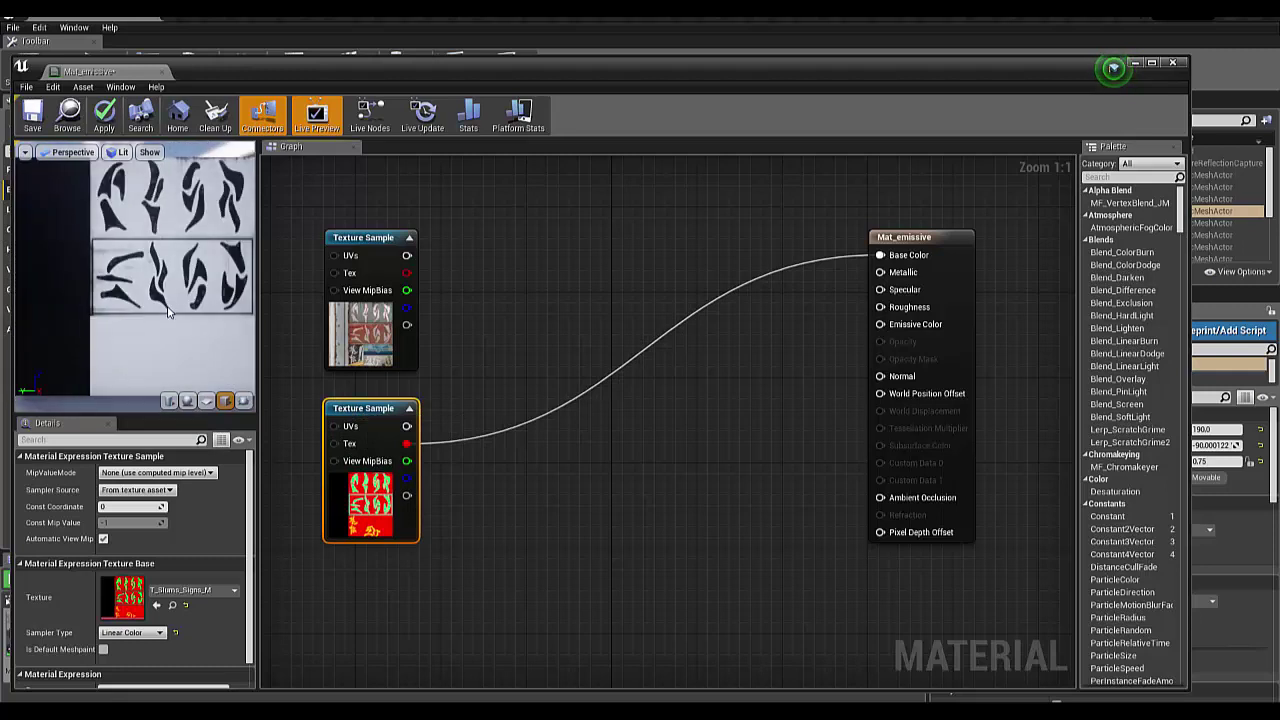
pyautogui.moveTo(168, 312); pyautogui.dragTo(214, 282)
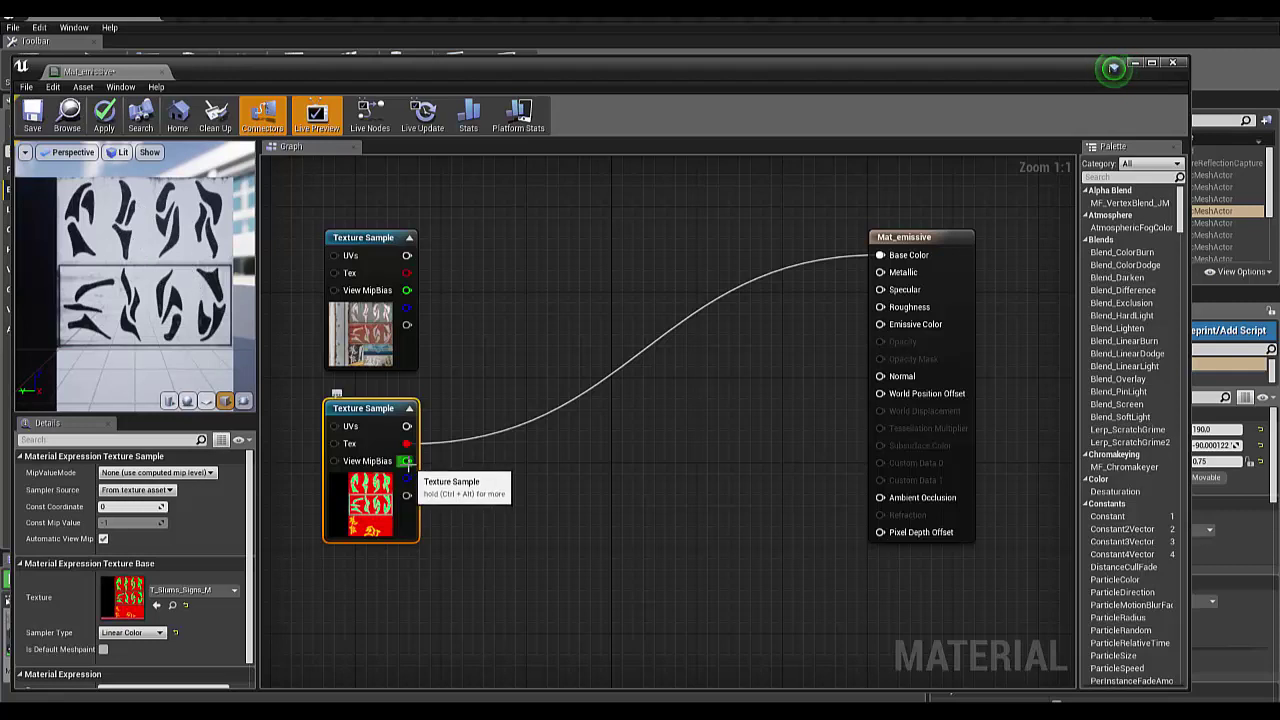
pyautogui.moveTo(407, 461); pyautogui.dragTo(880, 255)
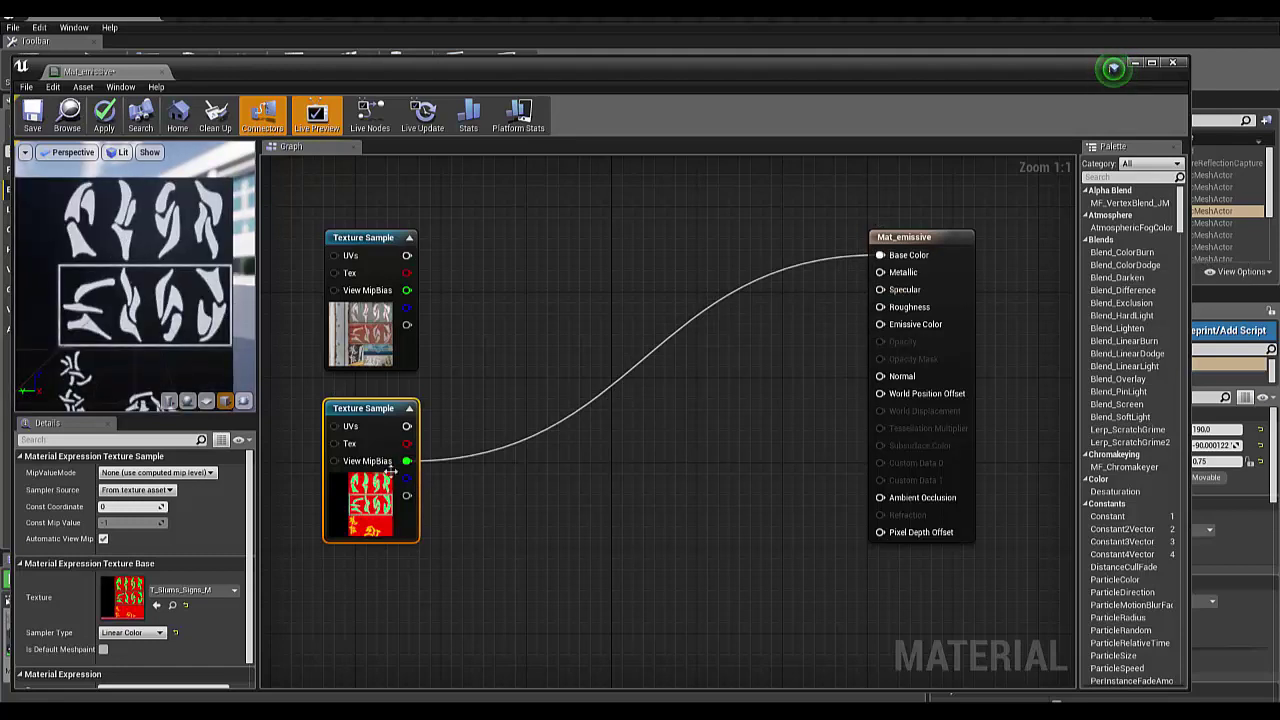
pyautogui.moveTo(407, 478)
pyautogui.mouseDown()
pyautogui.moveTo(890, 264)
pyautogui.moveTo(881, 256)
pyautogui.mouseUp()
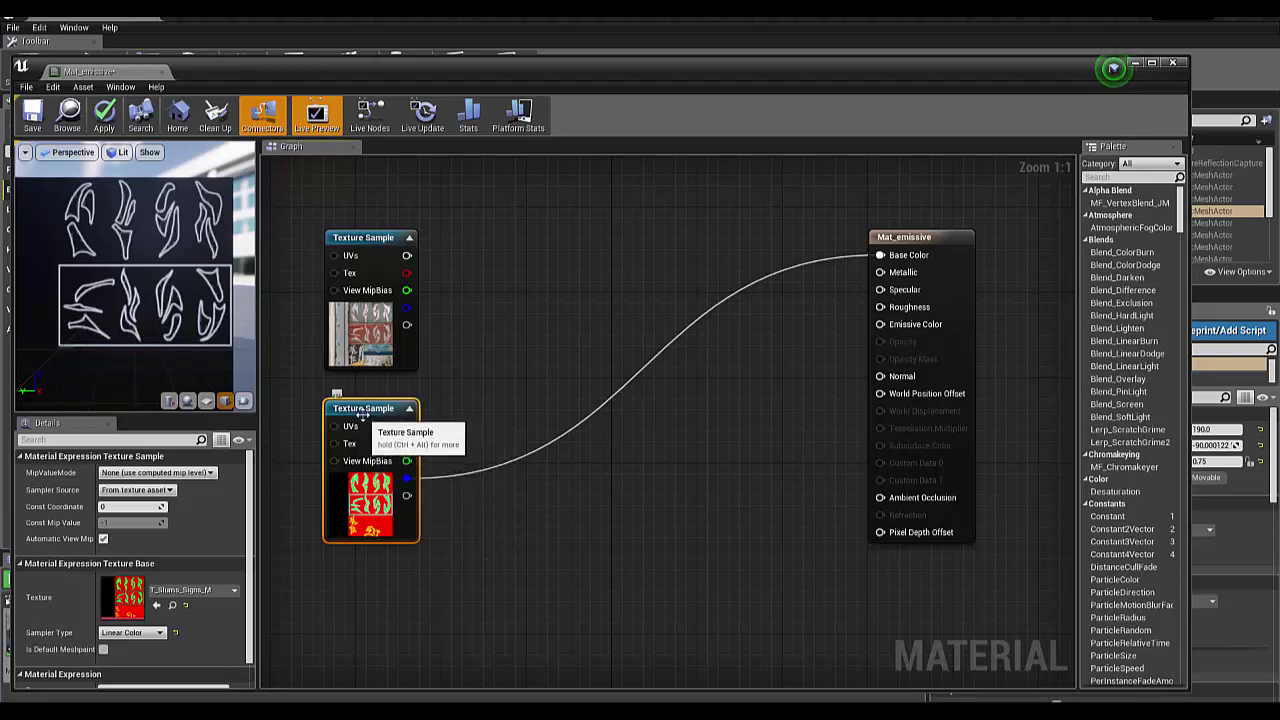
pyautogui.moveTo(359, 416); pyautogui.dragTo(359, 437)
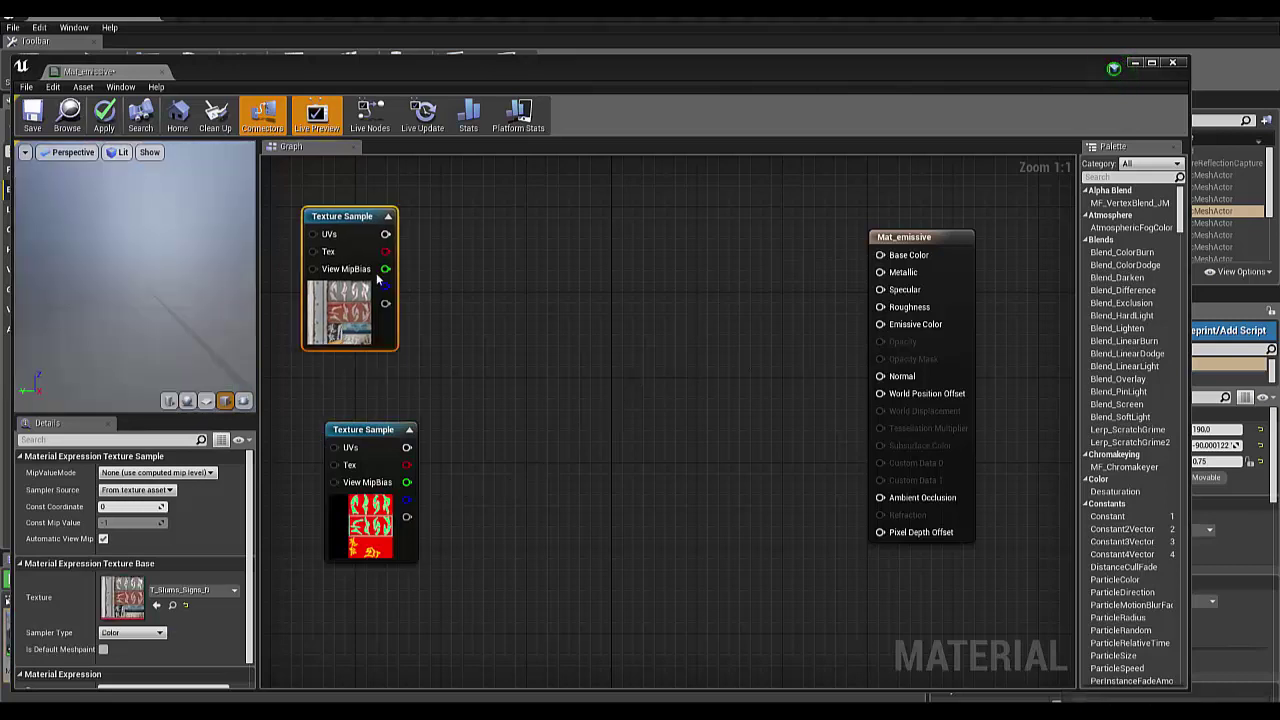
# Step: Line up both texture nodes at the left and wire T_Slums_Signs_D's RGB into Base Color
pyautogui.moveTo(386, 234)
pyautogui.mouseDown()
pyautogui.moveTo(776, 295)
pyautogui.moveTo(880, 255)
pyautogui.mouseUp()
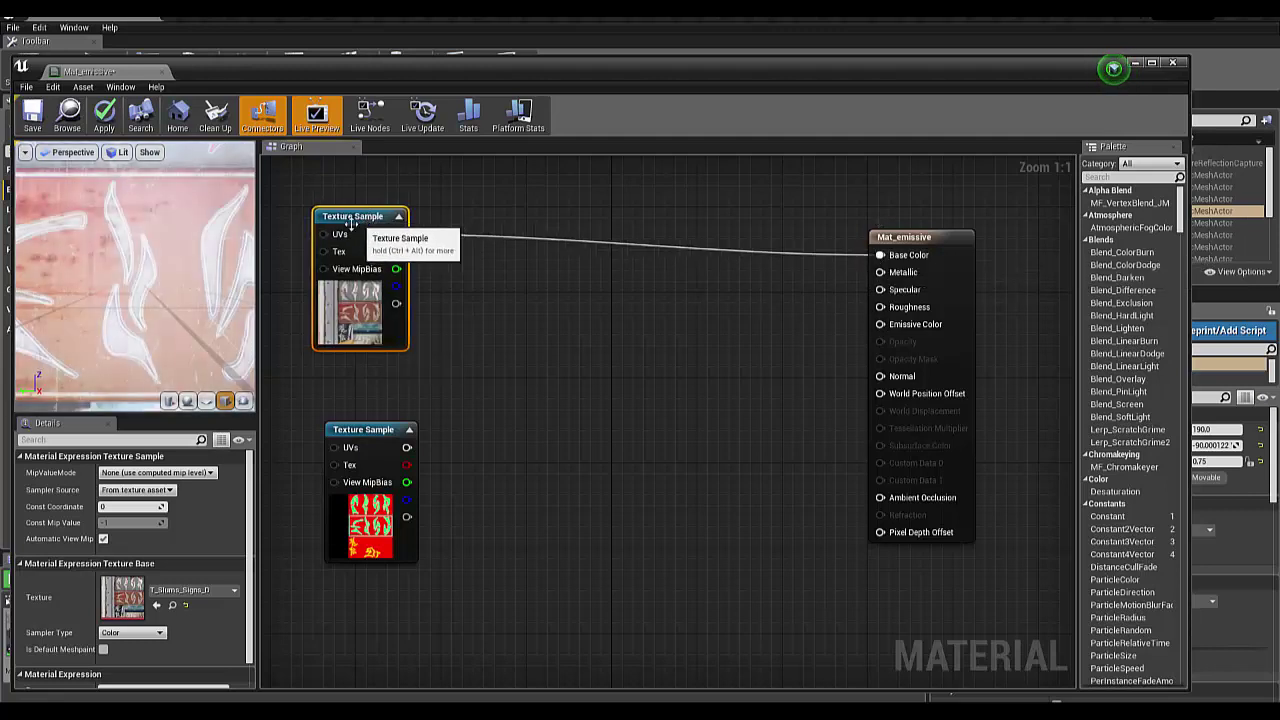
pyautogui.scroll(-5, 184, 293)
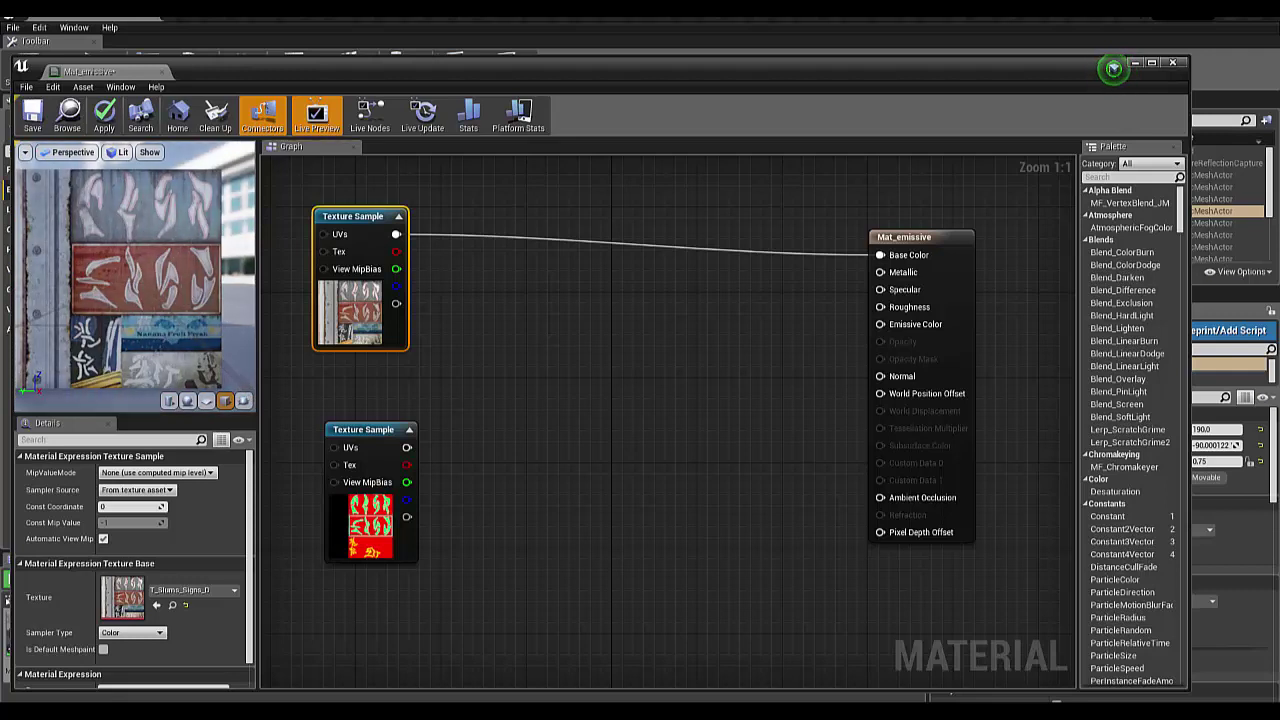
pyautogui.moveTo(184, 291)
pyautogui.mouseDown()
pyautogui.moveTo(206, 305)
pyautogui.moveTo(170, 300)
pyautogui.mouseUp()
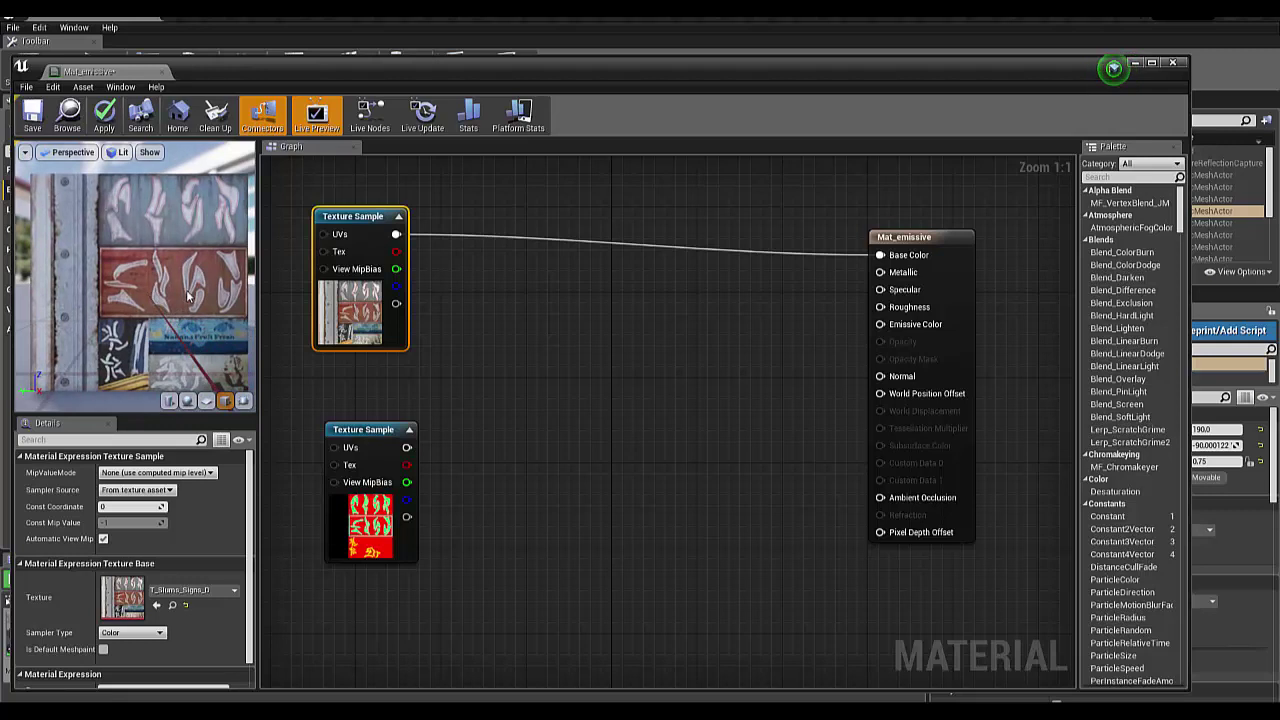
pyautogui.moveTo(187, 297)
pyautogui.mouseDown()
pyautogui.moveTo(170, 300)
pyautogui.moveTo(189, 282)
pyautogui.mouseUp()
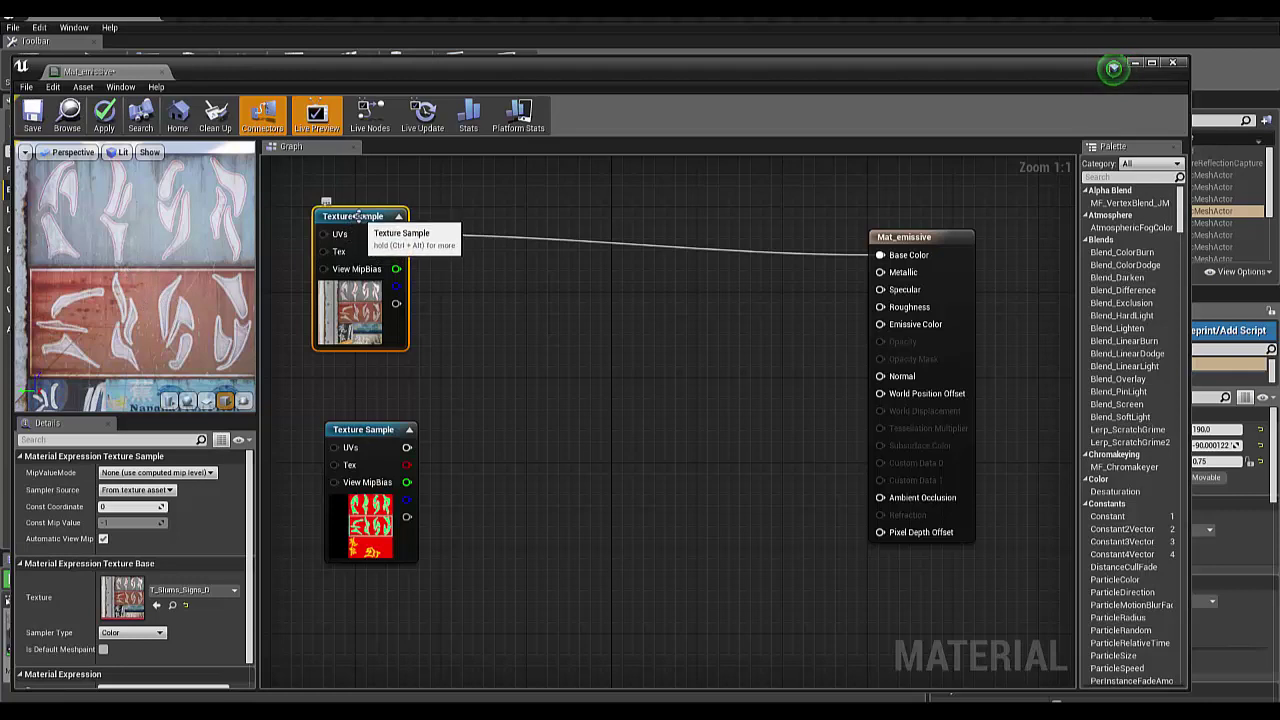
pyautogui.moveTo(355, 217); pyautogui.dragTo(333, 260)
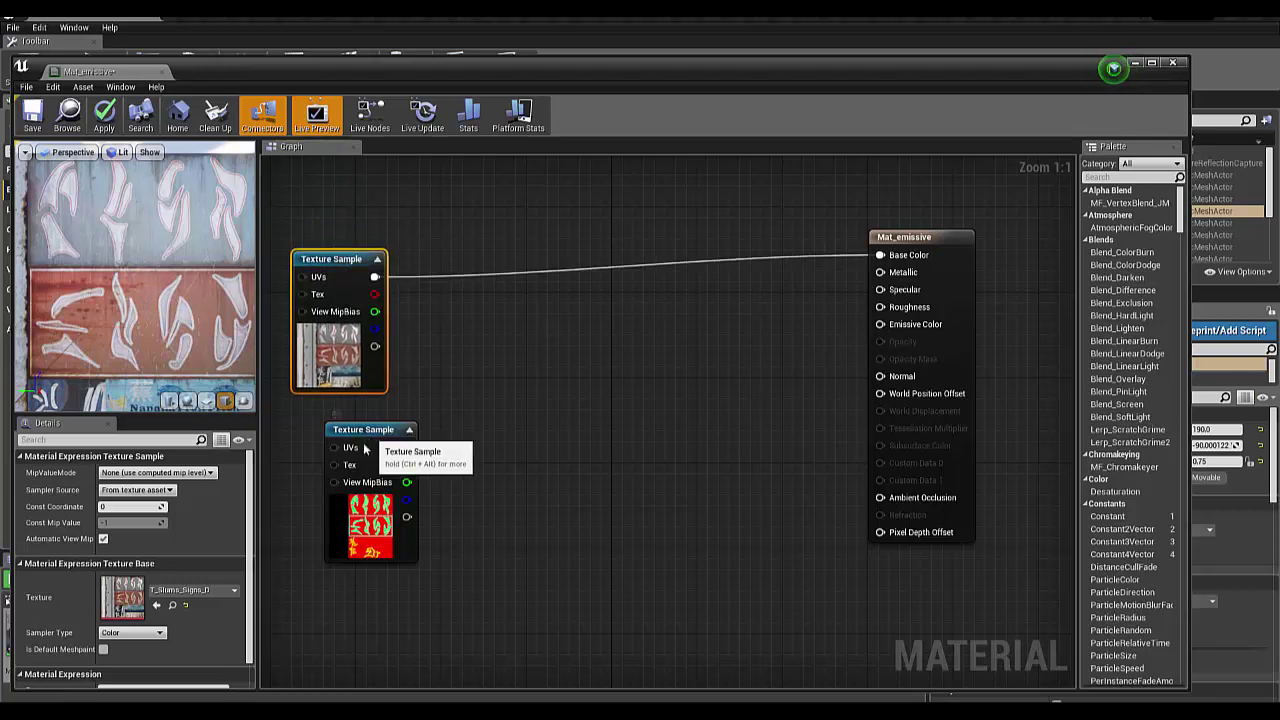
pyautogui.moveTo(377, 429); pyautogui.dragTo(342, 471)
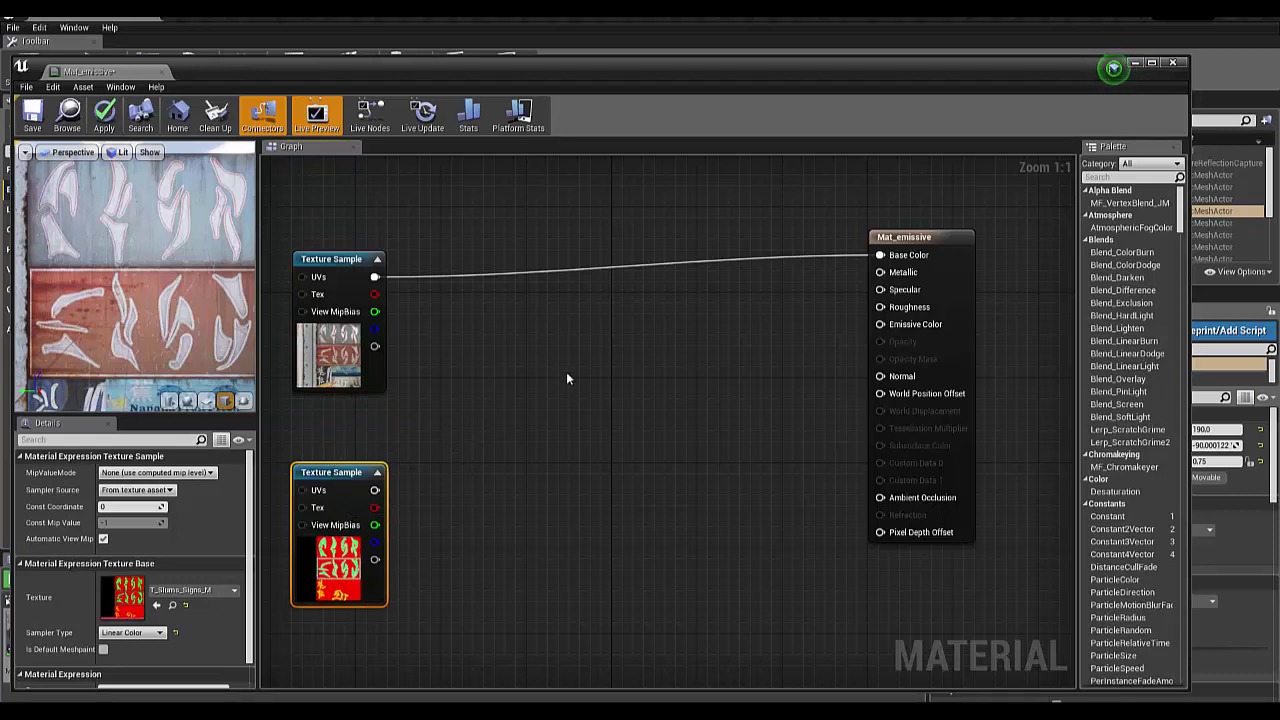
pyautogui.moveTo(886, 246); pyautogui.dragTo(906, 256)
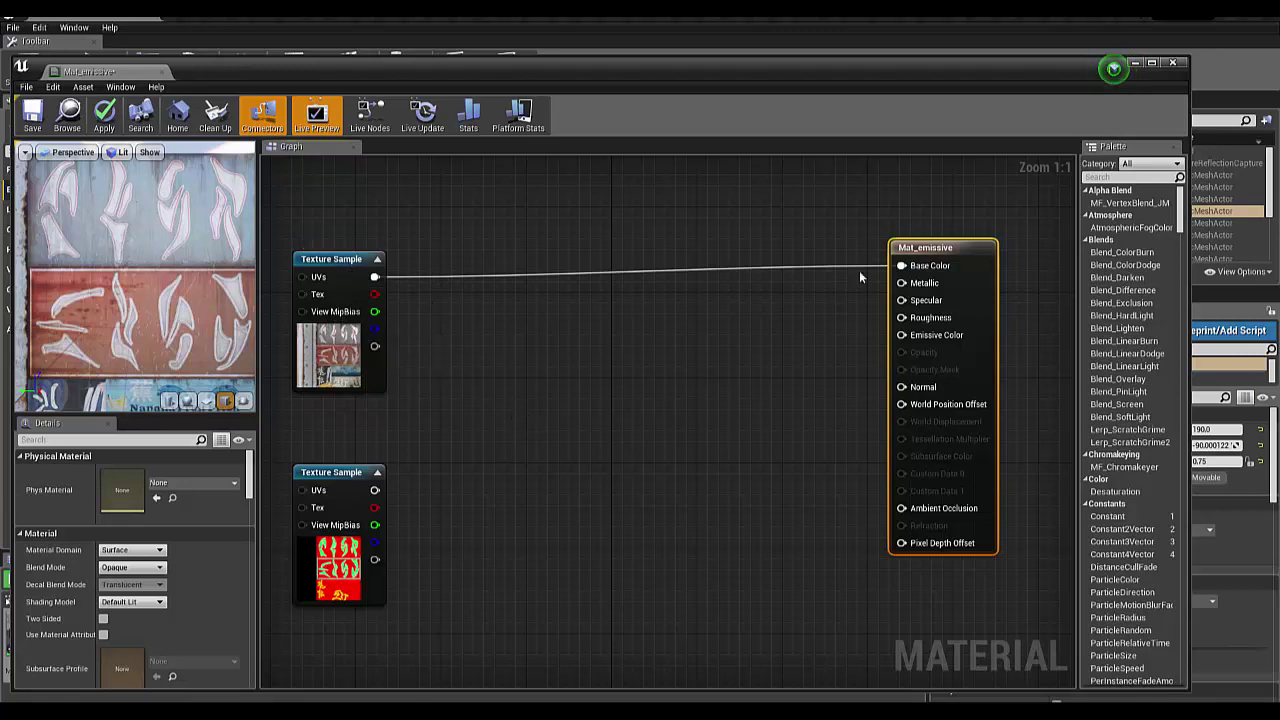
pyautogui.moveTo(860, 276); pyautogui.dragTo(915, 272)
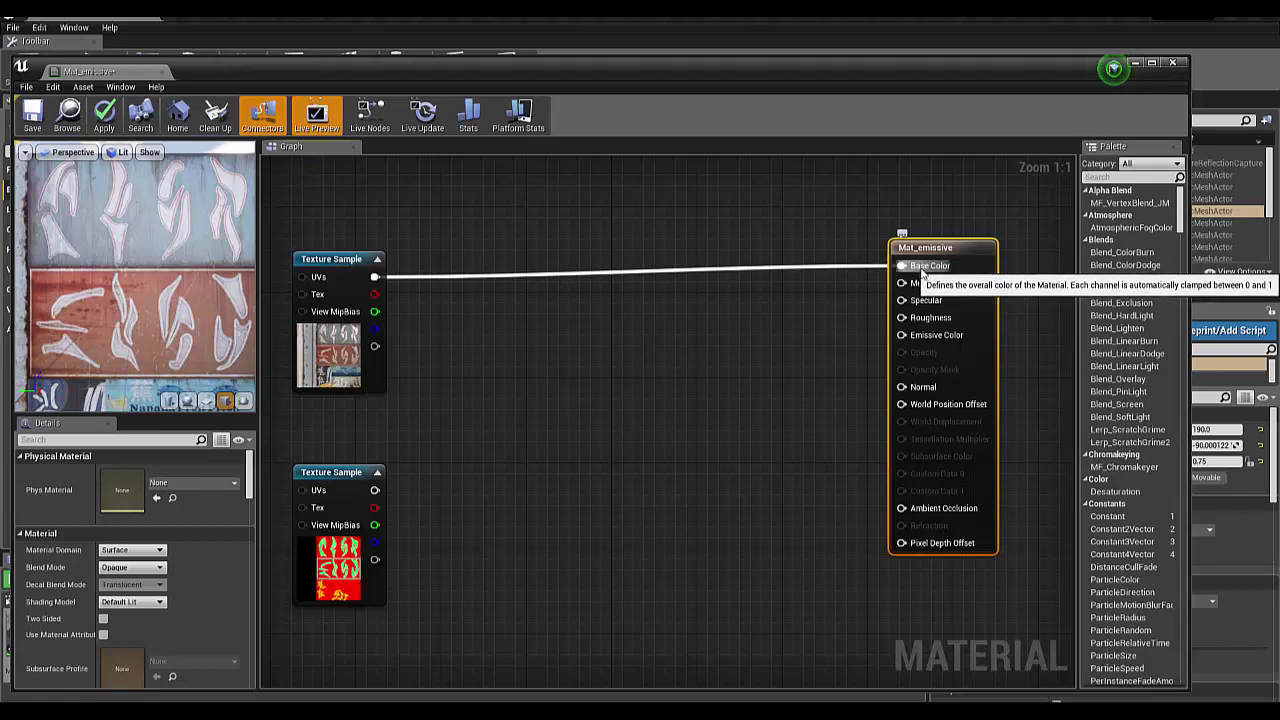
# Step: Break the texture's Base Color link and place a Multiply node between textures and result
pyautogui.rightClick(923, 275)
pyautogui.click(935, 302)
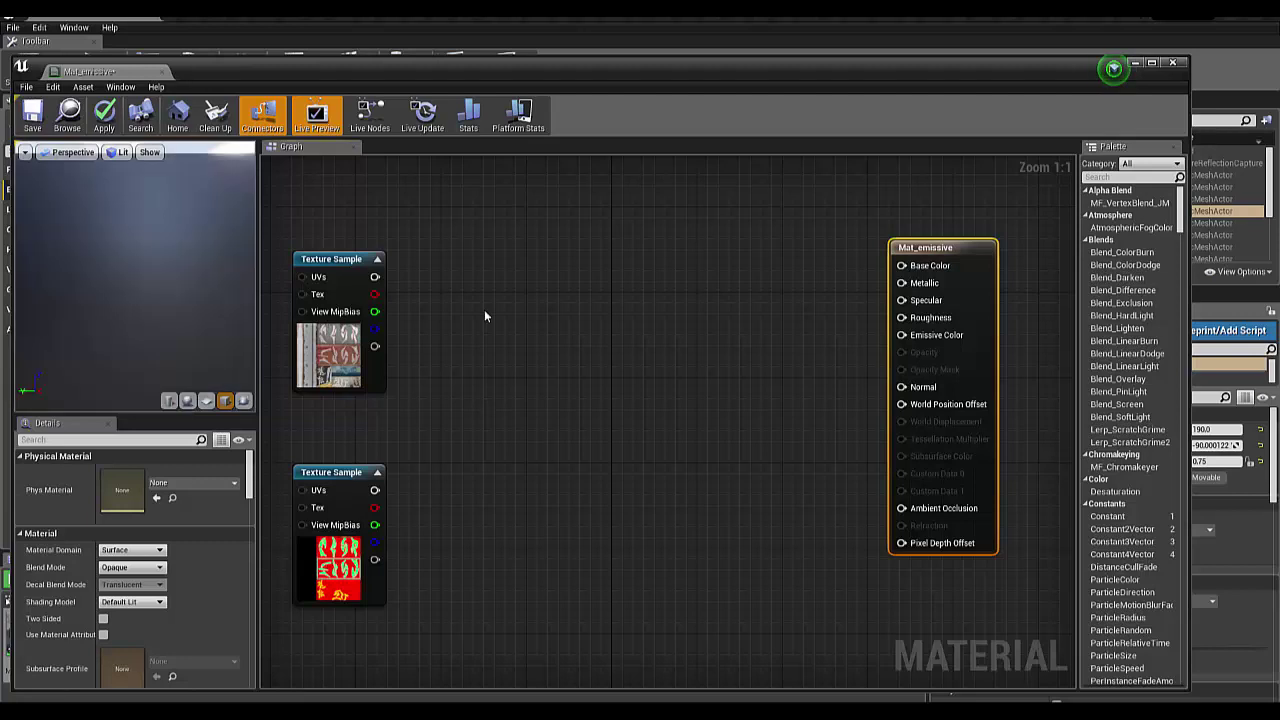
pyautogui.rightClick(485, 316)
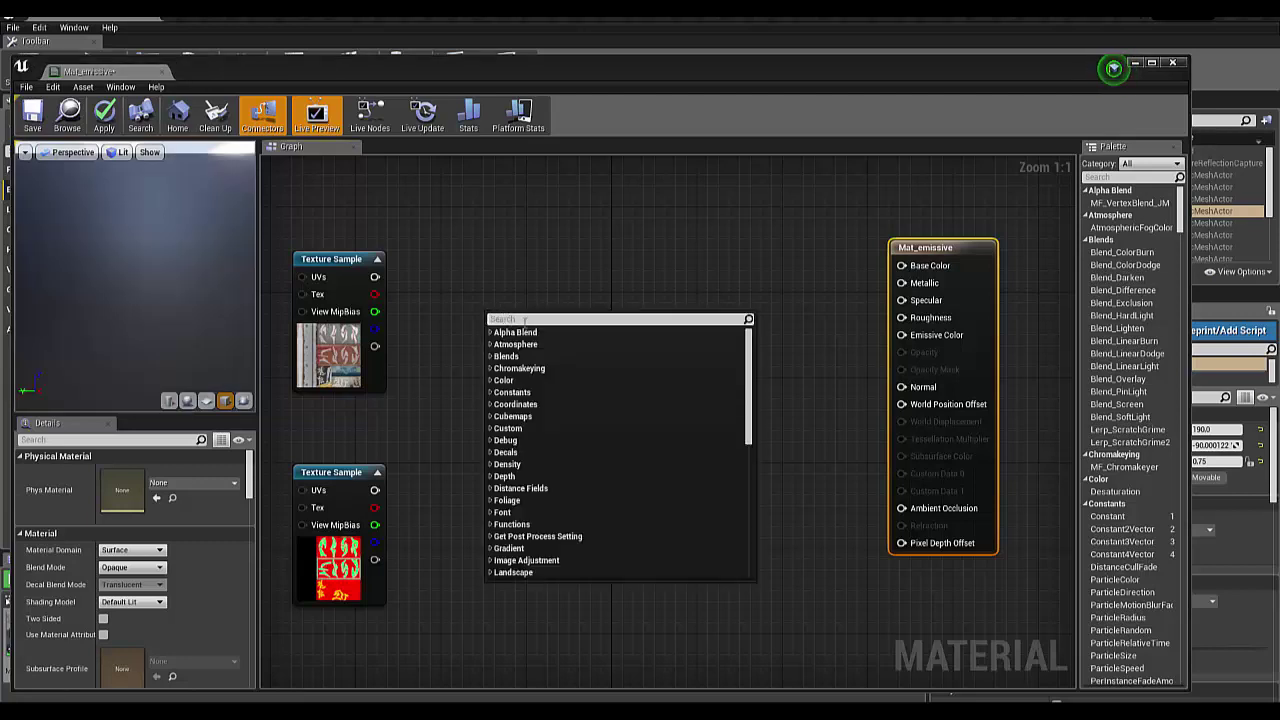
pyautogui.write('multipl')
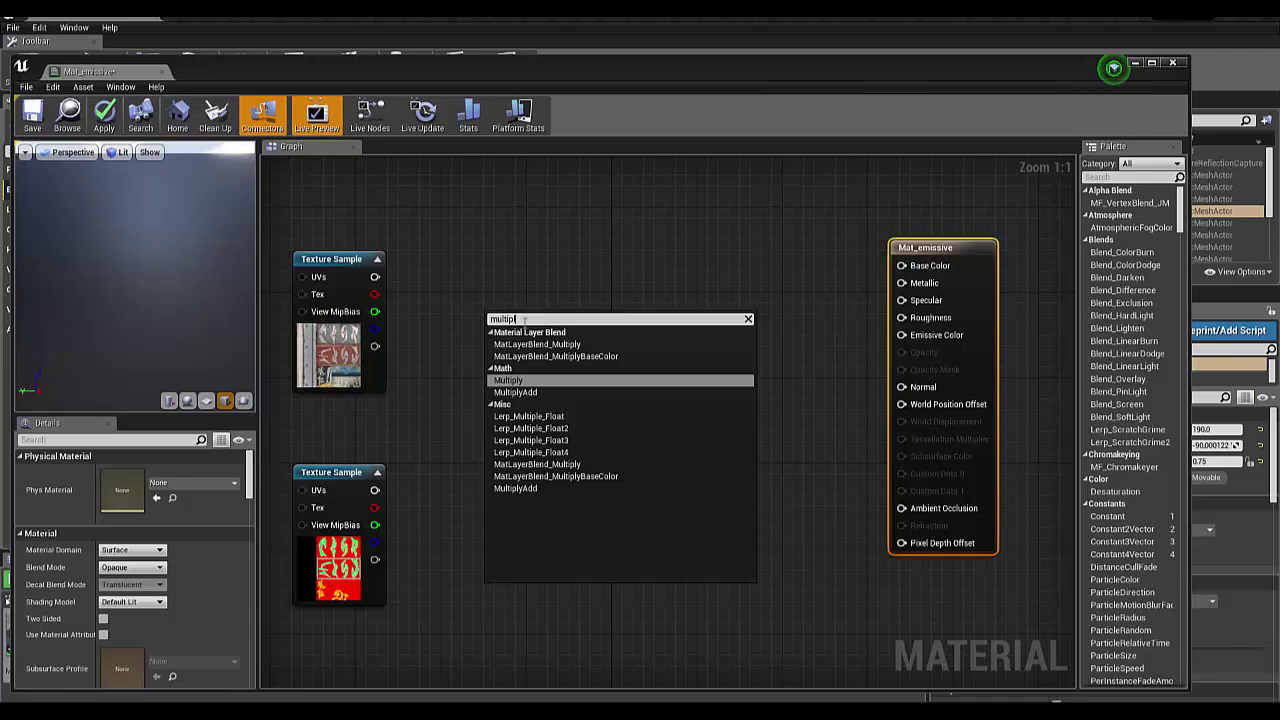
pyautogui.click(504, 382)
pyautogui.moveTo(525, 318); pyautogui.dragTo(544, 284)
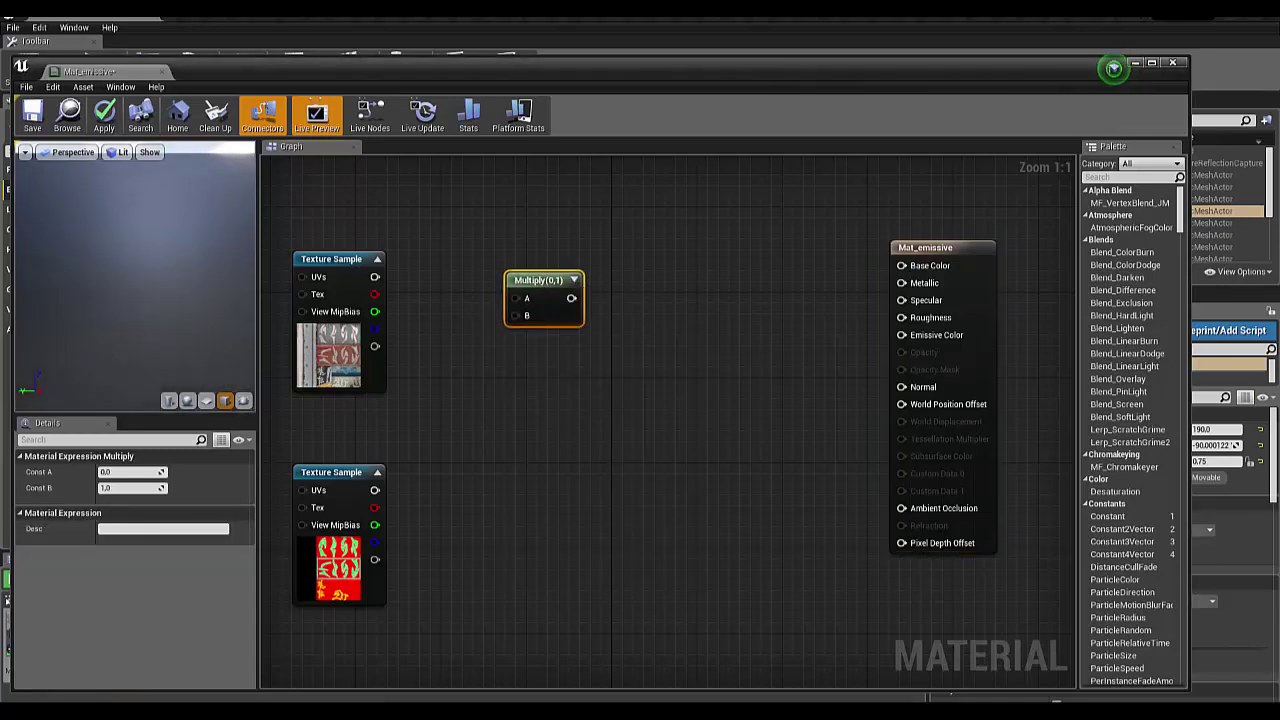
pyautogui.click(1113, 68)
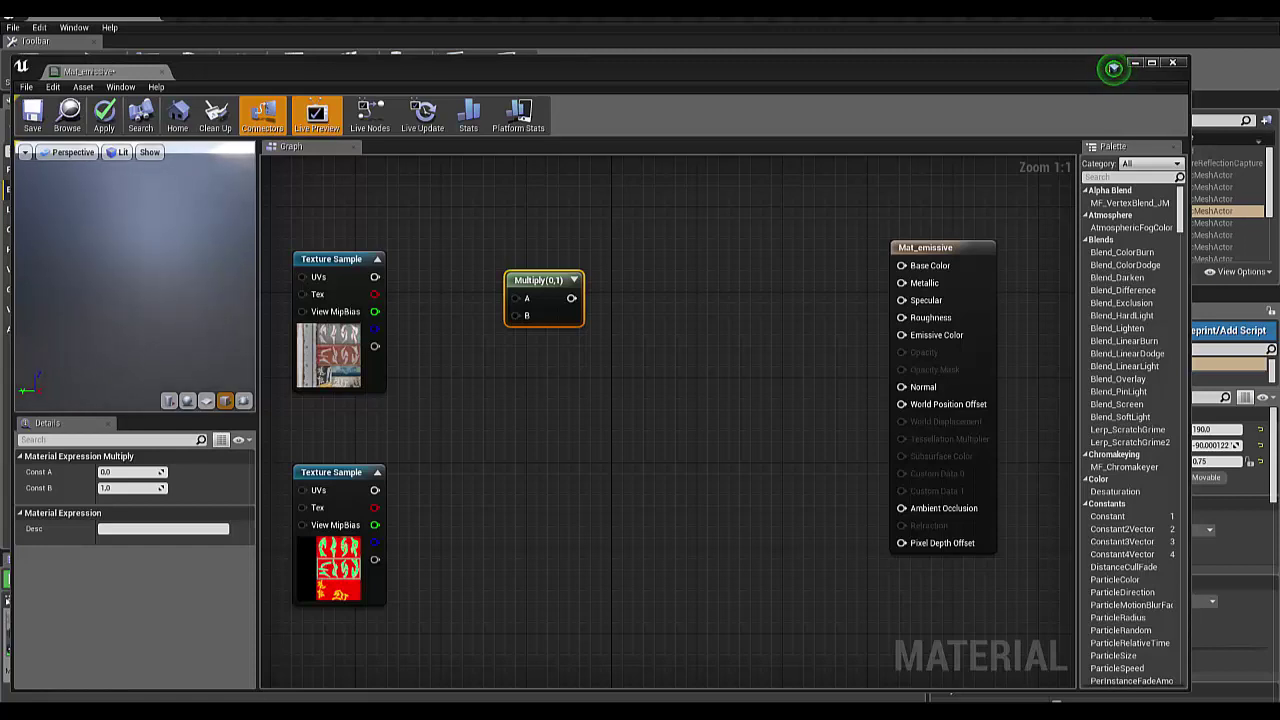
pyautogui.click(580, 229)
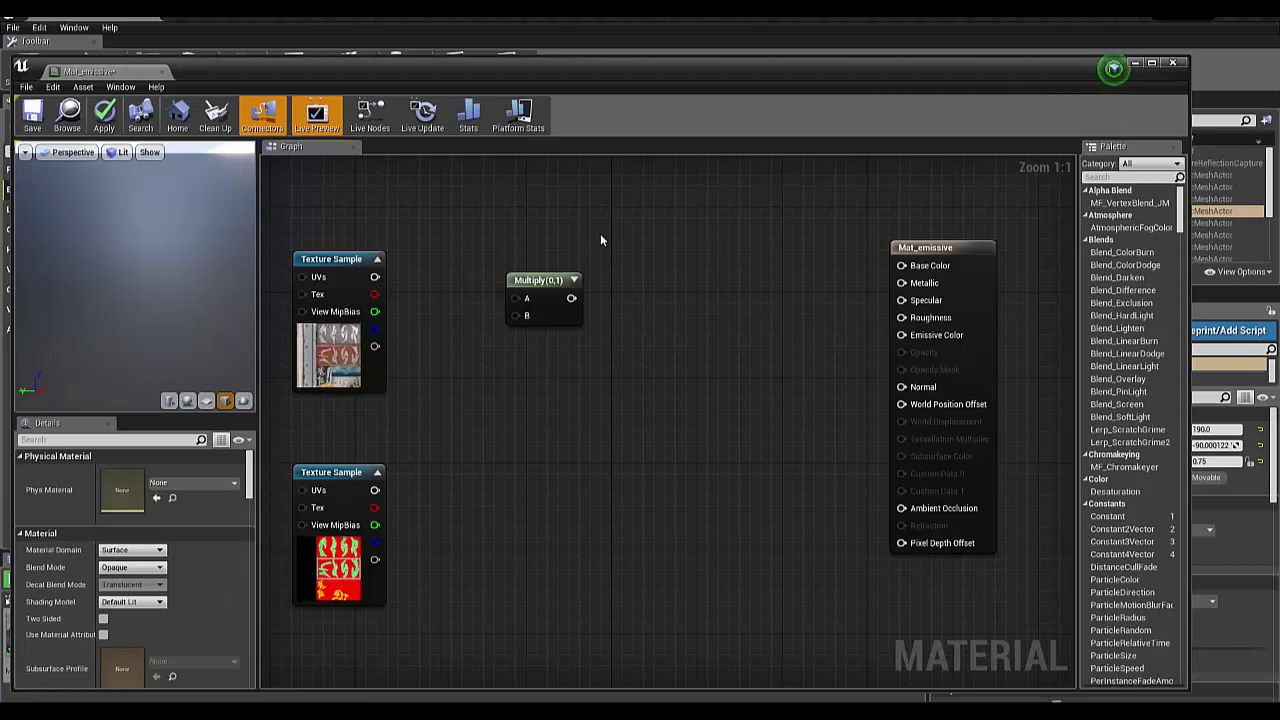
# Step: Add a VectorParameter node with its default name above the Multiply node
pyautogui.rightClick(600, 233)
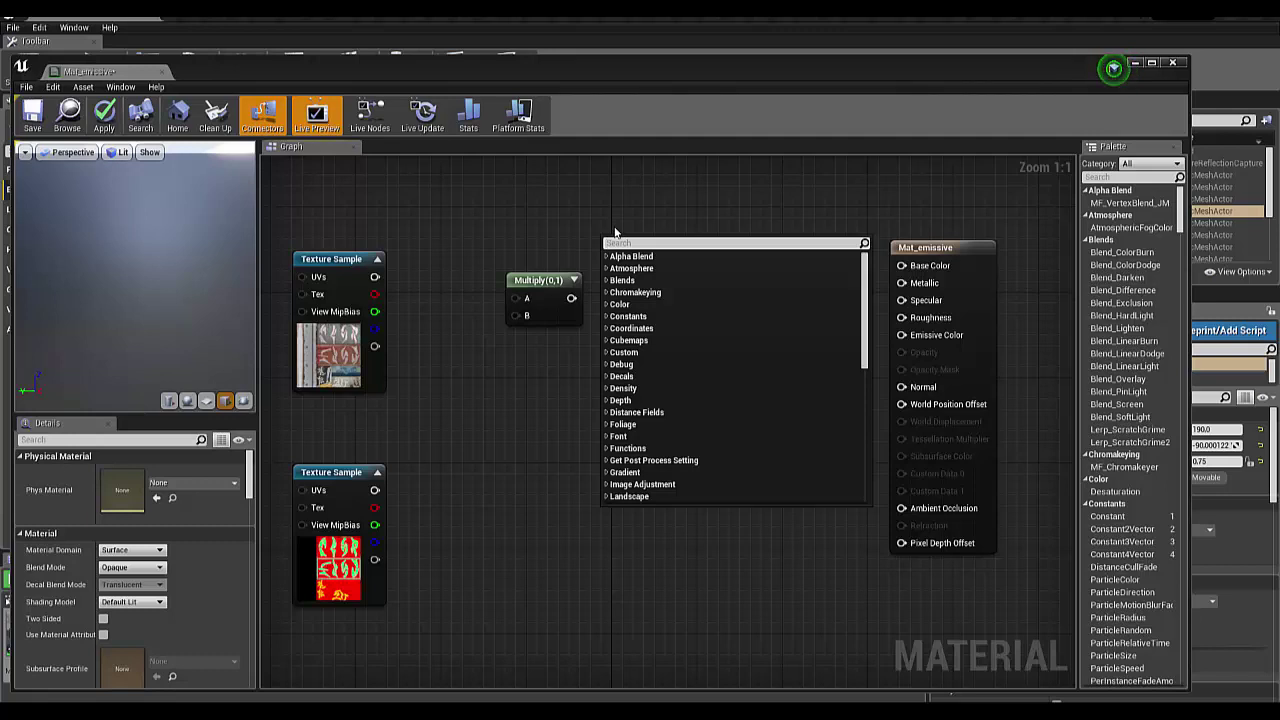
pyautogui.write('vector')
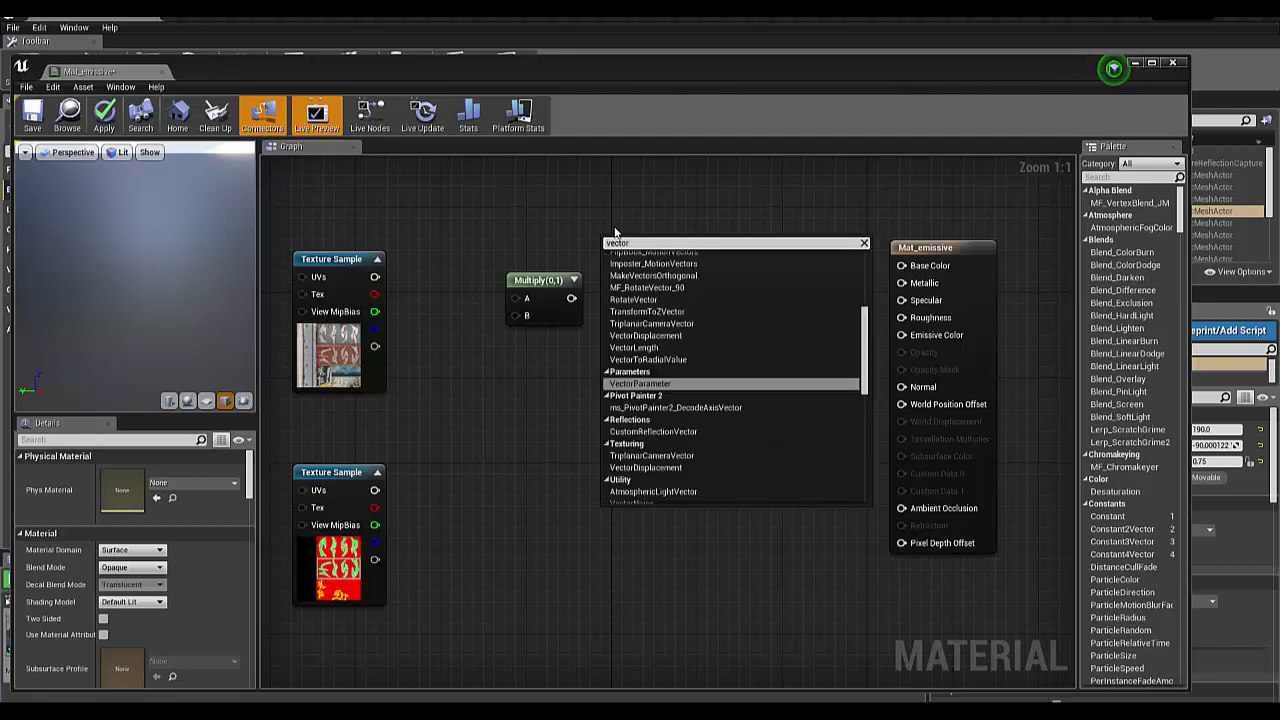
pyautogui.click(666, 384)
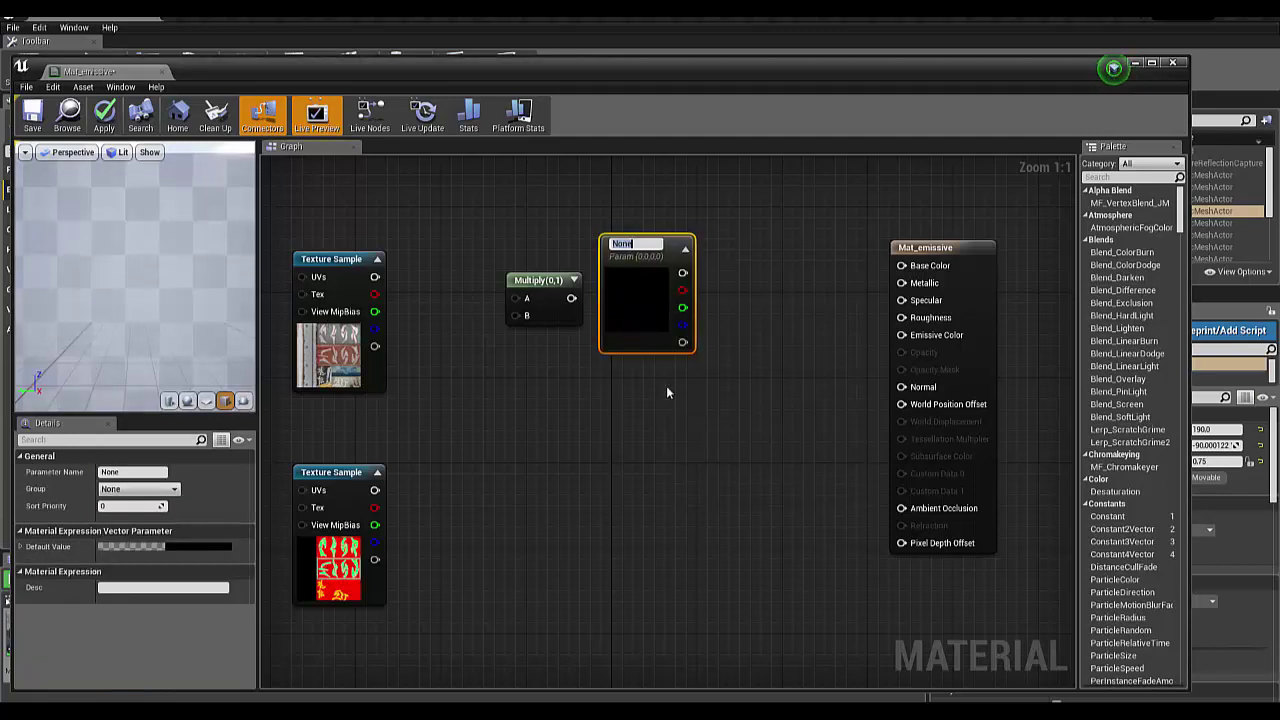
pyautogui.click(771, 280)
pyautogui.moveTo(618, 243)
pyautogui.mouseDown()
pyautogui.moveTo(545, 205)
pyautogui.moveTo(440, 186)
pyautogui.mouseUp()
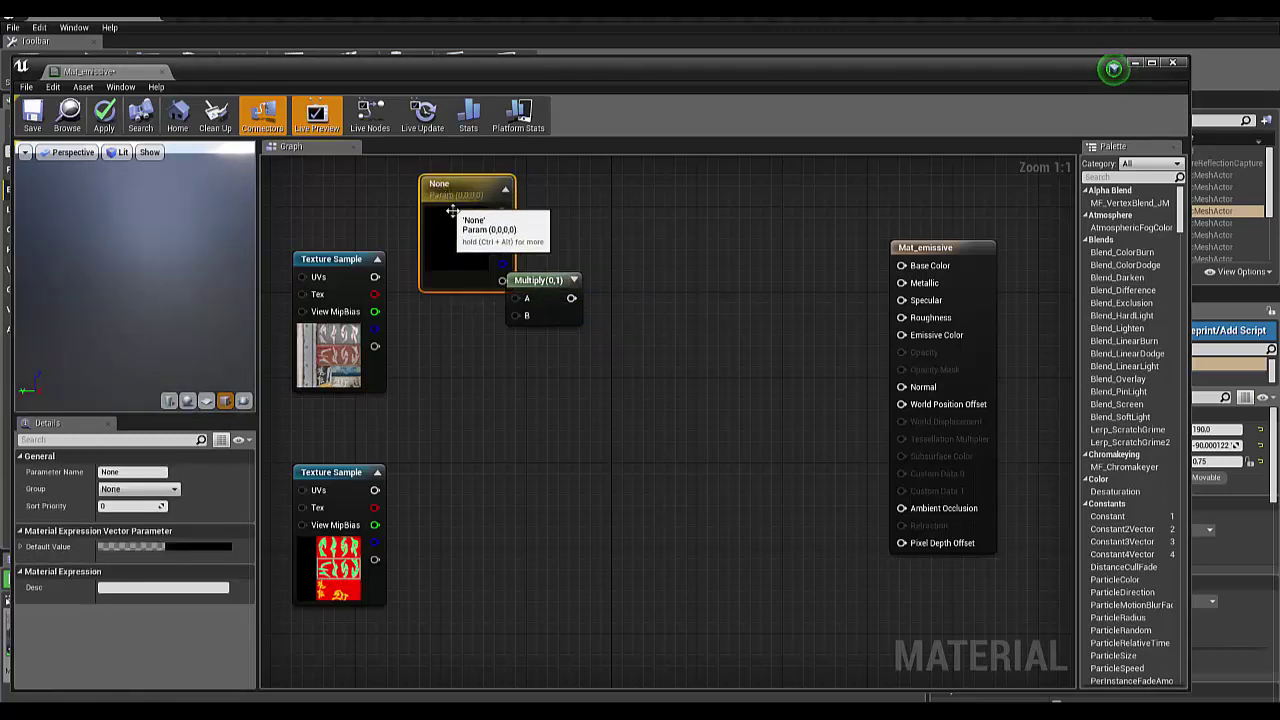
pyautogui.click(560, 290)
pyautogui.moveTo(560, 290); pyautogui.dragTo(582, 300)
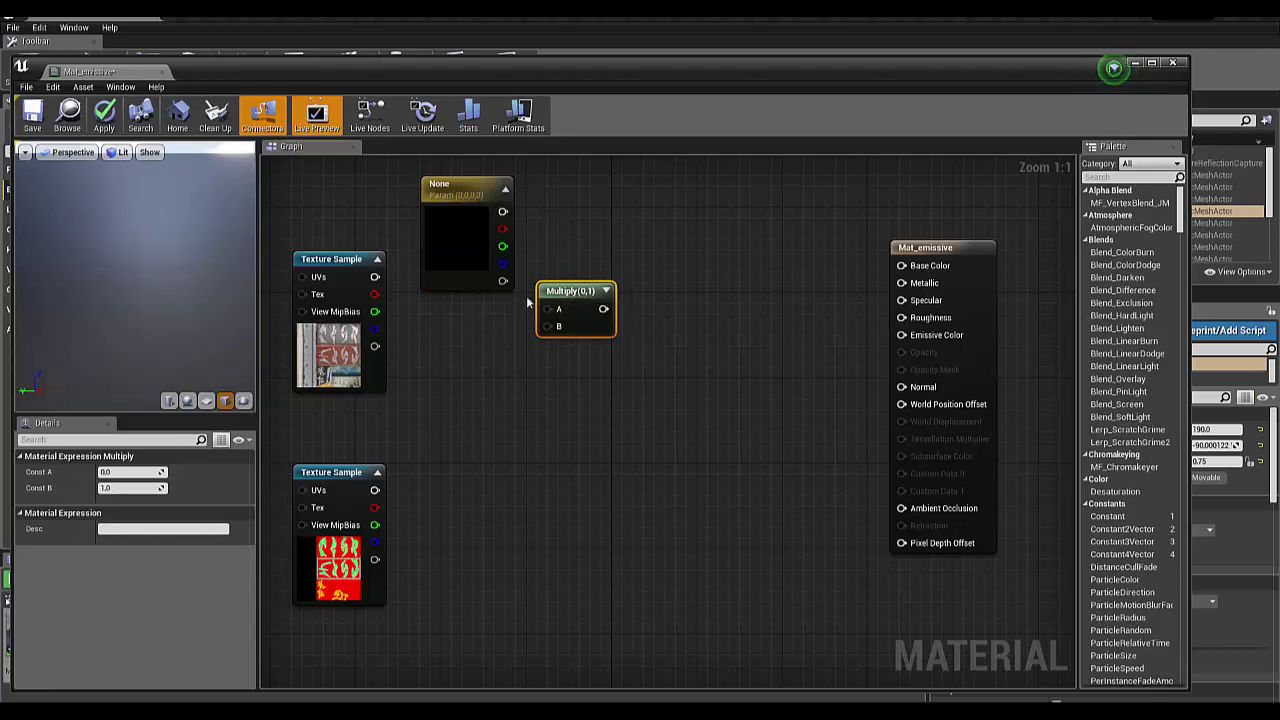
# Step: Wire the parameter into Multiply A, the texture RGB into B, and Multiply into Base Color
pyautogui.moveTo(505, 210); pyautogui.dragTo(549, 311)
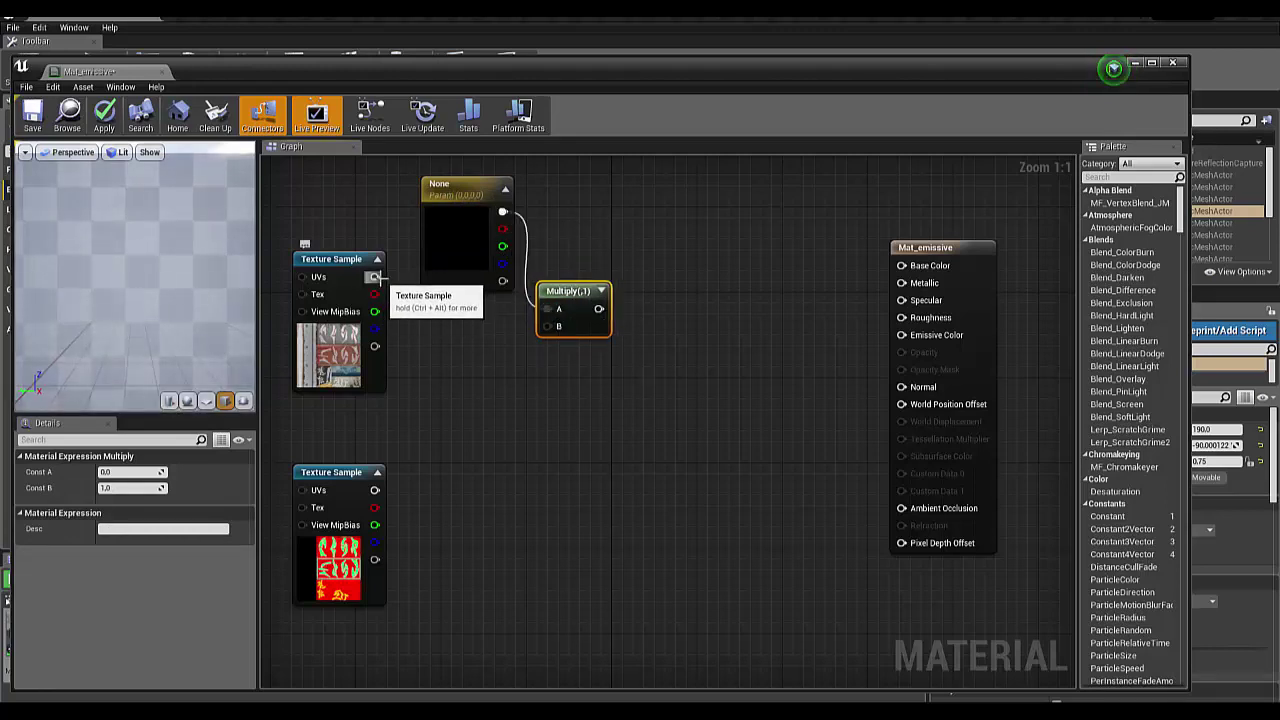
pyautogui.moveTo(374, 277); pyautogui.dragTo(545, 330)
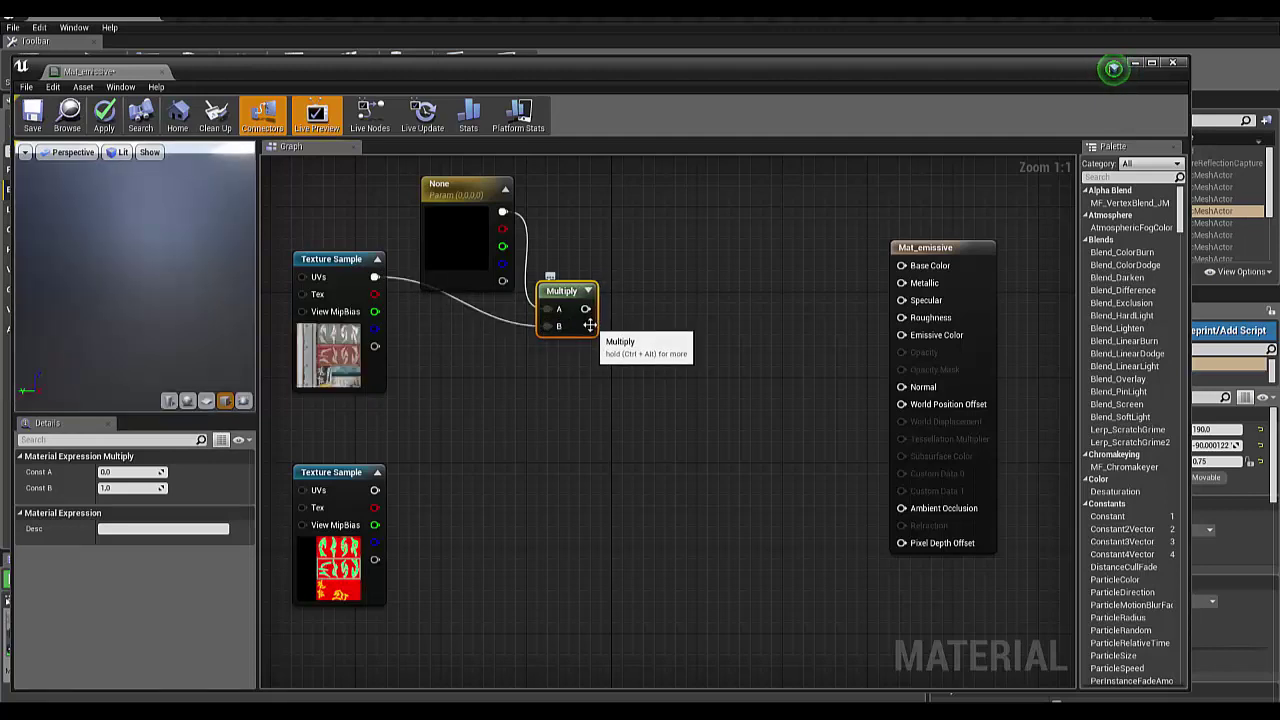
pyautogui.moveTo(450, 200)
pyautogui.mouseDown()
pyautogui.moveTo(456, 174)
pyautogui.moveTo(445, 207)
pyautogui.mouseUp()
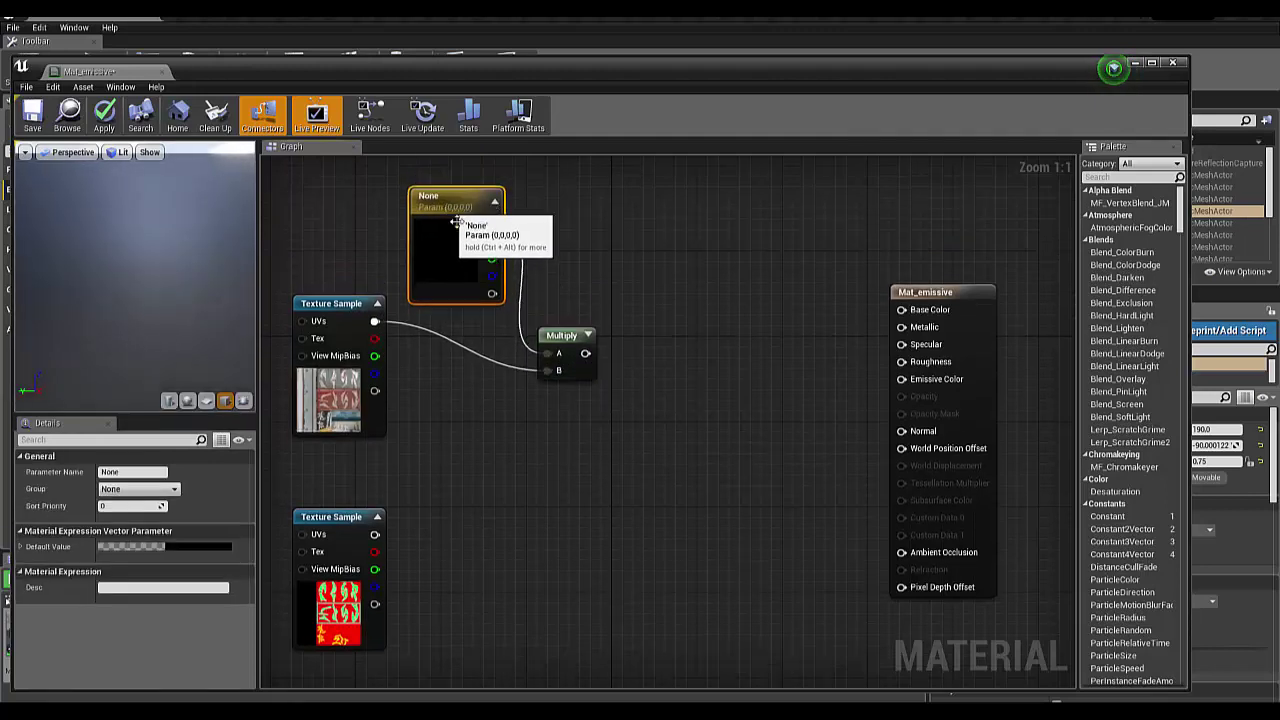
pyautogui.moveTo(585, 353); pyautogui.dragTo(901, 310)
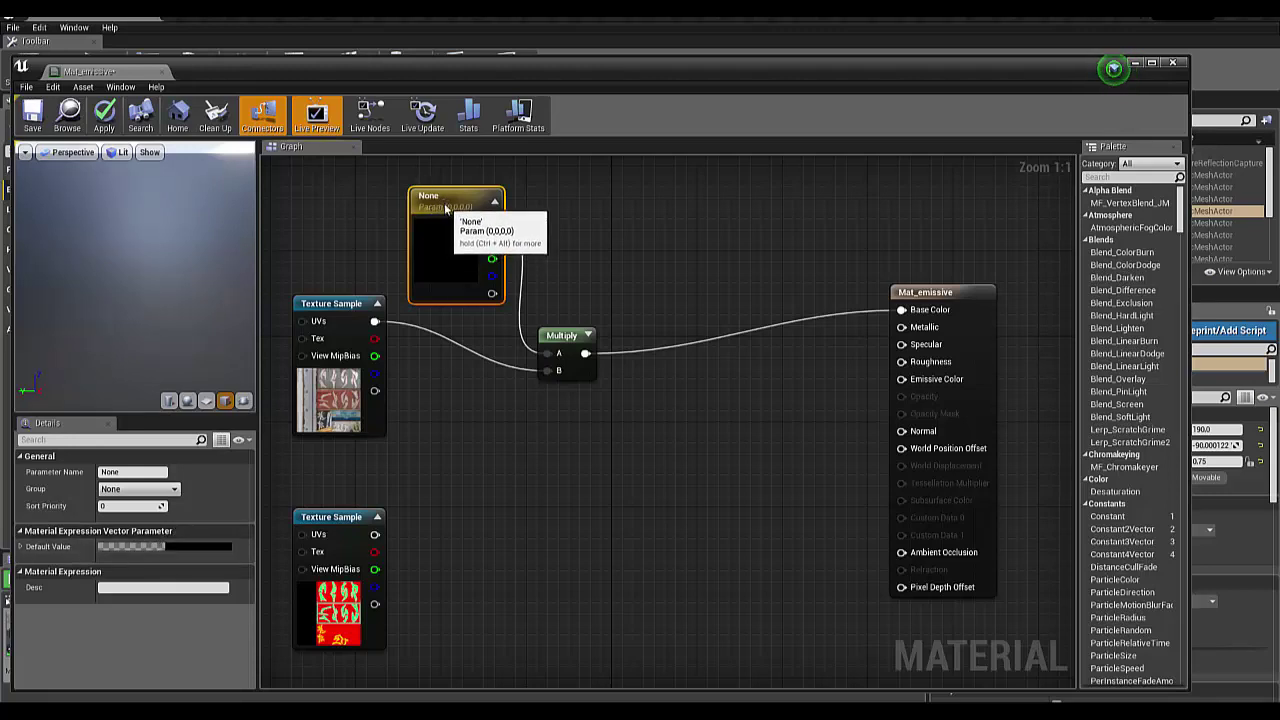
pyautogui.moveTo(433, 211); pyautogui.dragTo(446, 197)
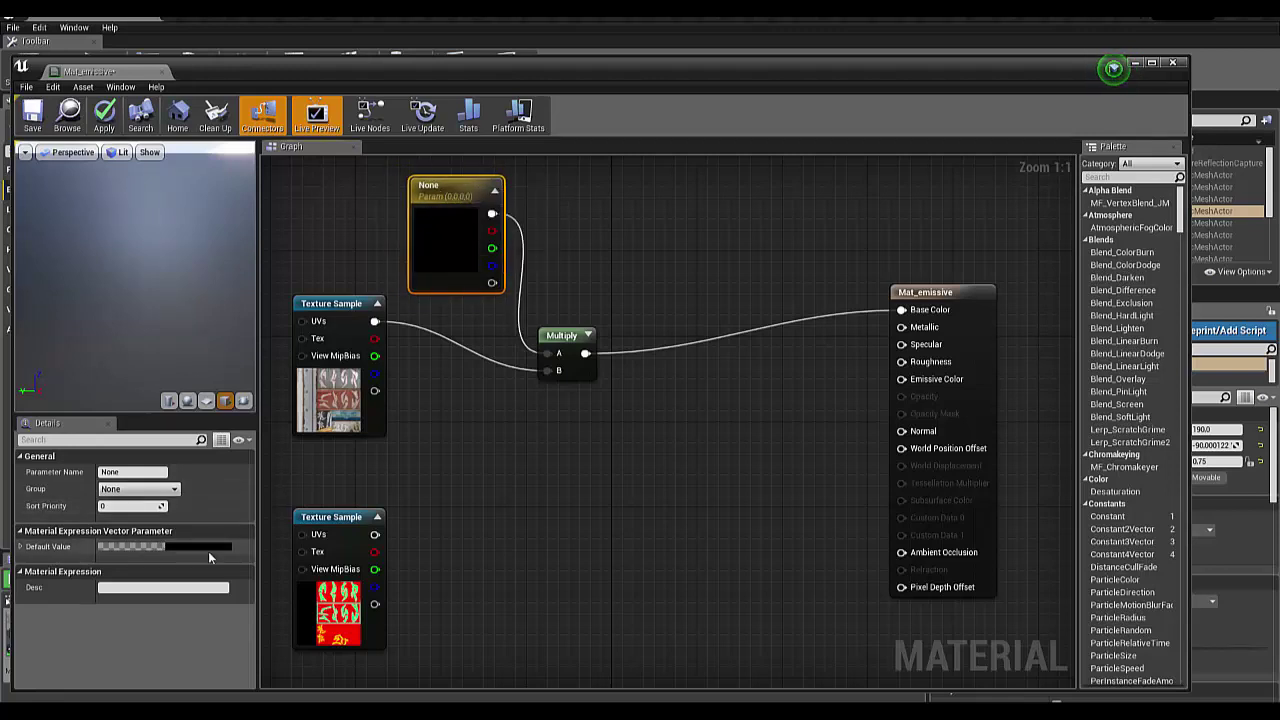
# Step: Give the vector parameter the blue-violet colour 0.101, 0.133, 0.438, then tidy it and Multiply
pyautogui.click(126, 547)
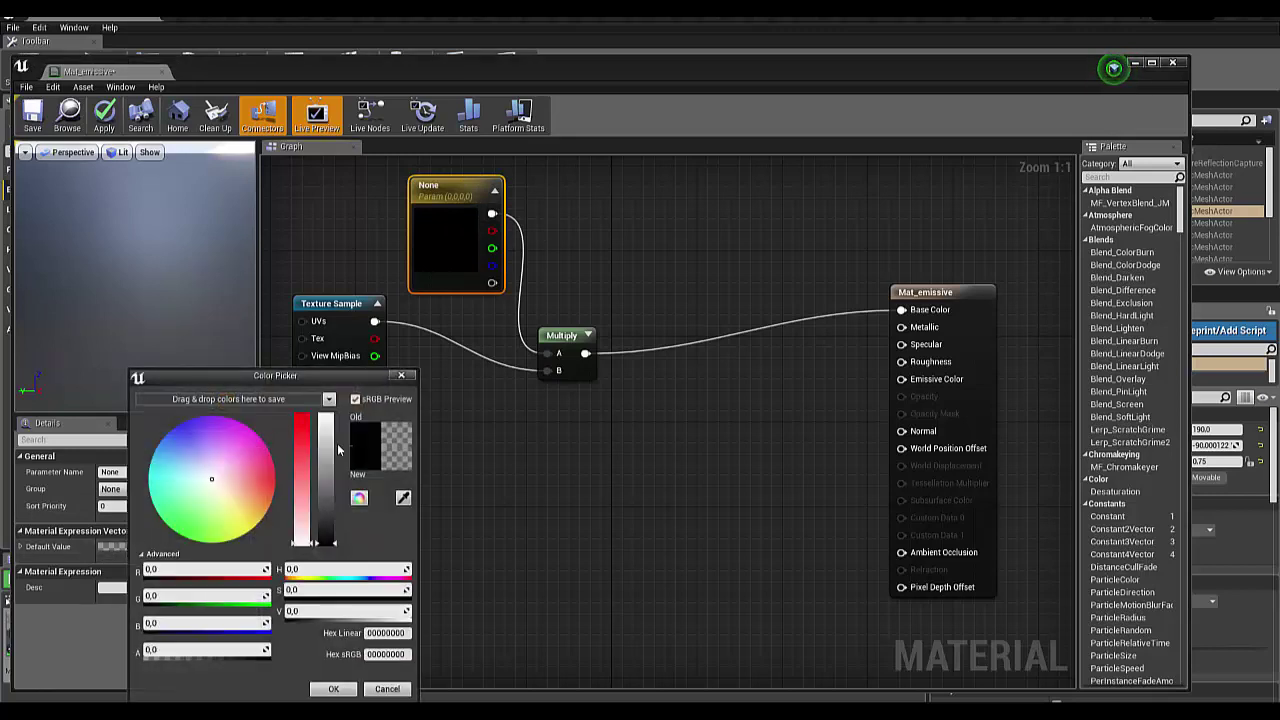
pyautogui.moveTo(320, 474); pyautogui.dragTo(326, 452)
pyautogui.click(331, 490)
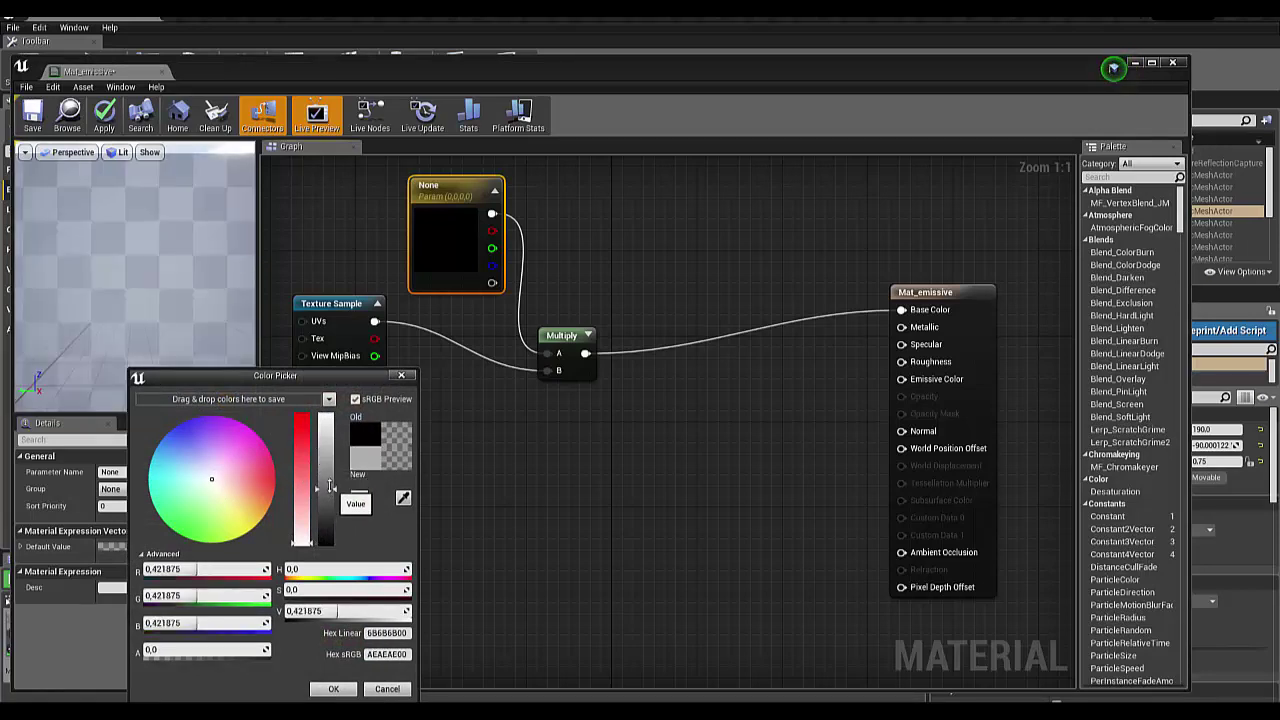
pyautogui.click(183, 440)
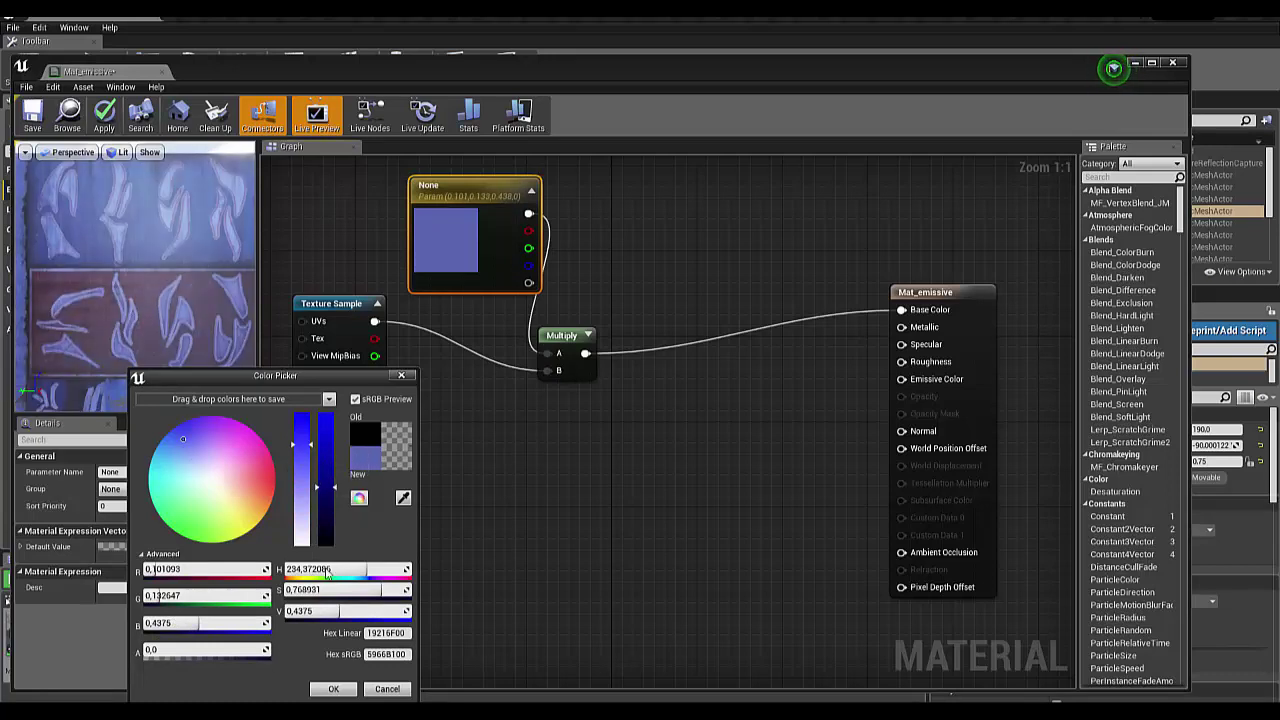
pyautogui.click(334, 689)
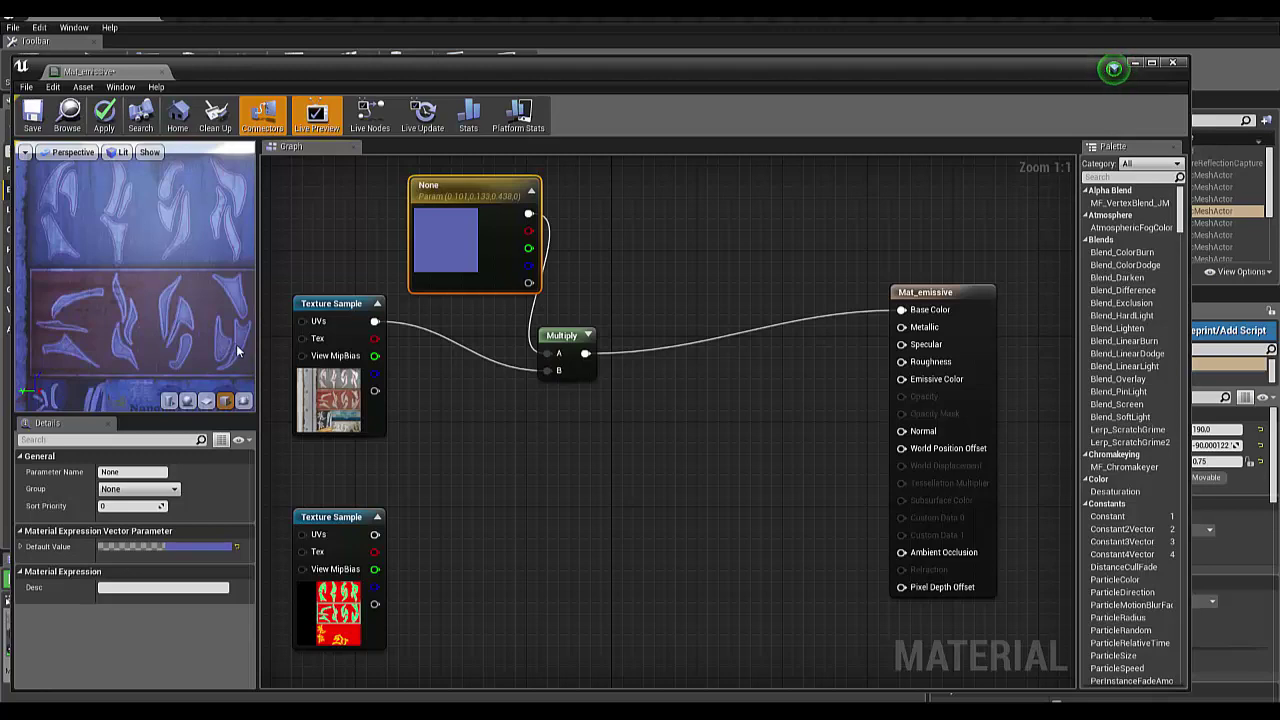
pyautogui.moveTo(440, 192); pyautogui.dragTo(334, 181)
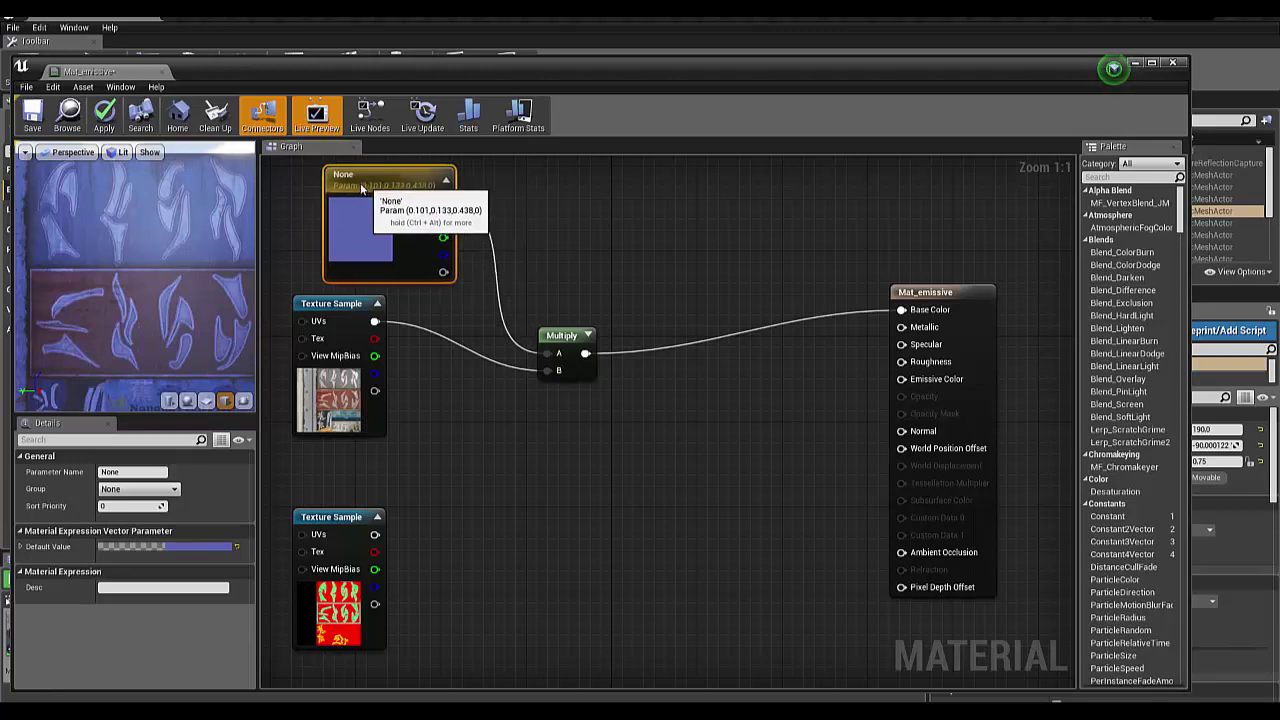
pyautogui.moveTo(560, 336); pyautogui.dragTo(517, 315)
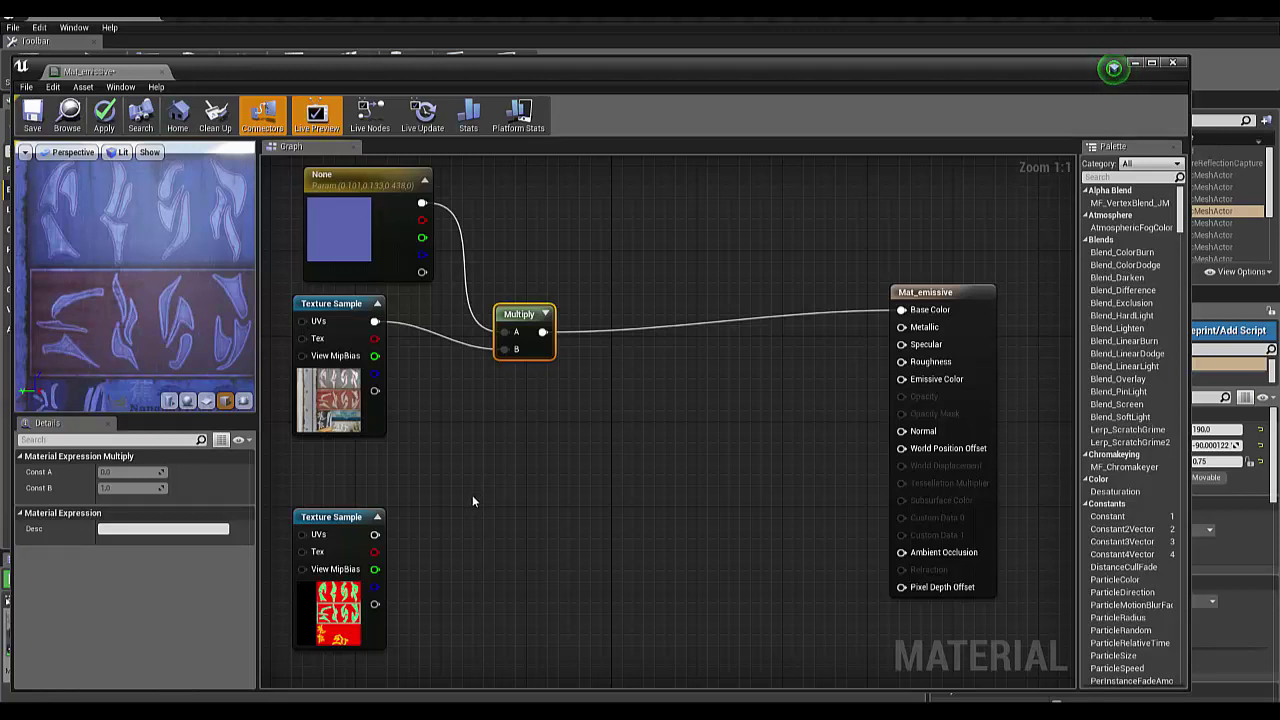
# Step: Rename the vector parameter to Arriere_plan, then drag a new wire from the lower Texture Sample
pyautogui.click(322, 176)
pyautogui.doubleClick(322, 176)
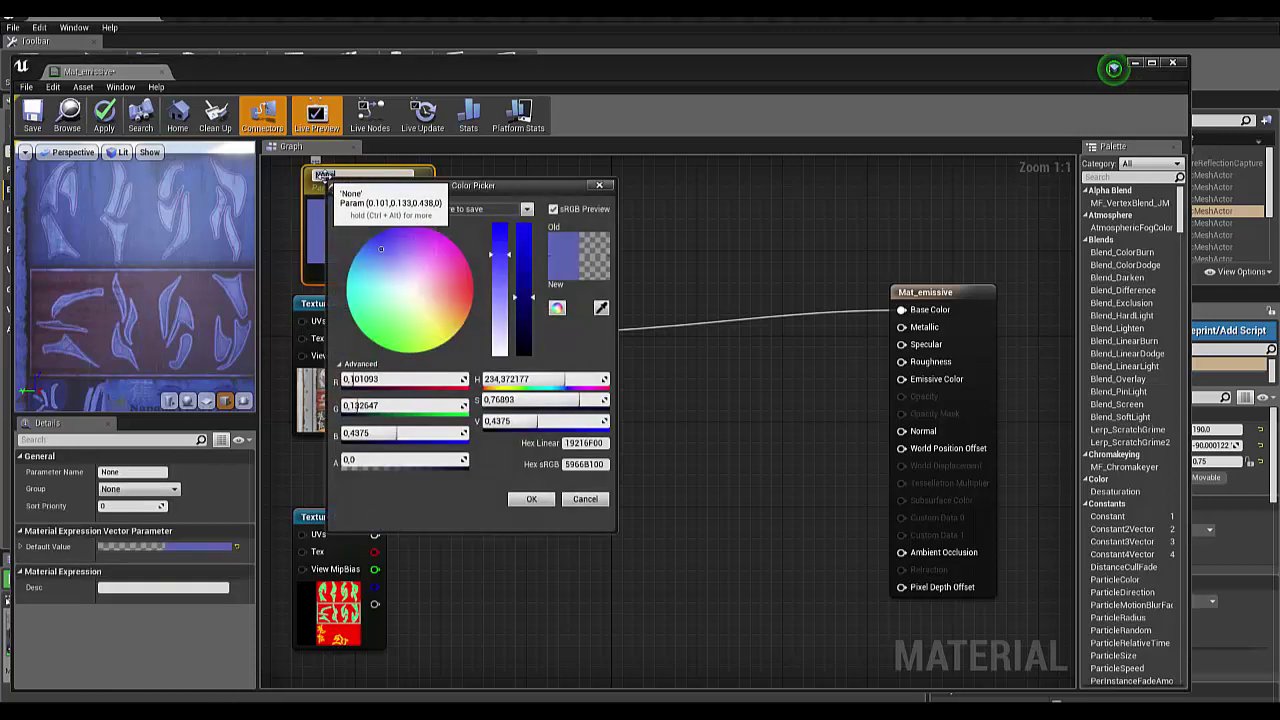
pyautogui.click(600, 185)
pyautogui.click(320, 176)
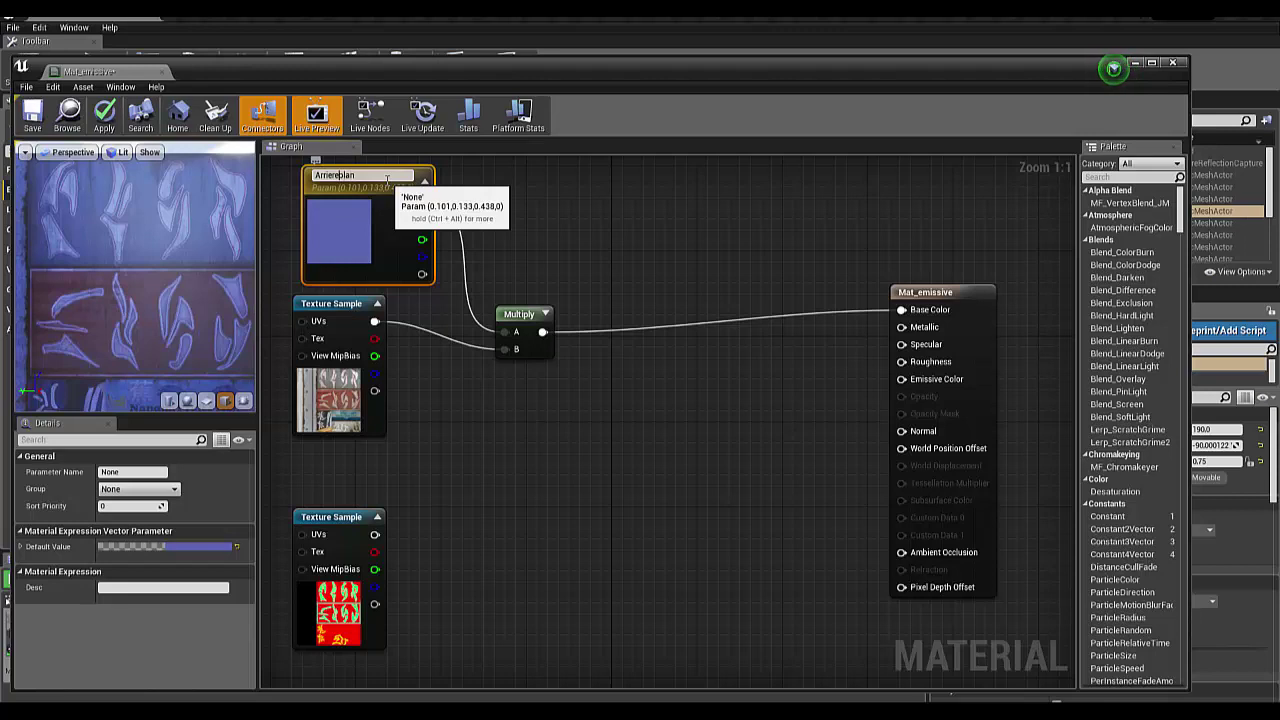
pyautogui.press('Return')
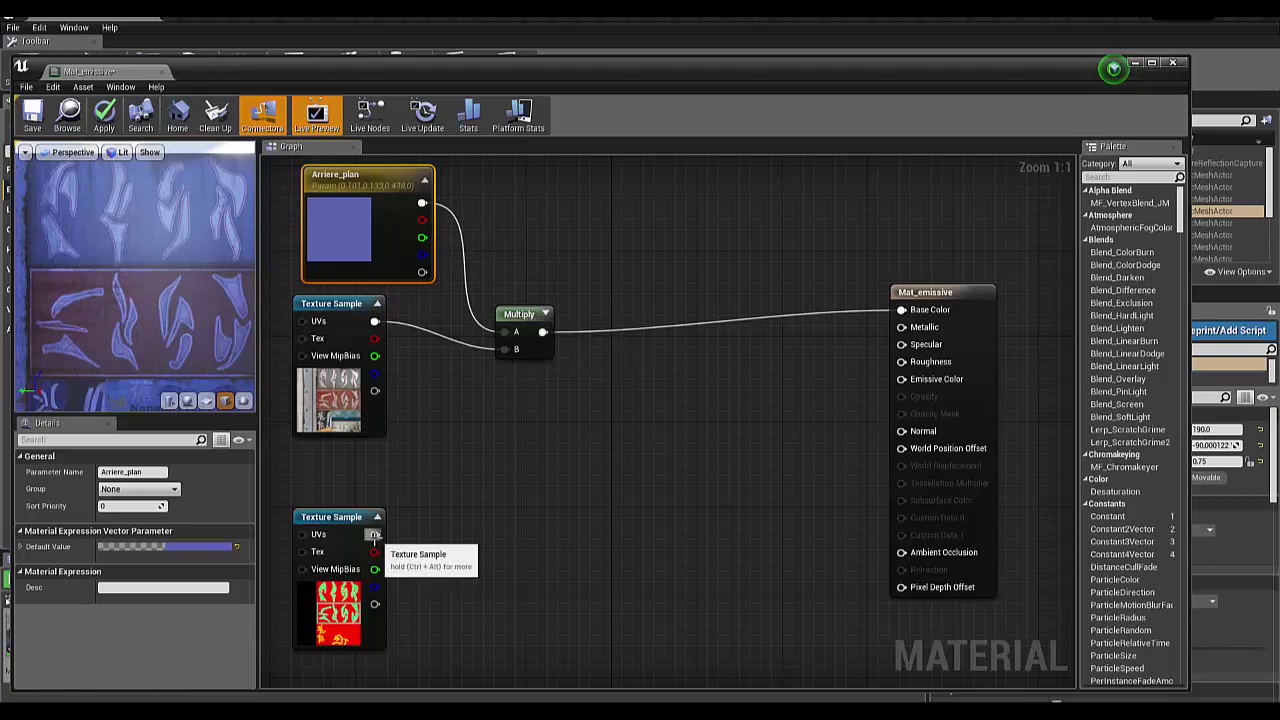
pyautogui.moveTo(373, 552)
pyautogui.mouseDown()
pyautogui.moveTo(492, 456)
pyautogui.moveTo(466, 495)
pyautogui.mouseUp()
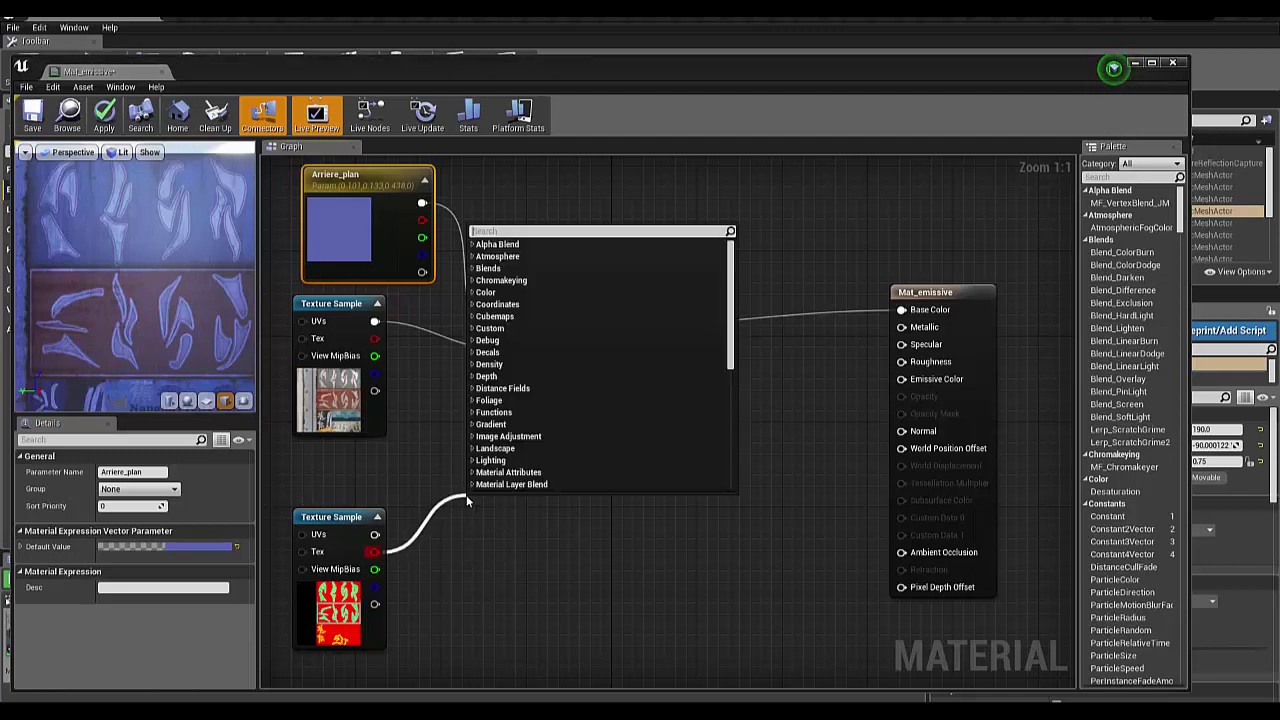
# Step: Add a LinearInterpolate (Lerp) node and place it beside Multiply
pyautogui.click(494, 551)
pyautogui.click(1113, 68)
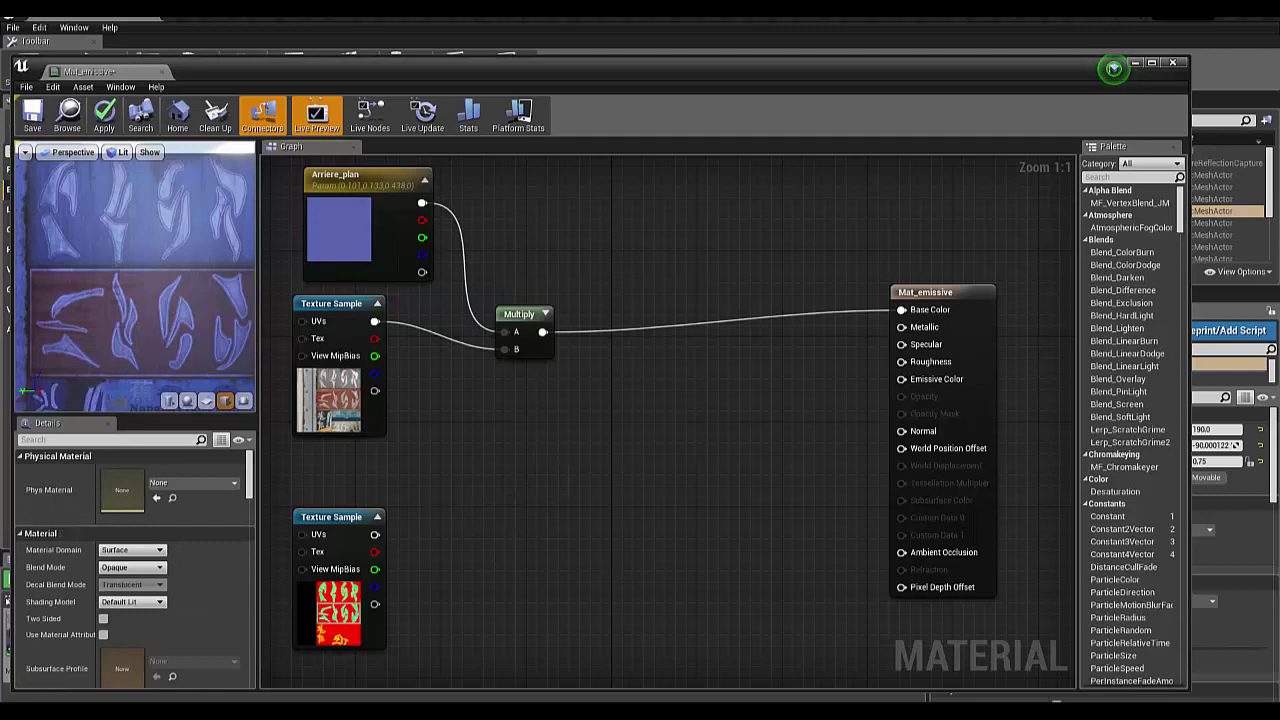
pyautogui.click(1113, 68)
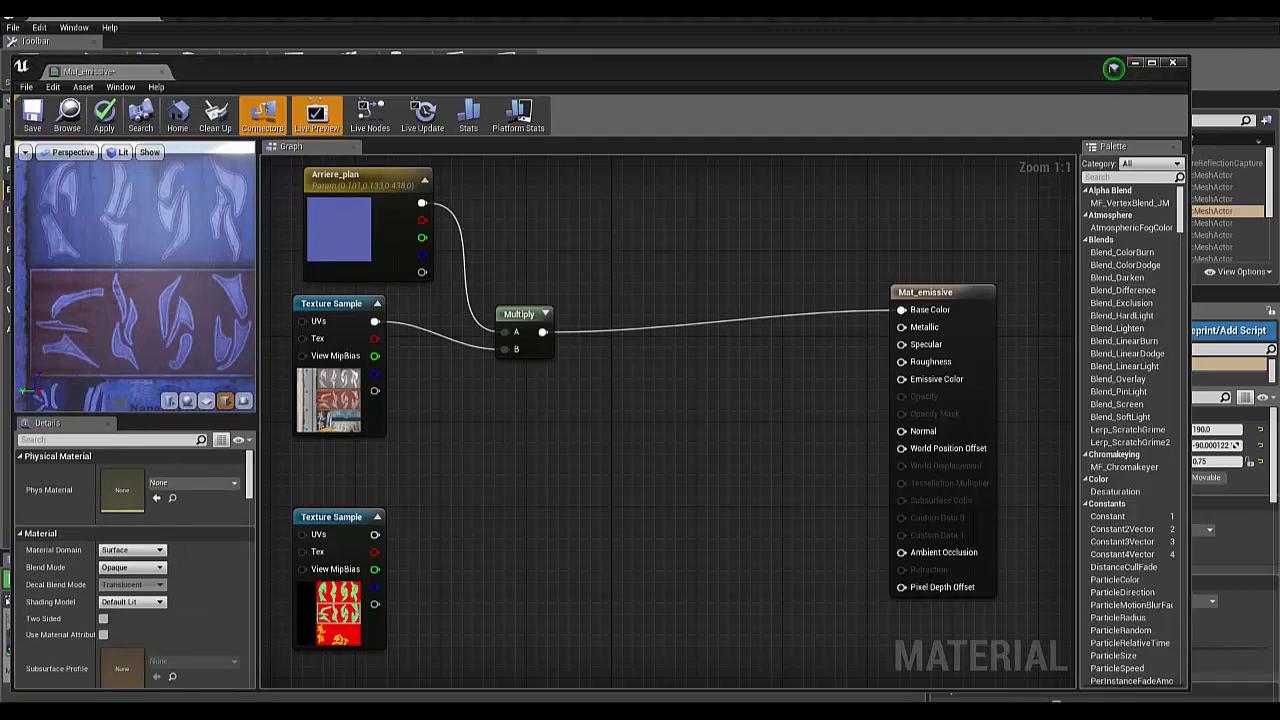
pyautogui.rightClick(598, 432)
pyautogui.write('ler')
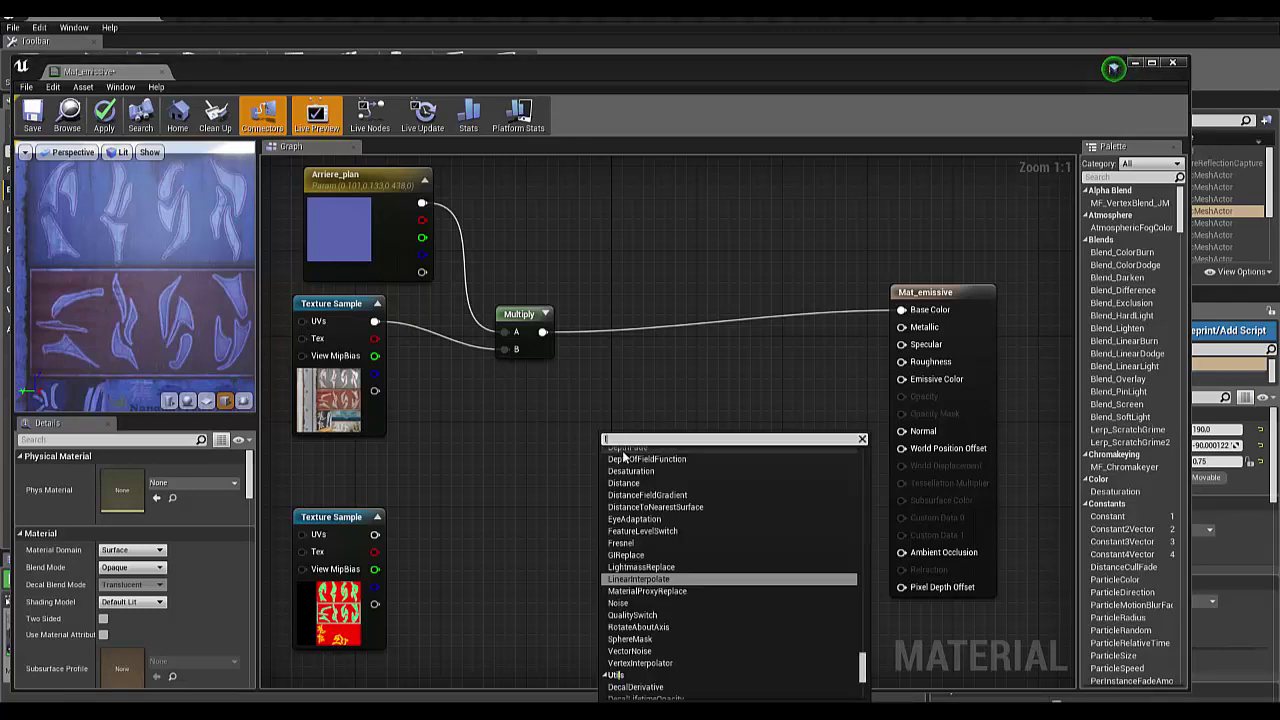
pyautogui.write('p')
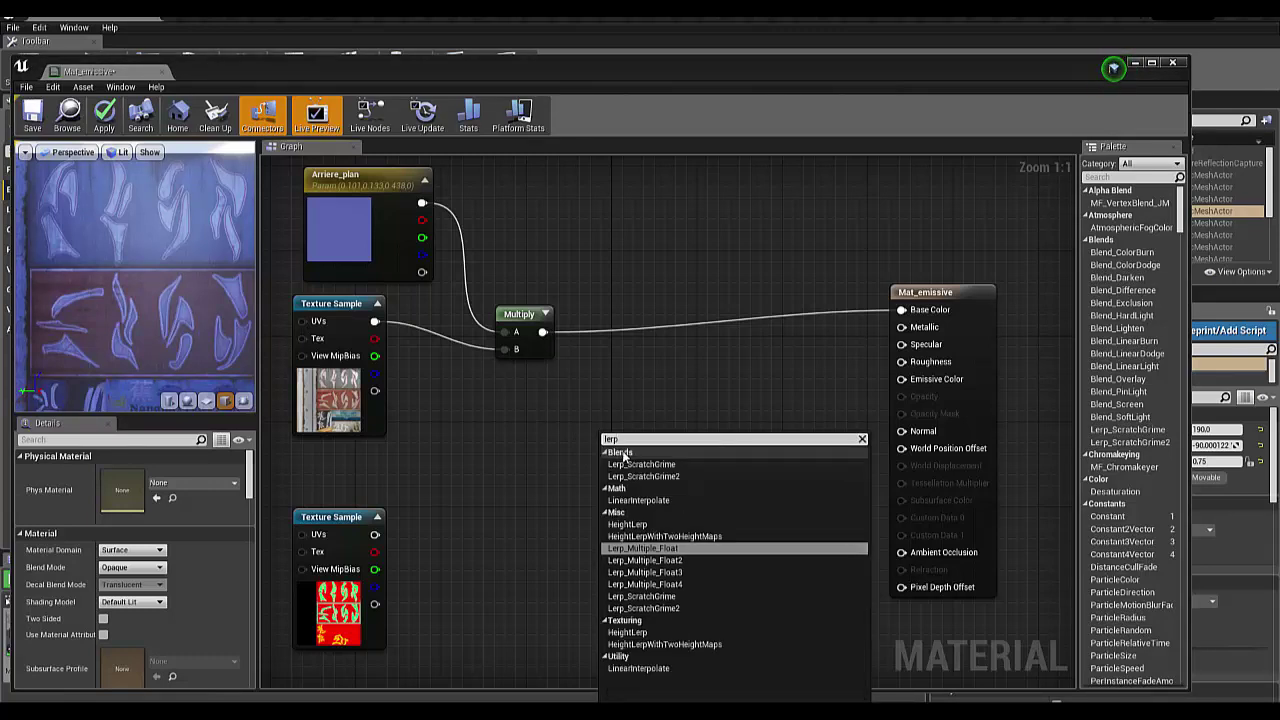
pyautogui.click(640, 500)
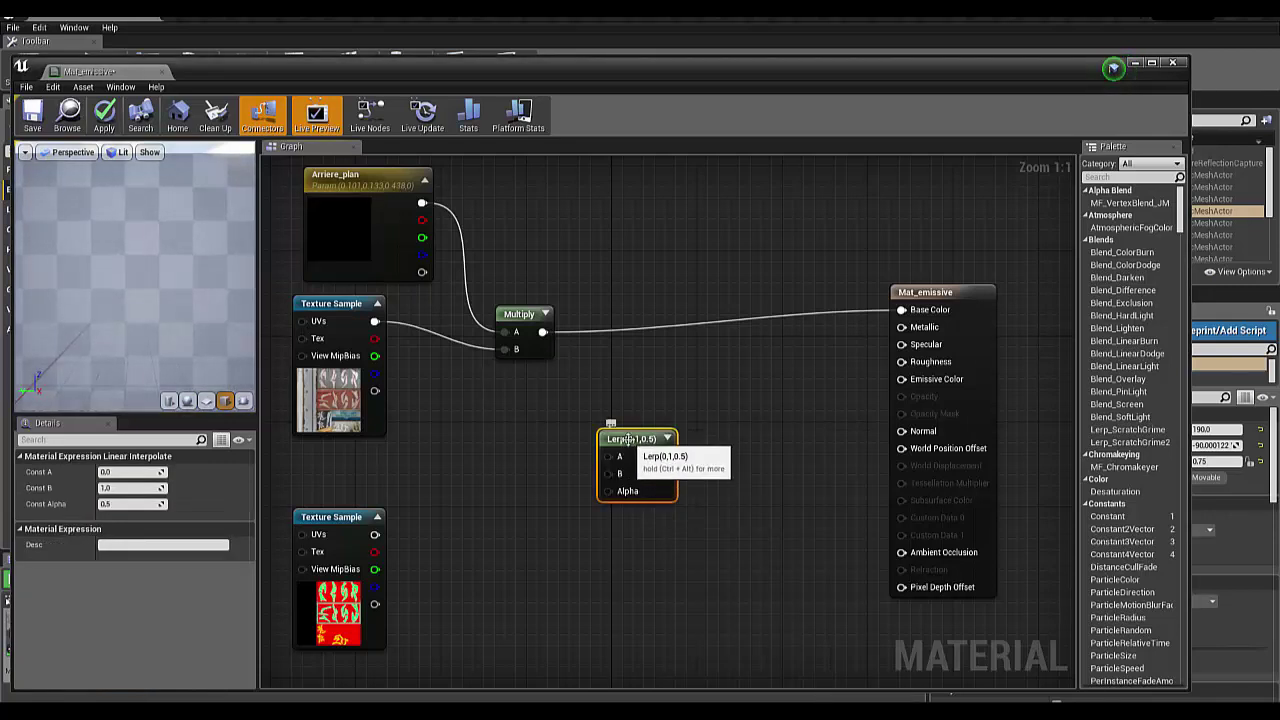
pyautogui.moveTo(620, 440)
pyautogui.mouseDown()
pyautogui.moveTo(620, 365)
pyautogui.moveTo(620, 386)
pyautogui.mouseUp()
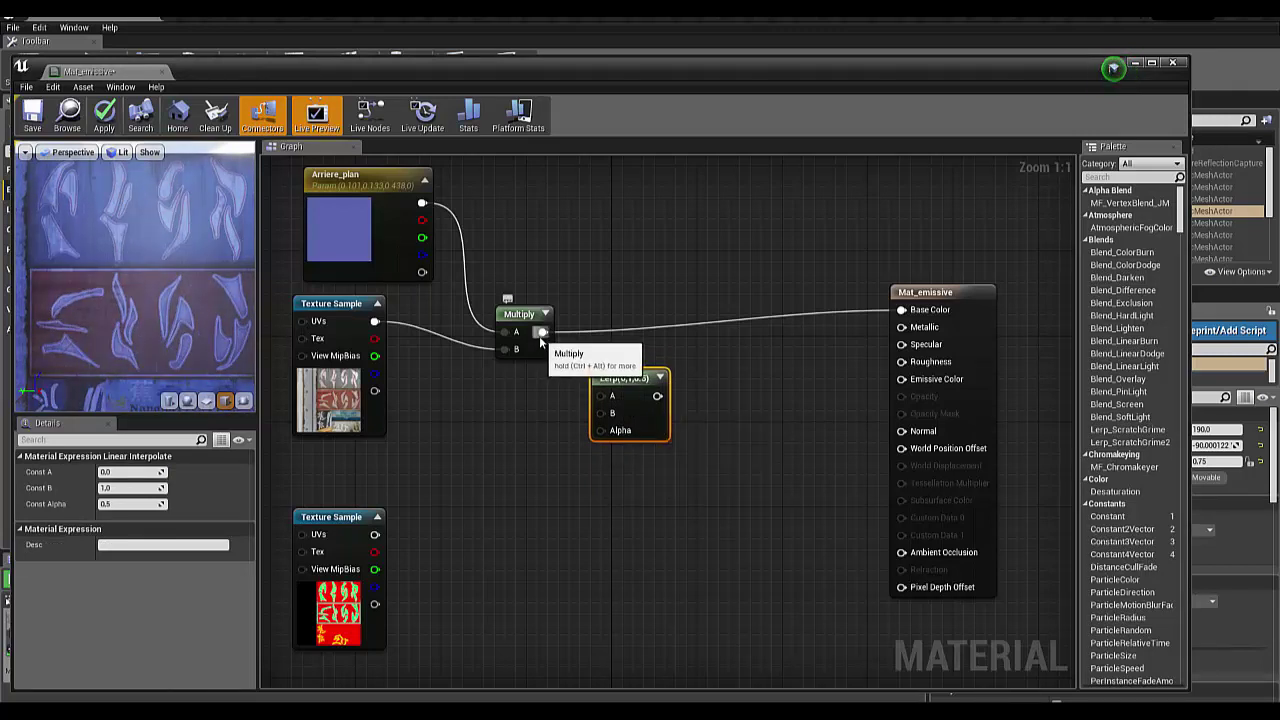
# Step: Wire Multiply and the upper Texture Sample into the Lerp, and the Lerp into Base Color
pyautogui.moveTo(542, 332)
pyautogui.mouseDown()
pyautogui.moveTo(600, 413)
pyautogui.moveTo(663, 368)
pyautogui.mouseUp()
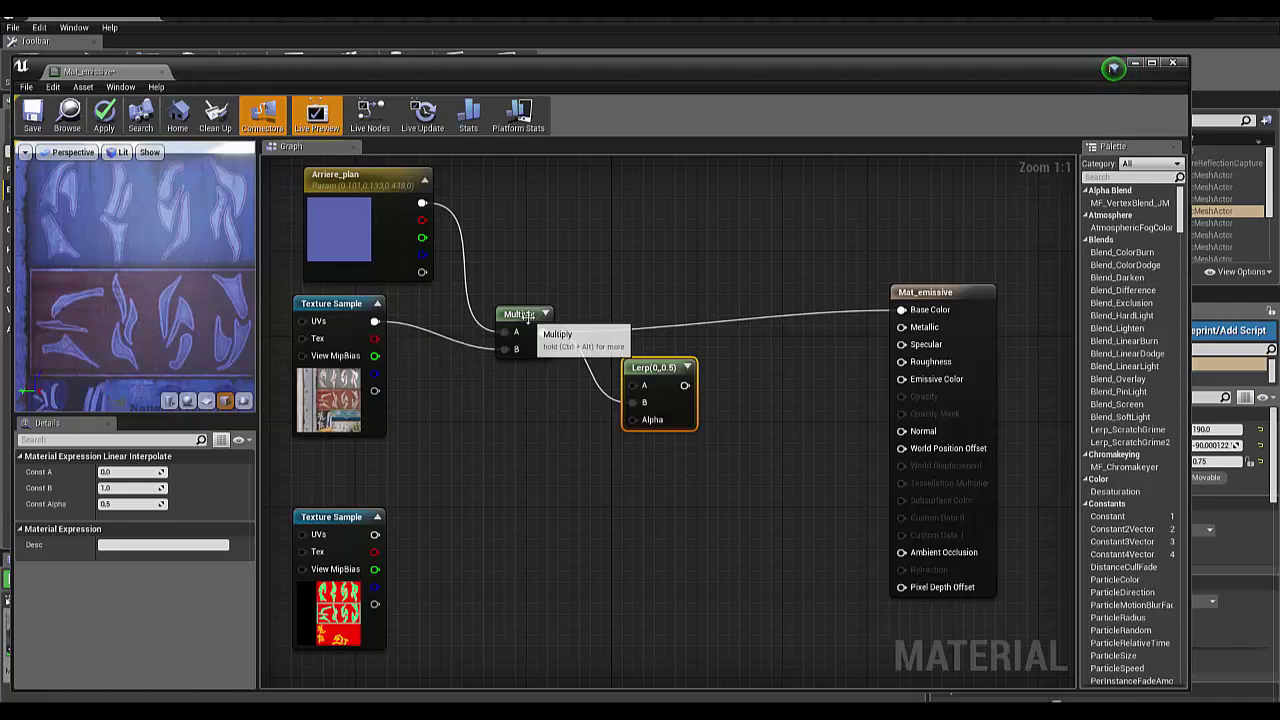
pyautogui.moveTo(527, 316); pyautogui.dragTo(516, 273)
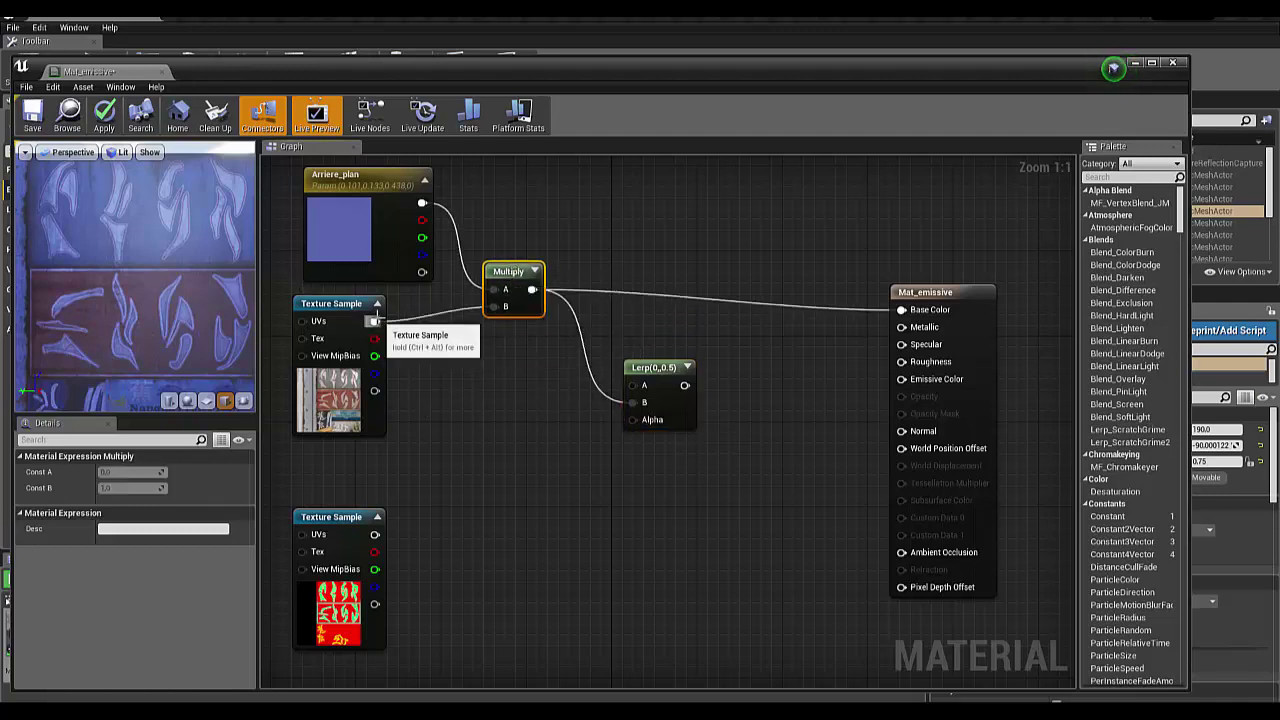
pyautogui.moveTo(375, 321); pyautogui.dragTo(631, 402)
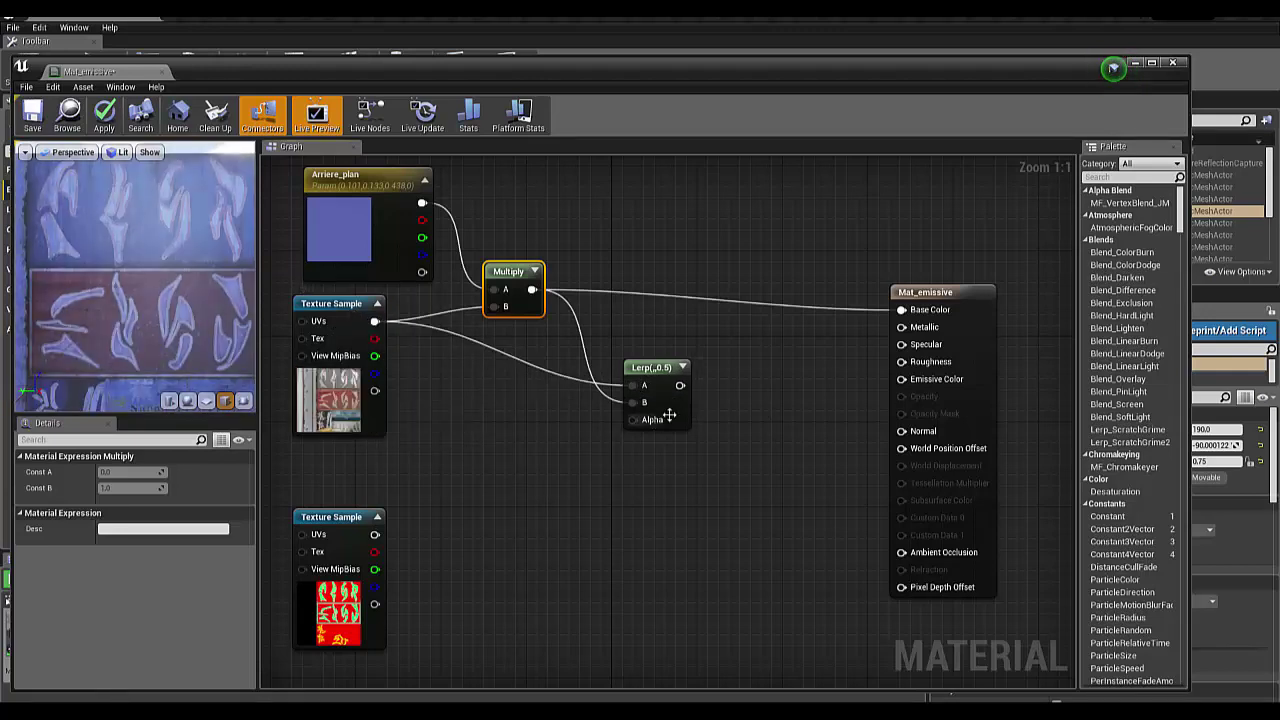
pyautogui.moveTo(680, 385)
pyautogui.mouseDown()
pyautogui.moveTo(872, 358)
pyautogui.moveTo(901, 310)
pyautogui.mouseUp()
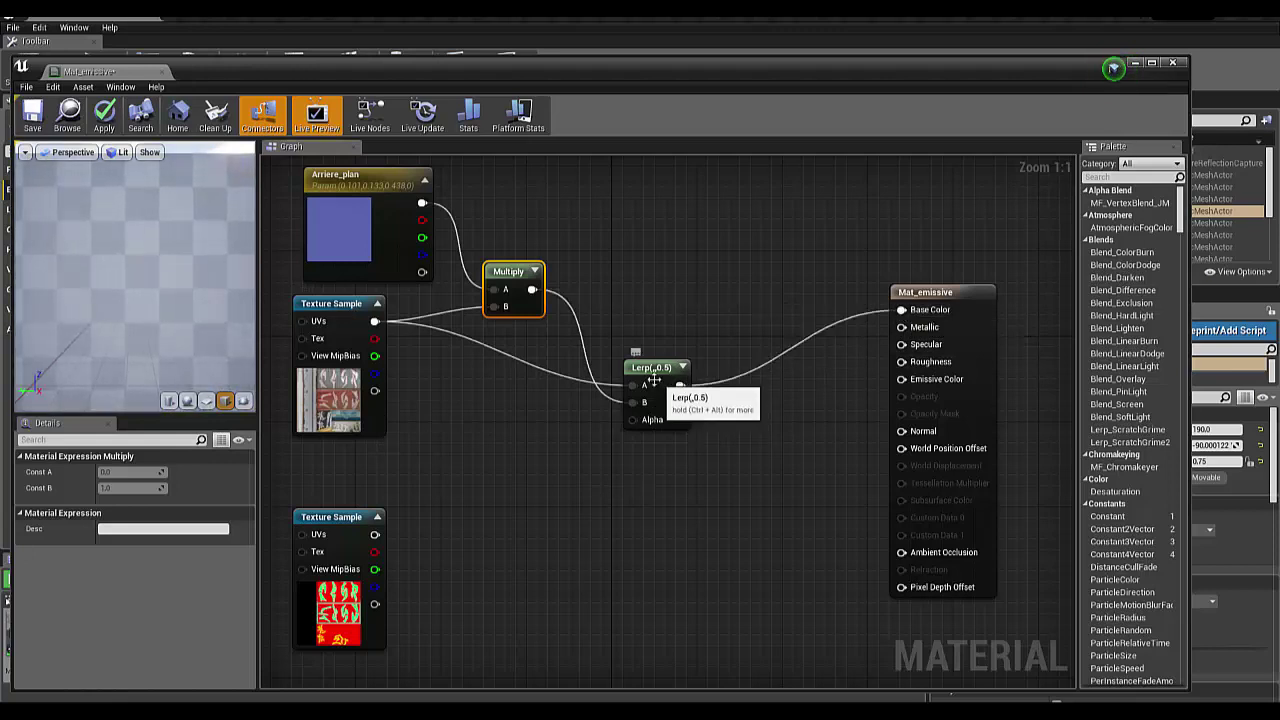
pyautogui.moveTo(650, 367); pyautogui.dragTo(650, 346)
pyautogui.click(667, 473)
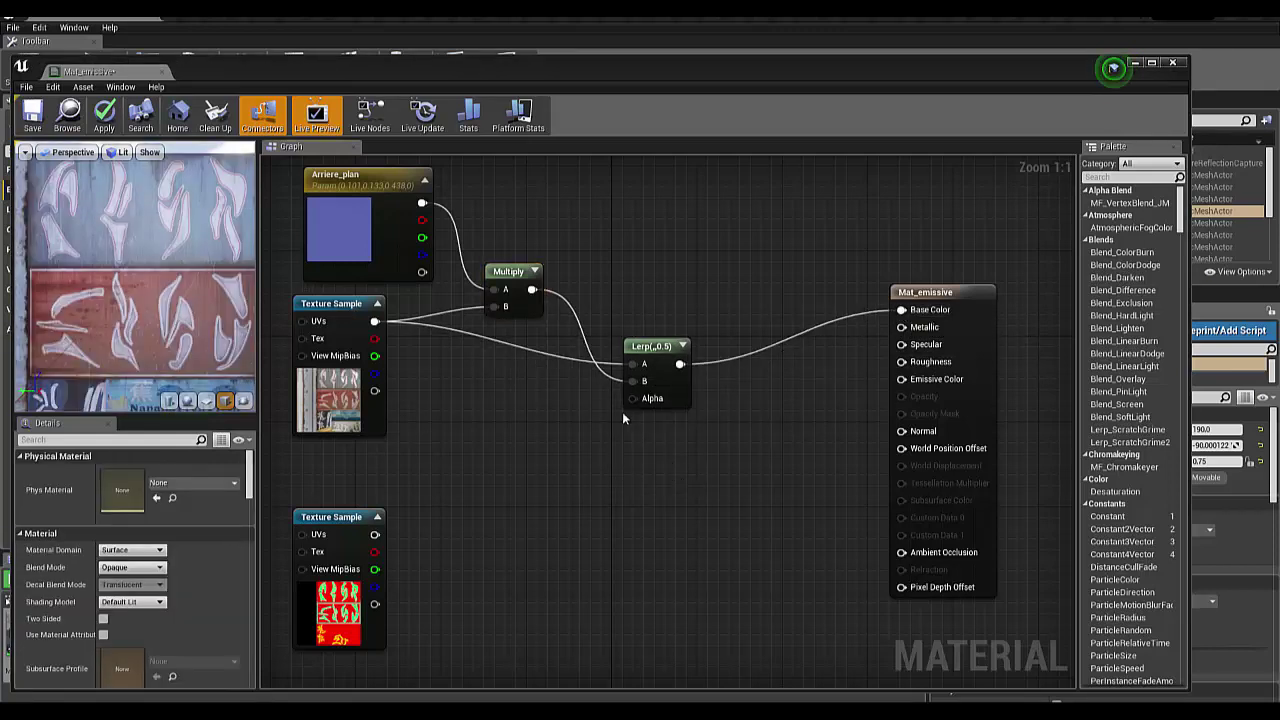
pyautogui.moveTo(631, 398); pyautogui.dragTo(535, 424)
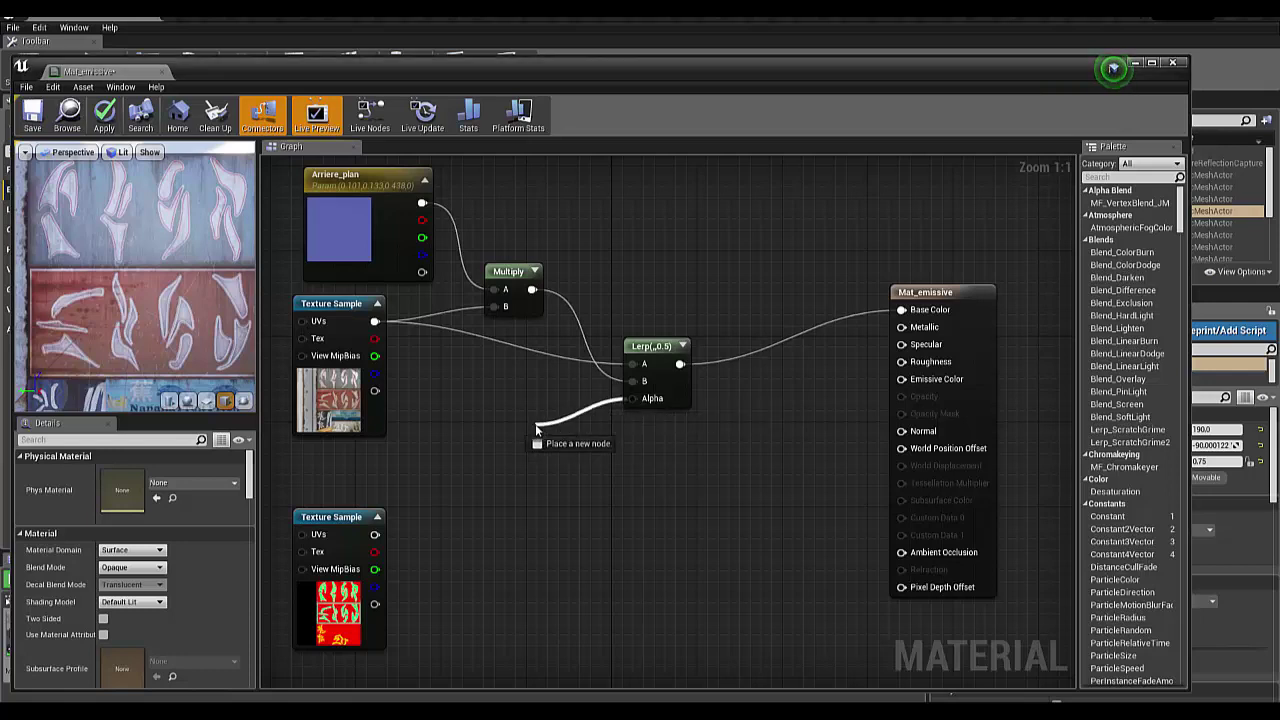
# Step: Add a Constant on the Lerp Alpha, with Multiply into A and the upper texture into B
pyautogui.write('co')
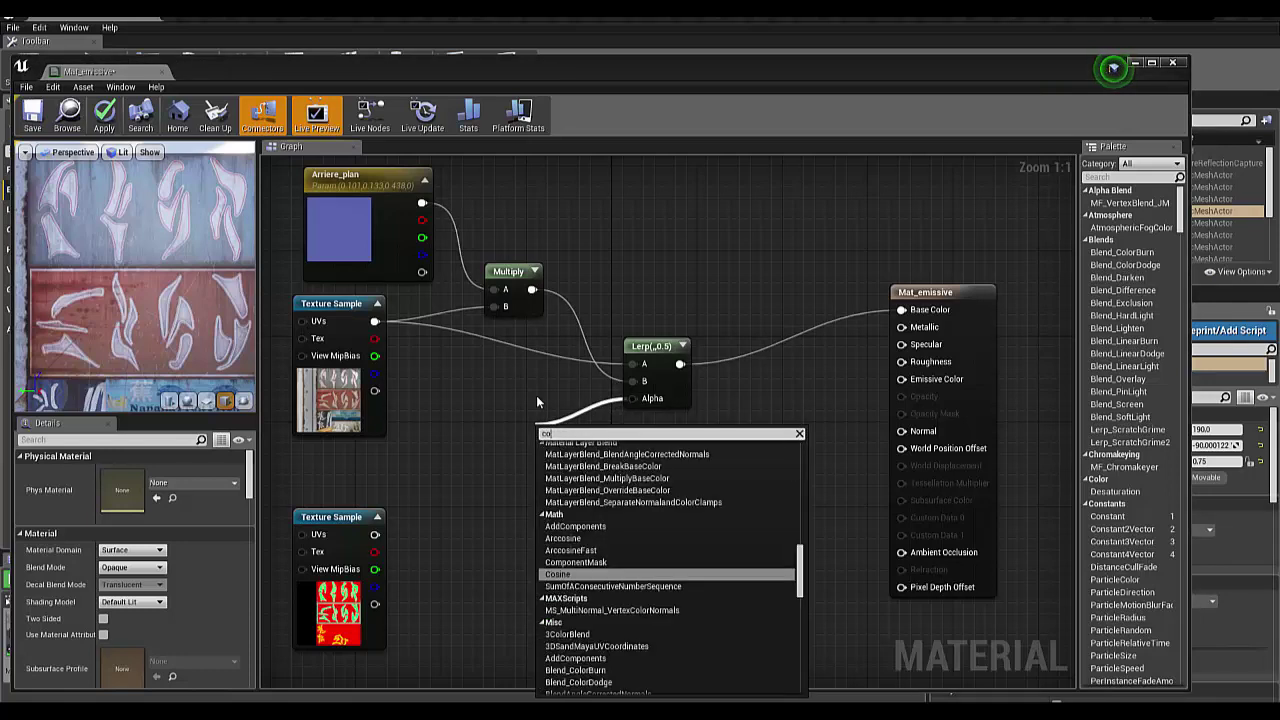
pyautogui.write('nstant')
pyautogui.press('Return')
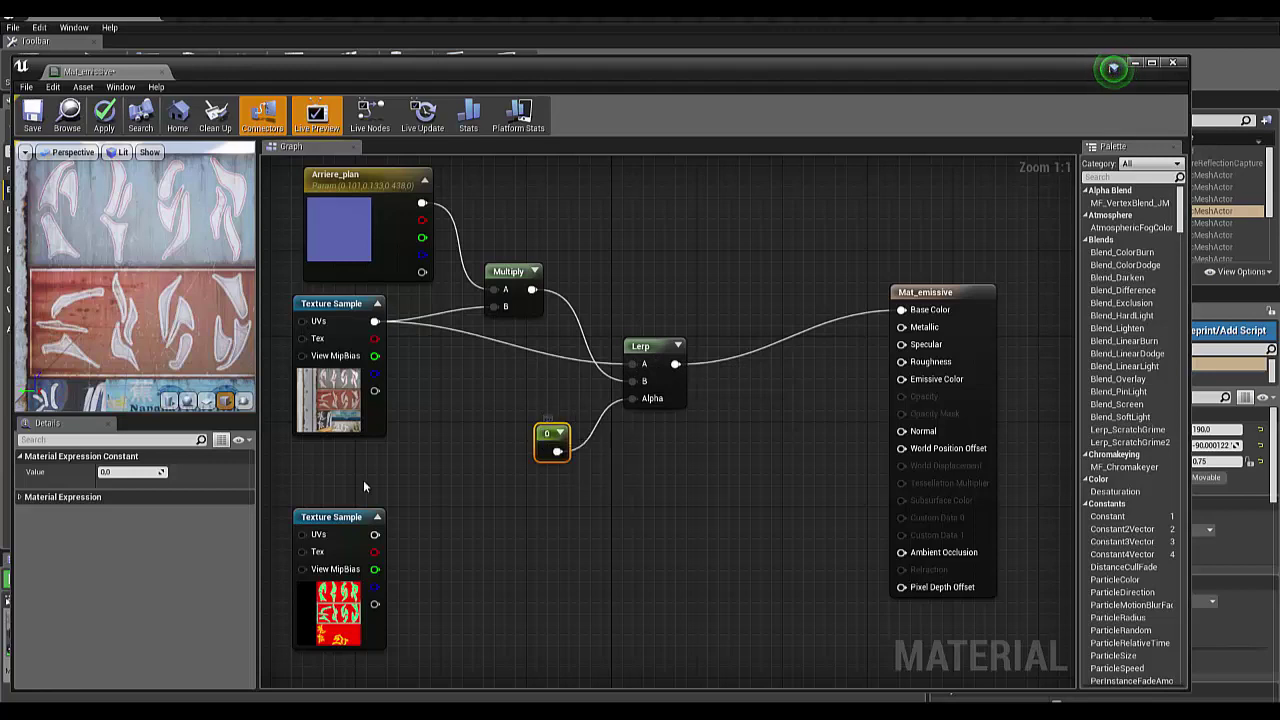
pyautogui.click(104, 473)
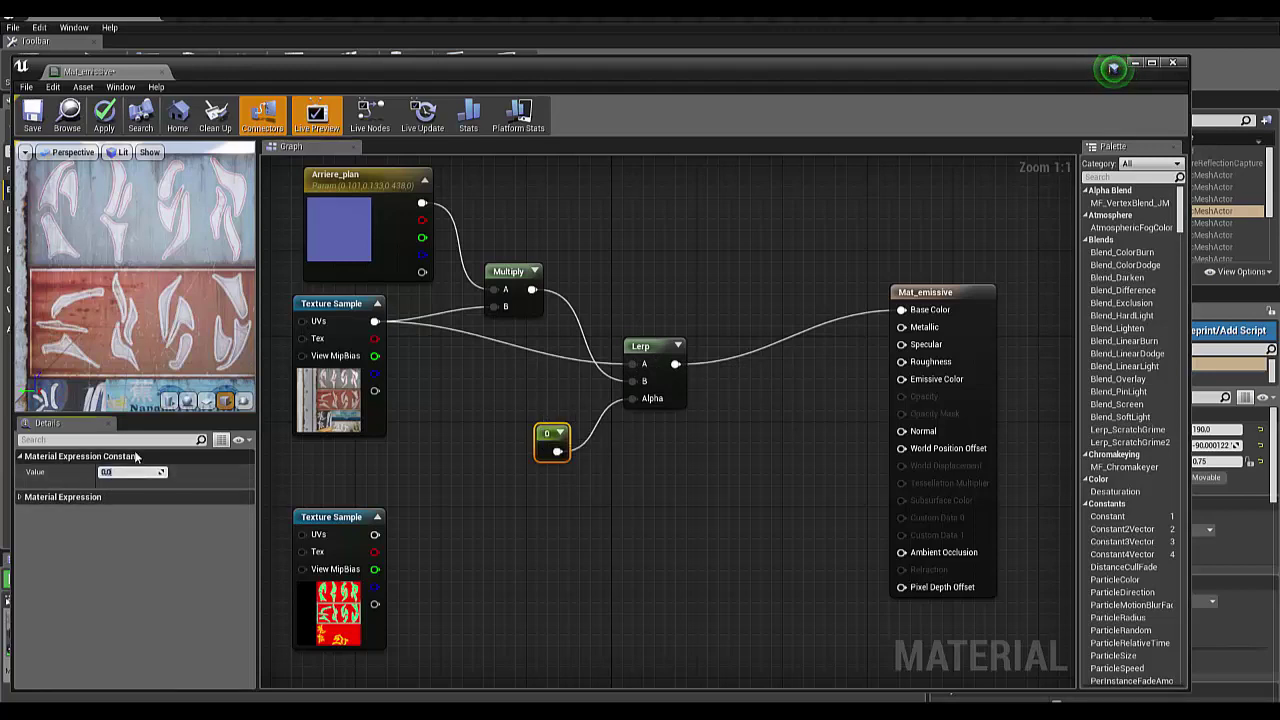
pyautogui.write('1')
pyautogui.press('Return')
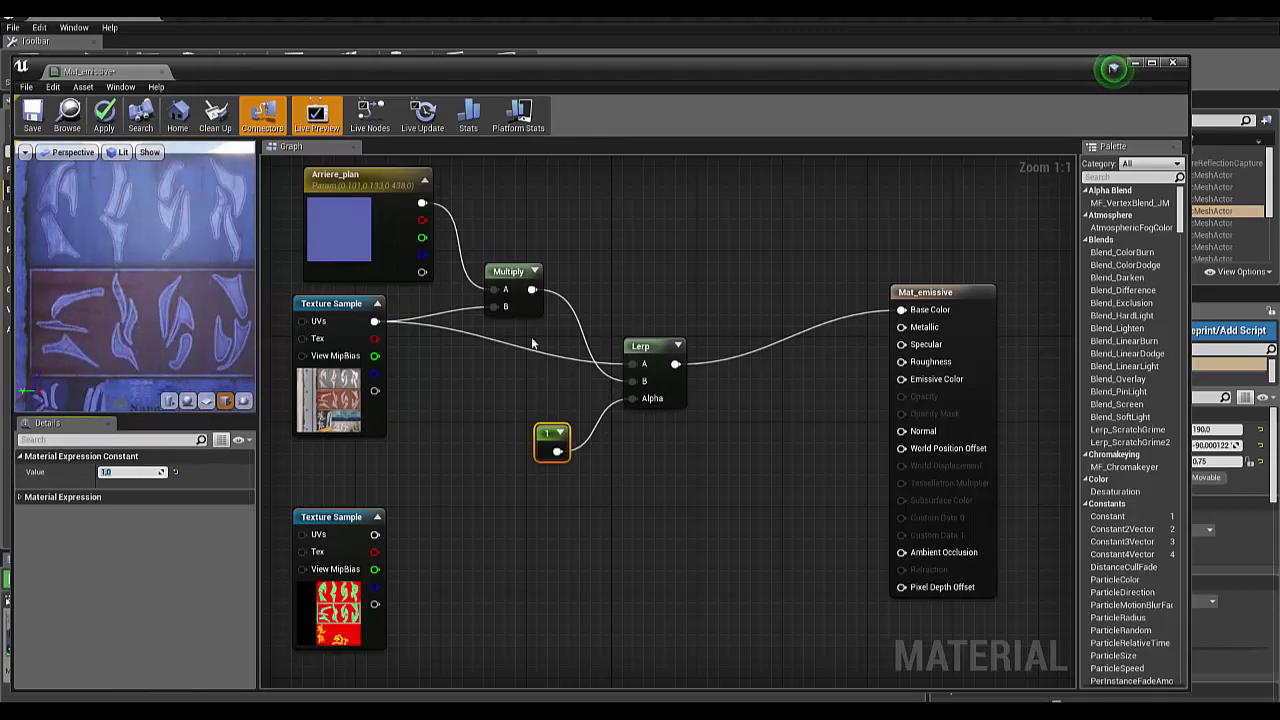
pyautogui.moveTo(375, 321); pyautogui.dragTo(629, 368)
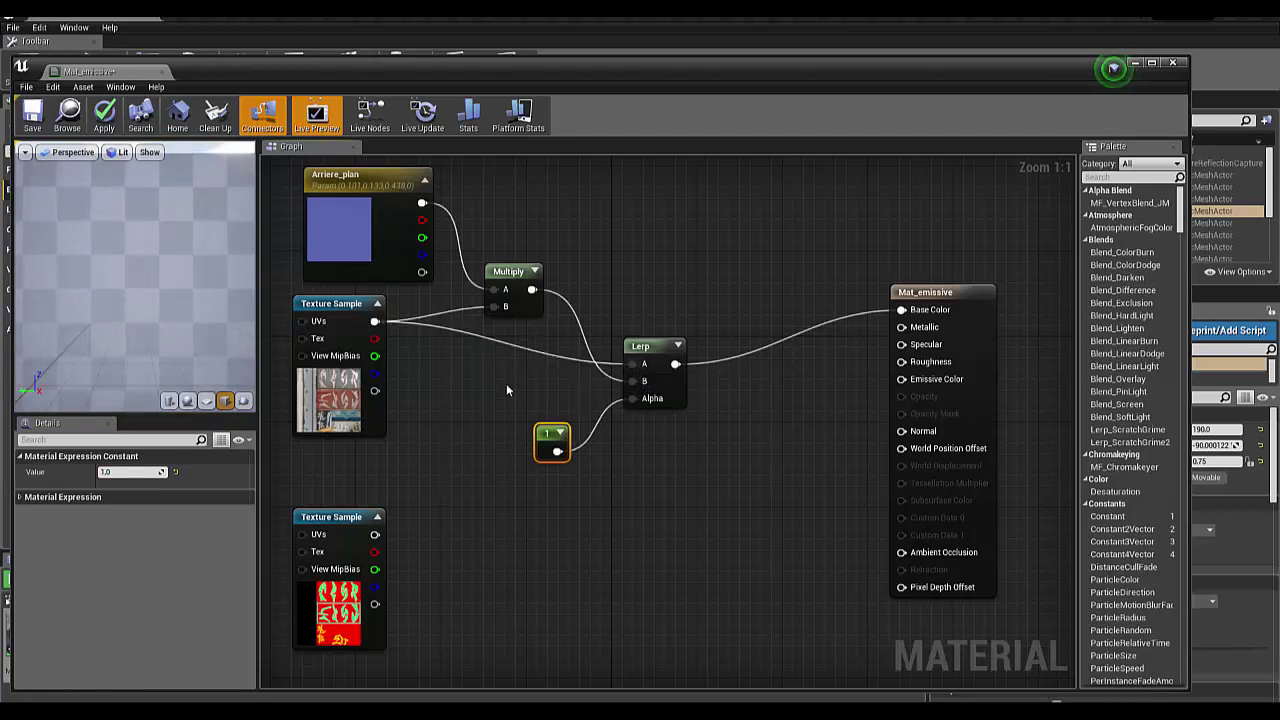
pyautogui.moveTo(375, 321); pyautogui.dragTo(629, 382)
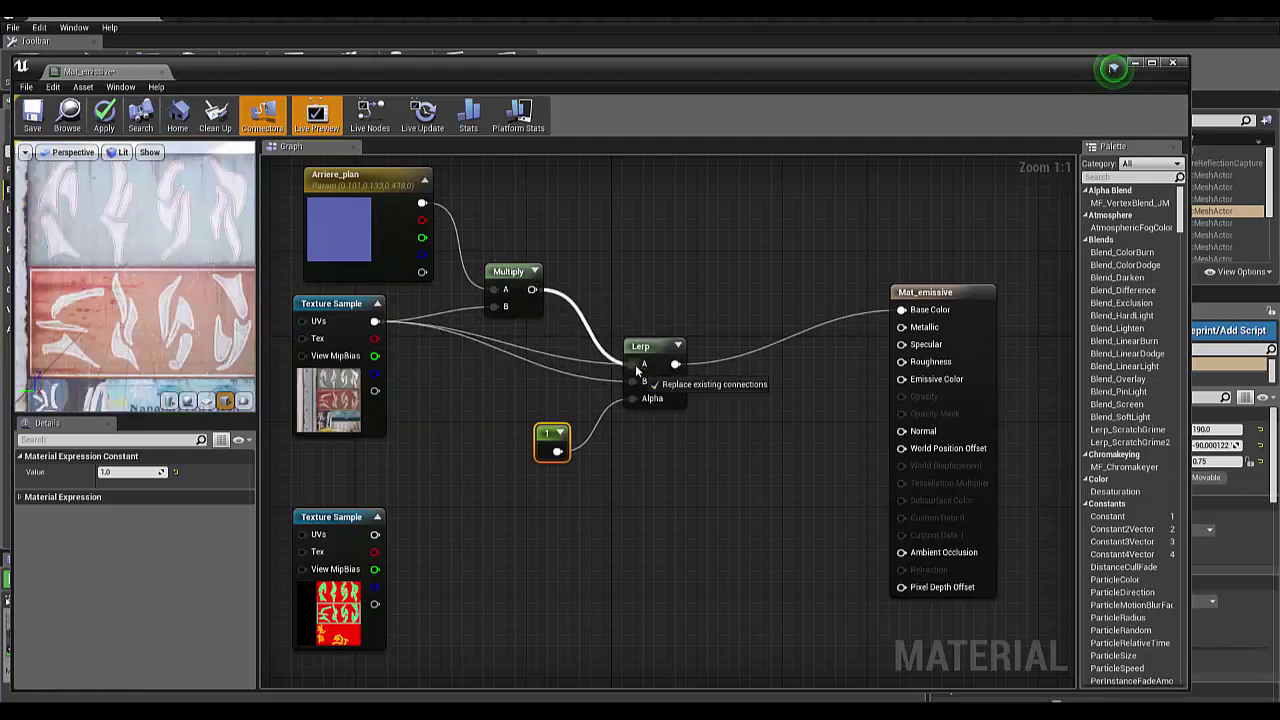
pyautogui.moveTo(531, 289); pyautogui.dragTo(630, 364)
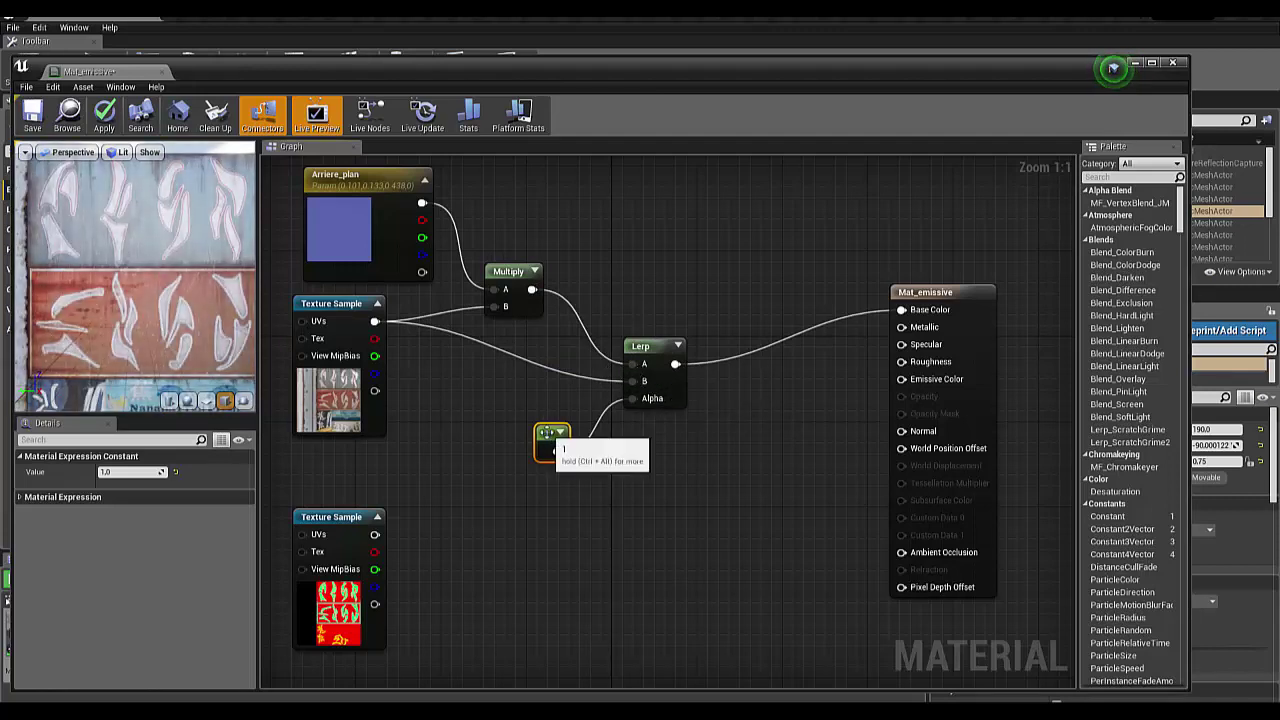
# Step: Set the constant to 0.2 and feed the lower texture's red channel into Lerp Alpha
pyautogui.click(117, 472)
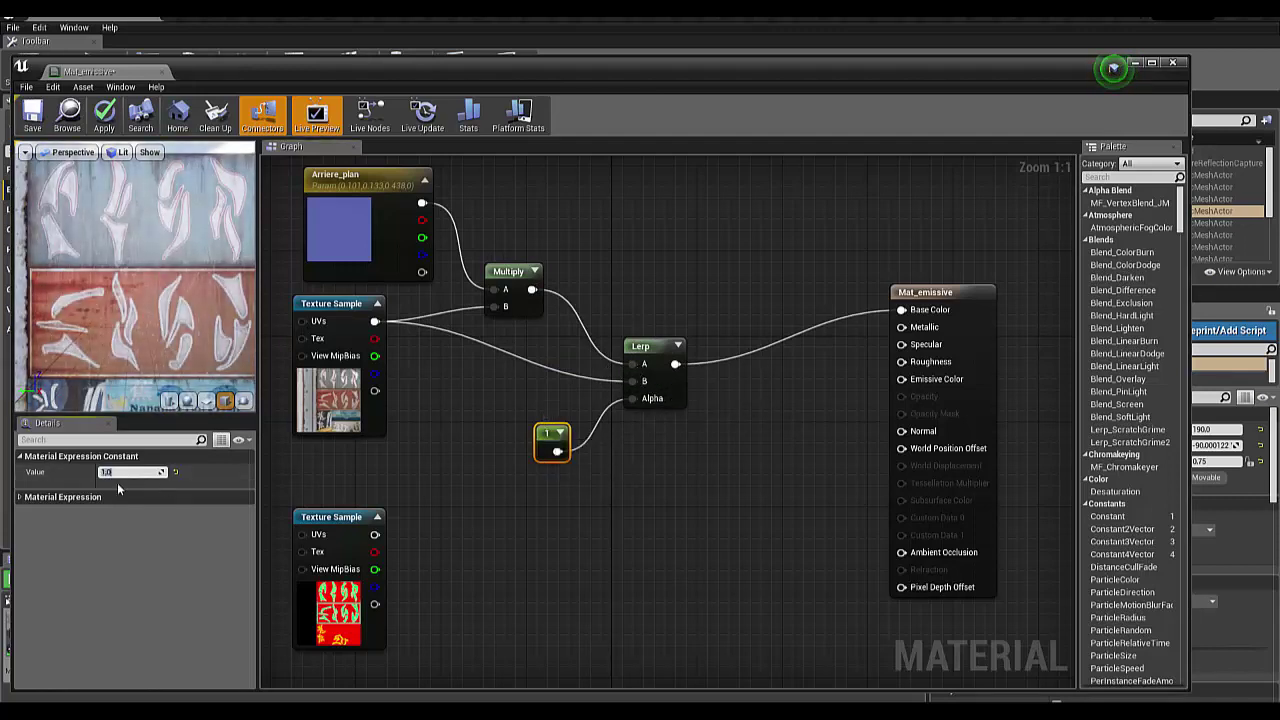
pyautogui.write('0.5')
pyautogui.press('Return')
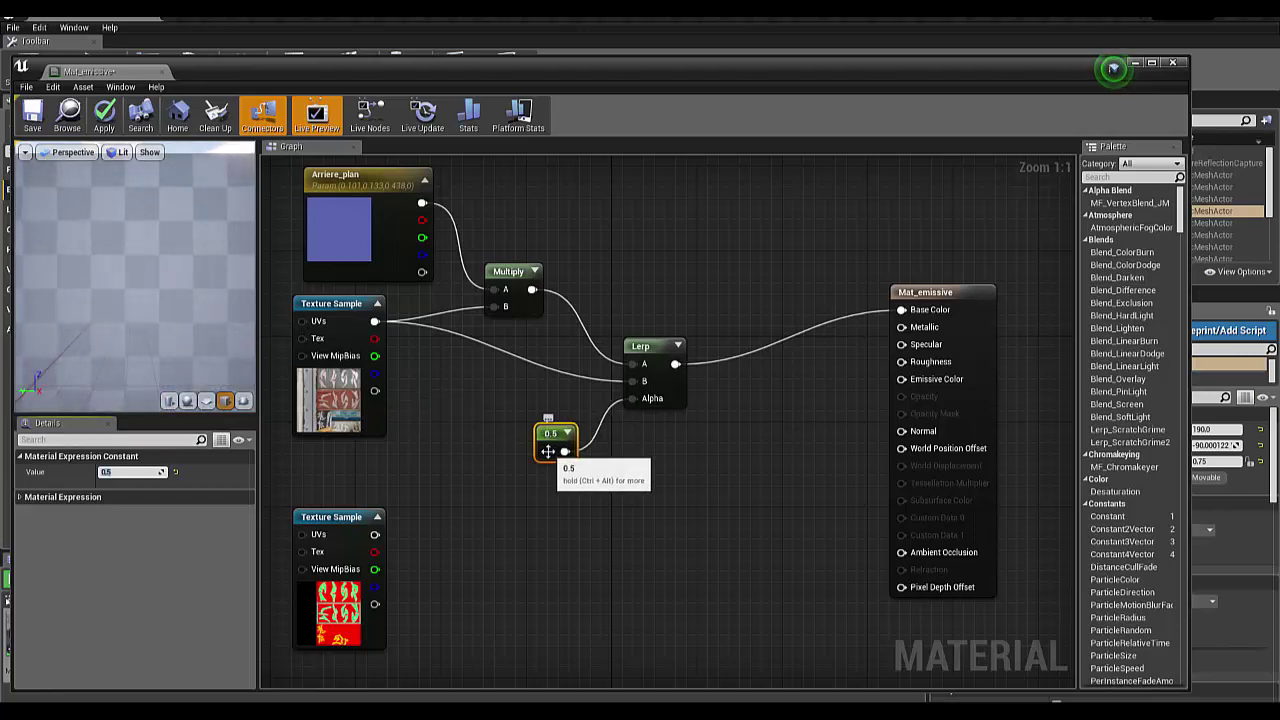
pyautogui.moveTo(552, 437); pyautogui.dragTo(540, 423)
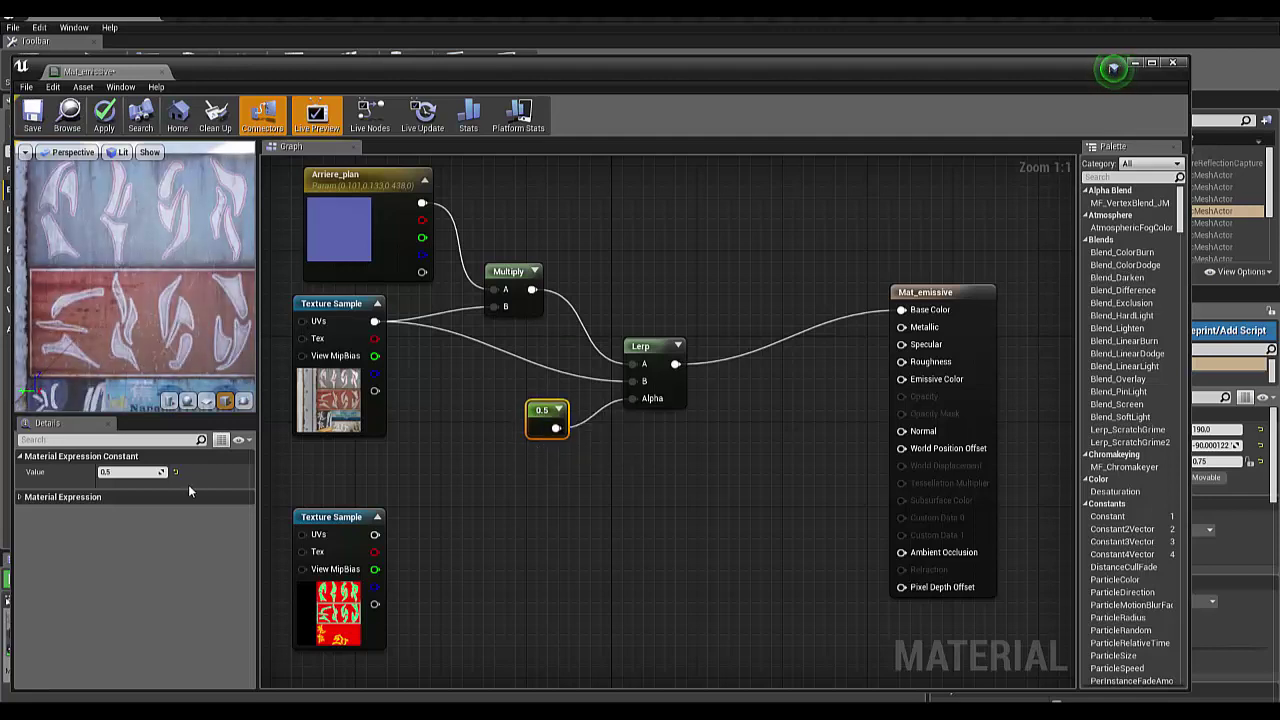
pyautogui.click(130, 472)
pyautogui.write('0.8')
pyautogui.press('Return')
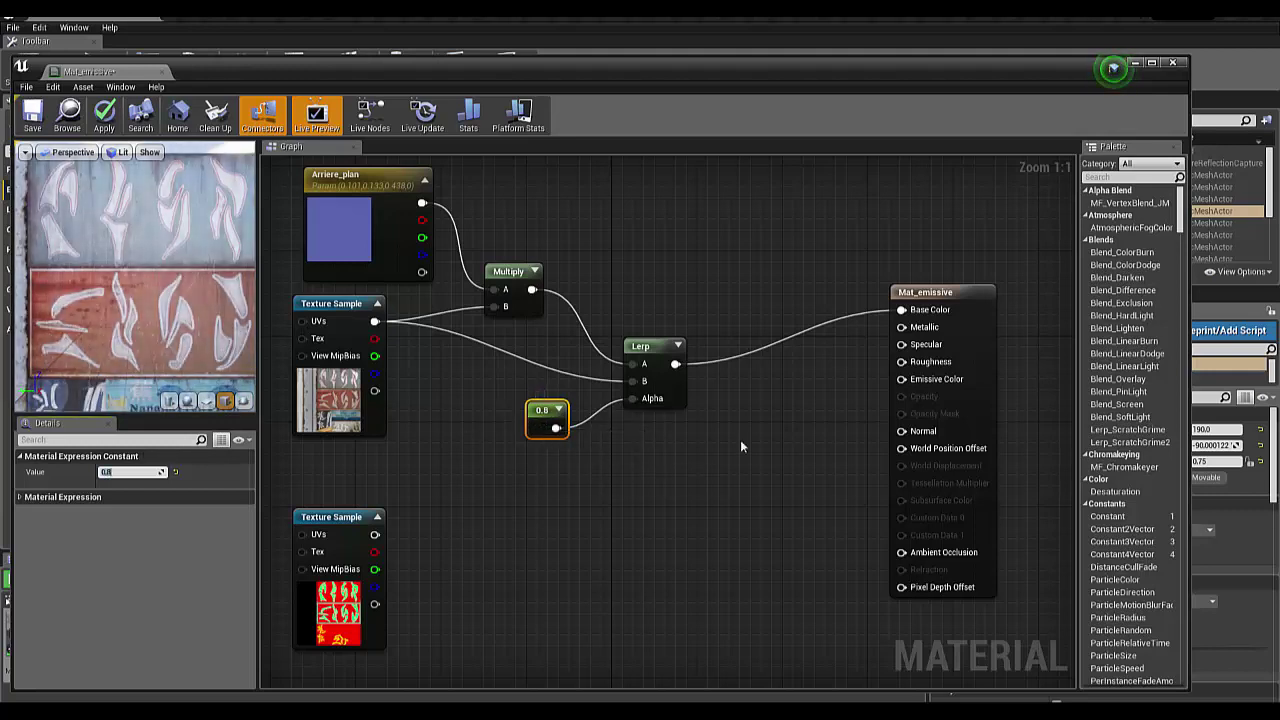
pyautogui.write('0.2')
pyautogui.press('Return')
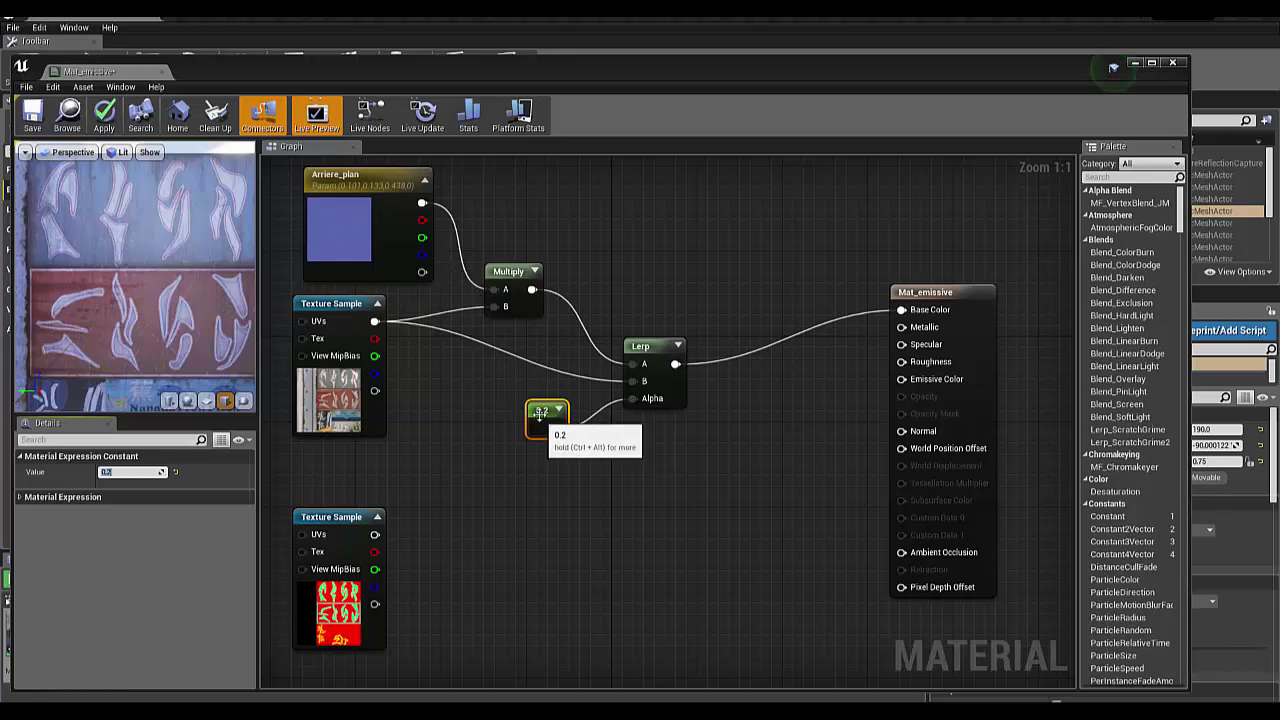
pyautogui.moveTo(540, 413); pyautogui.dragTo(489, 437)
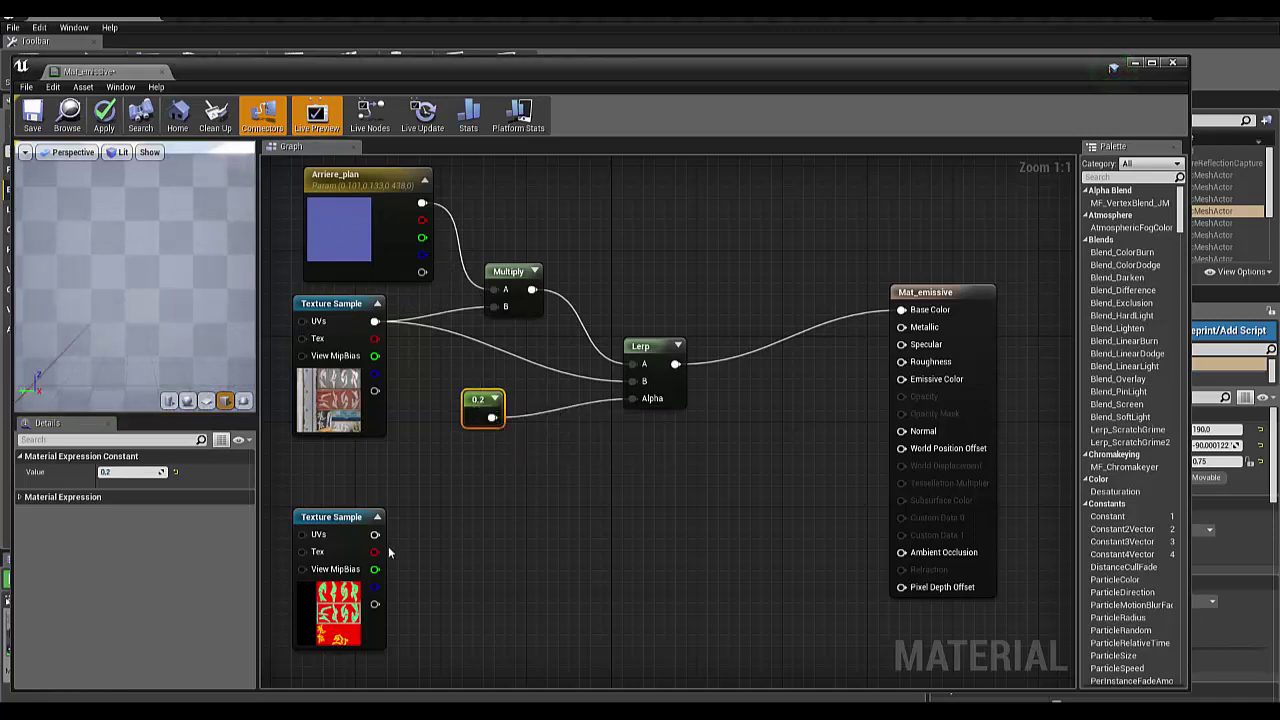
pyautogui.moveTo(375, 552); pyautogui.dragTo(631, 399)
# Step: Rewire the Lerp so Multiply feeds B and the upper Texture Sample feeds A
pyautogui.moveTo(475, 407); pyautogui.dragTo(549, 556)
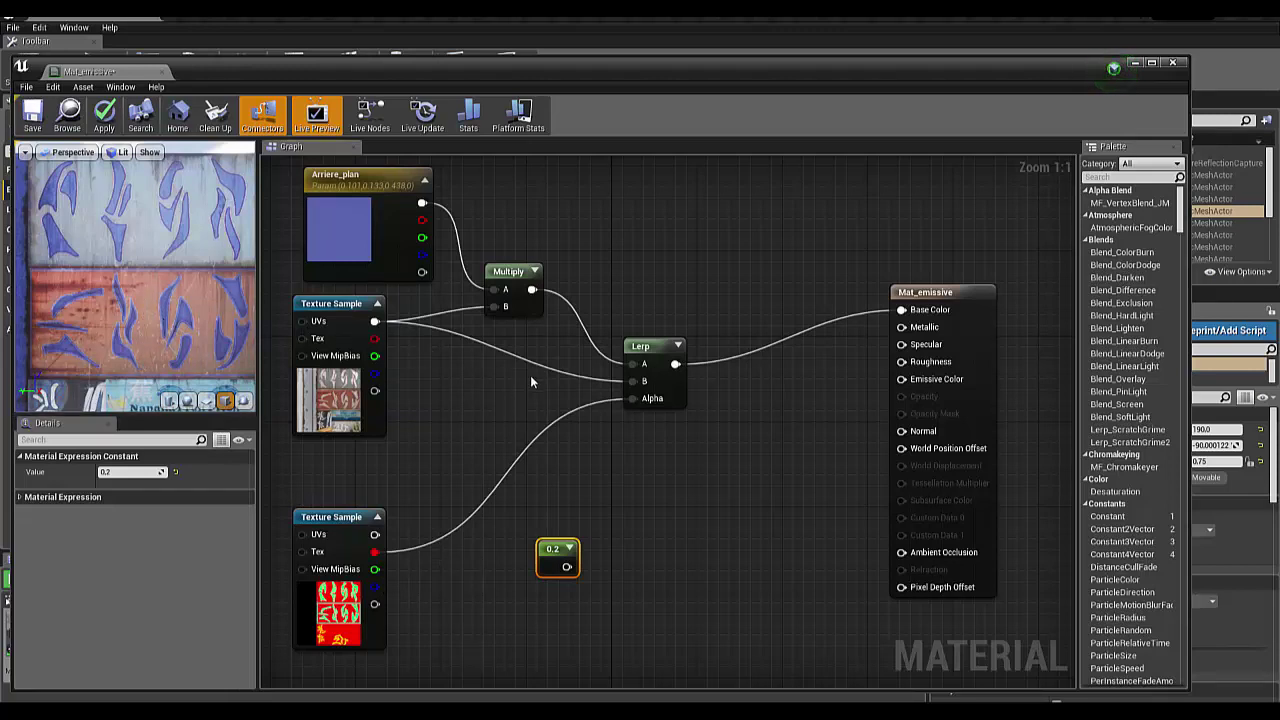
pyautogui.click(543, 320)
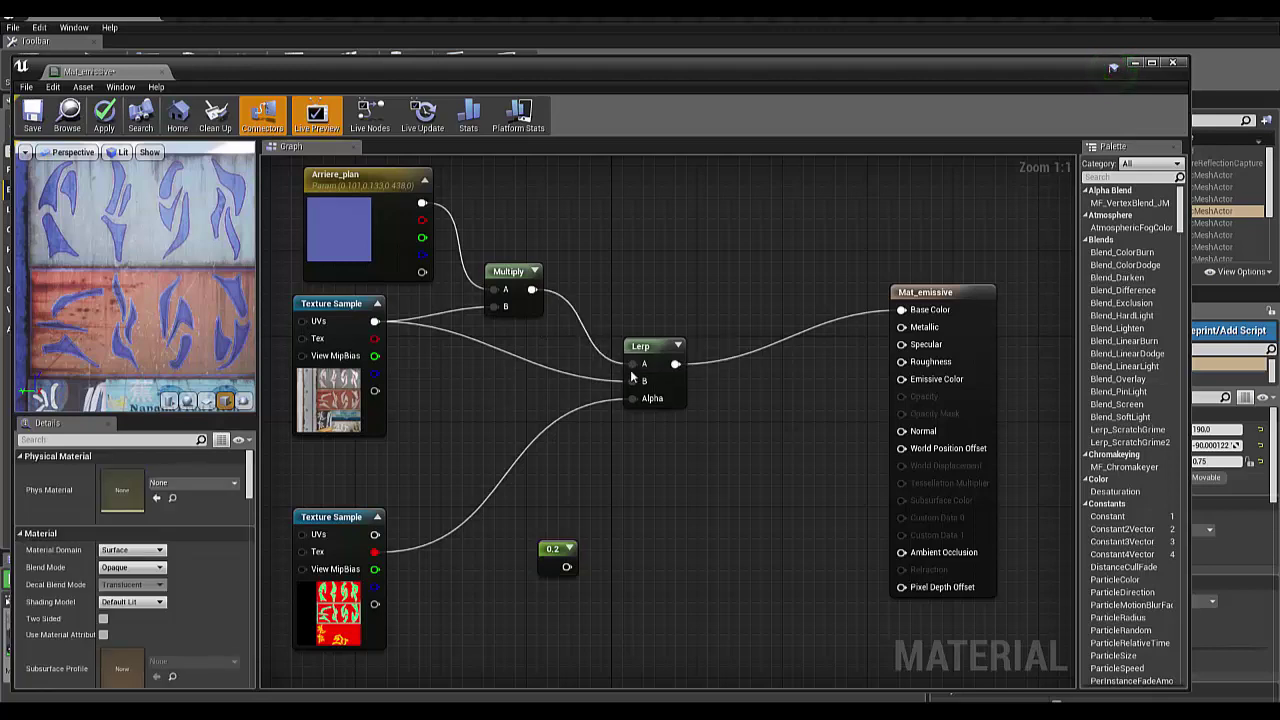
pyautogui.rightClick(634, 368)
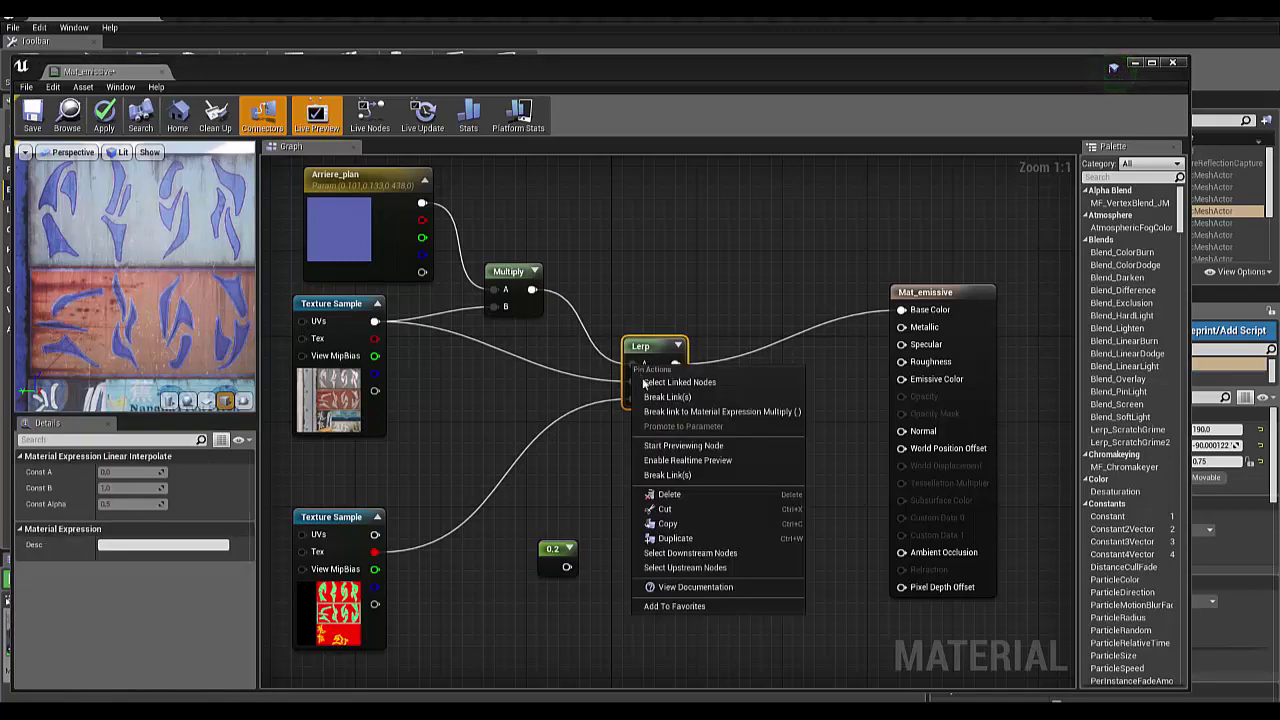
pyautogui.click(667, 397)
pyautogui.rightClick(634, 381)
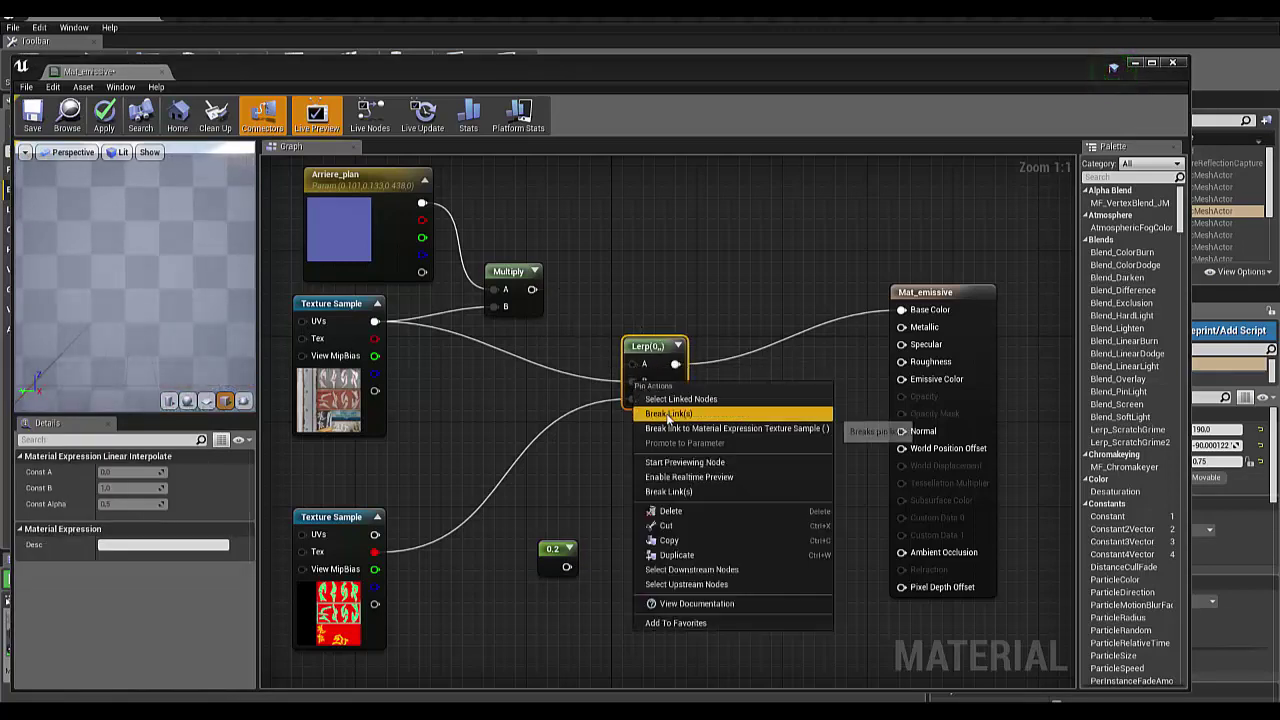
pyautogui.click(667, 413)
pyautogui.moveTo(532, 289)
pyautogui.mouseDown()
pyautogui.moveTo(552, 325)
pyautogui.moveTo(628, 379)
pyautogui.mouseUp()
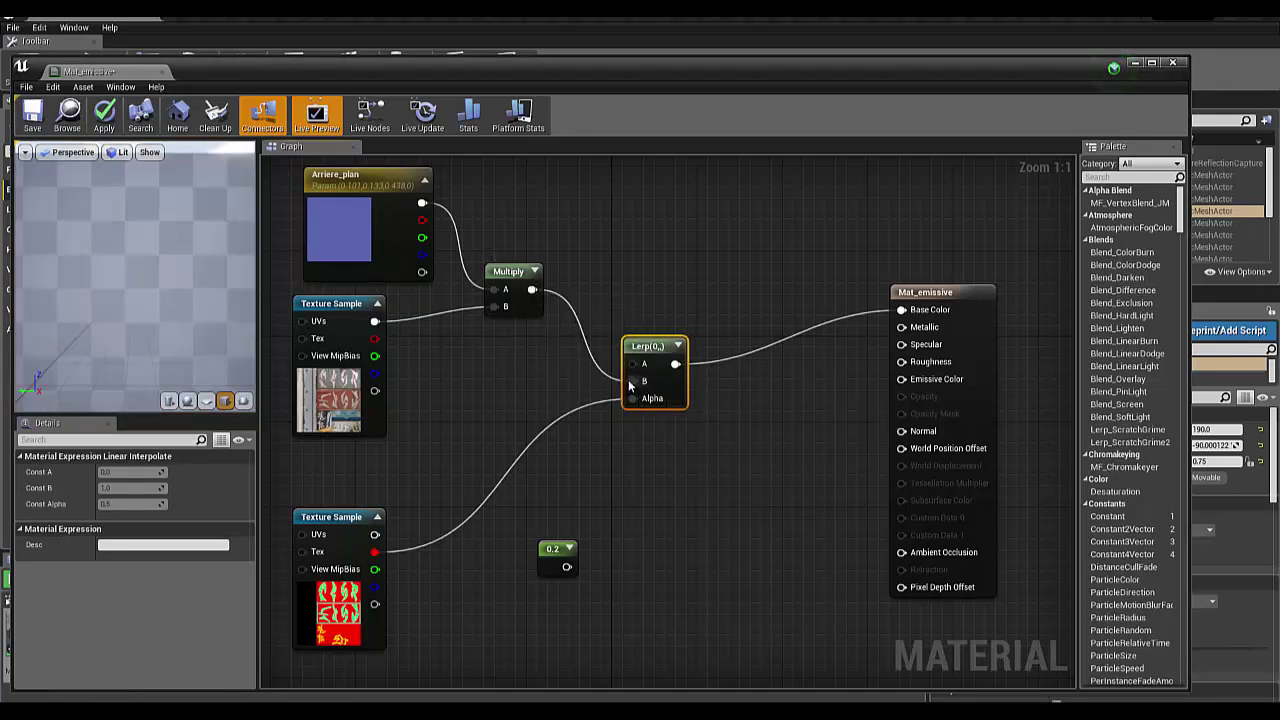
pyautogui.moveTo(375, 321); pyautogui.dragTo(643, 369)
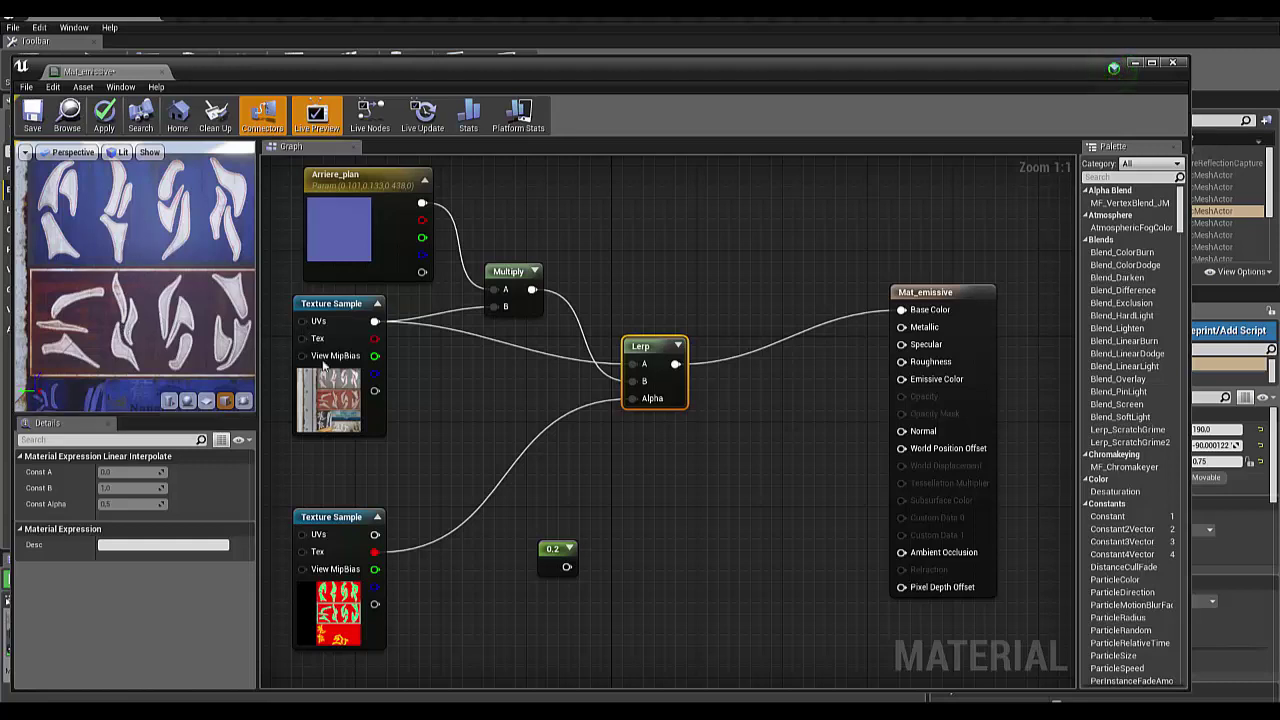
# Step: Move Arriere_plan, Multiply, Lerp and the 0.2 constant closer together
pyautogui.moveTo(410, 200); pyautogui.dragTo(388, 200)
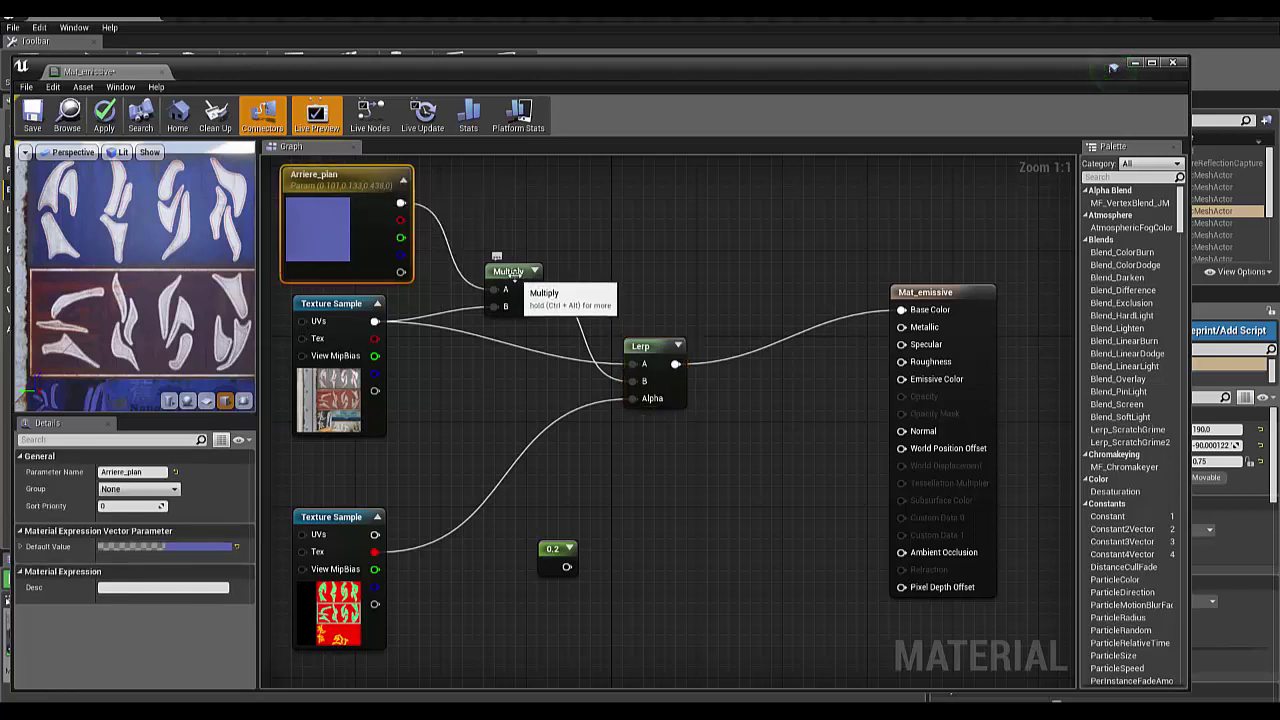
pyautogui.moveTo(514, 276); pyautogui.dragTo(491, 244)
pyautogui.moveTo(647, 352); pyautogui.dragTo(593, 300)
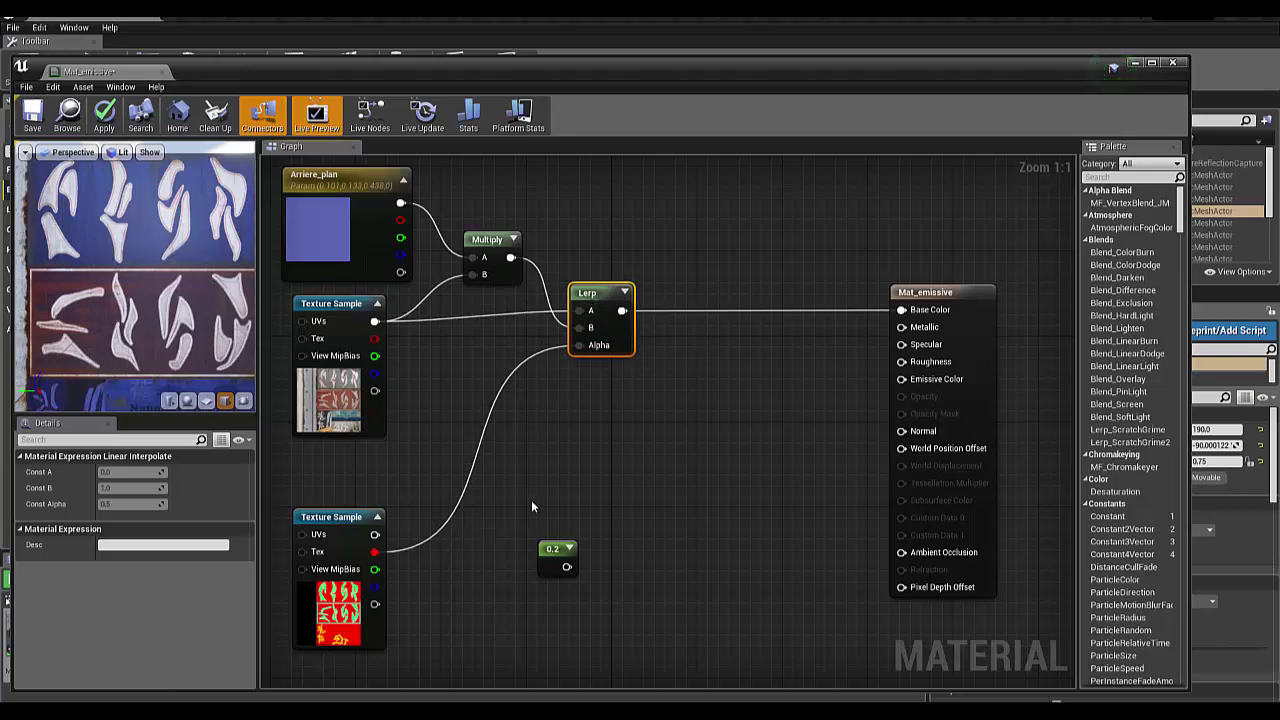
pyautogui.moveTo(549, 548)
pyautogui.mouseDown()
pyautogui.moveTo(430, 462)
pyautogui.moveTo(416, 466)
pyautogui.moveTo(429, 454)
pyautogui.mouseUp()
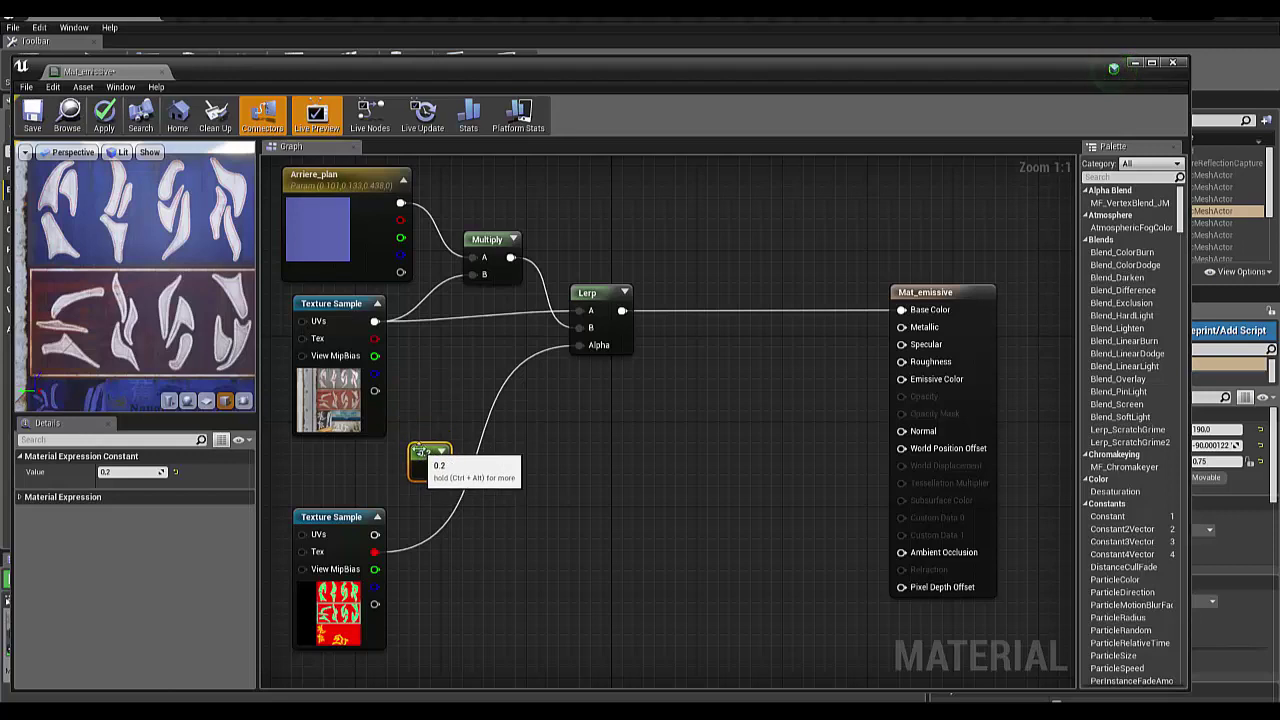
# Step: Add a Multiply scaling the lower texture's red channel by a 0.6 constant into Lerp Alpha
pyautogui.rightClick(522, 514)
pyautogui.write('mult')
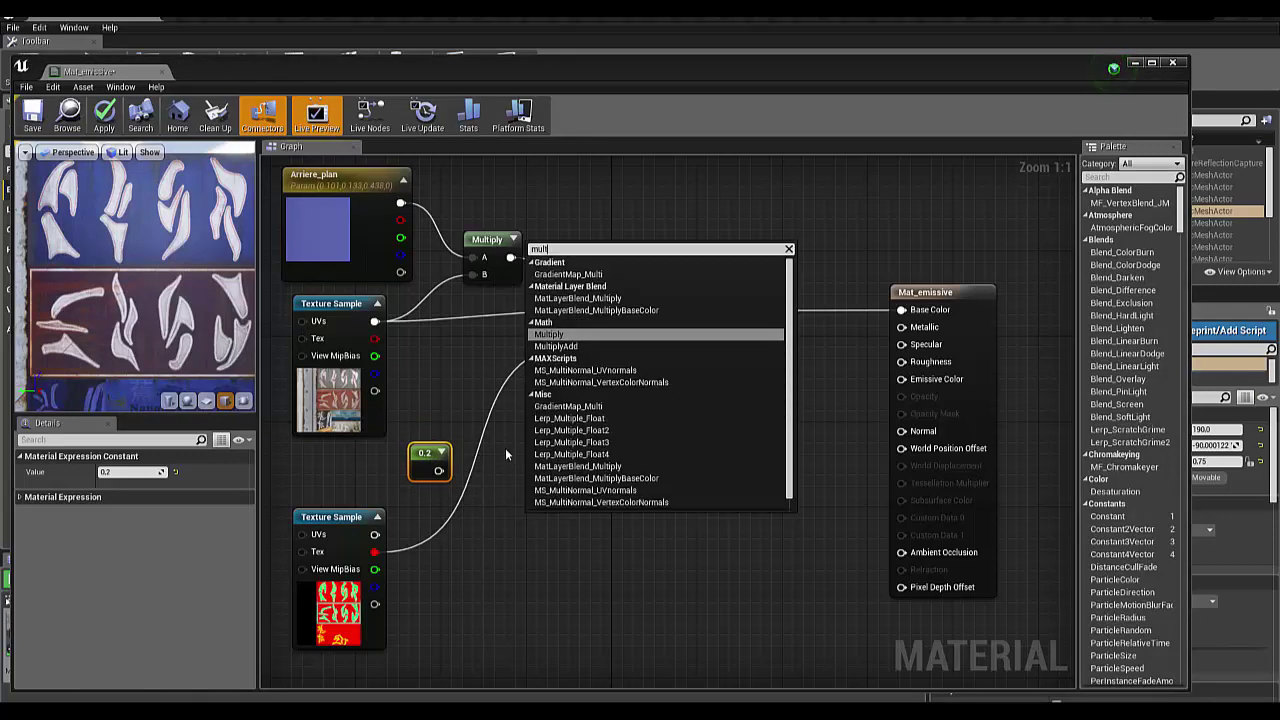
pyautogui.click(555, 336)
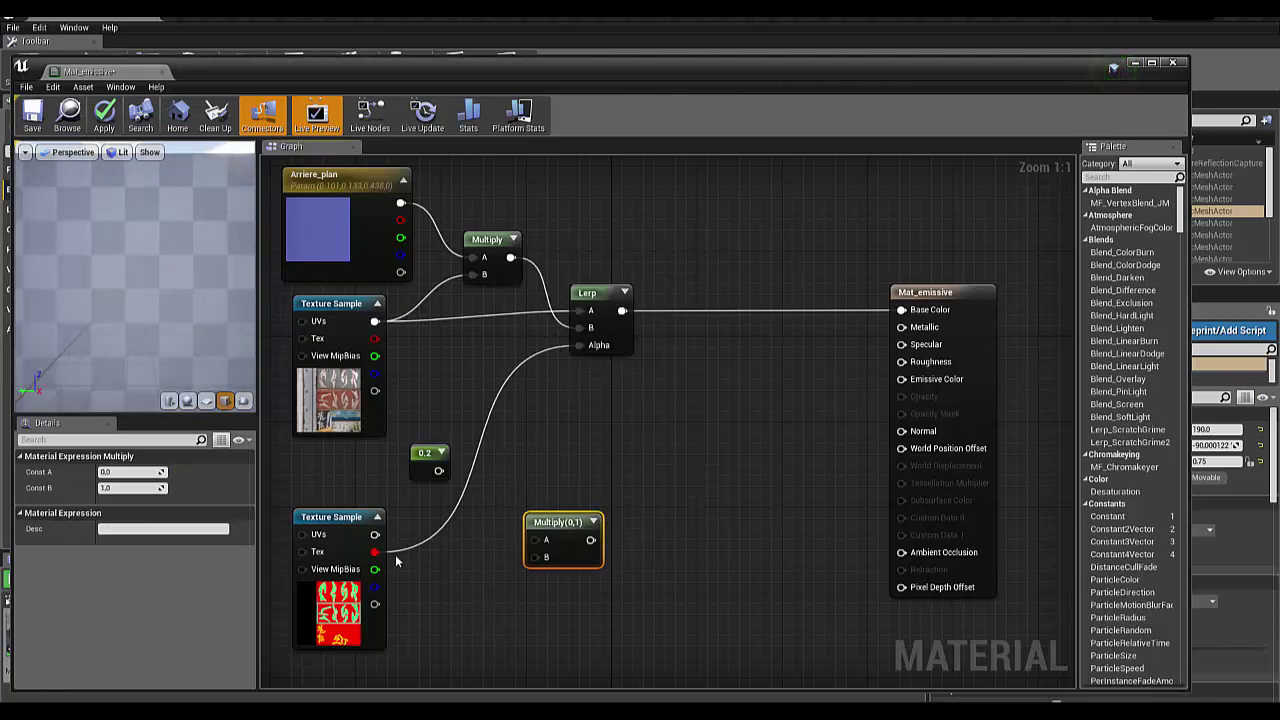
pyautogui.moveTo(374, 551)
pyautogui.mouseDown()
pyautogui.moveTo(521, 566)
pyautogui.moveTo(535, 540)
pyautogui.moveTo(676, 450)
pyautogui.moveTo(578, 345)
pyautogui.mouseUp()
pyautogui.moveTo(540, 523)
pyautogui.mouseDown()
pyautogui.moveTo(464, 465)
pyautogui.moveTo(441, 565)
pyautogui.moveTo(465, 497)
pyautogui.mouseUp()
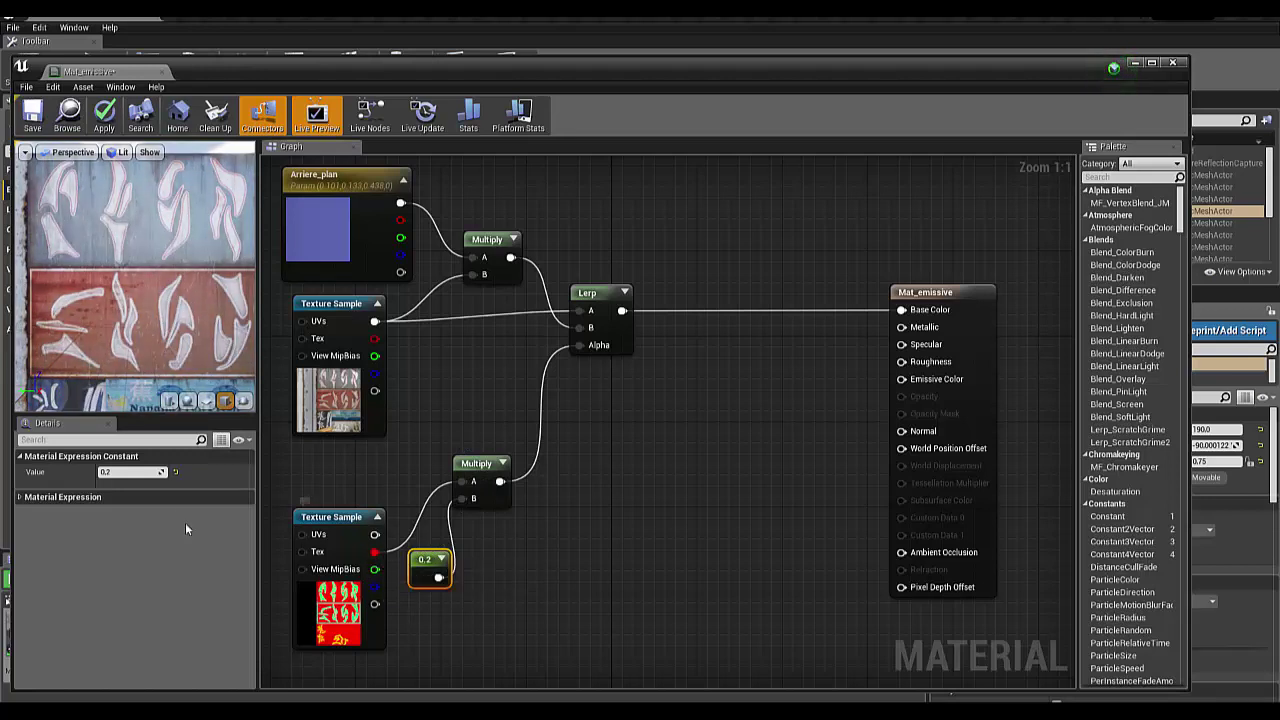
pyautogui.click(120, 472)
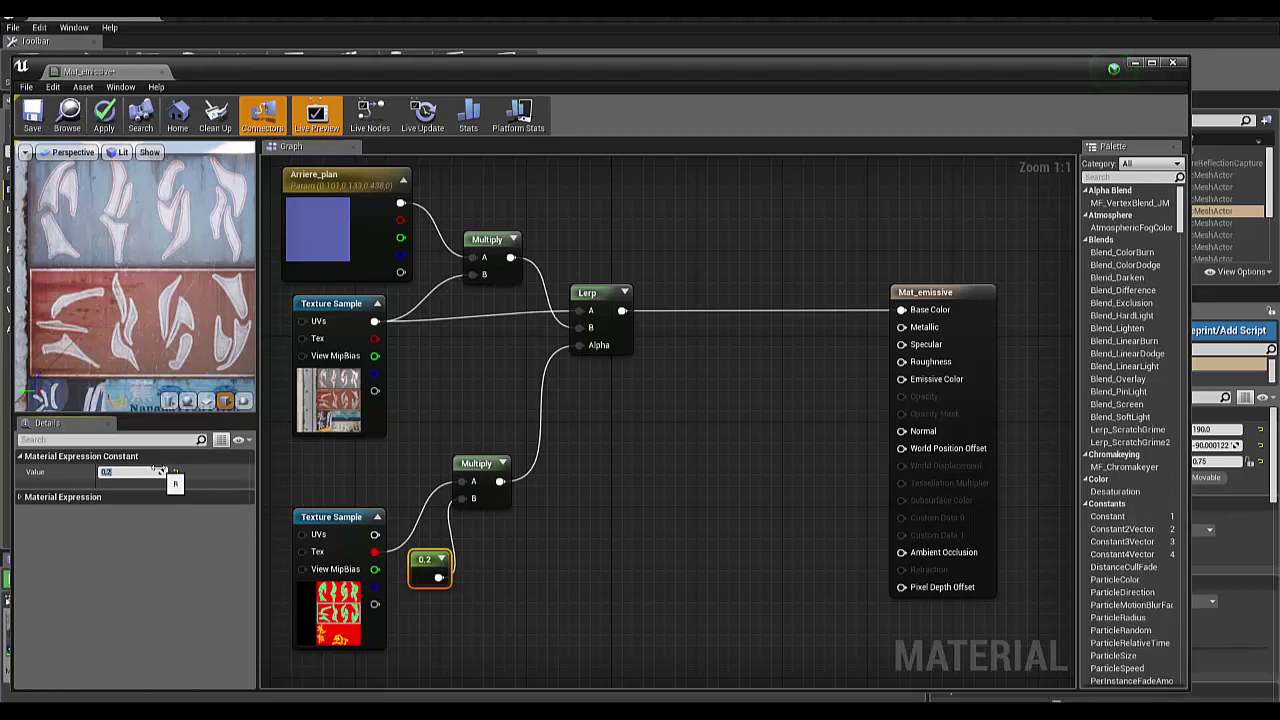
pyautogui.write('0.6')
pyautogui.press('Return')
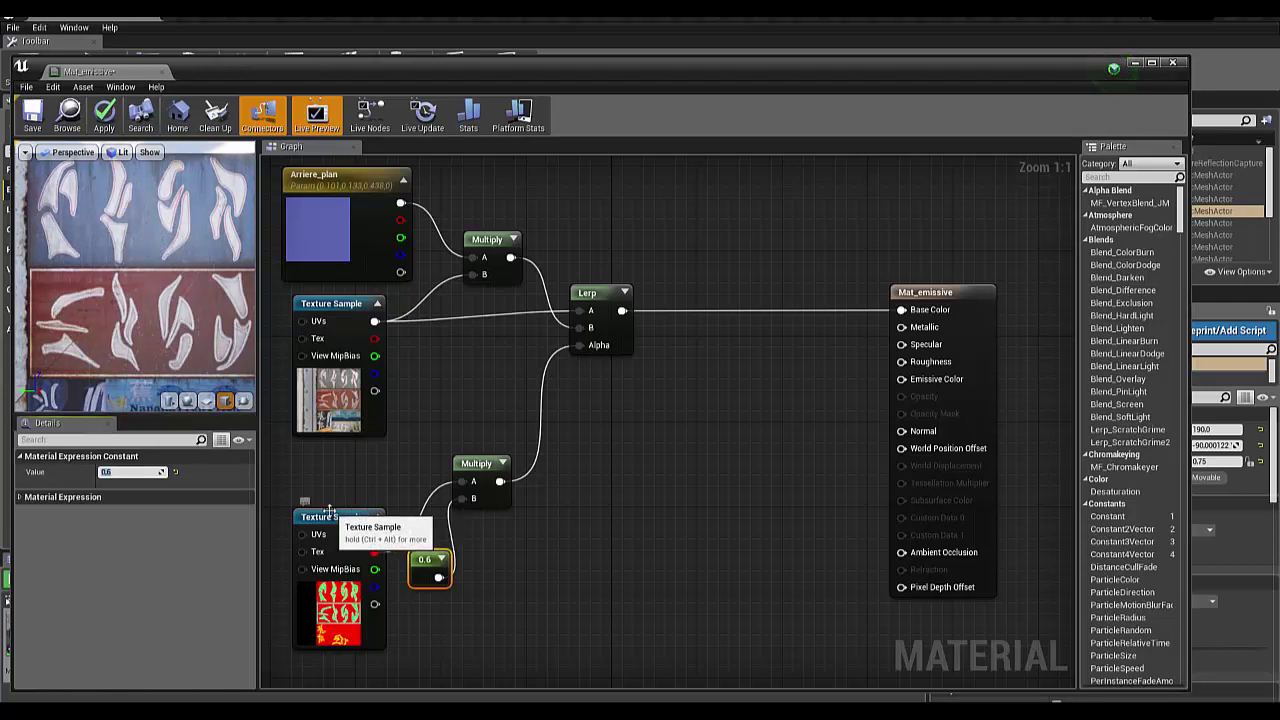
# Step: Reposition the lower Texture Sample and the 0.6 constant beside the Multiply
pyautogui.moveTo(330, 512); pyautogui.dragTo(330, 491)
pyautogui.moveTo(424, 557); pyautogui.dragTo(410, 441)
pyautogui.moveTo(484, 479); pyautogui.dragTo(494, 468)
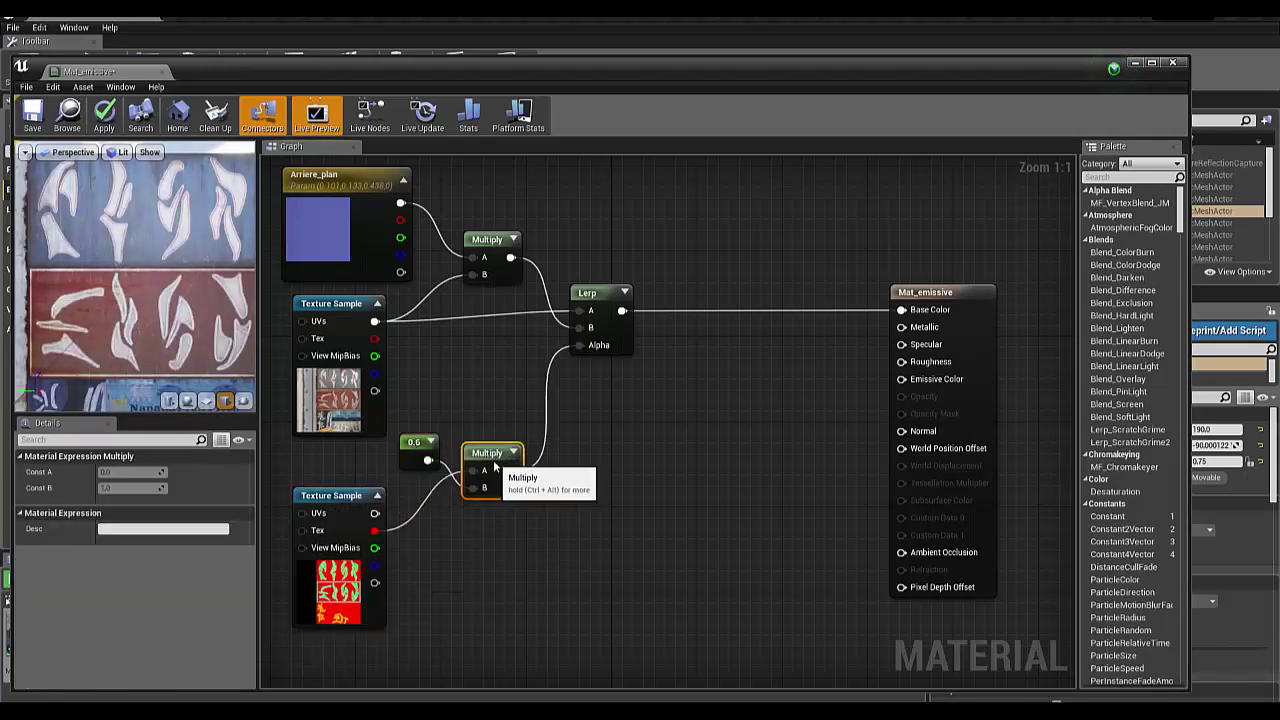
pyautogui.rightClick(413, 440)
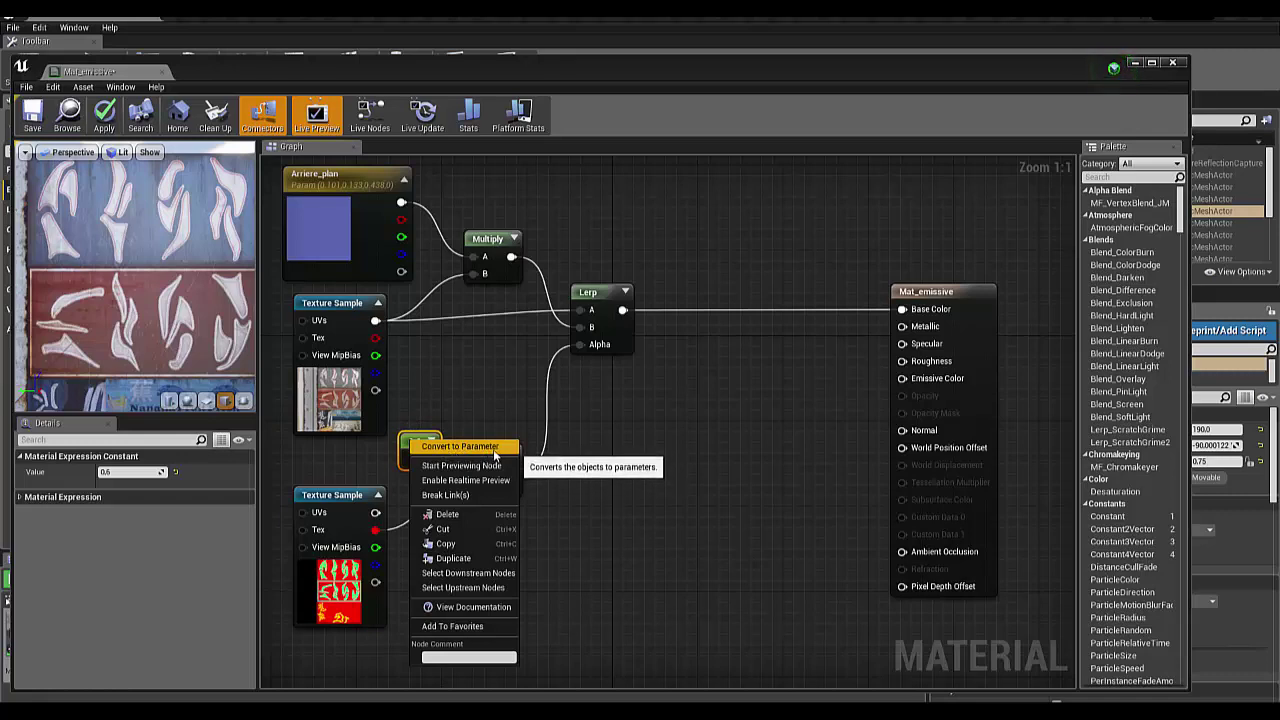
pyautogui.click(461, 418)
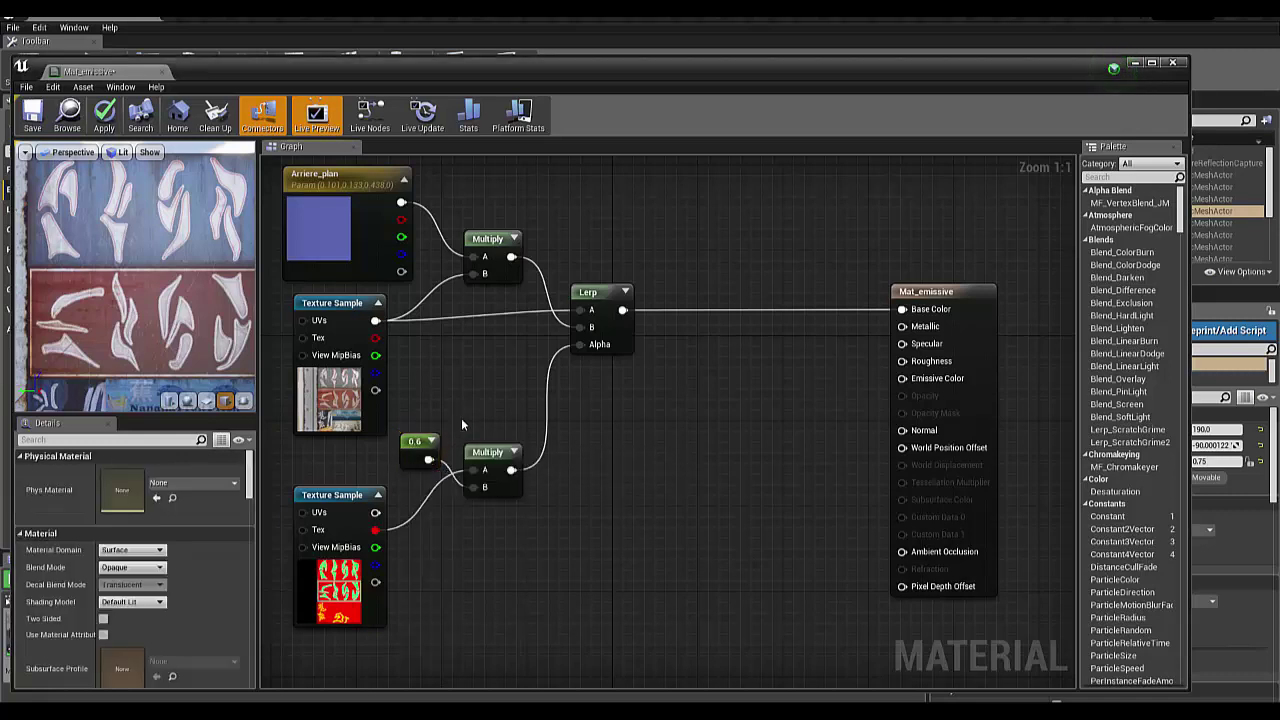
pyautogui.click(413, 445)
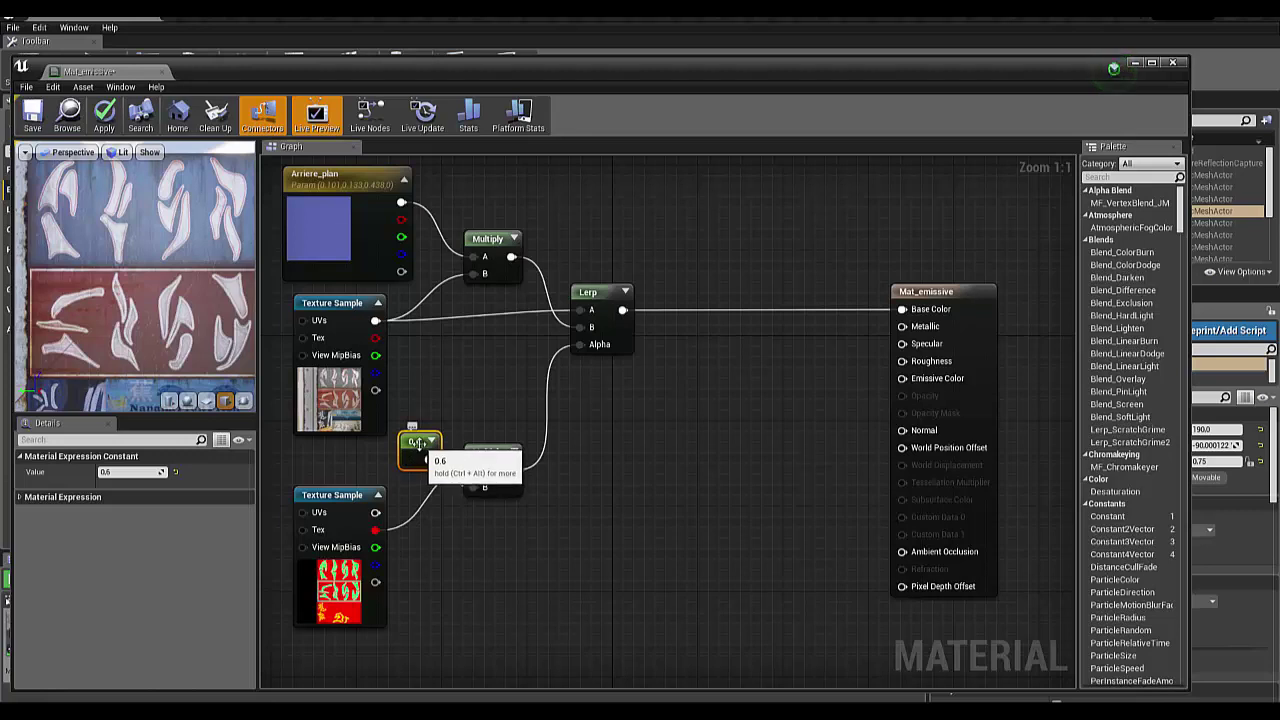
pyautogui.moveTo(416, 452); pyautogui.dragTo(418, 441)
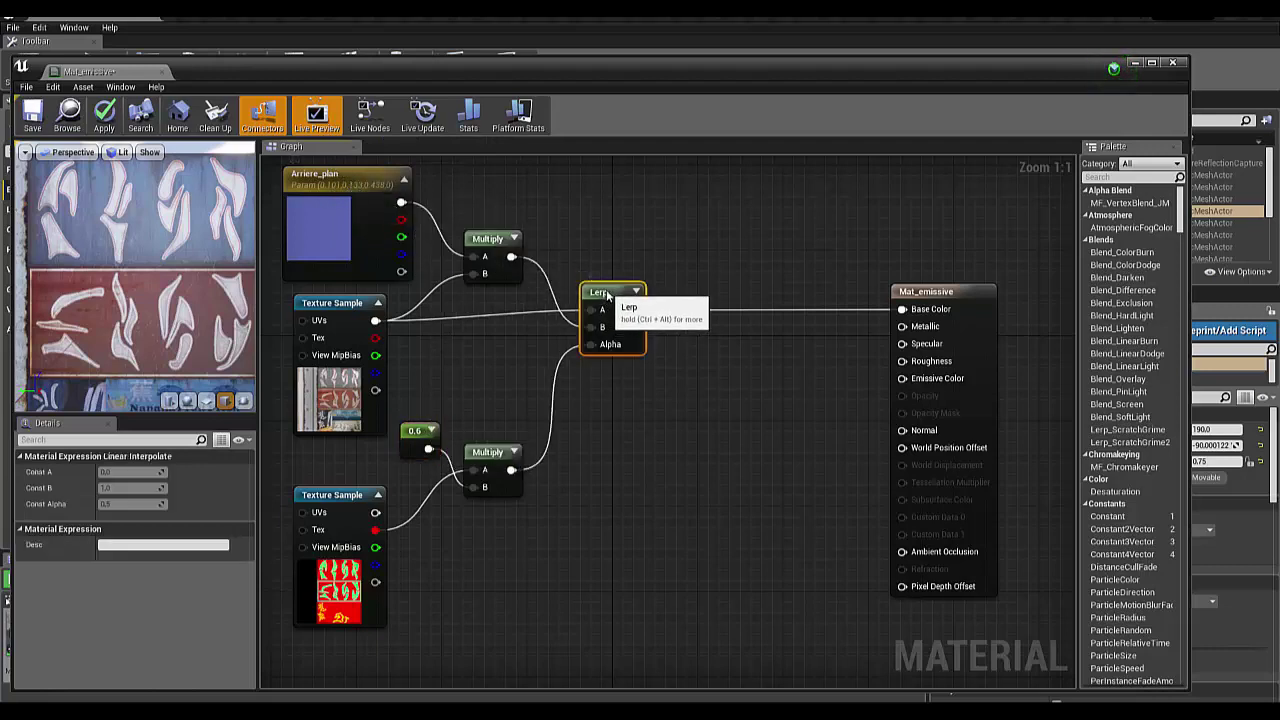
# Step: Fine-tune the Lerp, constant, texture and Multiply positions, and move Mat_emissive further right
pyautogui.moveTo(606, 306); pyautogui.dragTo(614, 295)
pyautogui.click(415, 444)
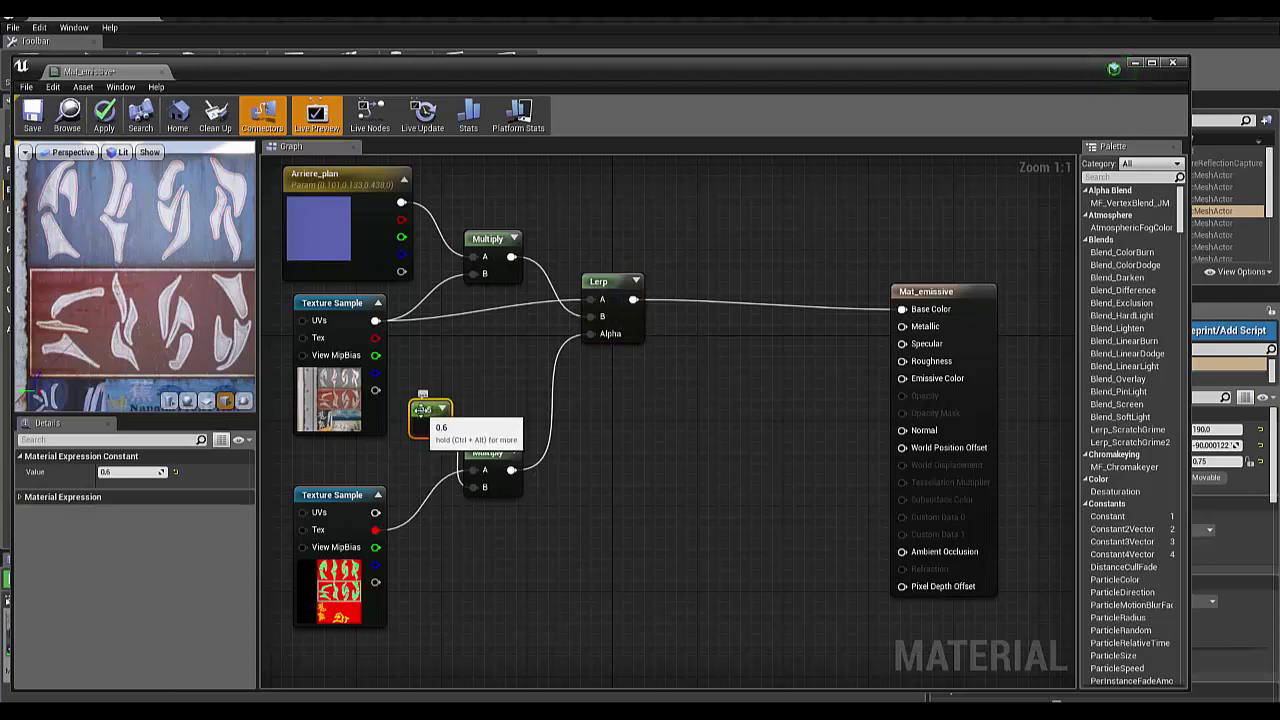
pyautogui.moveTo(413, 432); pyautogui.dragTo(400, 459)
pyautogui.moveTo(326, 495); pyautogui.dragTo(326, 527)
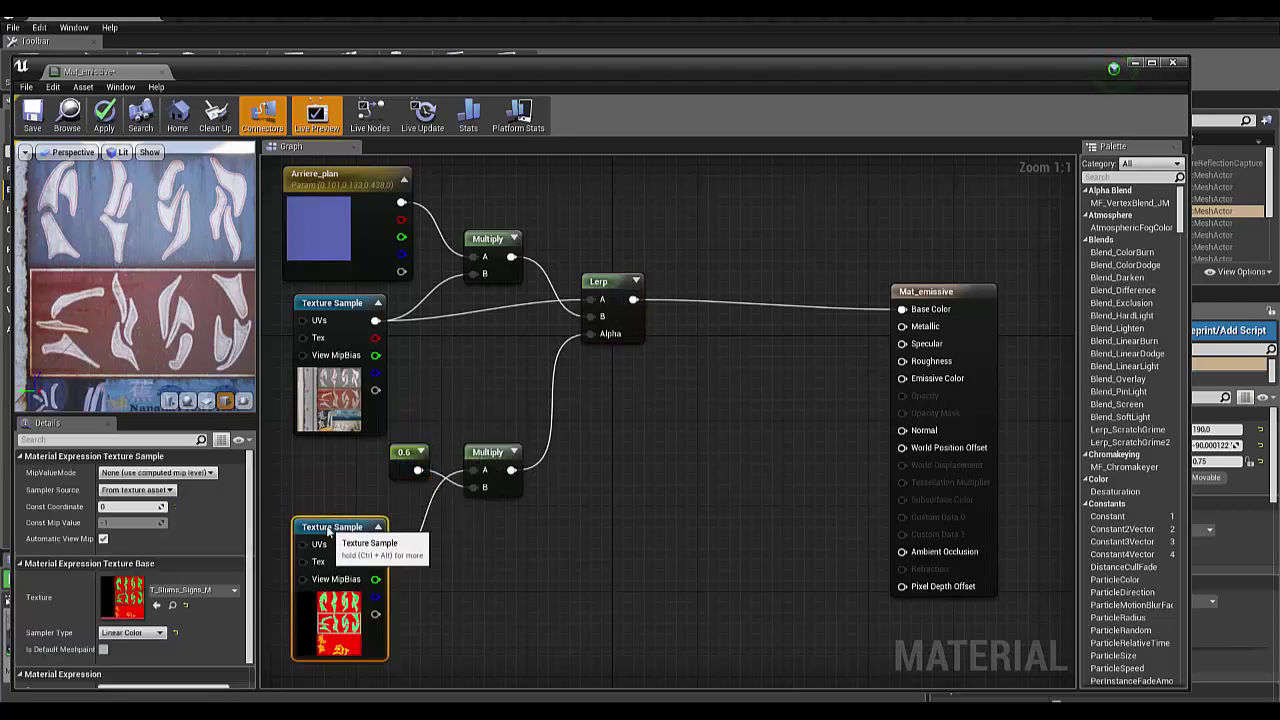
pyautogui.moveTo(480, 452); pyautogui.dragTo(472, 484)
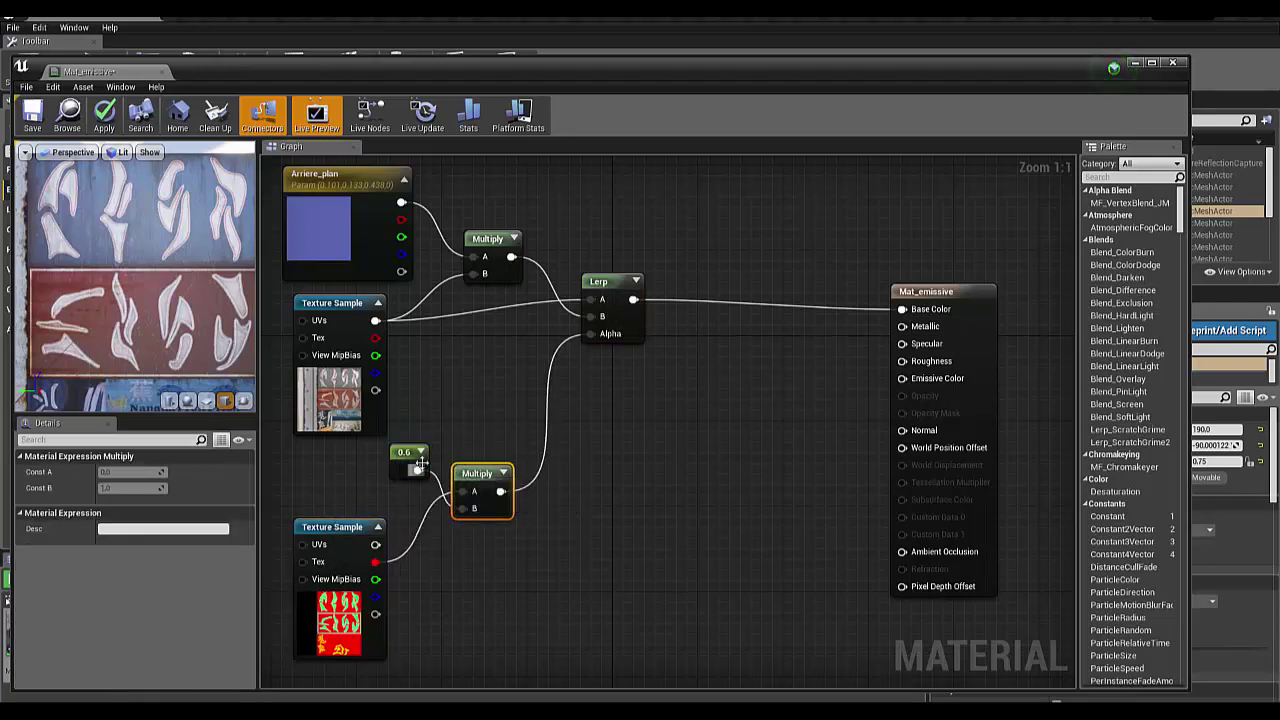
pyautogui.moveTo(405, 455); pyautogui.dragTo(395, 466)
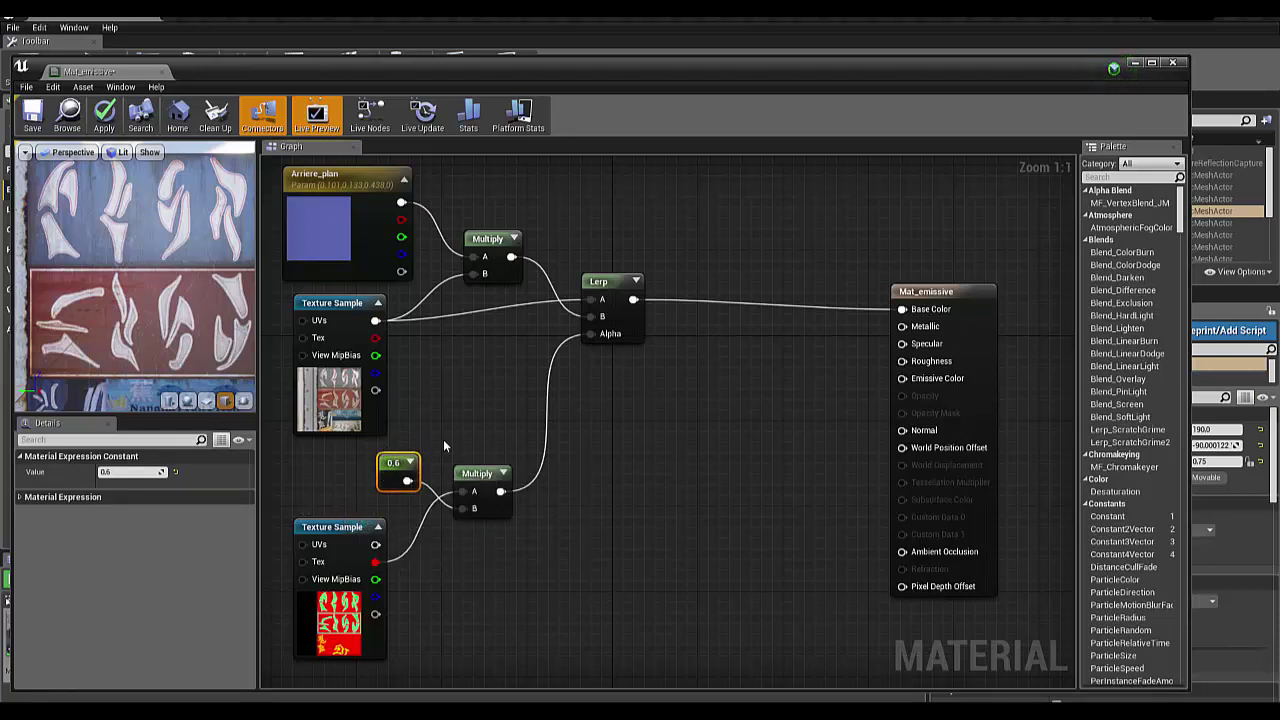
pyautogui.moveTo(928, 293); pyautogui.dragTo(978, 271)
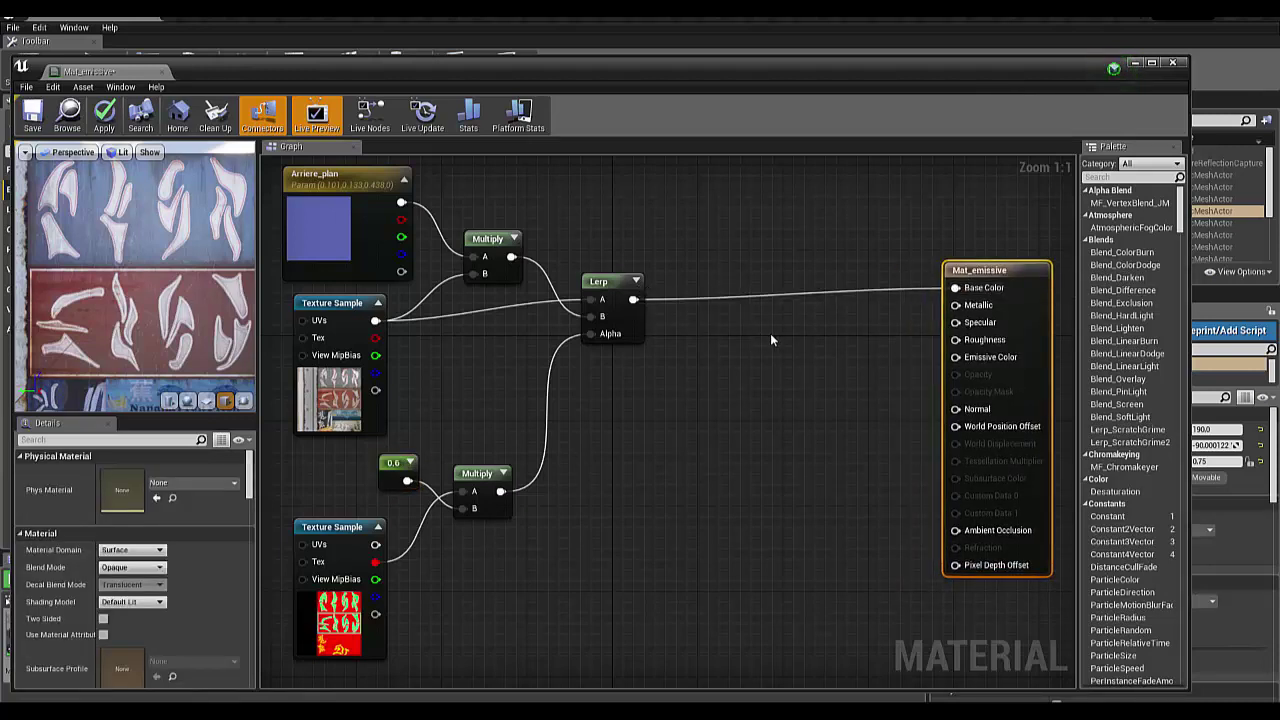
pyautogui.moveTo(607, 292); pyautogui.dragTo(622, 313)
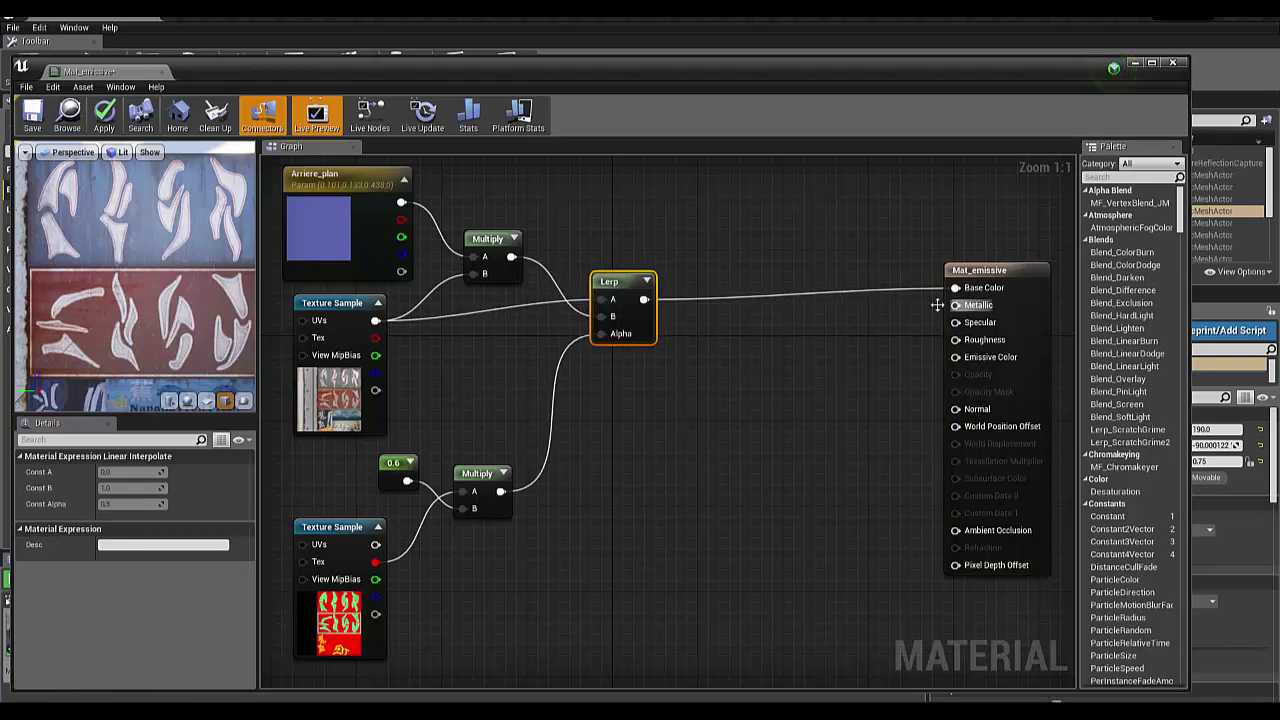
pyautogui.scroll(-1, 796, 420)
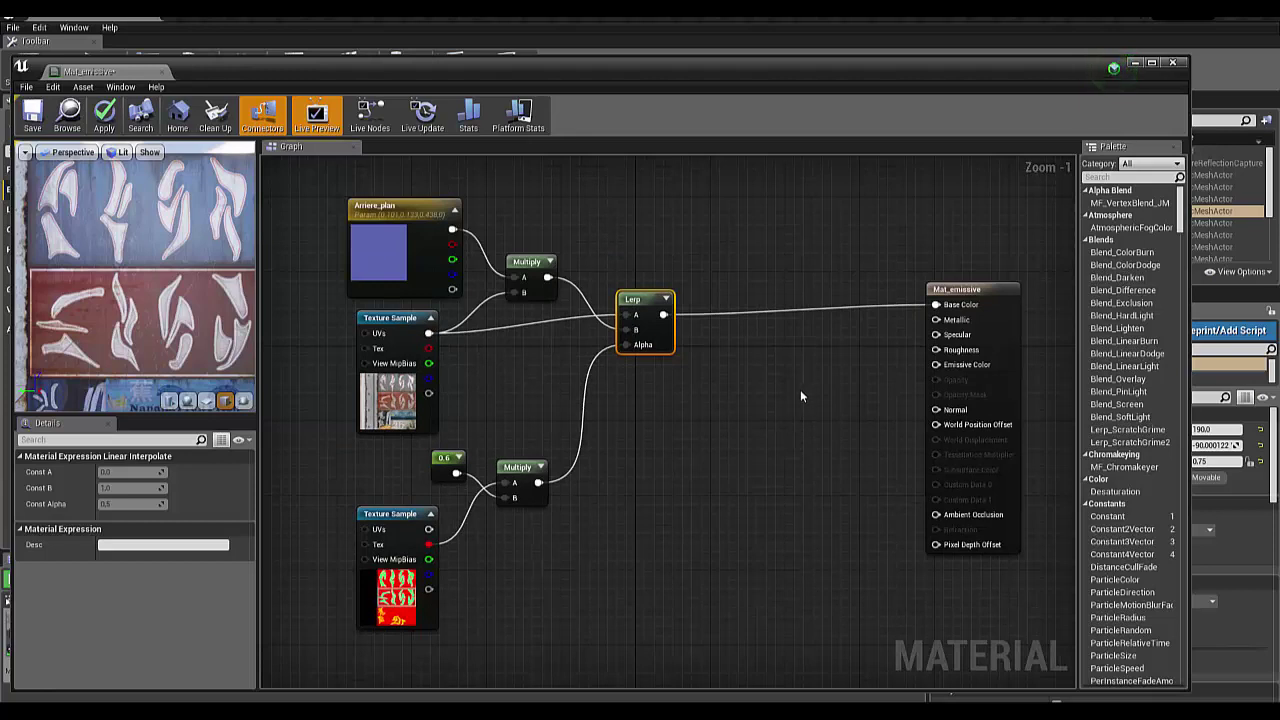
pyautogui.scroll(1, 796, 398)
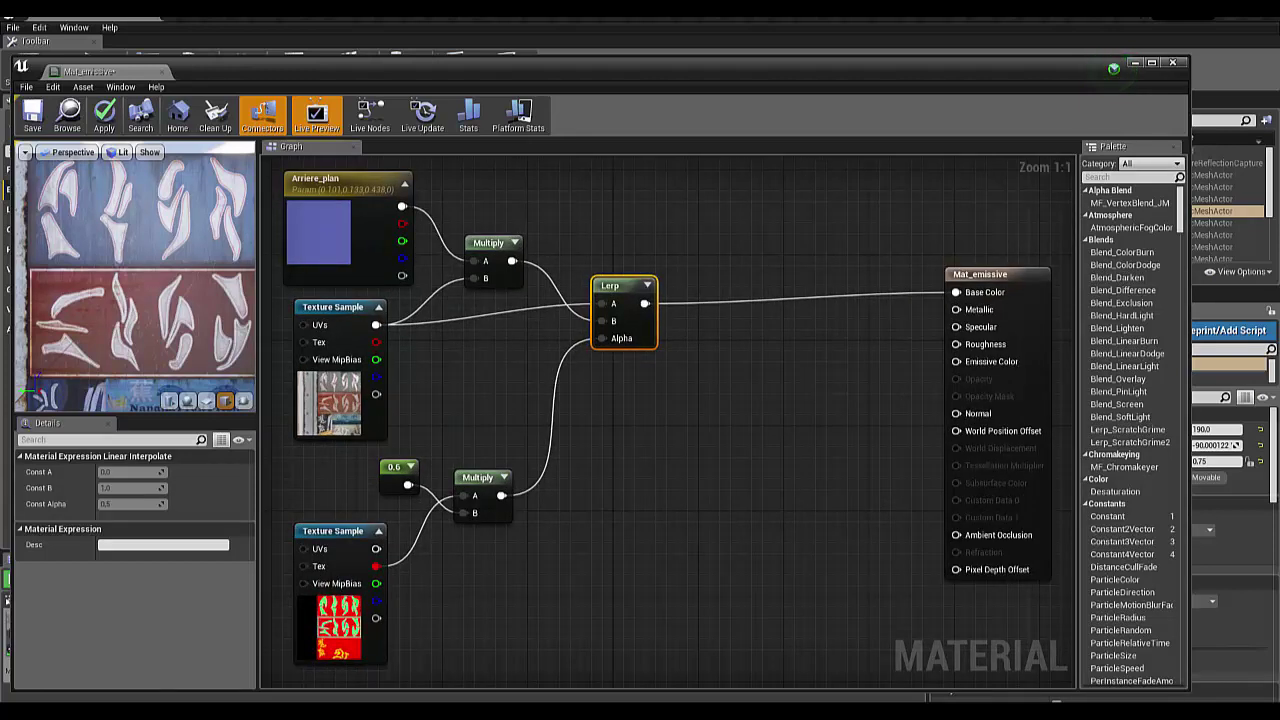
pyautogui.click(1113, 68)
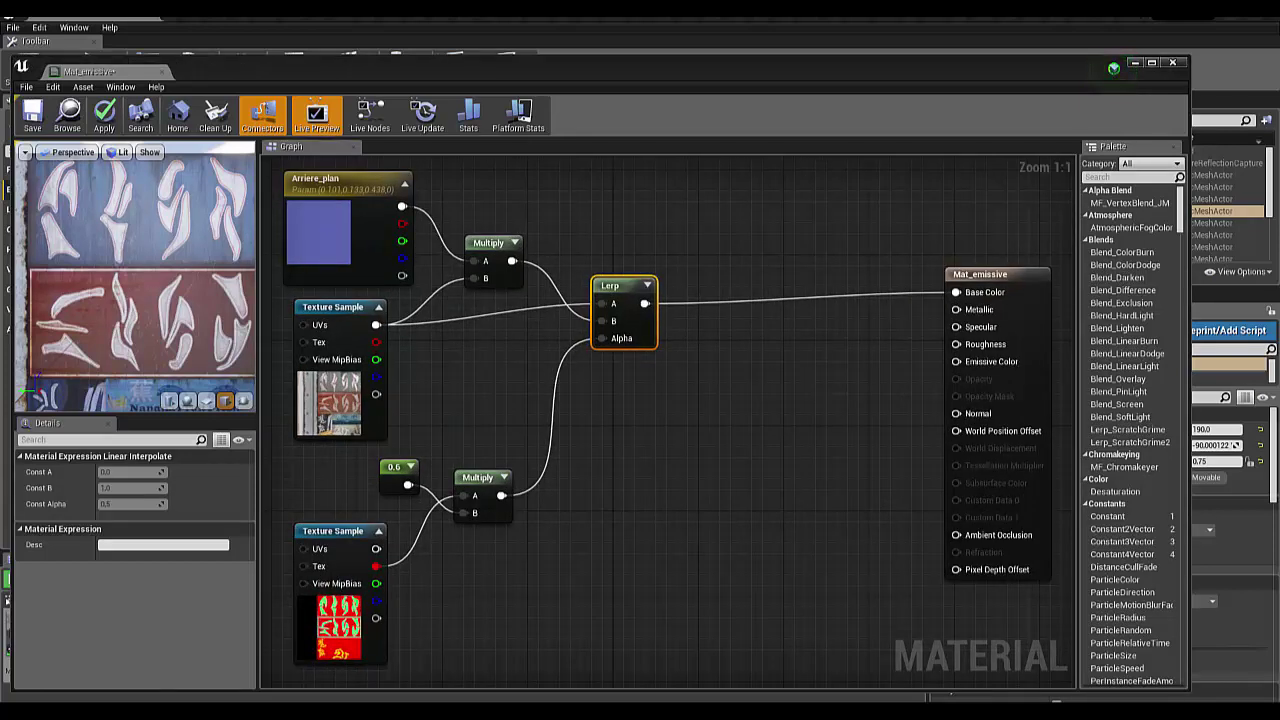
# Step: Duplicate the Lerp near Mat_emissive and feed the first Lerp into its A input
pyautogui.rightClick(752, 352)
pyautogui.write('lerp')
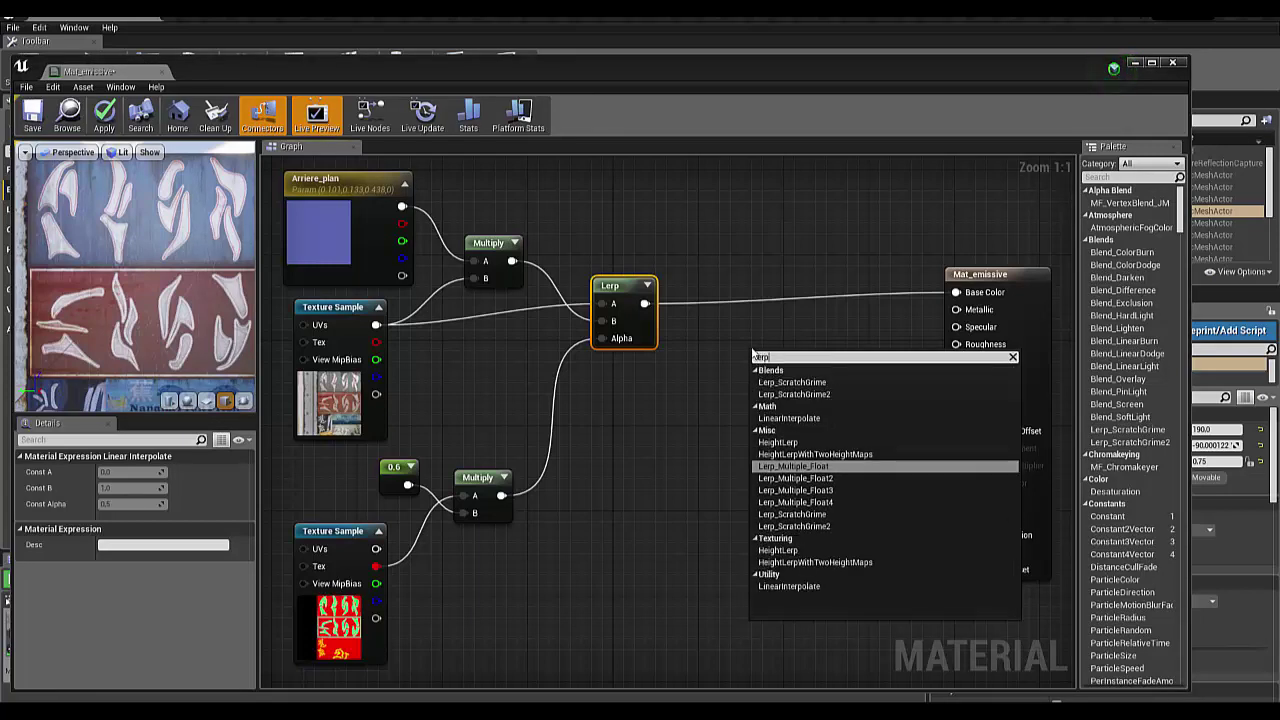
pyautogui.press('Return')
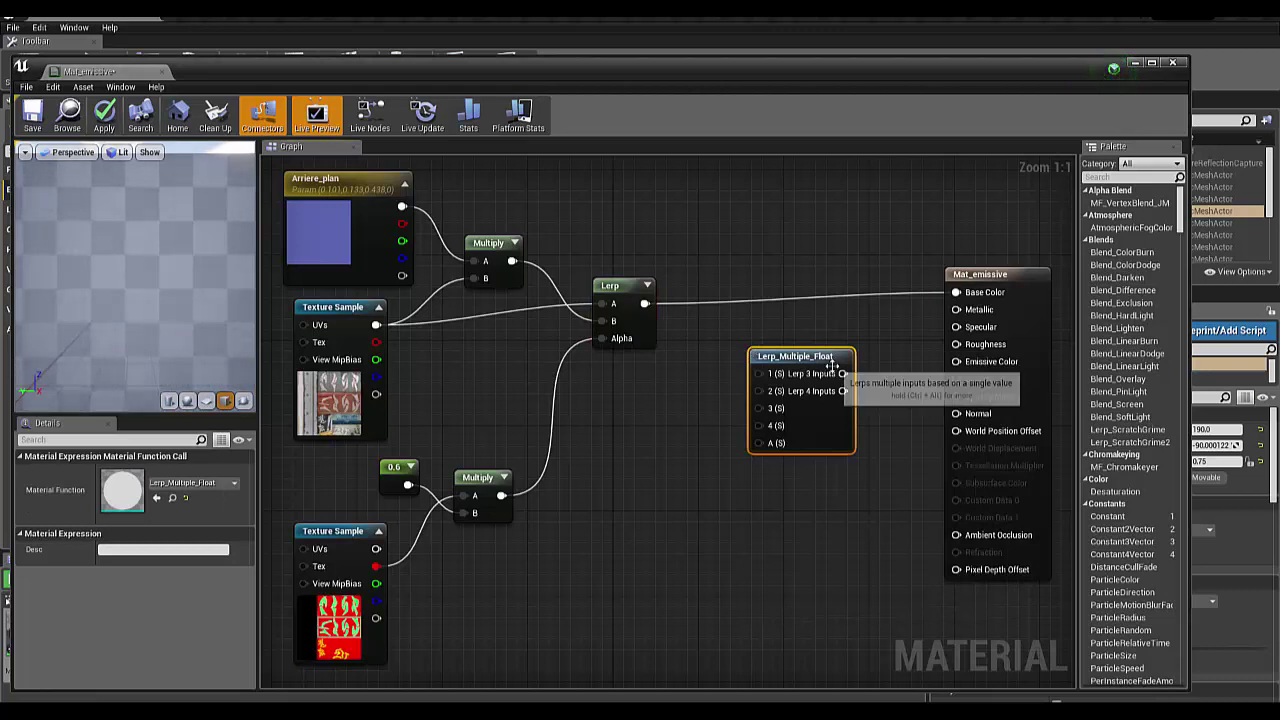
pyautogui.press('Delete')
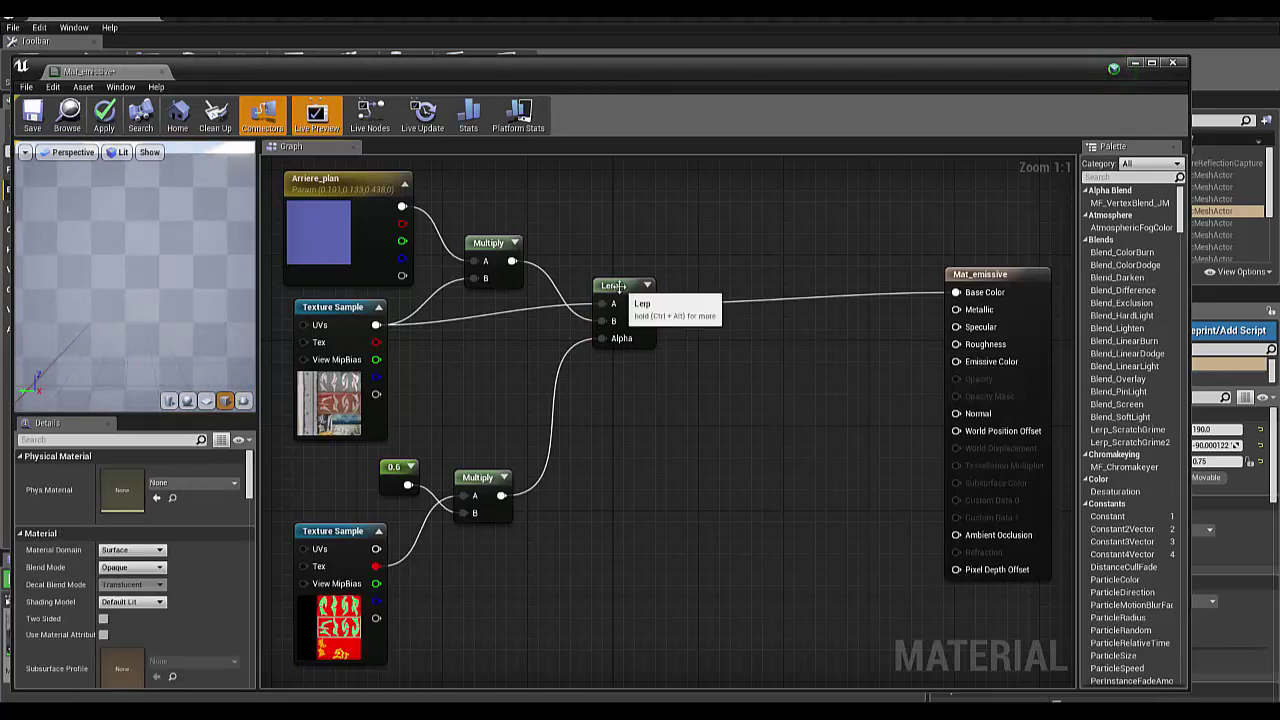
pyautogui.click(614, 286)
pyautogui.hotkey('ctrl', 'w')
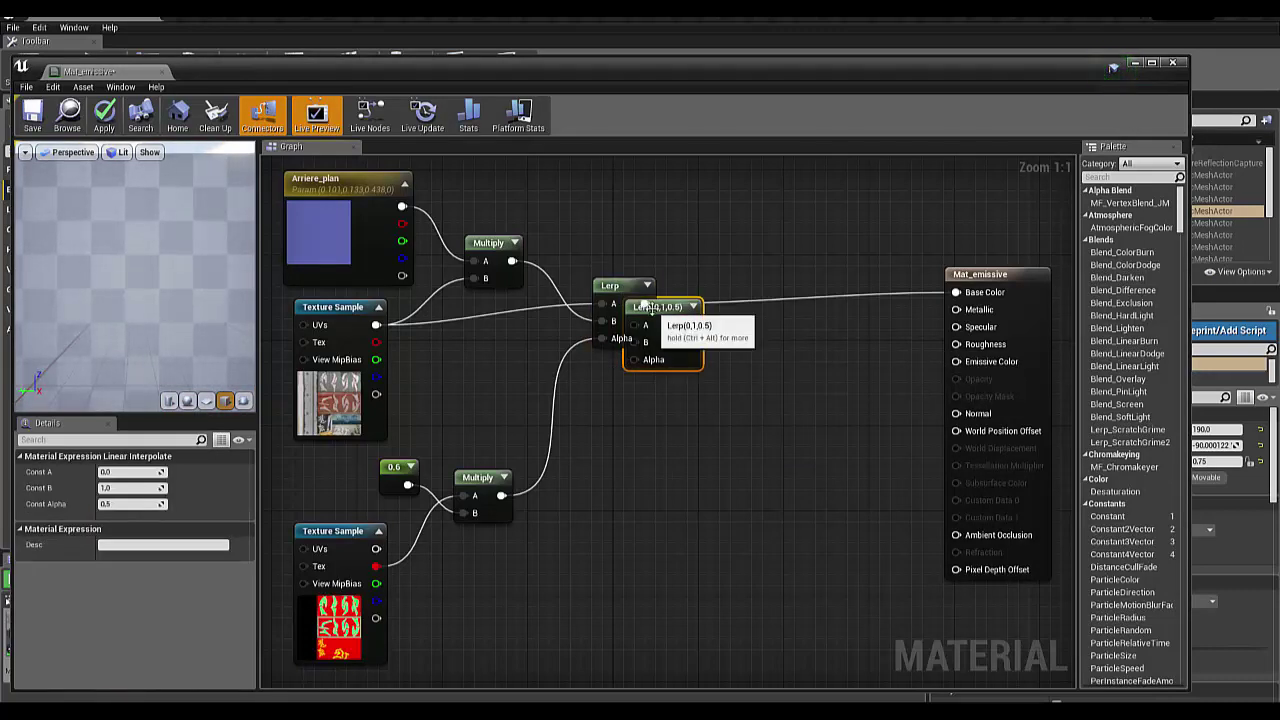
pyautogui.moveTo(640, 306)
pyautogui.mouseDown()
pyautogui.moveTo(838, 348)
pyautogui.moveTo(794, 322)
pyautogui.mouseUp()
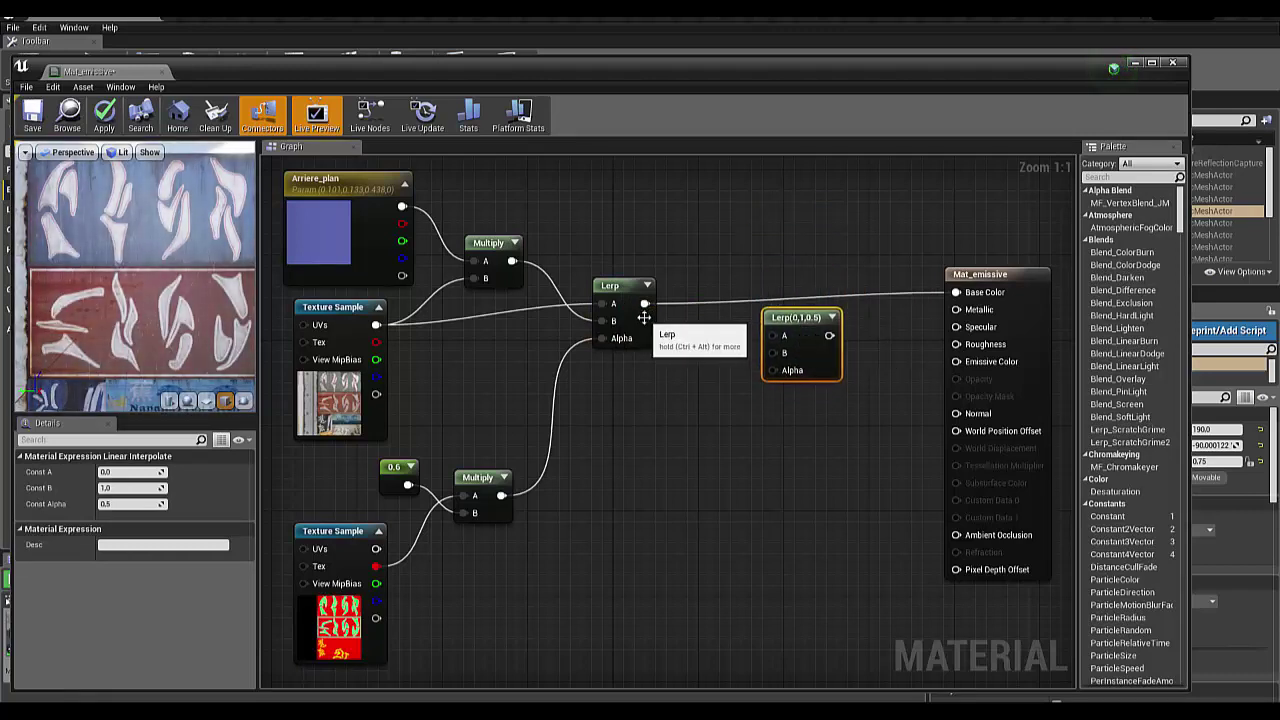
pyautogui.moveTo(646, 304)
pyautogui.mouseDown()
pyautogui.moveTo(660, 325)
pyautogui.moveTo(772, 335)
pyautogui.mouseUp()
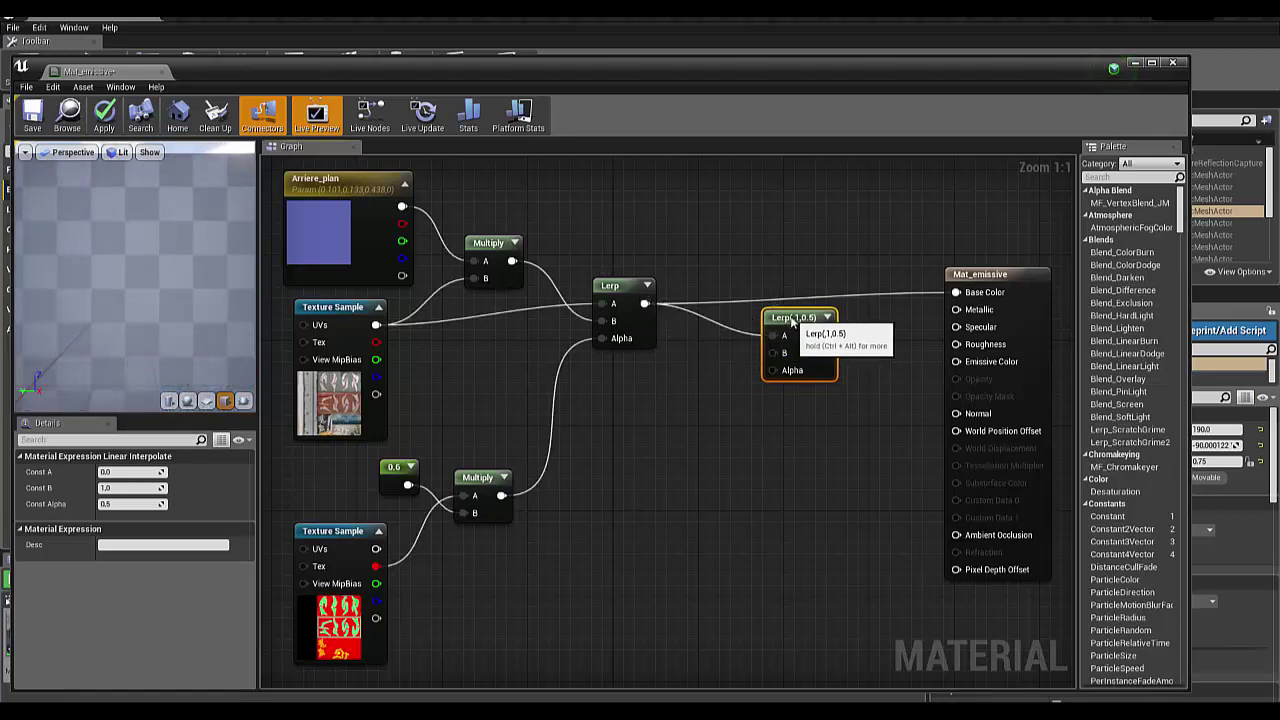
# Step: Copy the 0.6 constant and Multiply, driving the second Lerp's Alpha from the green channel
pyautogui.click(484, 485)
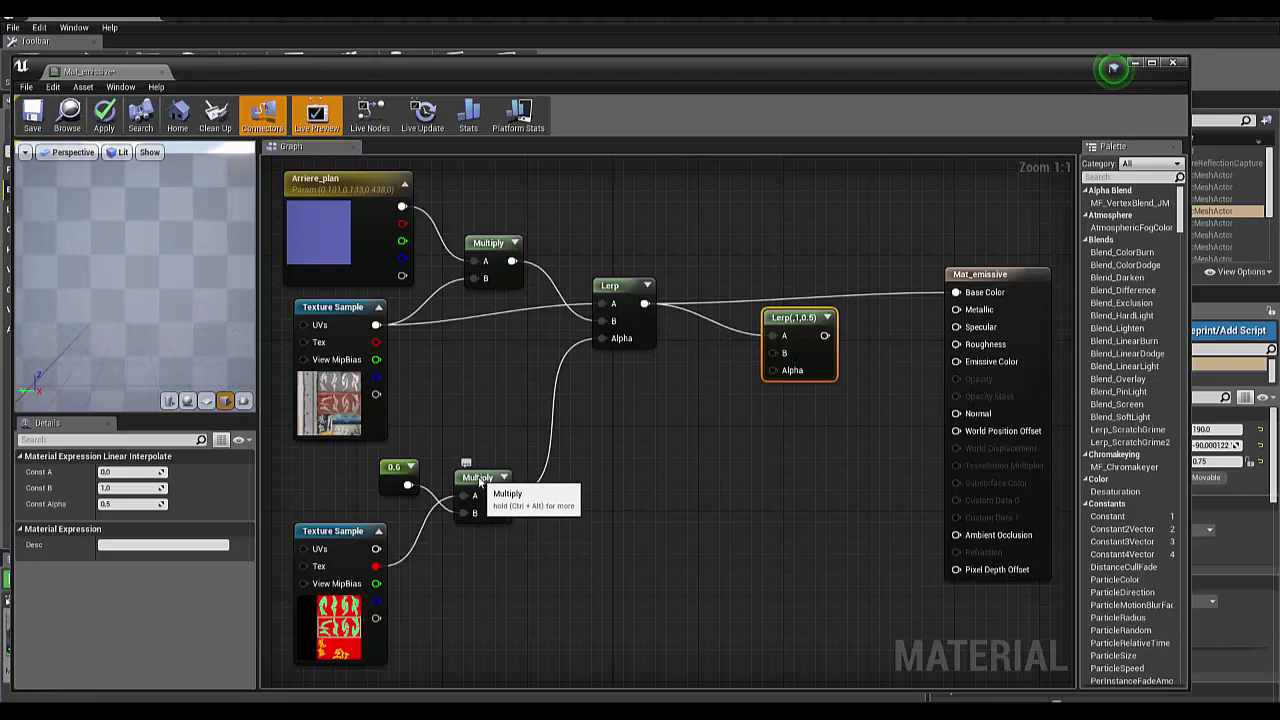
pyautogui.keyDown('ctrl'); pyautogui.click(390, 482); pyautogui.keyUp('ctrl')
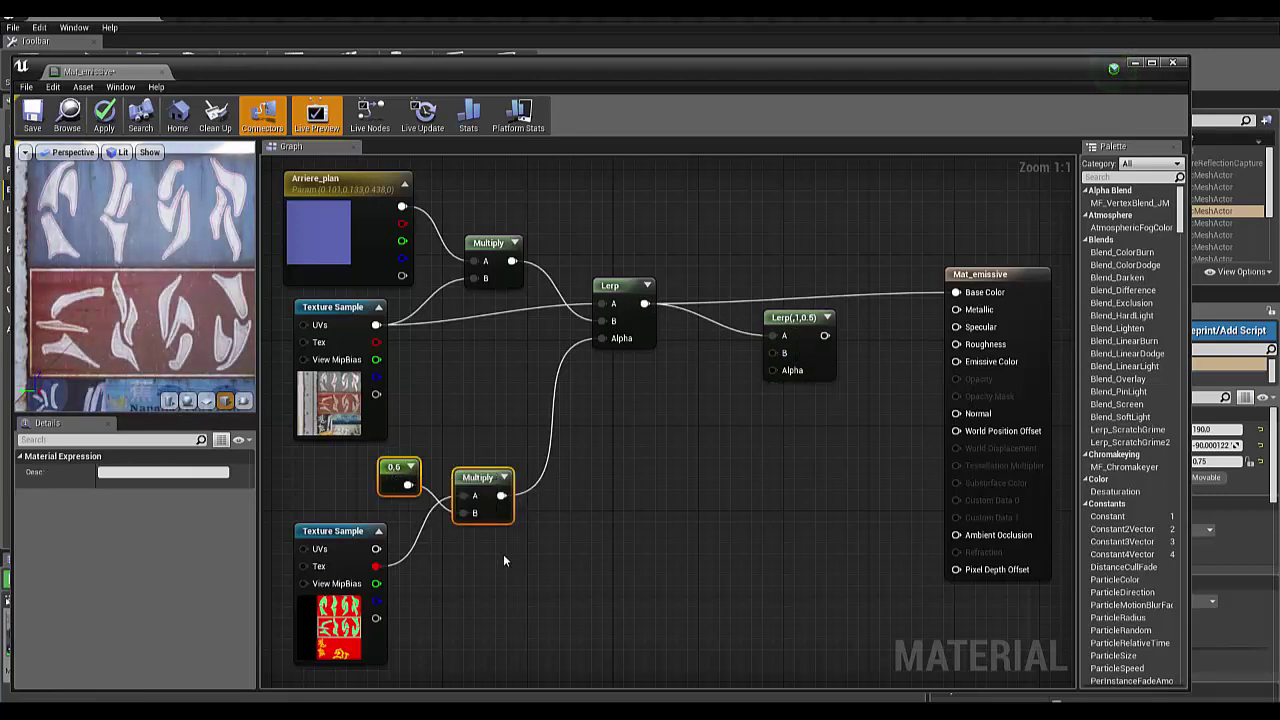
pyautogui.hotkey('ctrl', 'c')
pyautogui.hotkey('ctrl', 'v')
pyautogui.moveTo(602, 563); pyautogui.dragTo(623, 531)
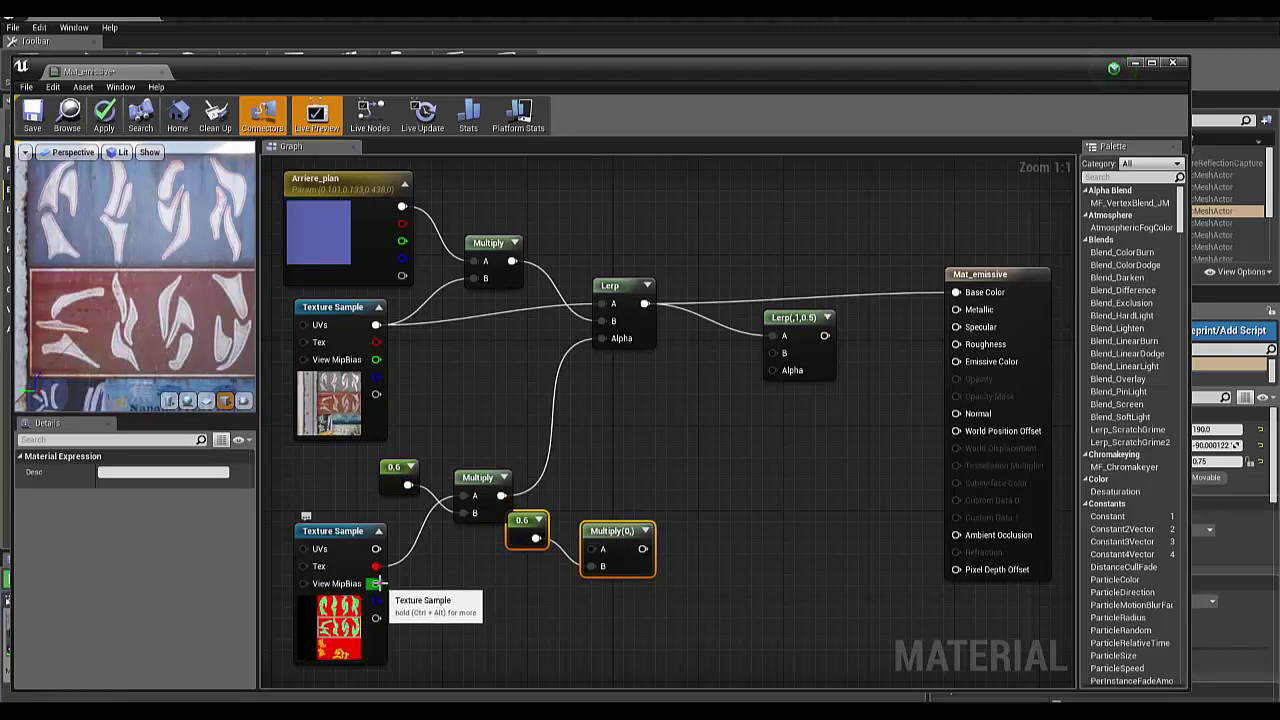
pyautogui.moveTo(372, 584)
pyautogui.mouseDown()
pyautogui.moveTo(490, 594)
pyautogui.moveTo(603, 566)
pyautogui.moveTo(778, 378)
pyautogui.mouseUp()
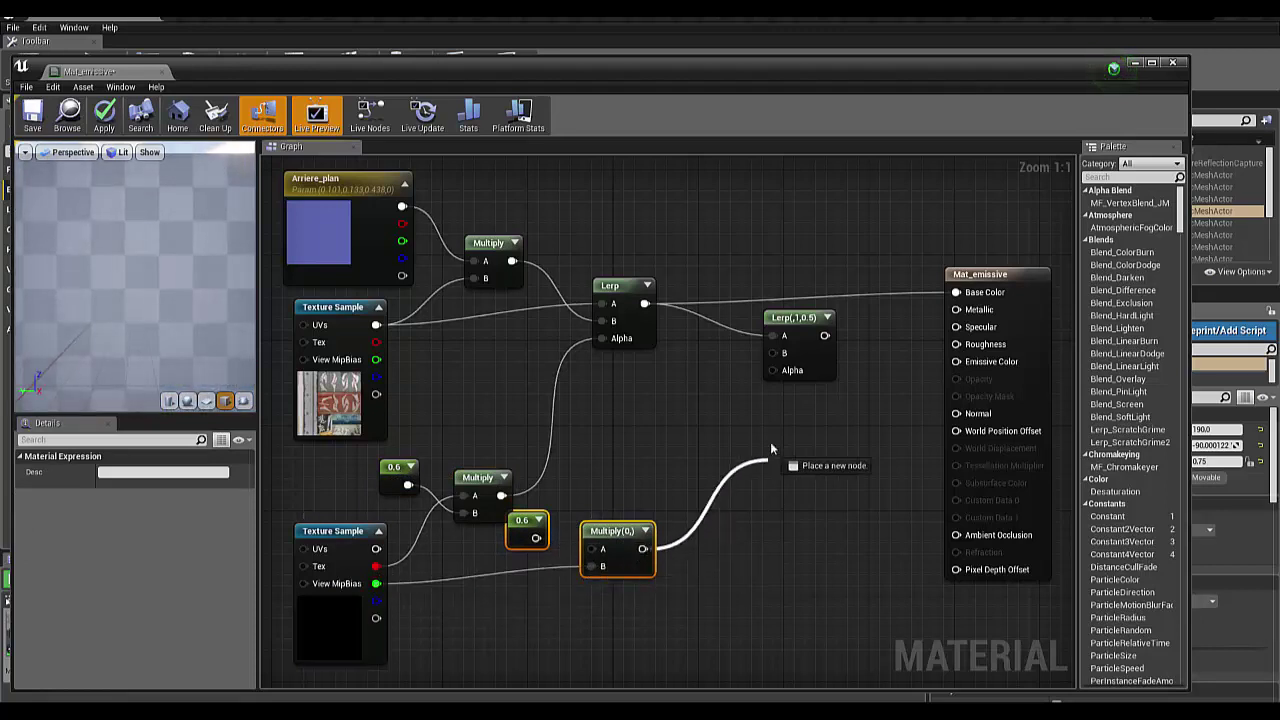
pyautogui.click(805, 323)
pyautogui.moveTo(805, 323); pyautogui.dragTo(805, 334)
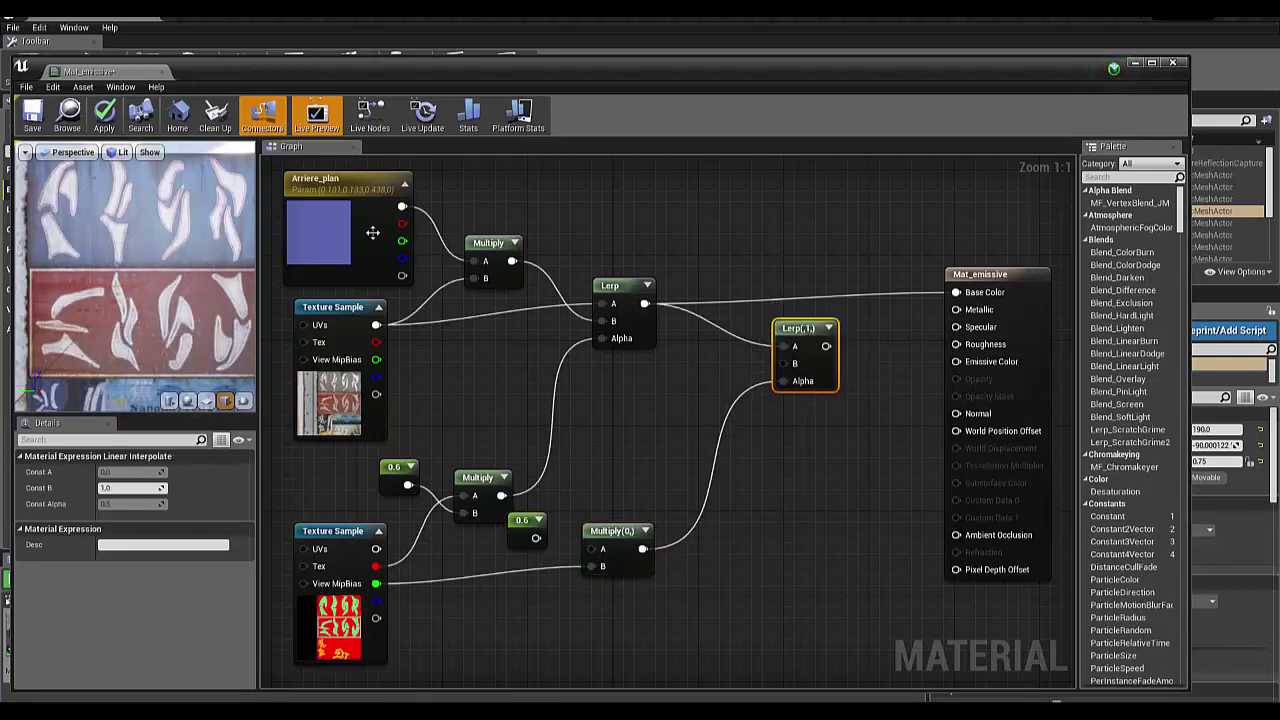
pyautogui.click(365, 185)
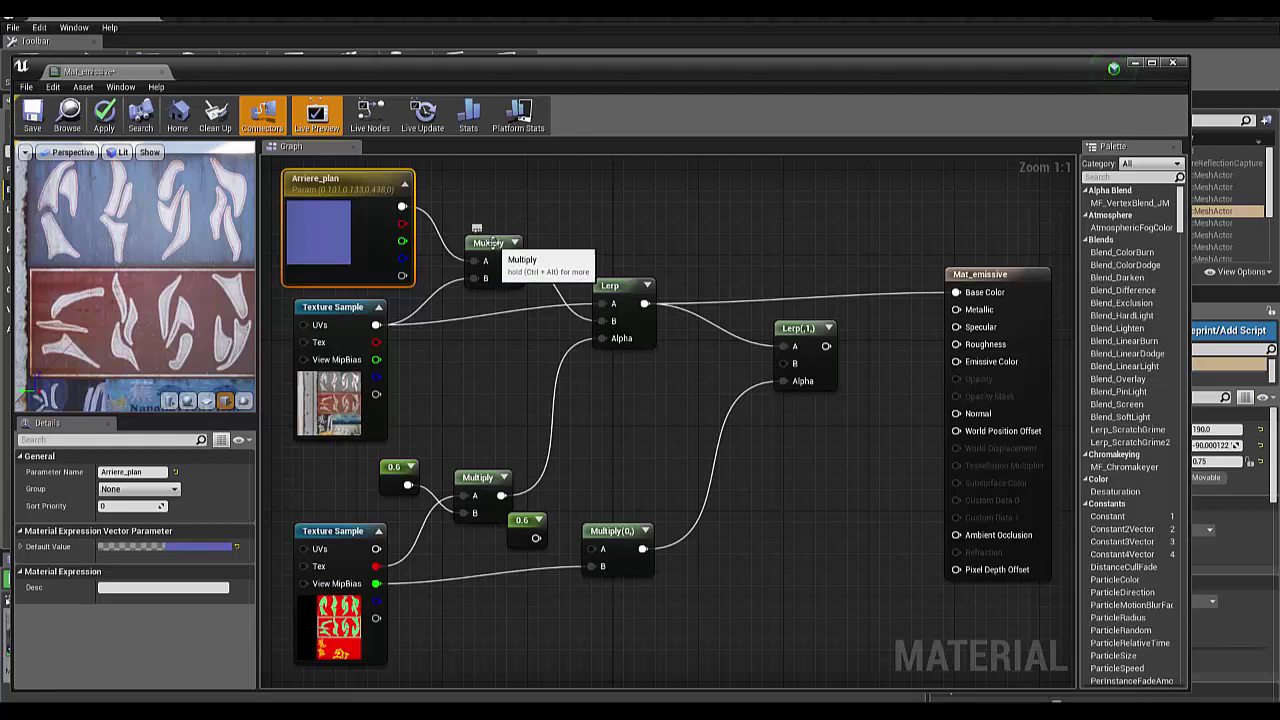
# Step: Duplicate Arriere_plan and its Multiply, wiring the copy into the second Lerp's B
pyautogui.keyDown('ctrl'); pyautogui.click(490, 240); pyautogui.keyUp('ctrl')
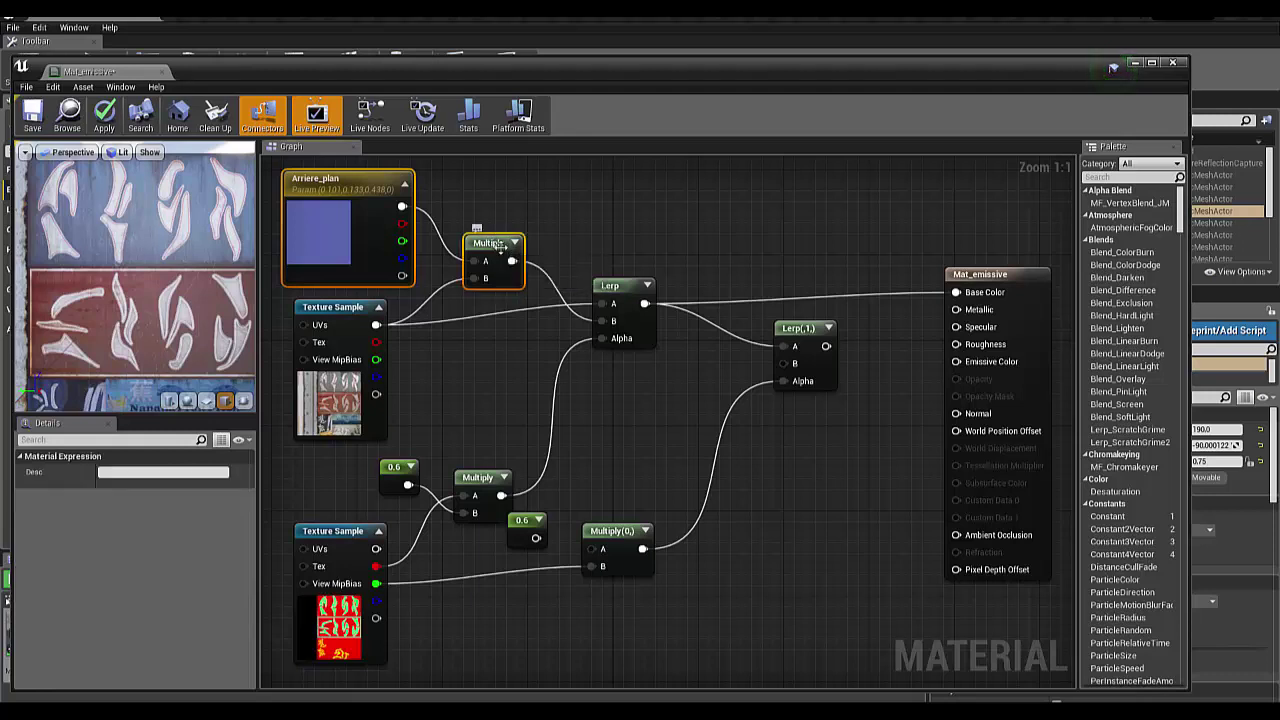
pyautogui.hotkey('ctrl', 'c')
pyautogui.hotkey('ctrl', 'v')
pyautogui.moveTo(512, 248); pyautogui.dragTo(648, 260)
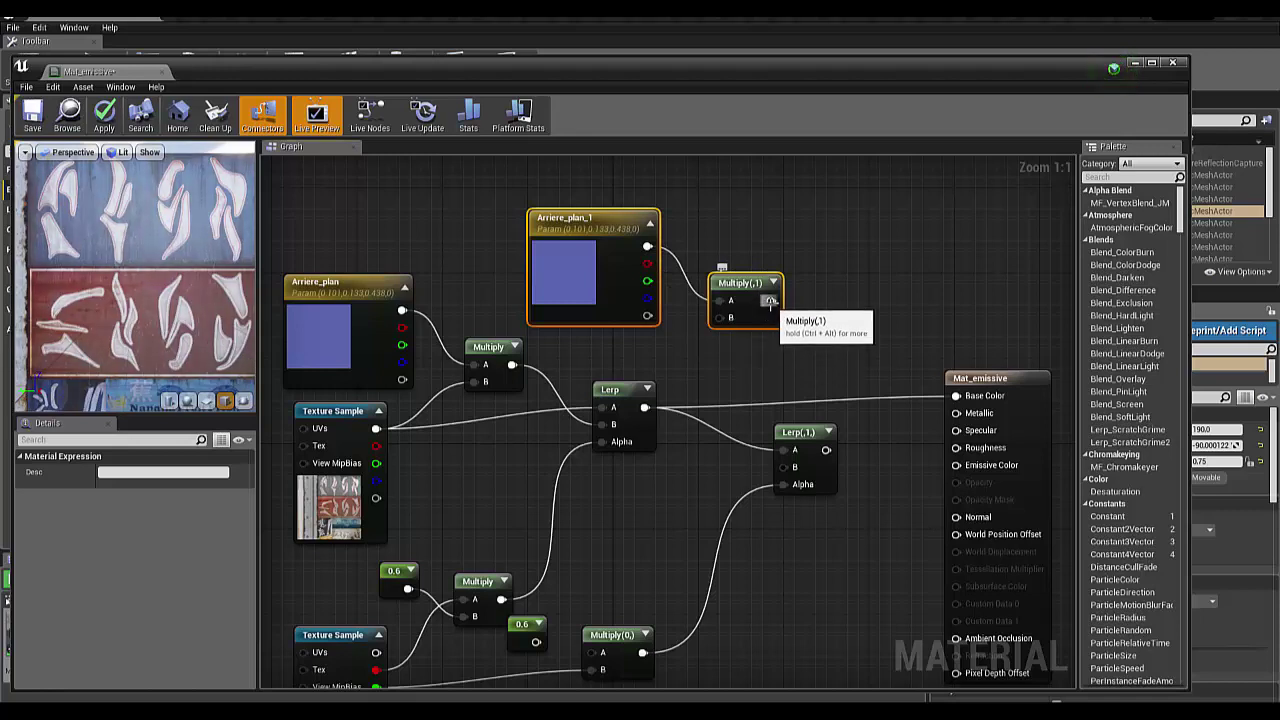
pyautogui.moveTo(771, 300); pyautogui.dragTo(781, 450)
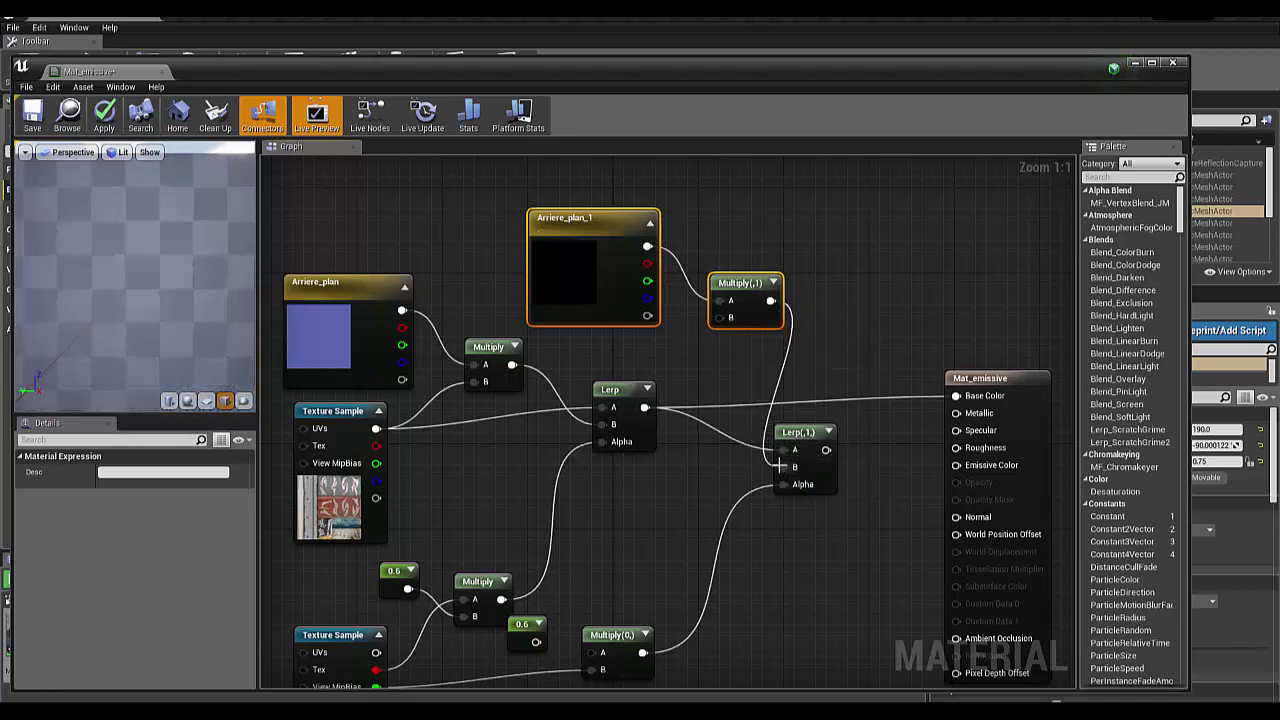
pyautogui.moveTo(566, 222); pyautogui.dragTo(533, 225)
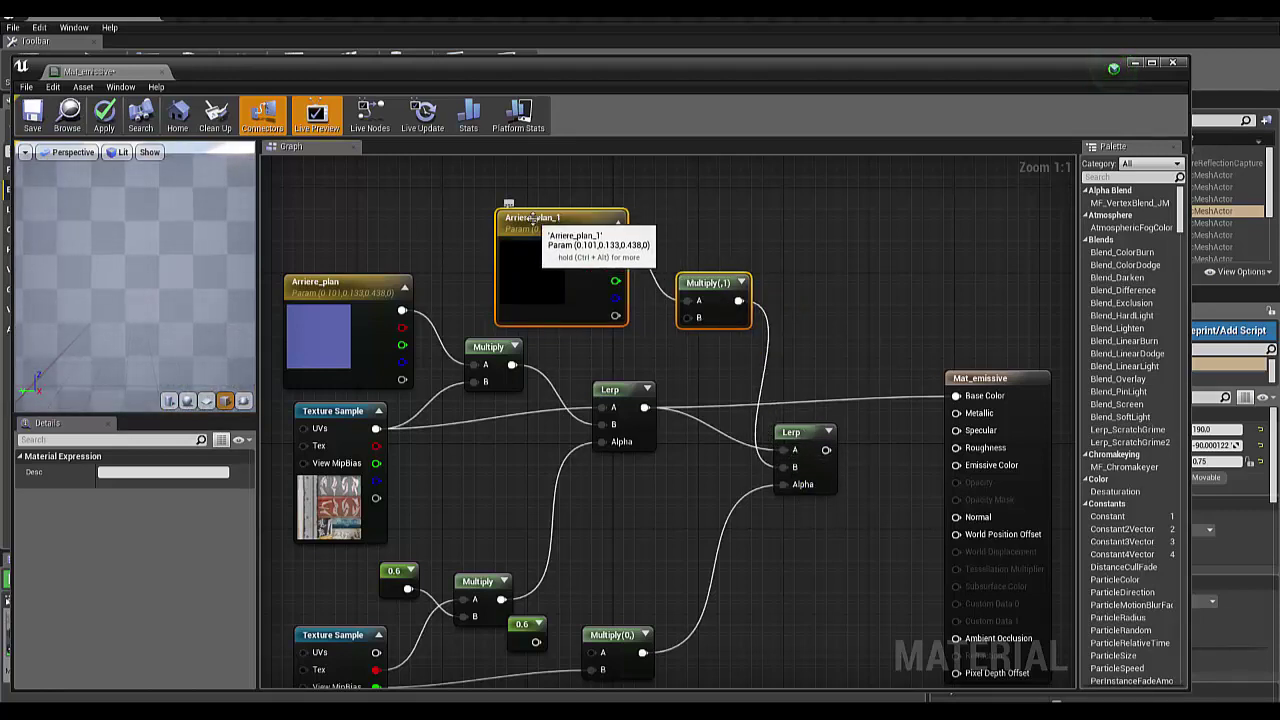
# Step: Rename the copied colour parameter to signes
pyautogui.click(533, 220)
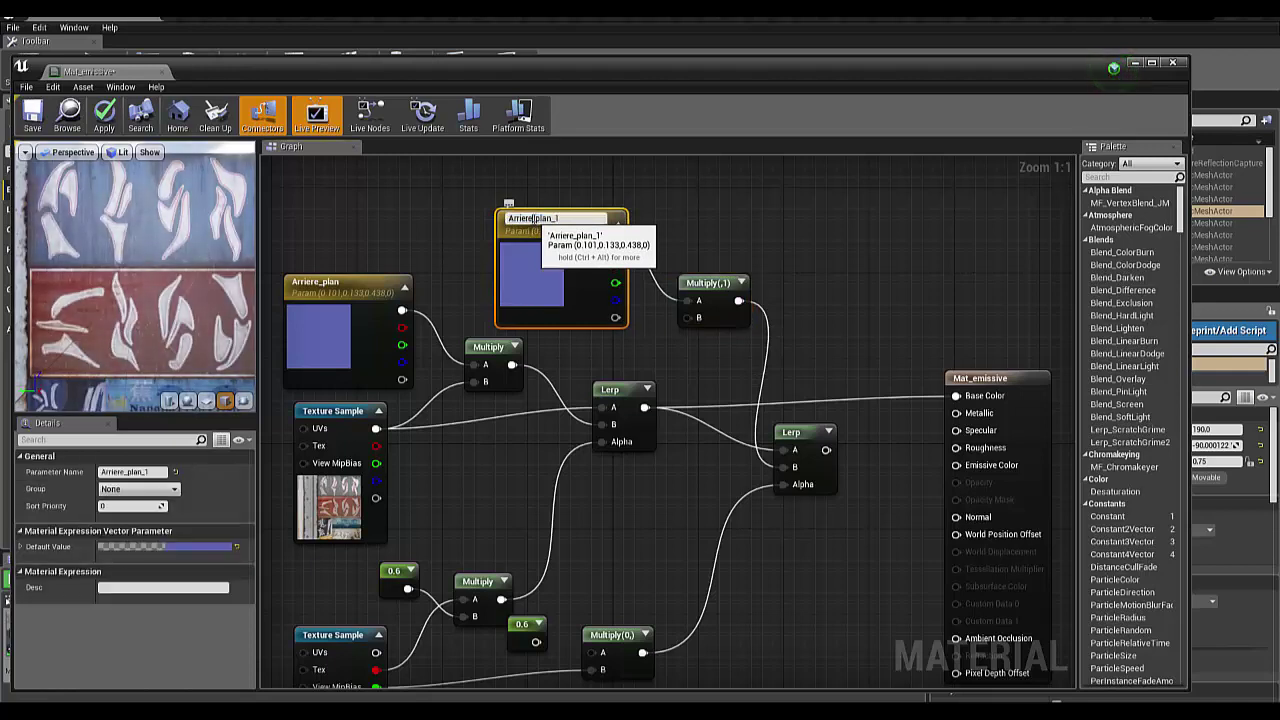
pyautogui.doubleClick(533, 218)
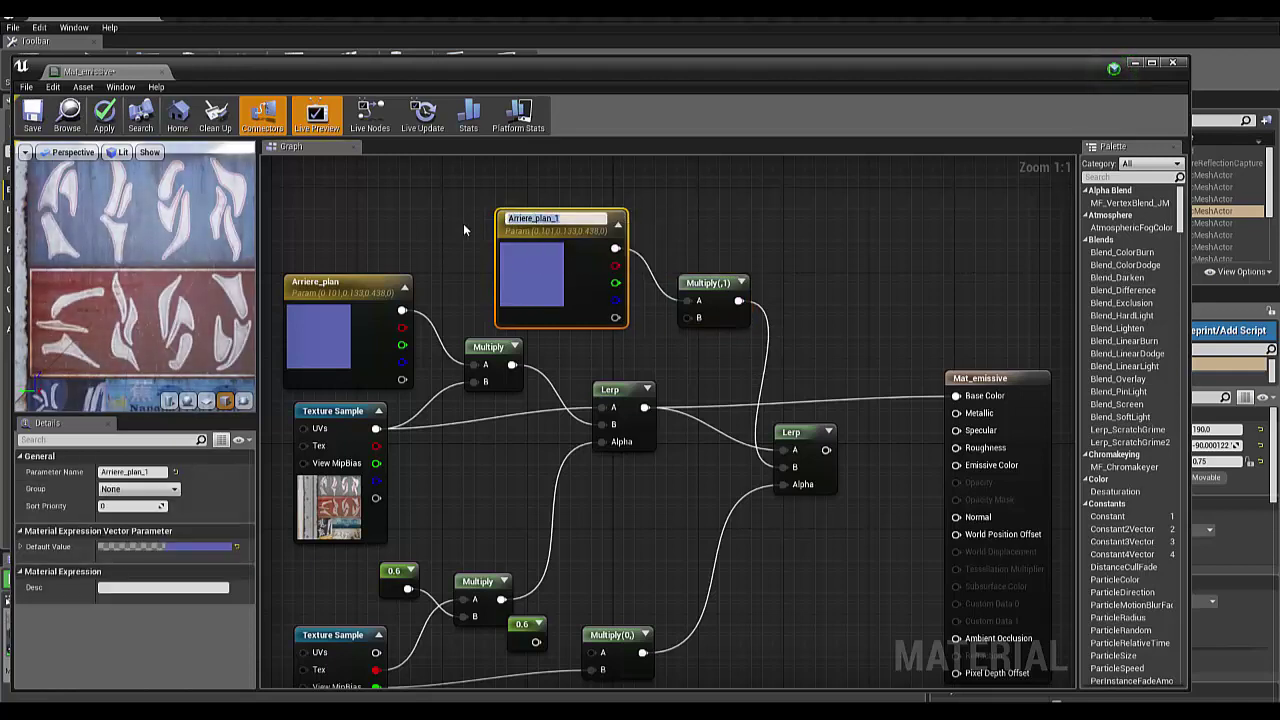
pyautogui.write('signes')
pyautogui.press('Return')
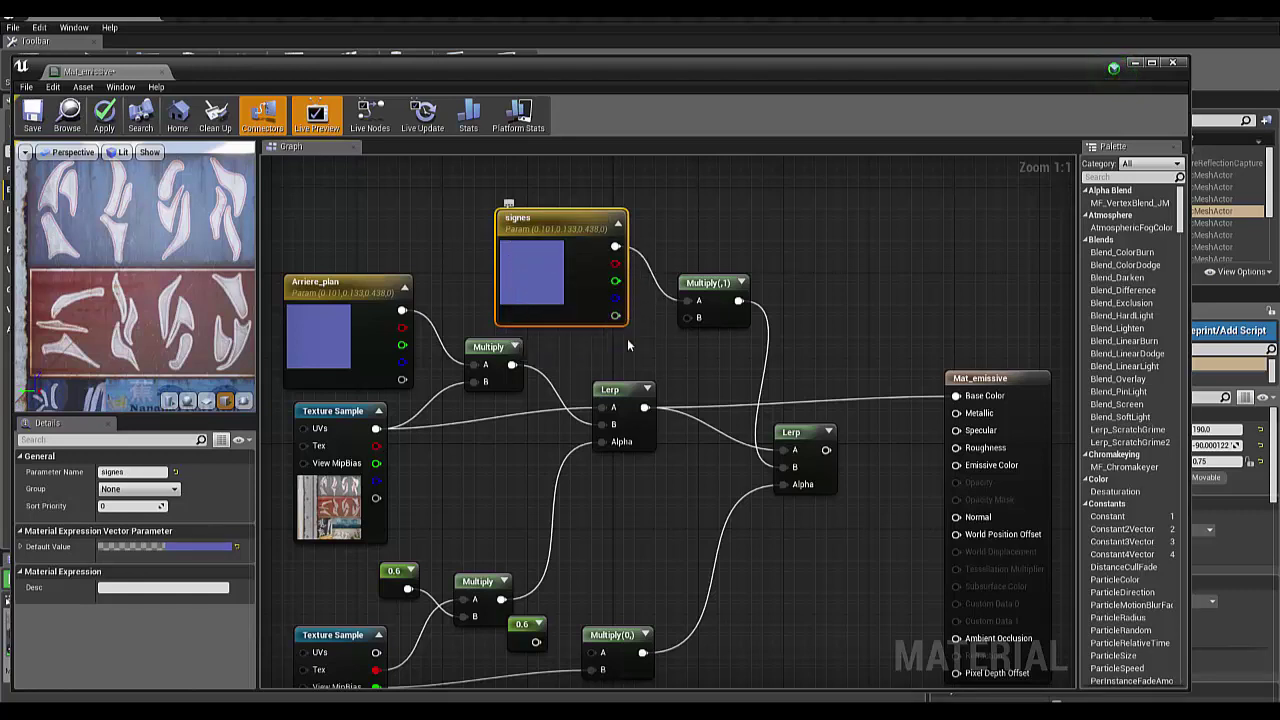
# Step: Send the second Lerp to Base Color and set signes to magenta 0.444, 0.0051, 0.49
pyautogui.moveTo(825, 450); pyautogui.dragTo(956, 395)
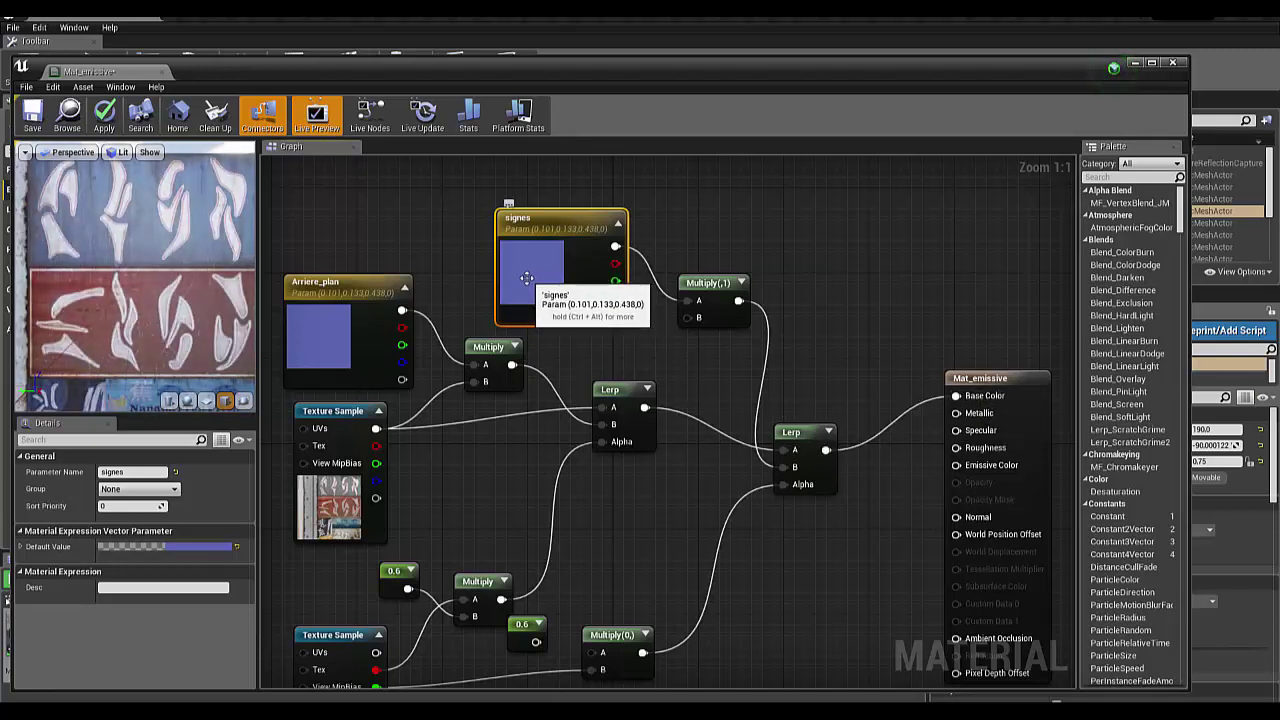
pyautogui.doubleClick(529, 284)
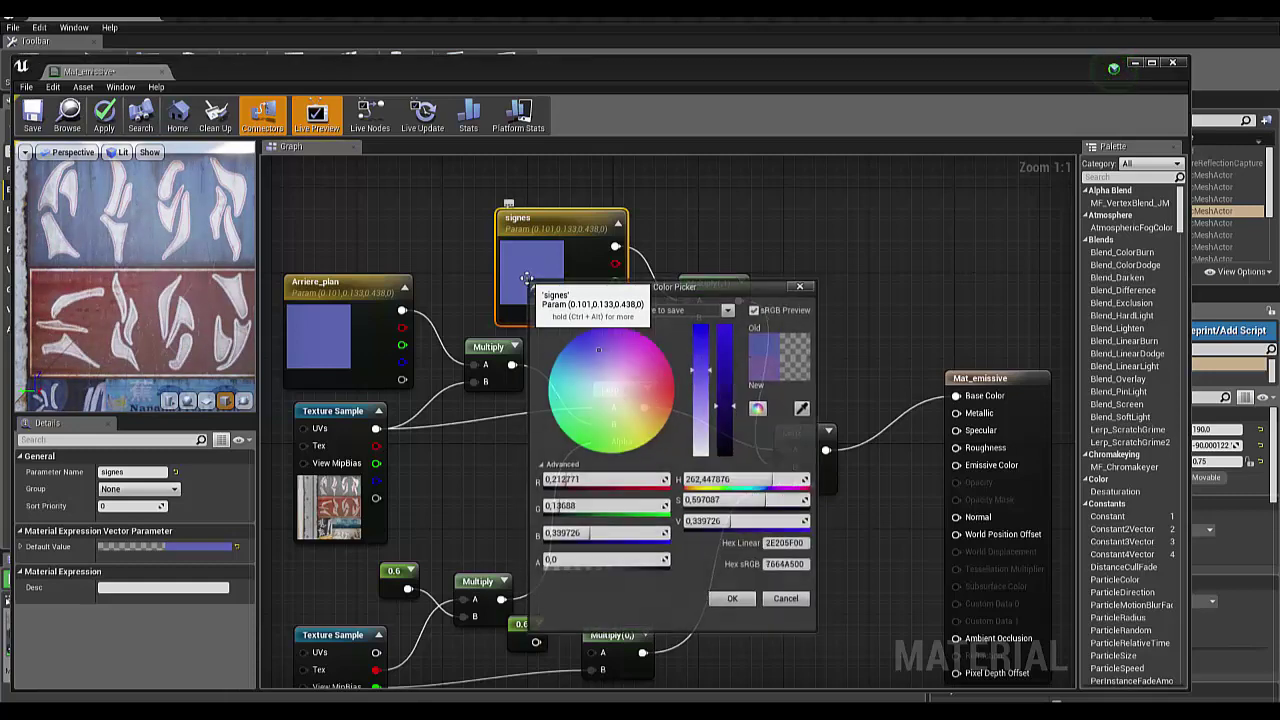
pyautogui.moveTo(609, 398); pyautogui.dragTo(580, 437)
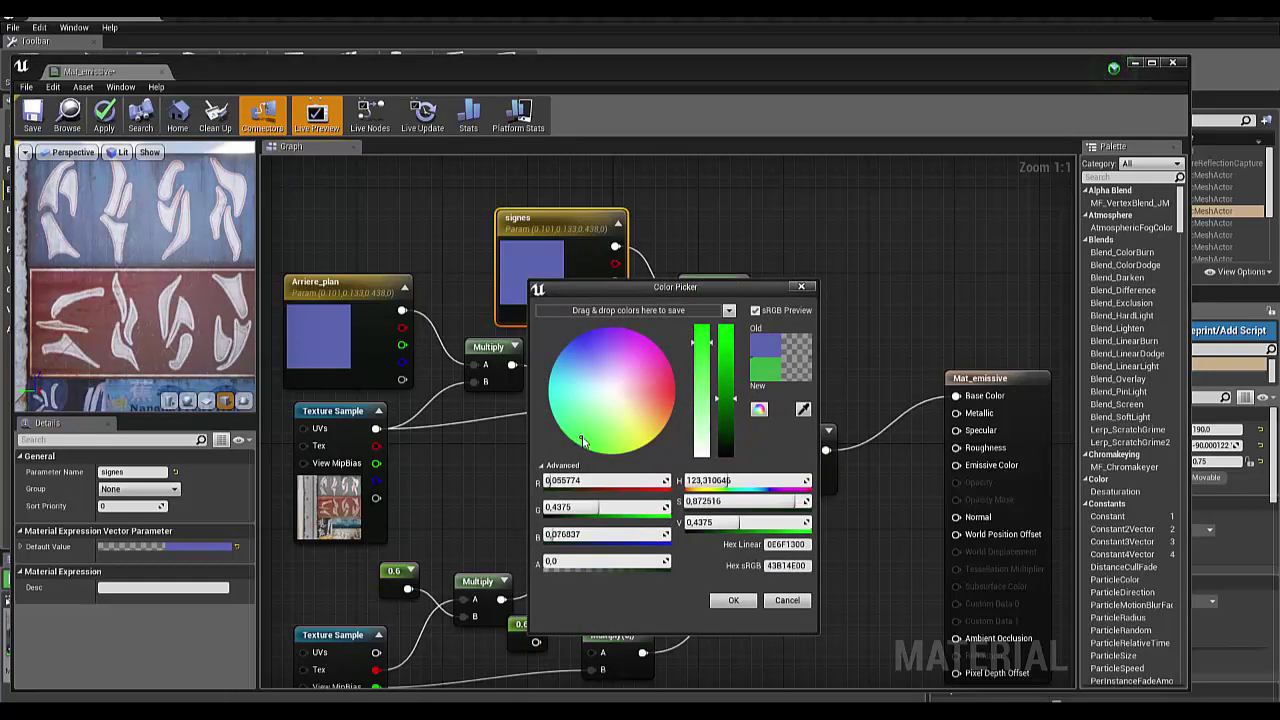
pyautogui.click(723, 371)
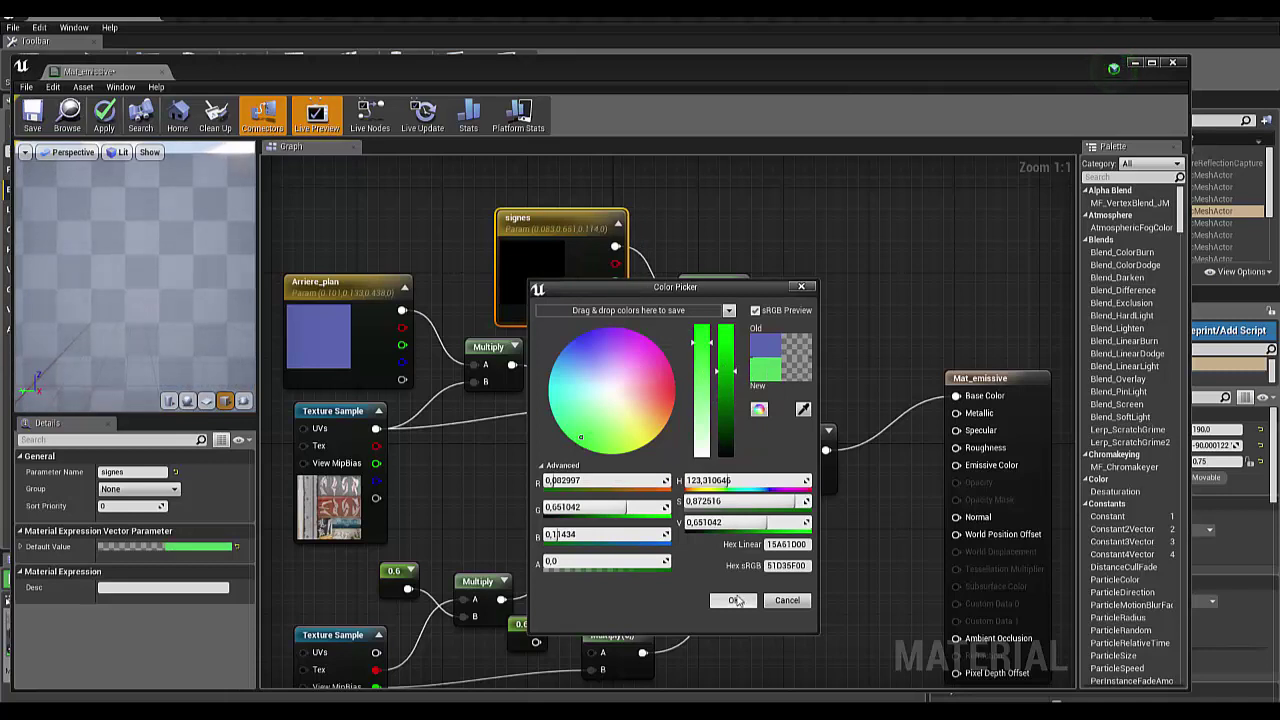
pyautogui.moveTo(659, 395); pyautogui.dragTo(634, 343)
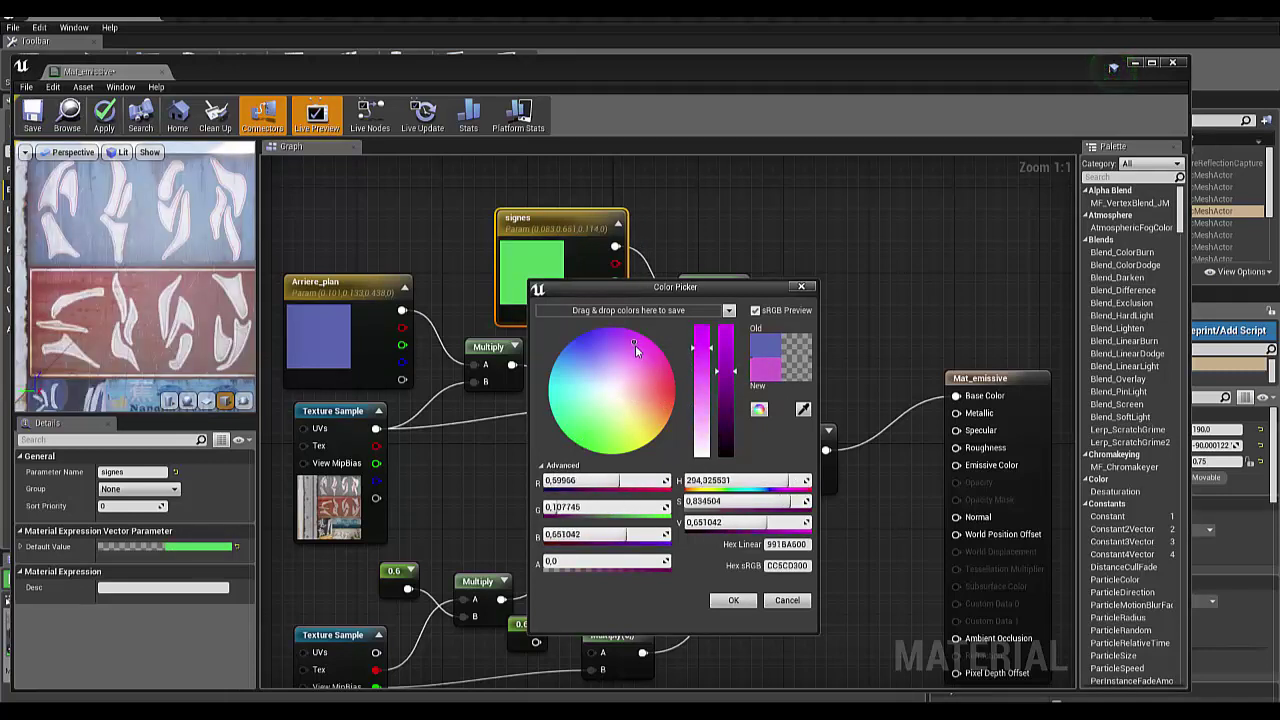
pyautogui.moveTo(723, 352)
pyautogui.mouseDown()
pyautogui.moveTo(723, 393)
pyautogui.moveTo(701, 328)
pyautogui.mouseUp()
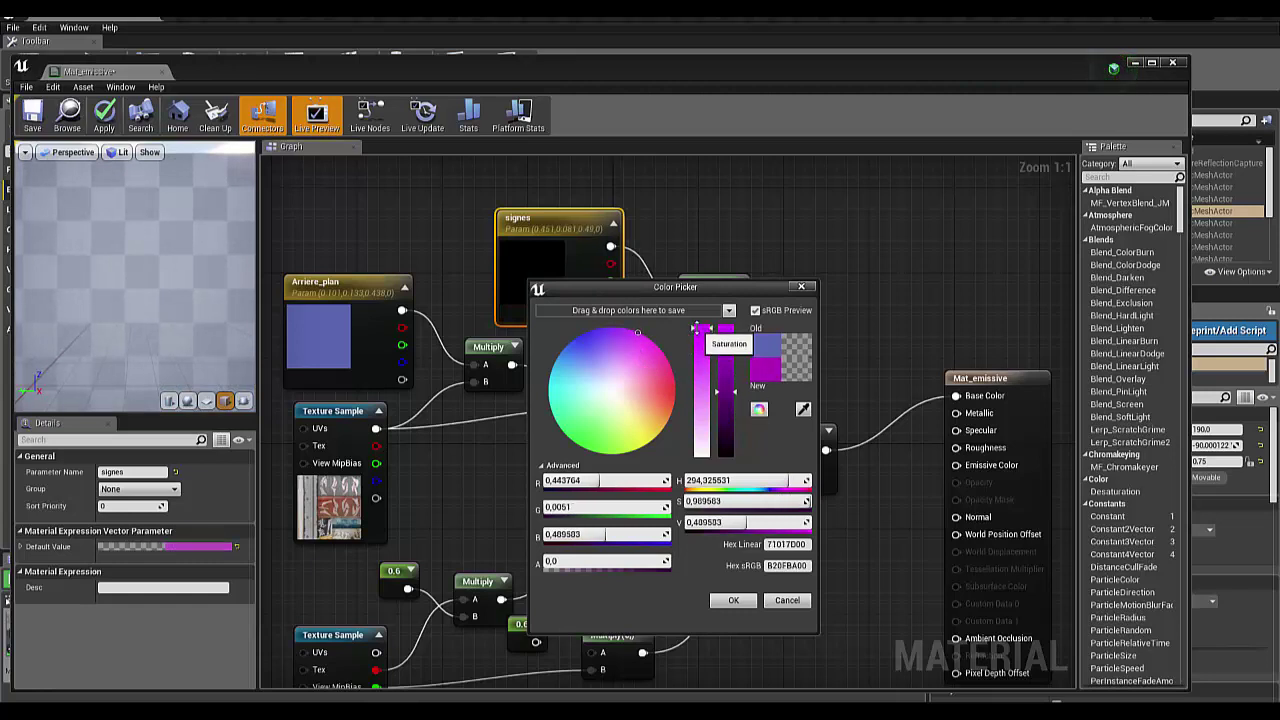
pyautogui.click(734, 601)
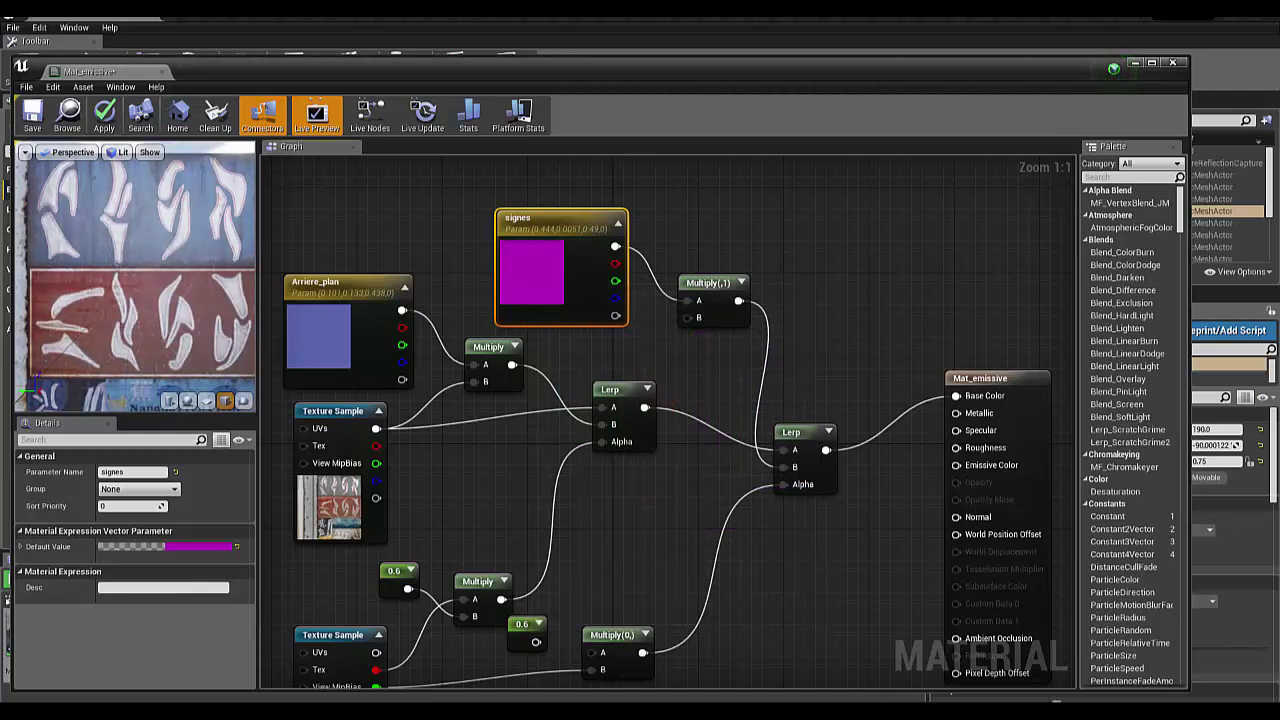
pyautogui.moveTo(700, 500); pyautogui.dragTo(704, 393, button='right')
pyautogui.moveTo(630, 437); pyautogui.dragTo(635, 422, button='right')
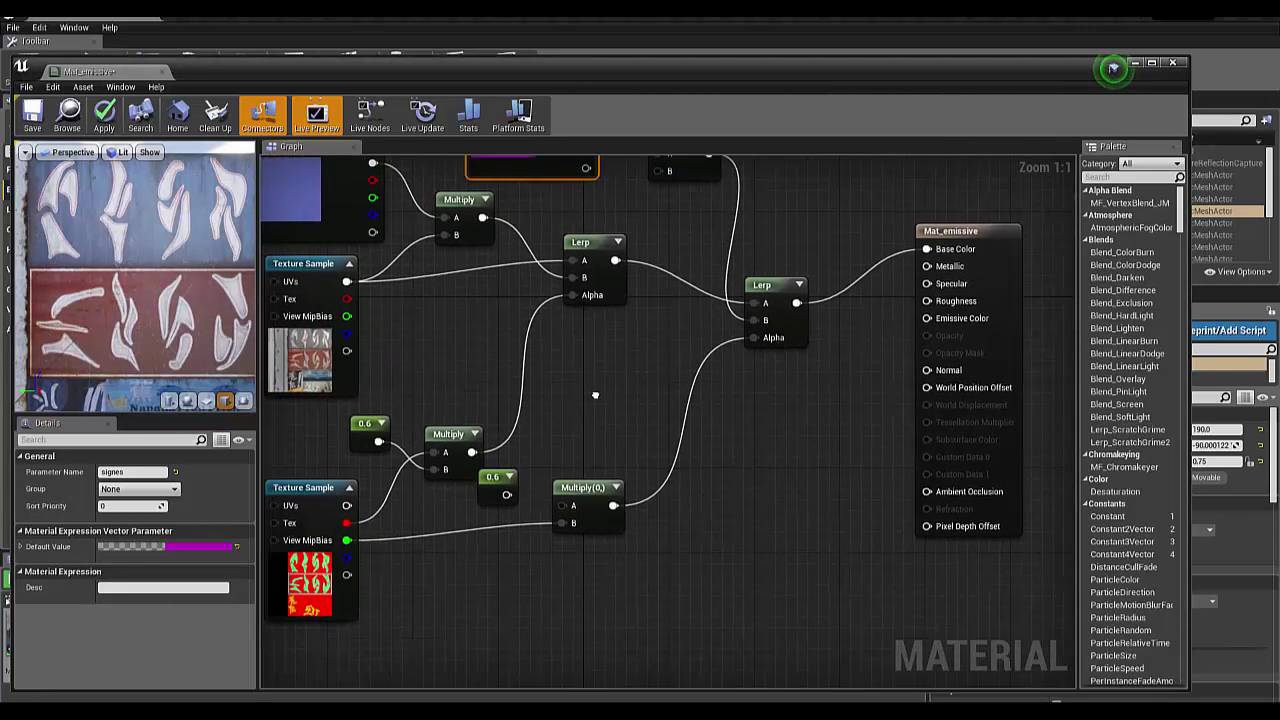
# Step: Wire the 0.6 constant into Multiply(0)'s A input, then select the signes colour parameter
pyautogui.moveTo(545, 519); pyautogui.dragTo(597, 535)
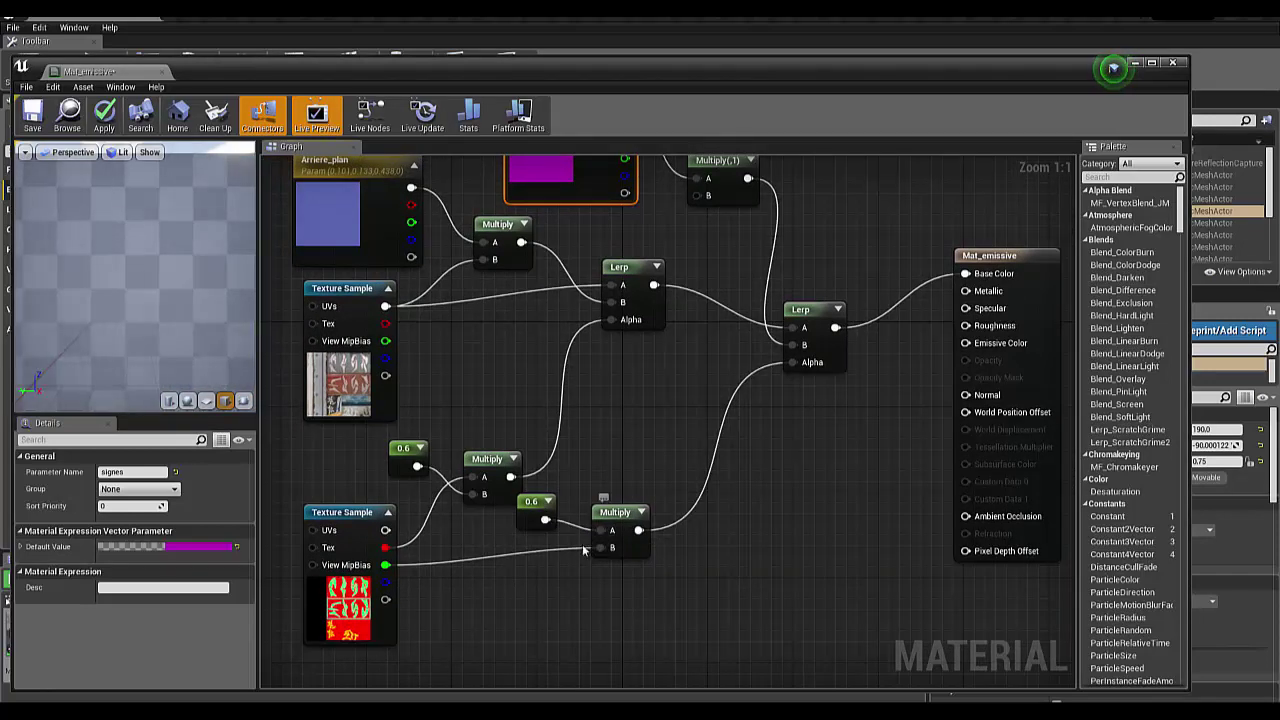
pyautogui.click(536, 508)
pyautogui.moveTo(536, 510); pyautogui.dragTo(556, 510)
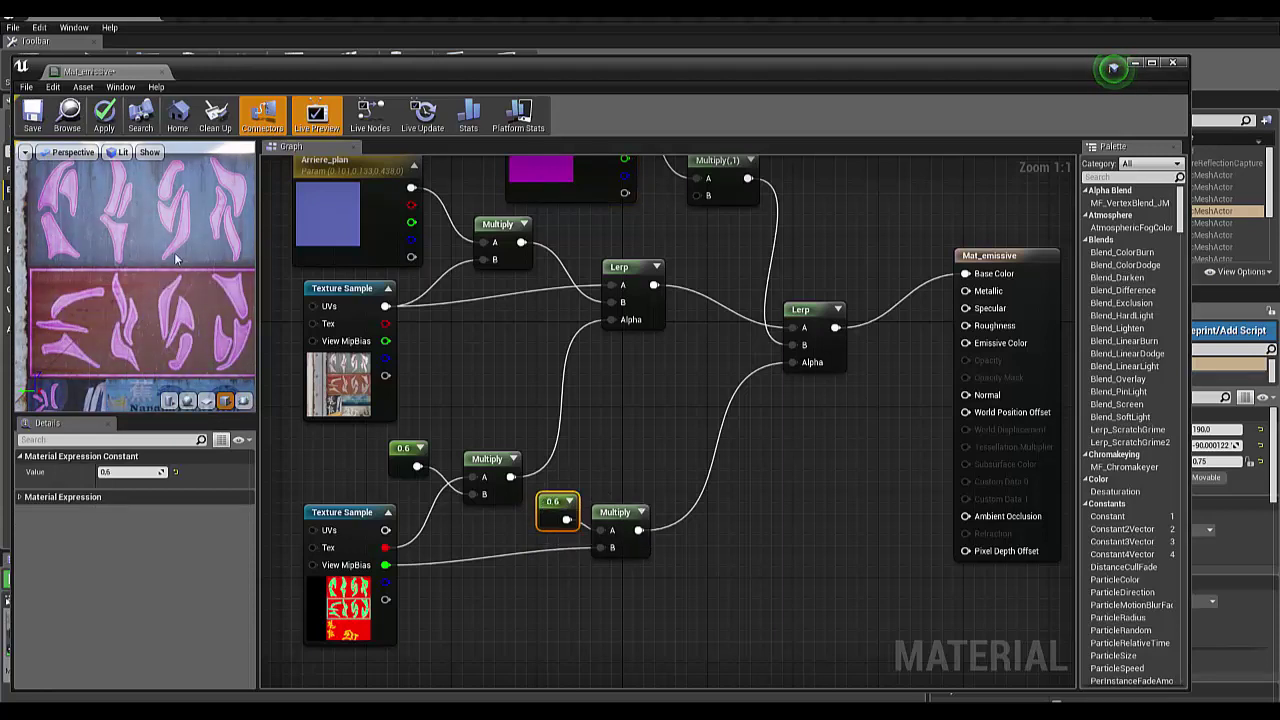
pyautogui.moveTo(614, 240); pyautogui.dragTo(612, 259, button='right')
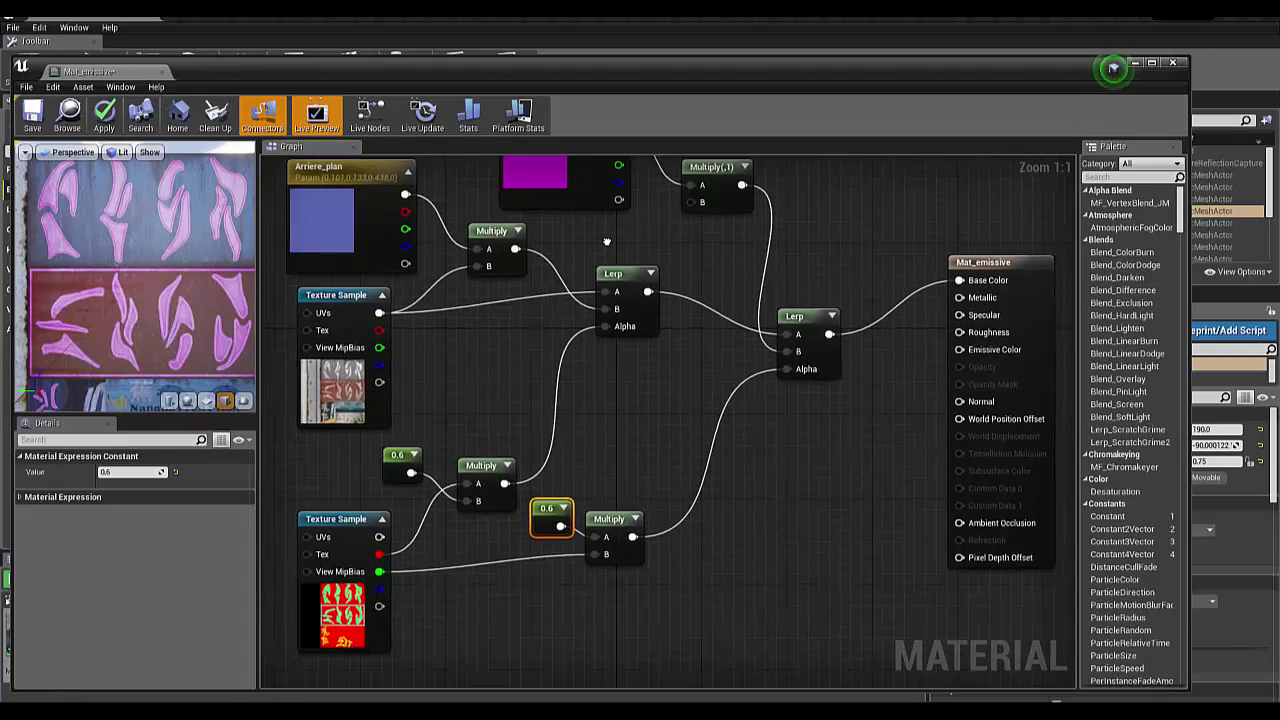
pyautogui.click(544, 183)
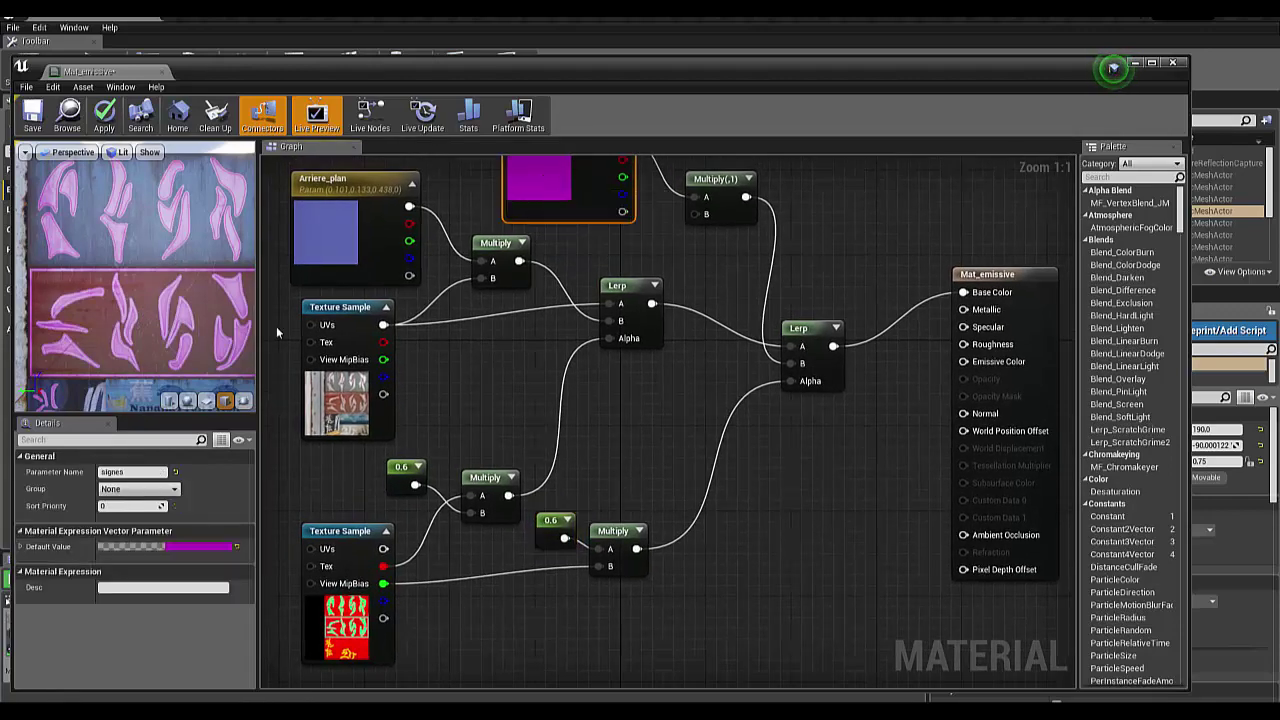
# Step: Set the signes default colour to a bright salmon orange (0.911, 0.345, 0.226)
pyautogui.click(119, 548)
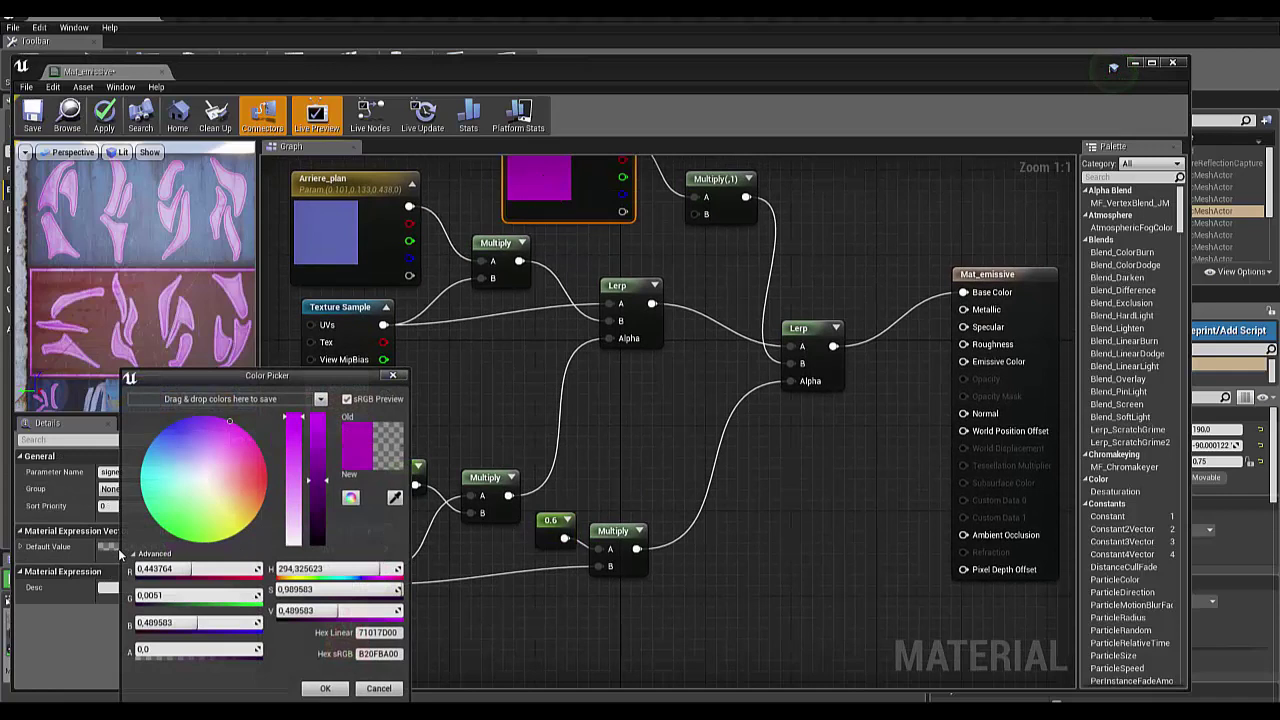
pyautogui.click(232, 486)
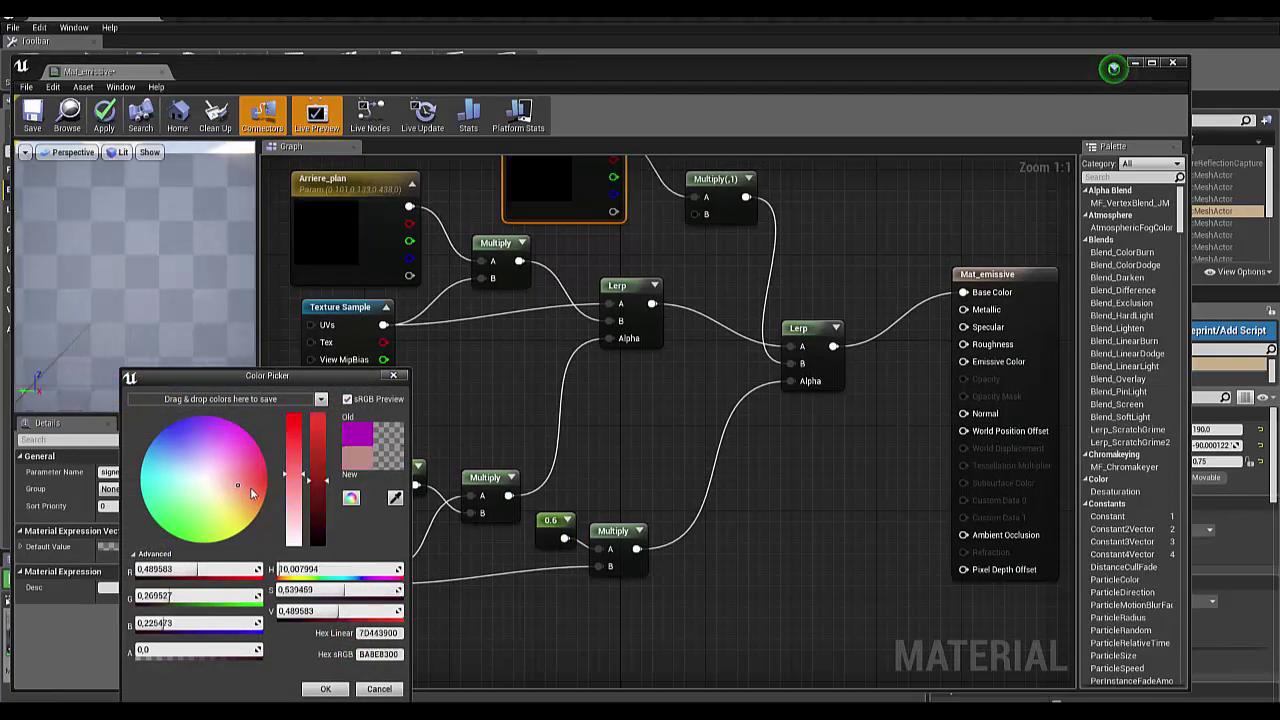
pyautogui.click(250, 487)
pyautogui.moveTo(316, 478); pyautogui.dragTo(316, 426)
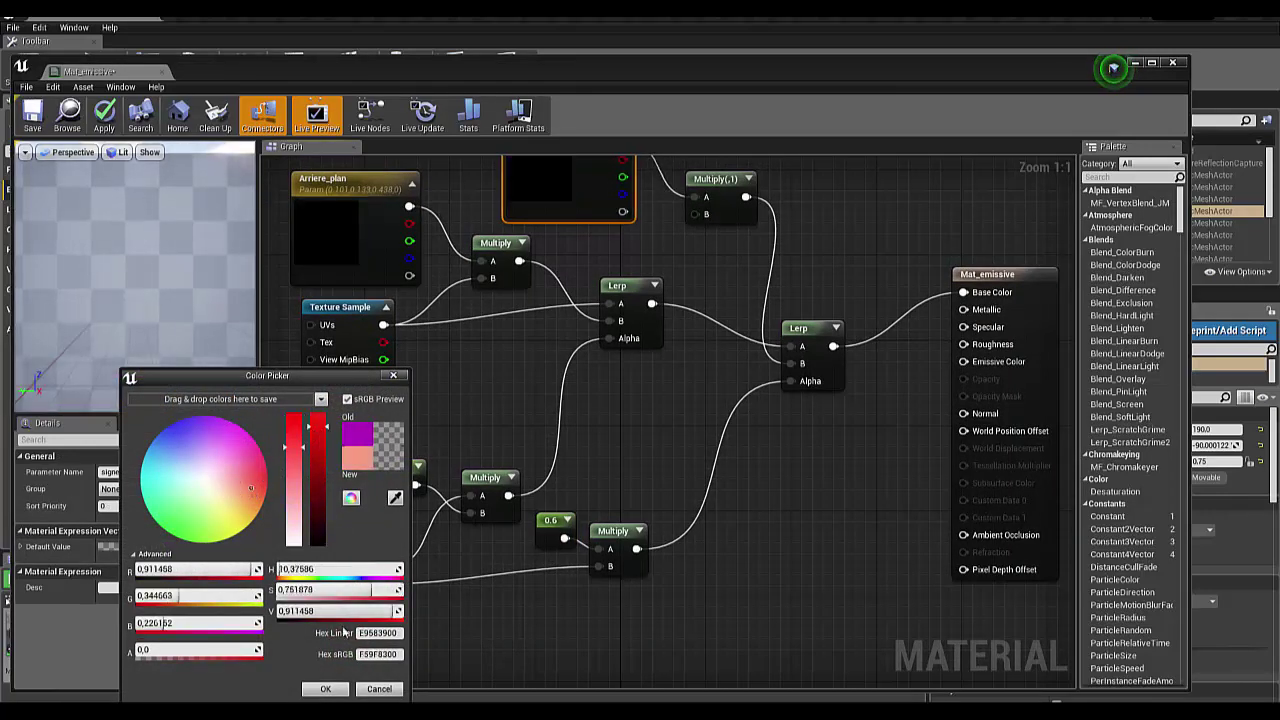
pyautogui.click(330, 689)
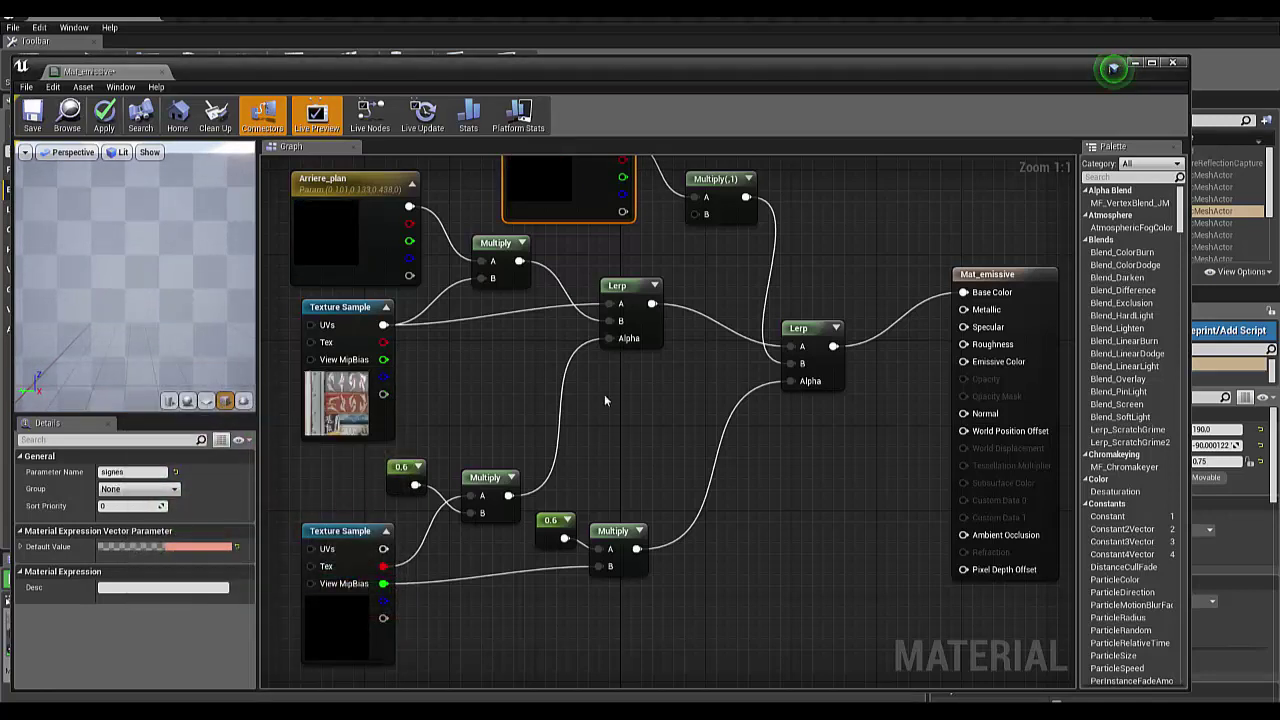
pyautogui.moveTo(613, 538); pyautogui.dragTo(635, 549)
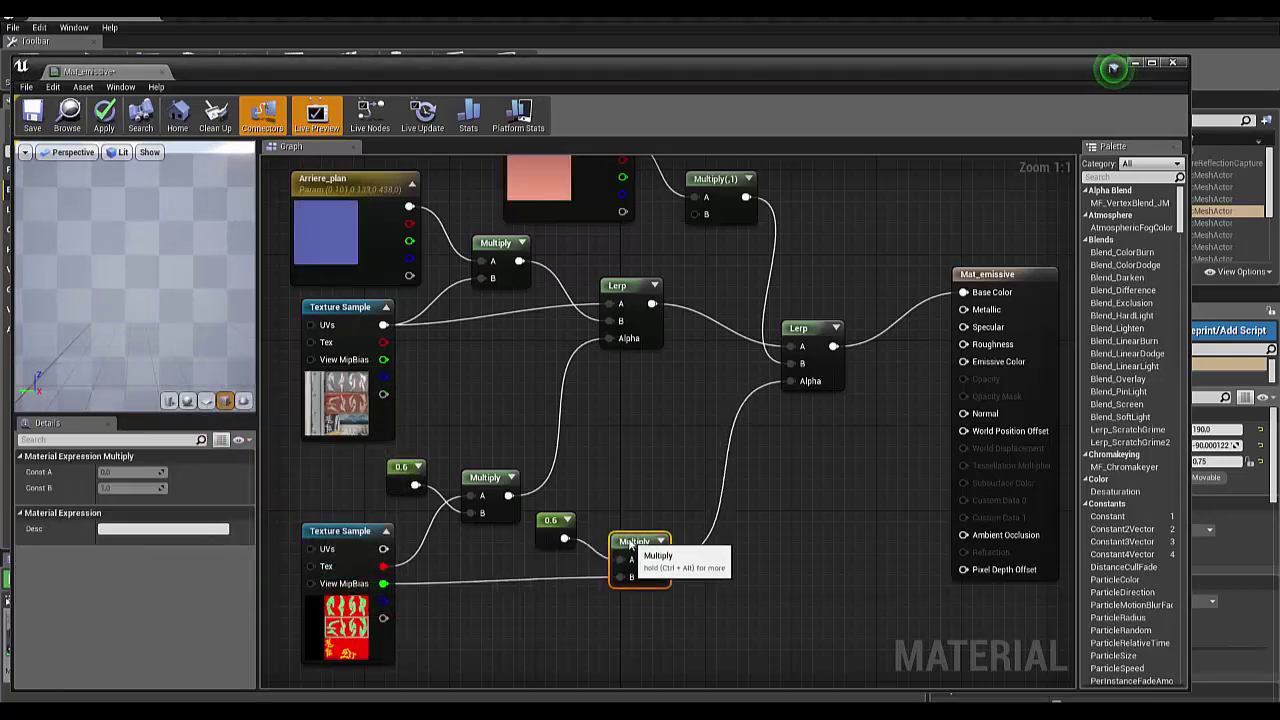
# Step: Change the Multiply(0) constant's value from 0.6 to 1.0
pyautogui.click(552, 522)
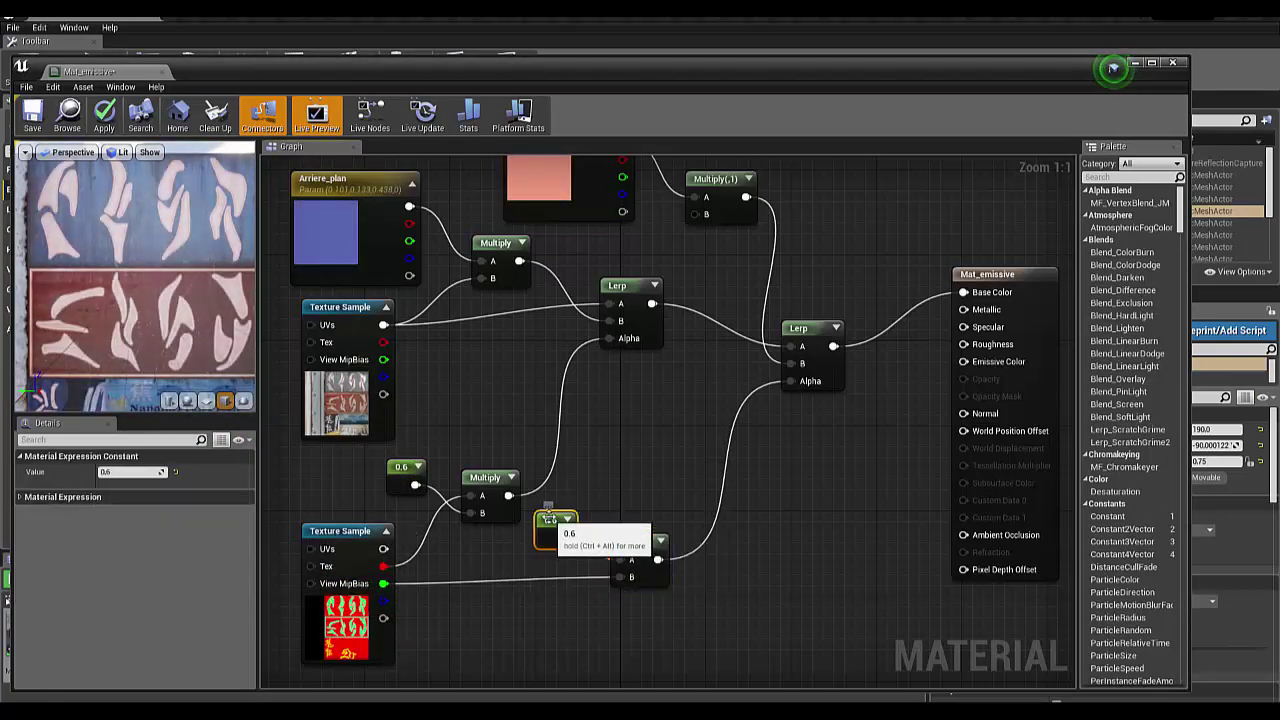
pyautogui.click(118, 472)
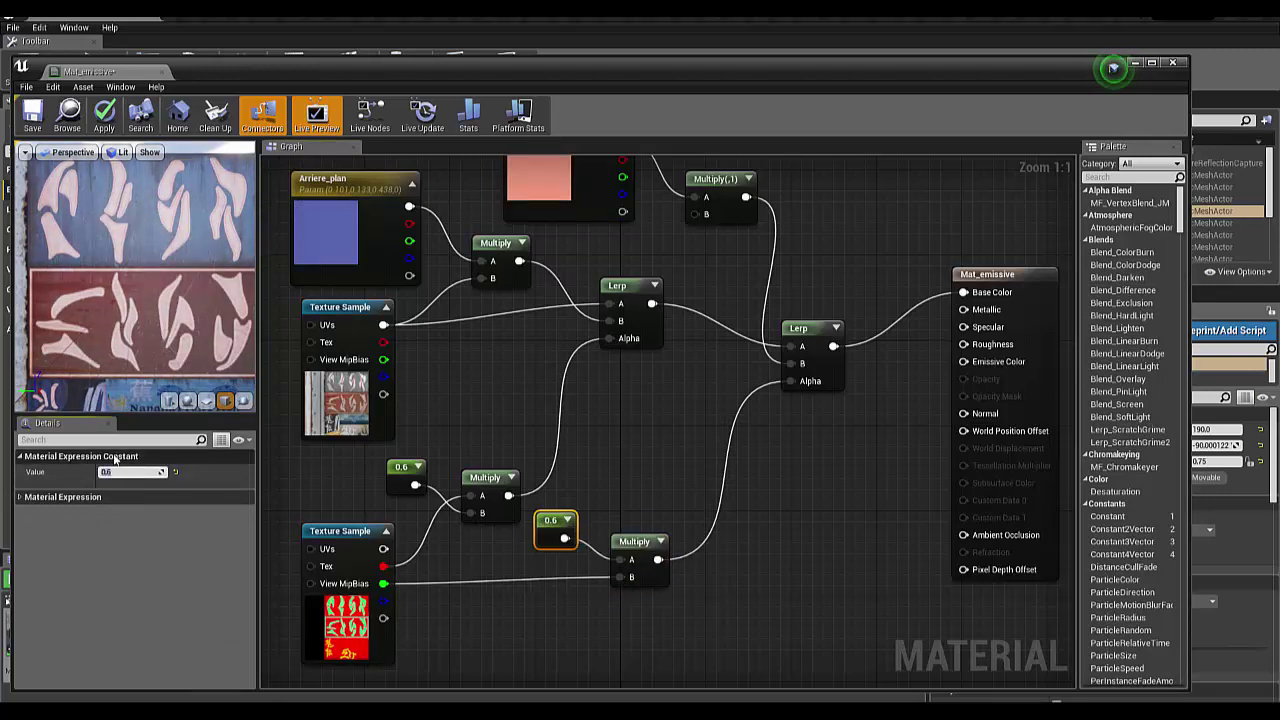
pyautogui.write('1')
pyautogui.press('Return')
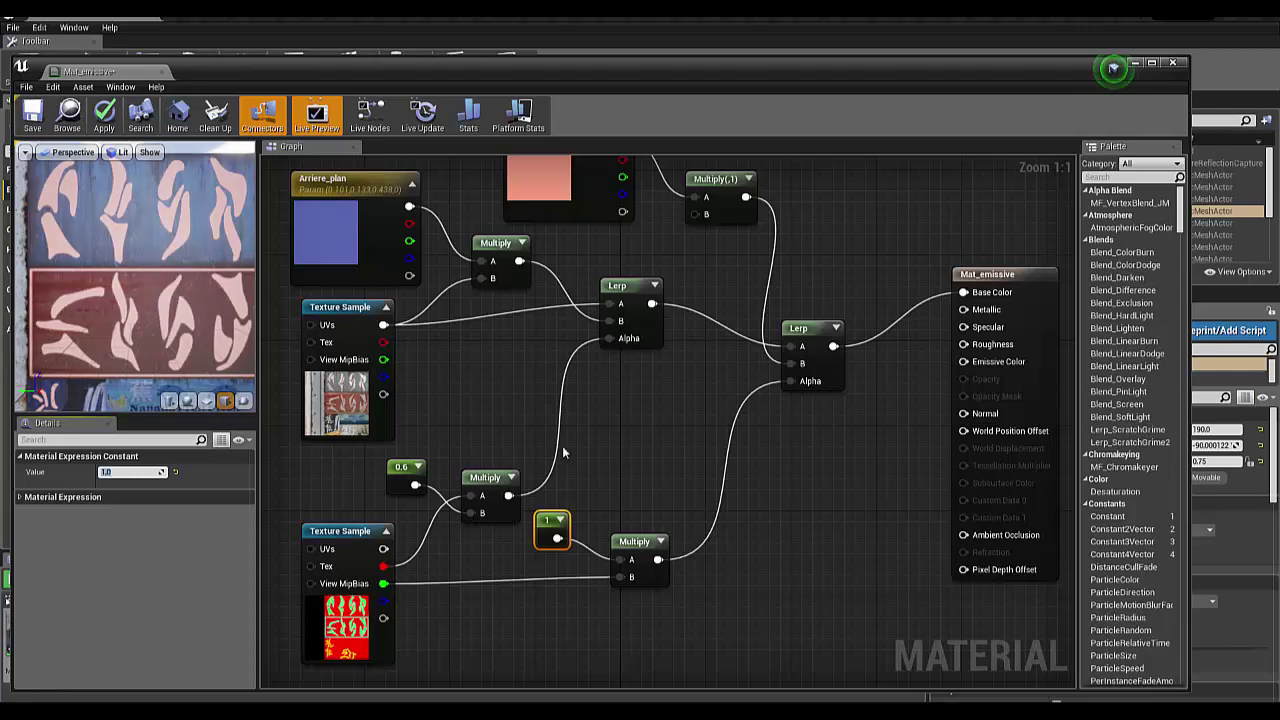
pyautogui.moveTo(635, 481)
pyautogui.mouseDown(button='right')
pyautogui.moveTo(651, 398)
pyautogui.moveTo(623, 389)
pyautogui.mouseUp(button='right')
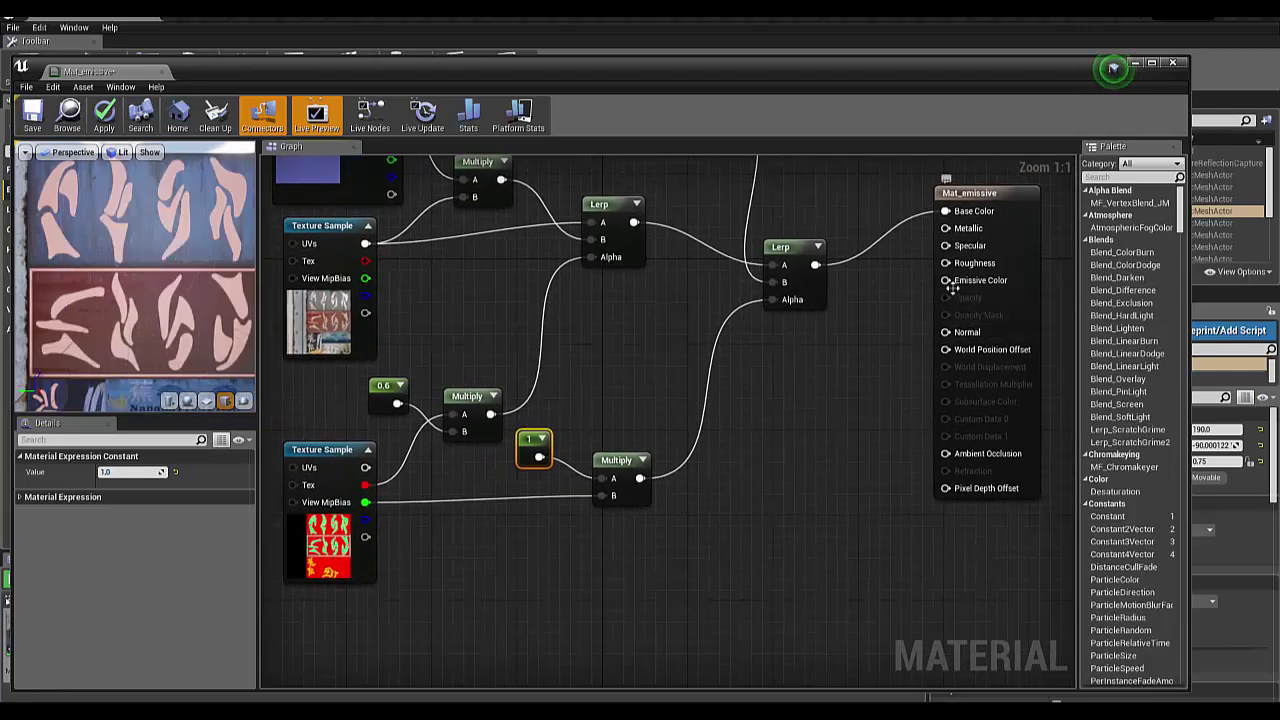
# Step: Connect the second Lerp's output to Mat_emissive's Emissive Color input
pyautogui.moveTo(945, 281); pyautogui.dragTo(840, 362)
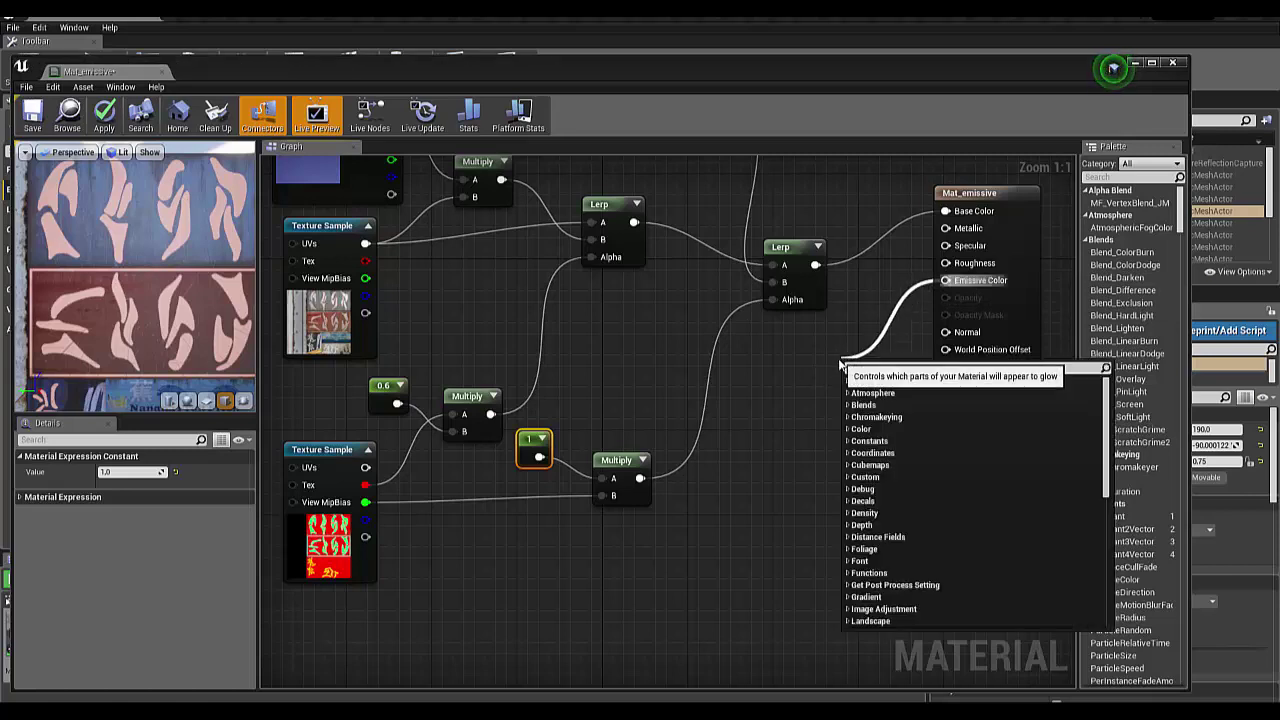
pyautogui.click(786, 370)
pyautogui.moveTo(816, 265)
pyautogui.mouseDown()
pyautogui.moveTo(908, 298)
pyautogui.moveTo(945, 280)
pyautogui.mouseUp()
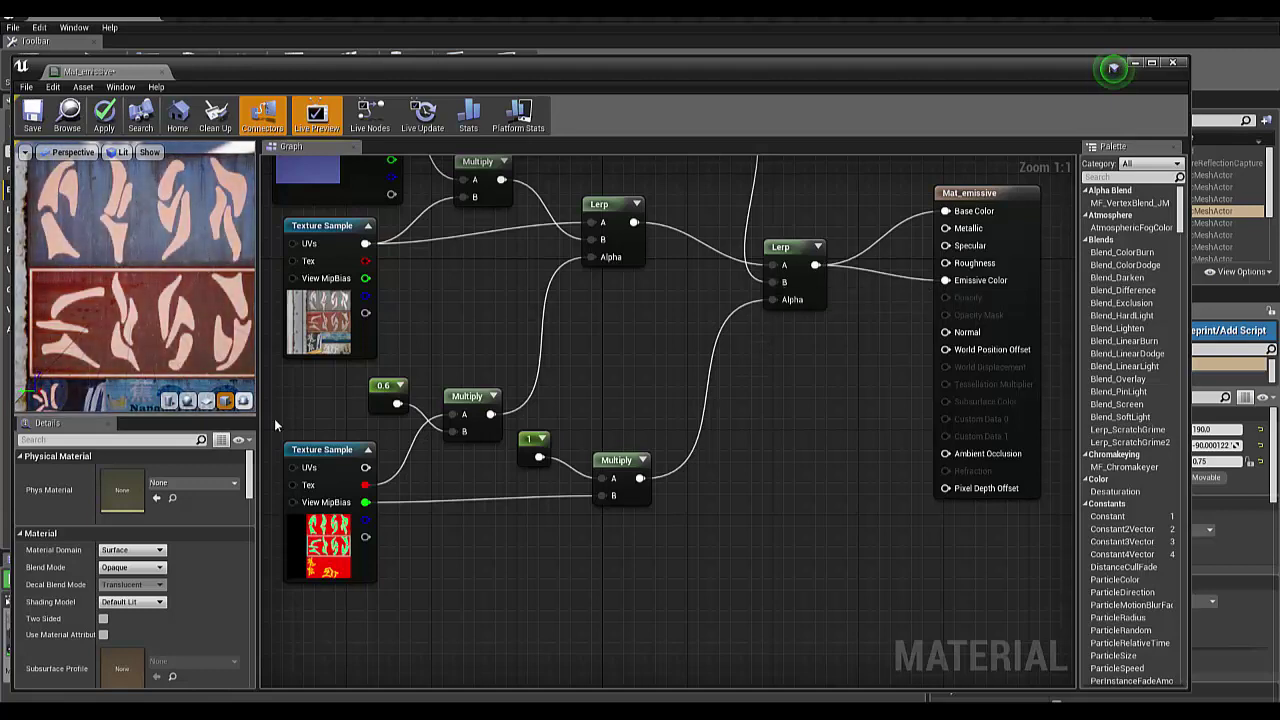
pyautogui.moveTo(966, 194); pyautogui.dragTo(977, 215)
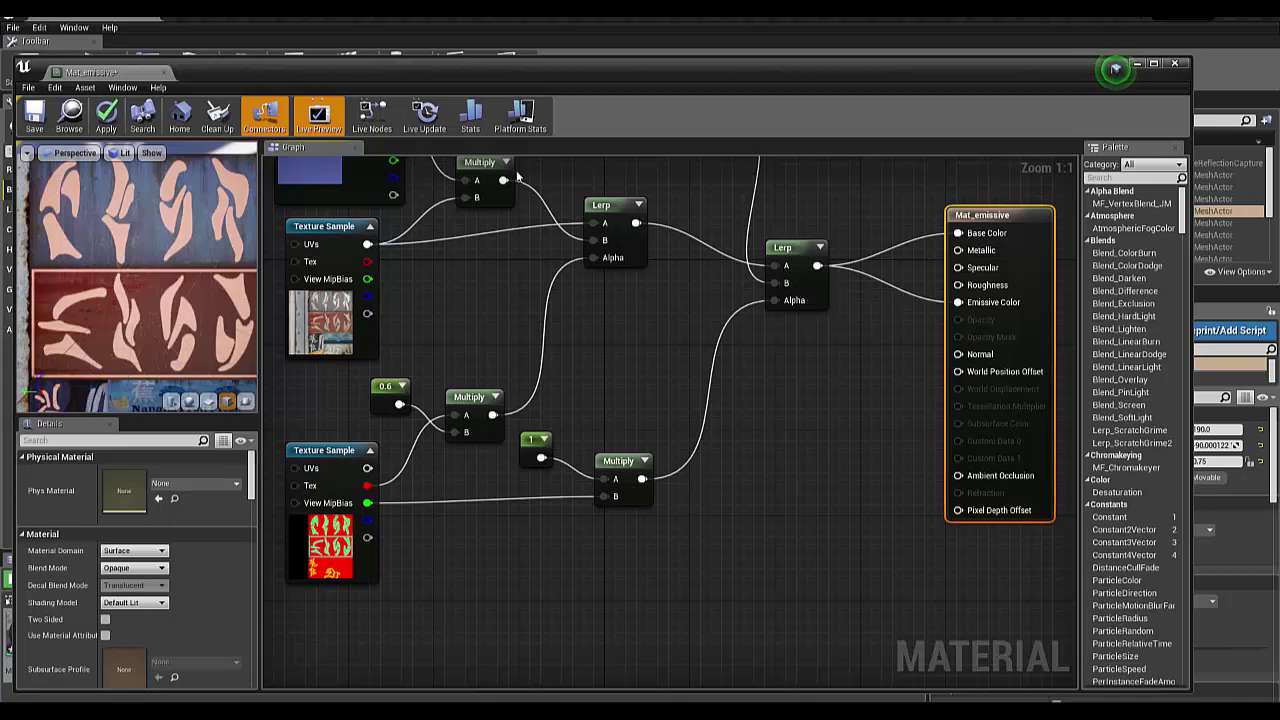
pyautogui.click(885, 290)
pyautogui.moveTo(952, 304); pyautogui.dragTo(955, 302)
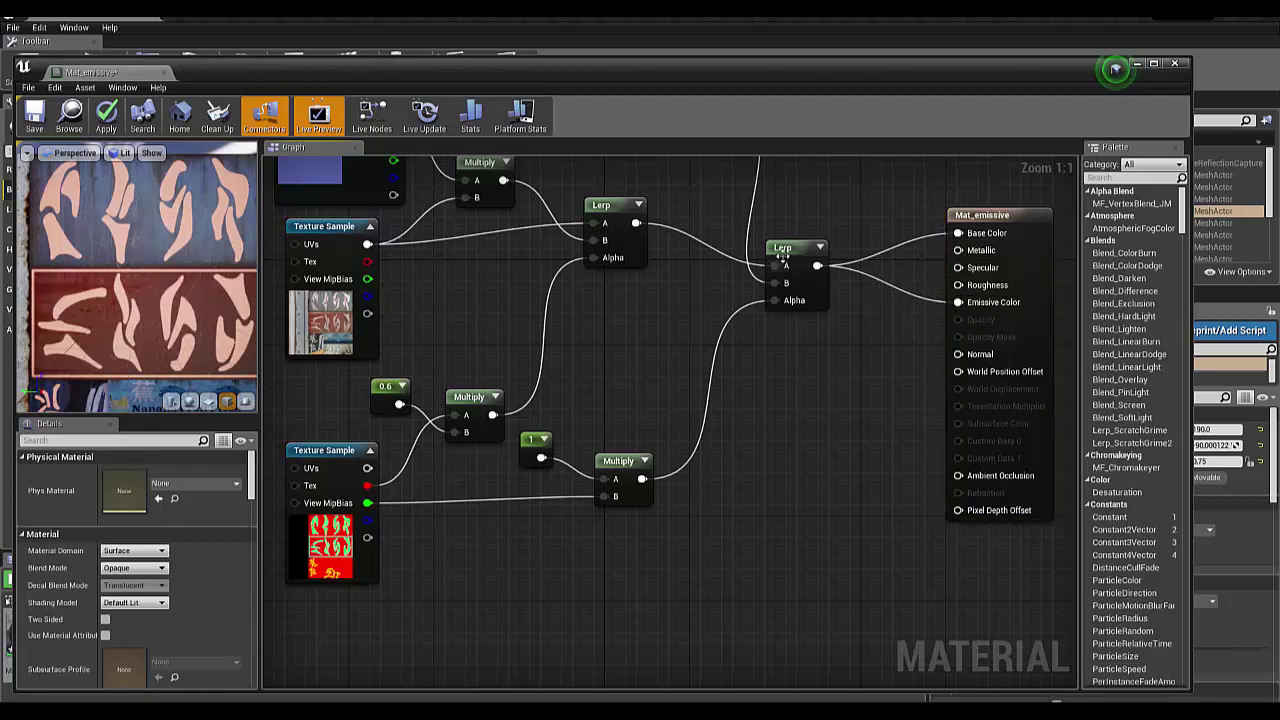
# Step: Shift the final Lerp, lower Multiply and 1 constant nodes into a neater layout
pyautogui.moveTo(783, 256); pyautogui.dragTo(751, 256)
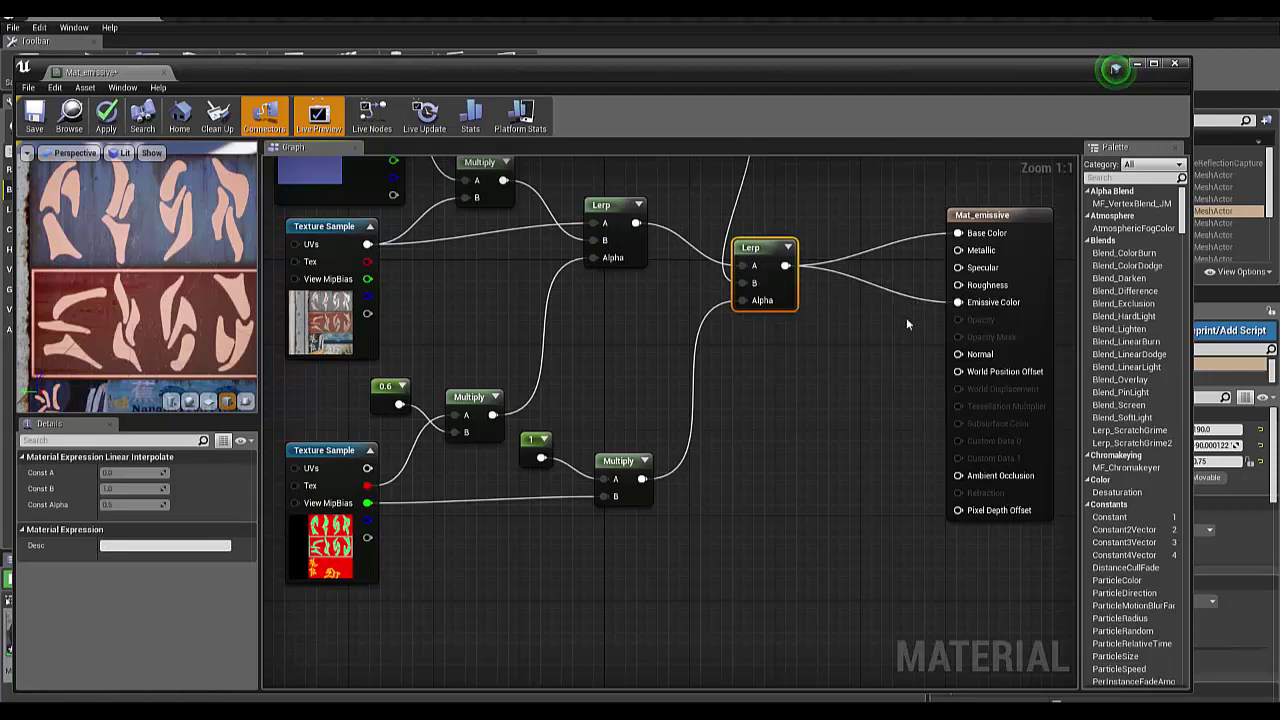
pyautogui.moveTo(620, 461)
pyautogui.mouseDown()
pyautogui.moveTo(608, 429)
pyautogui.moveTo(531, 434)
pyautogui.mouseUp()
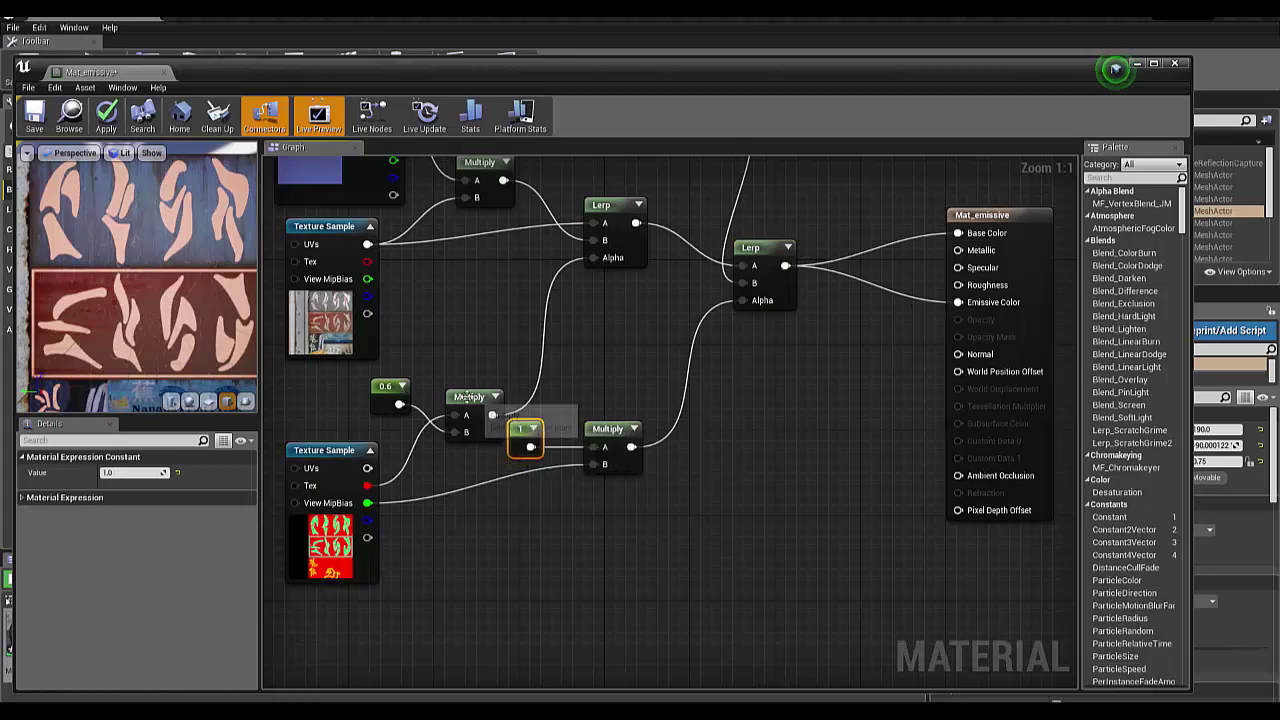
pyautogui.moveTo(470, 397)
pyautogui.mouseDown()
pyautogui.moveTo(460, 376)
pyautogui.moveTo(379, 387)
pyautogui.mouseUp()
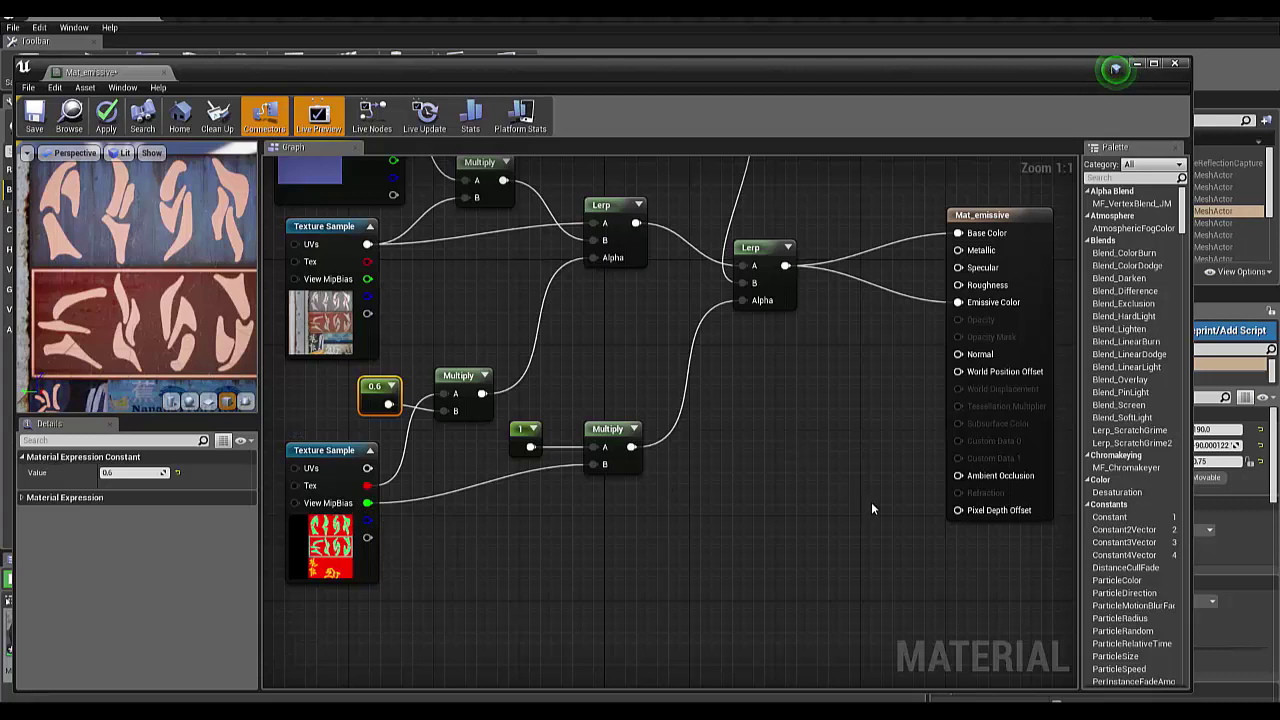
# Step: Break the link into Mat_emissive's Emissive Color input
pyautogui.rightClick(979, 304)
pyautogui.click(1015, 335)
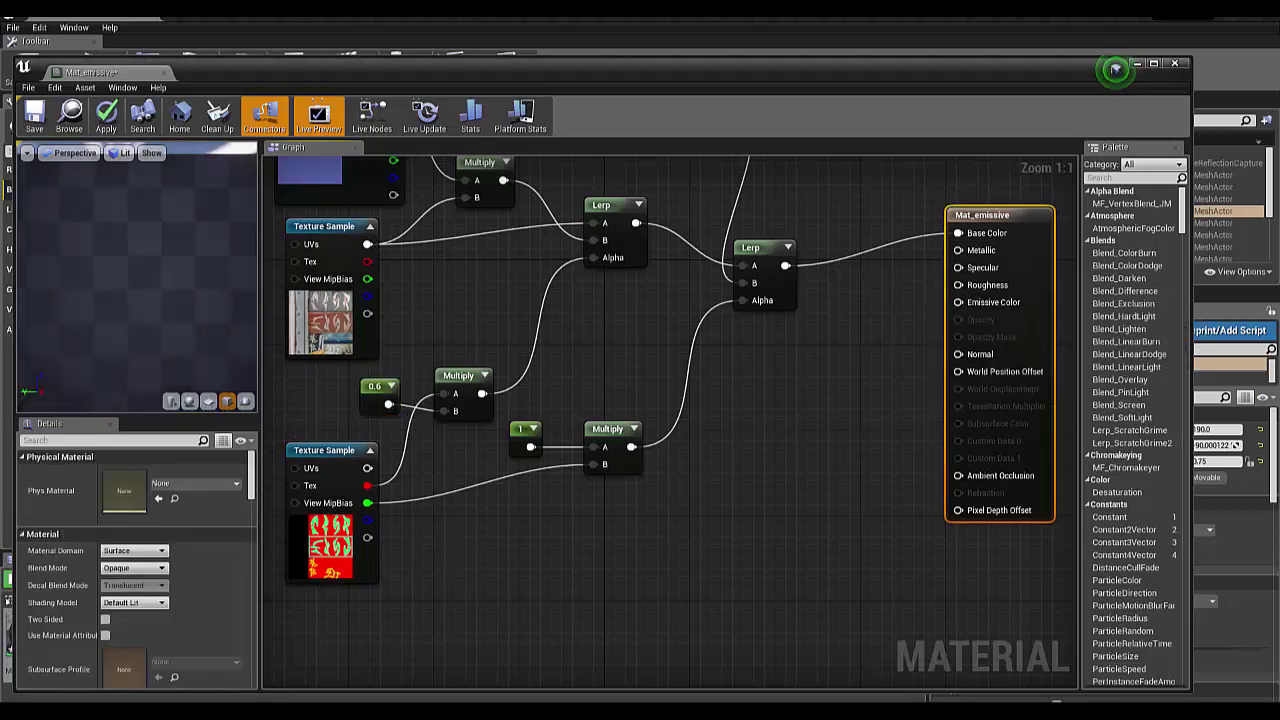
pyautogui.click(840, 403)
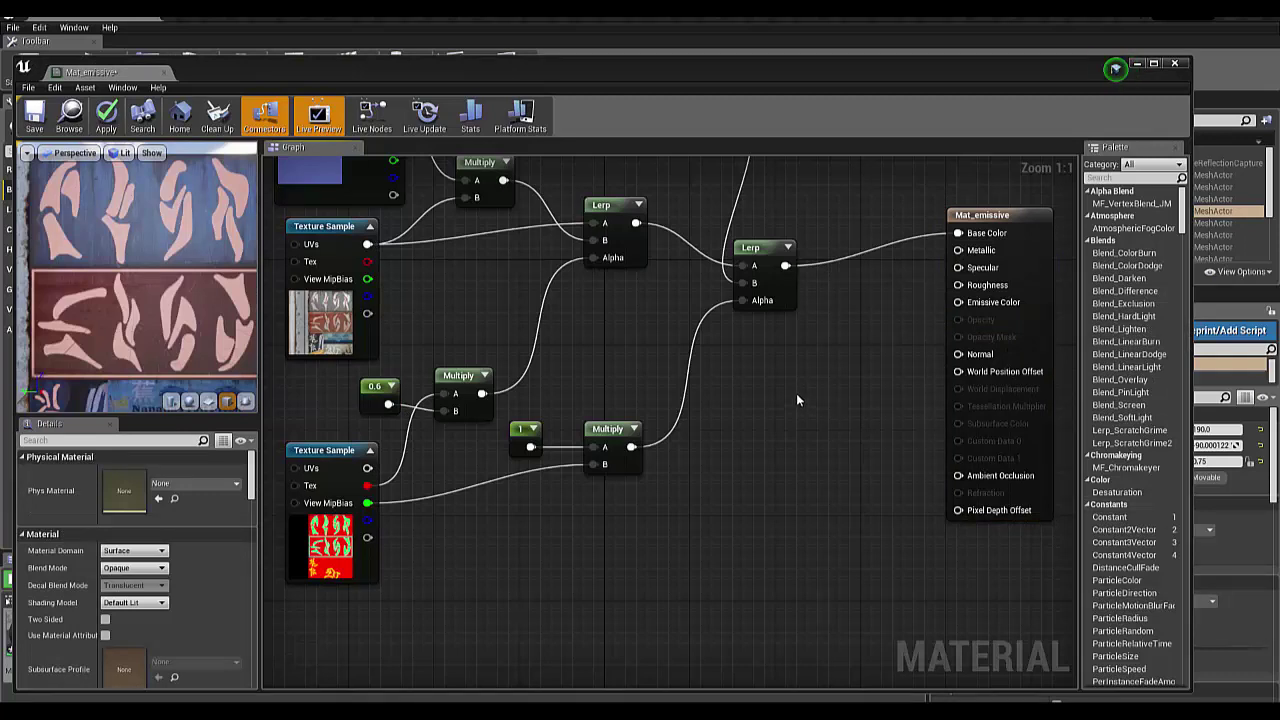
# Step: Duplicate the lower Multiply node with Ctrl+W and place the copy beside the result node
pyautogui.click(618, 430)
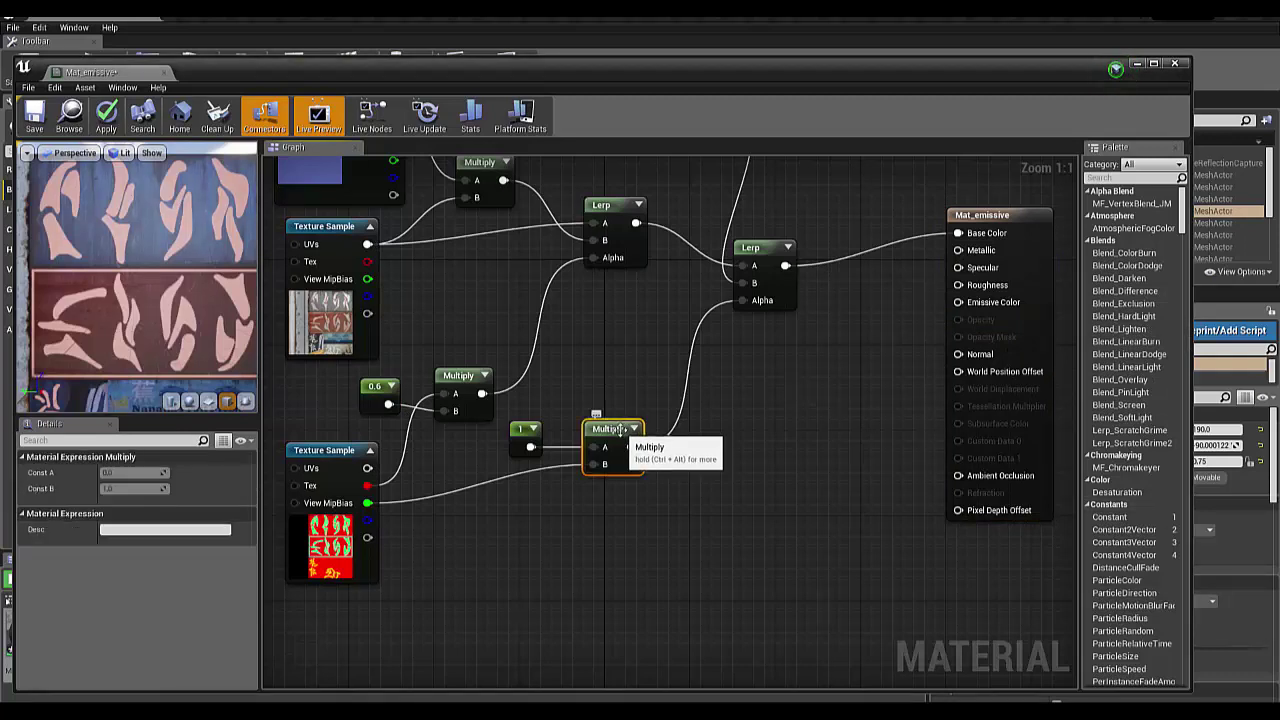
pyautogui.hotkey('ctrl', 'w')
pyautogui.moveTo(622, 430)
pyautogui.mouseDown()
pyautogui.moveTo(851, 344)
pyautogui.moveTo(839, 344)
pyautogui.mouseUp()
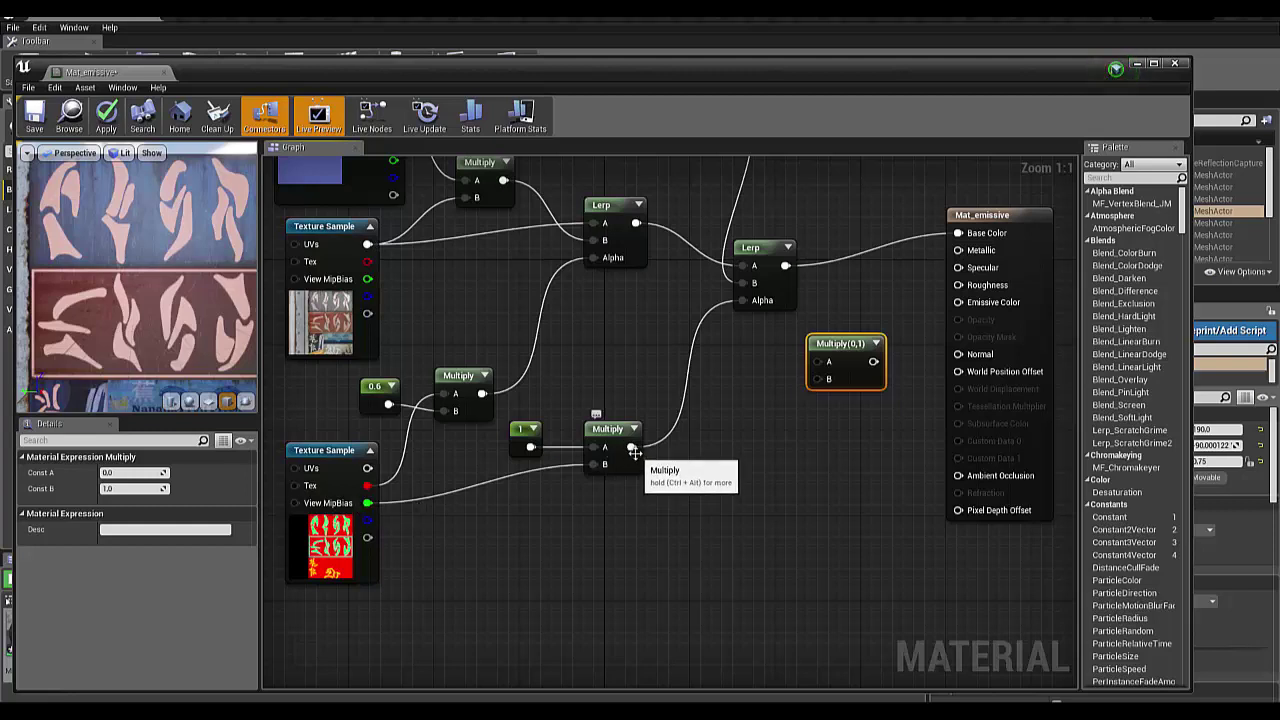
# Step: Wire the Lerp into the new Multiply's A and the 0.6 Multiply output into its B
pyautogui.moveTo(628, 447)
pyautogui.mouseDown()
pyautogui.moveTo(819, 383)
pyautogui.moveTo(848, 335)
pyautogui.mouseUp()
pyautogui.moveTo(786, 266)
pyautogui.mouseDown()
pyautogui.moveTo(830, 358)
pyautogui.moveTo(866, 366)
pyautogui.moveTo(958, 302)
pyautogui.mouseUp()
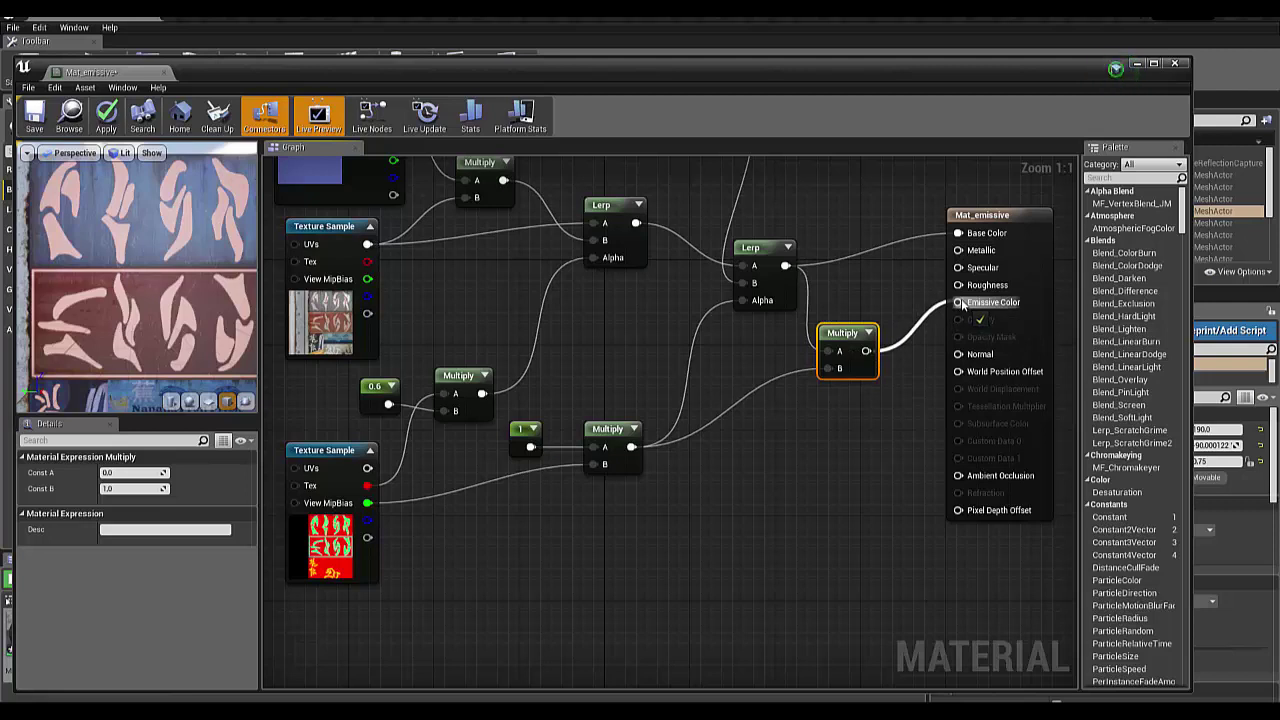
pyautogui.moveTo(853, 338); pyautogui.dragTo(873, 327)
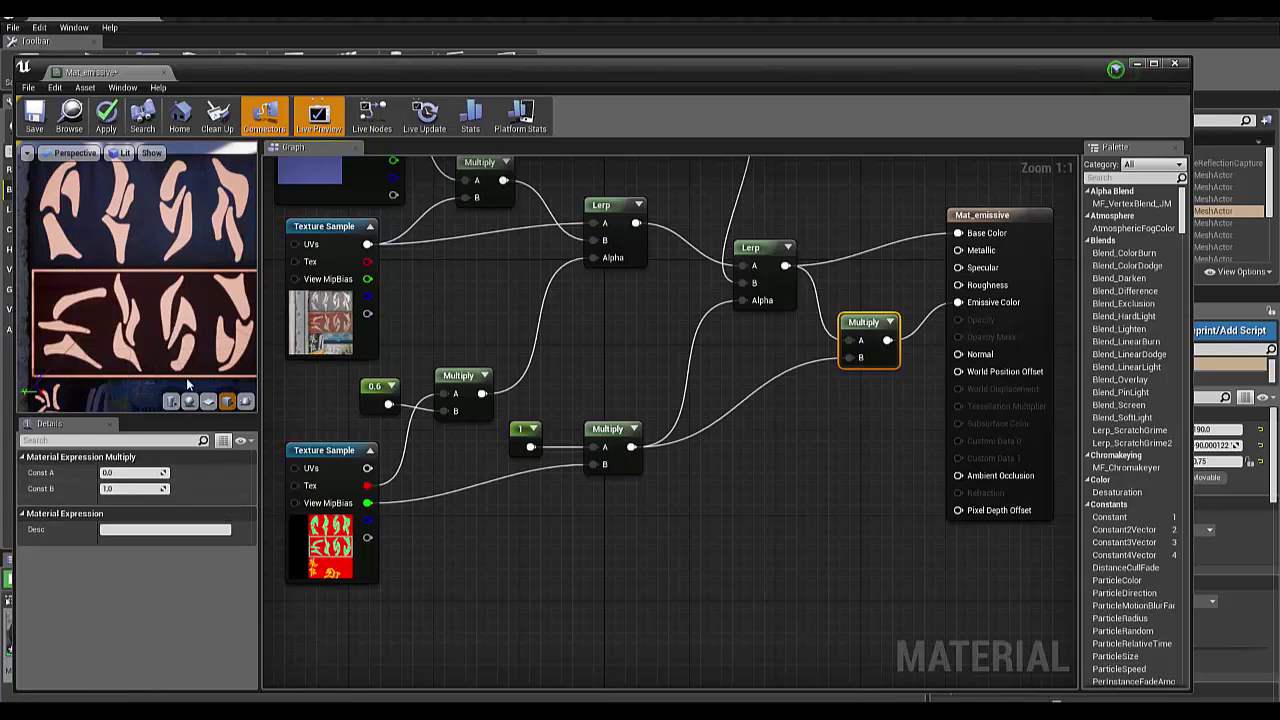
pyautogui.click(622, 419)
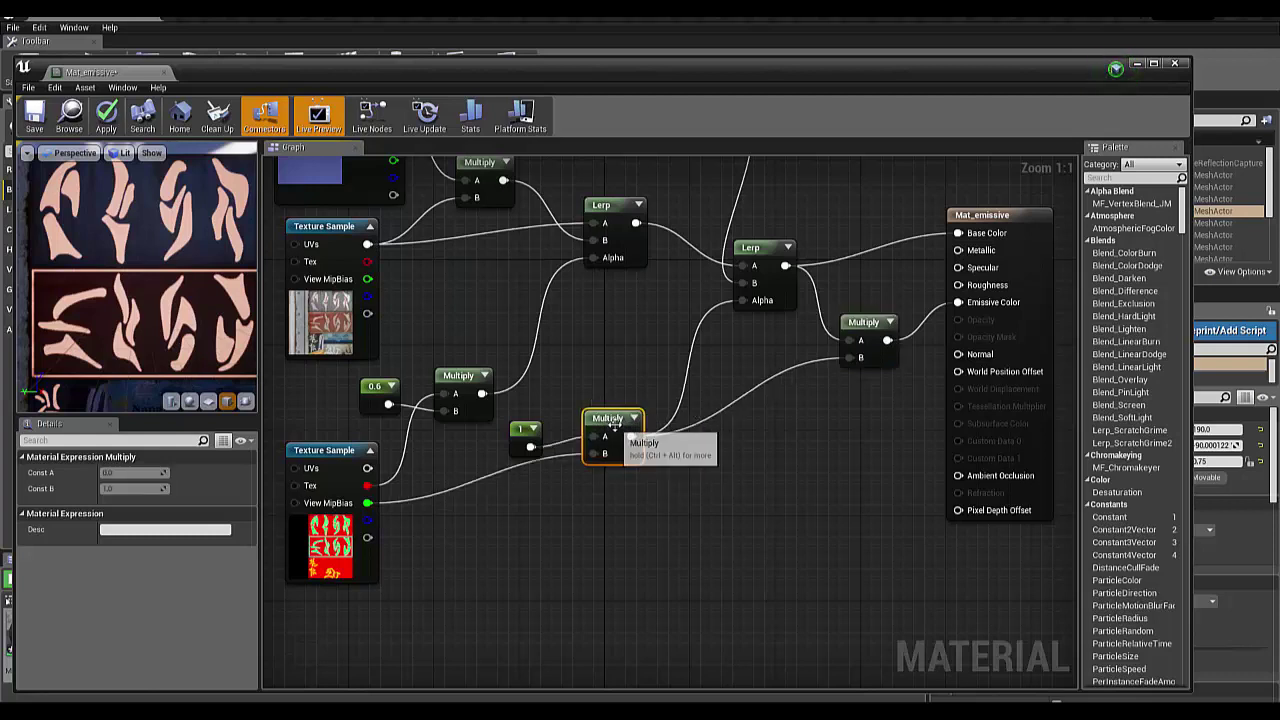
pyautogui.moveTo(624, 418)
pyautogui.mouseDown()
pyautogui.moveTo(634, 457)
pyautogui.moveTo(621, 458)
pyautogui.mouseUp()
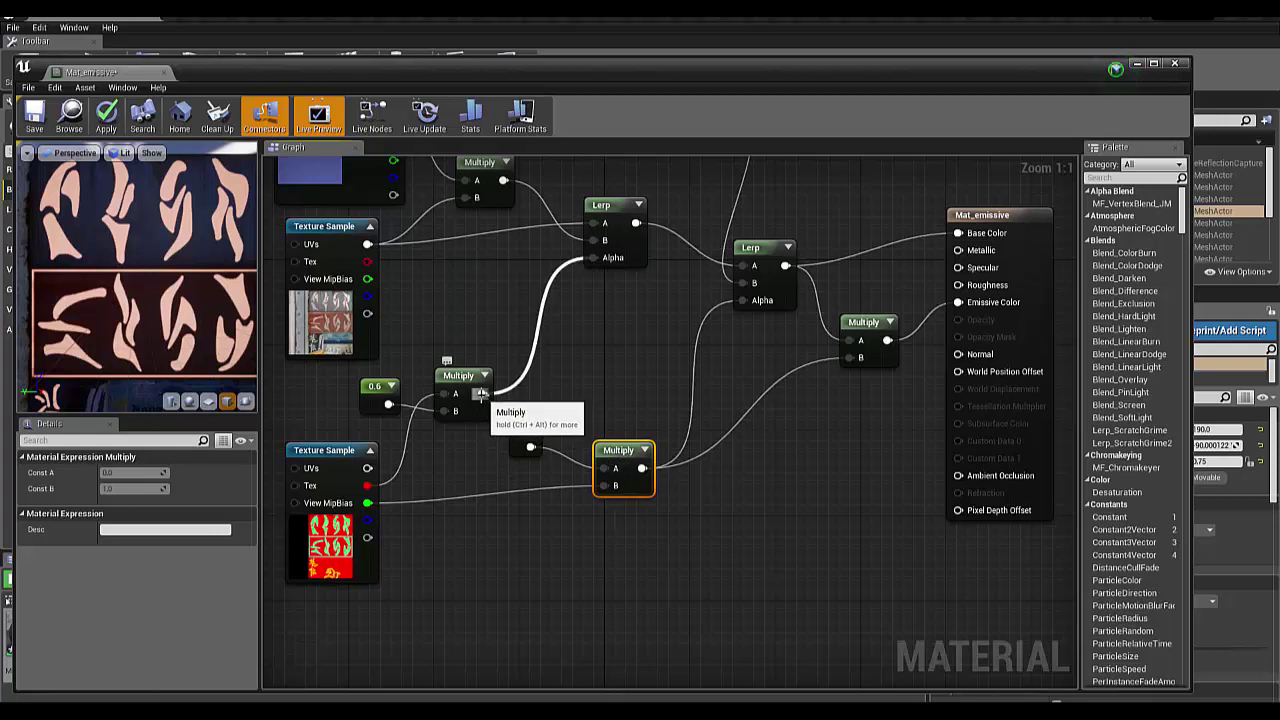
pyautogui.moveTo(481, 394); pyautogui.dragTo(848, 355)
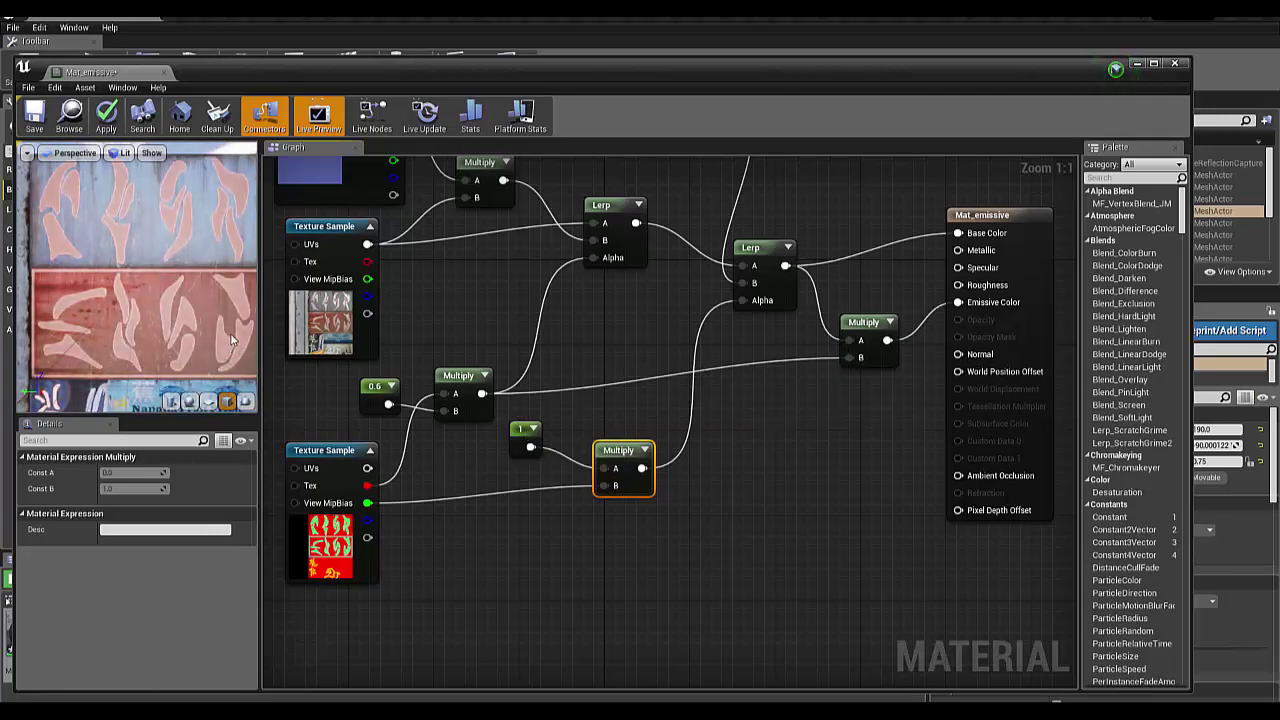
# Step: Straighten the Multiply and constant 1 node layout, then minimize the Mat_emissive editor
pyautogui.moveTo(452, 372); pyautogui.dragTo(452, 362)
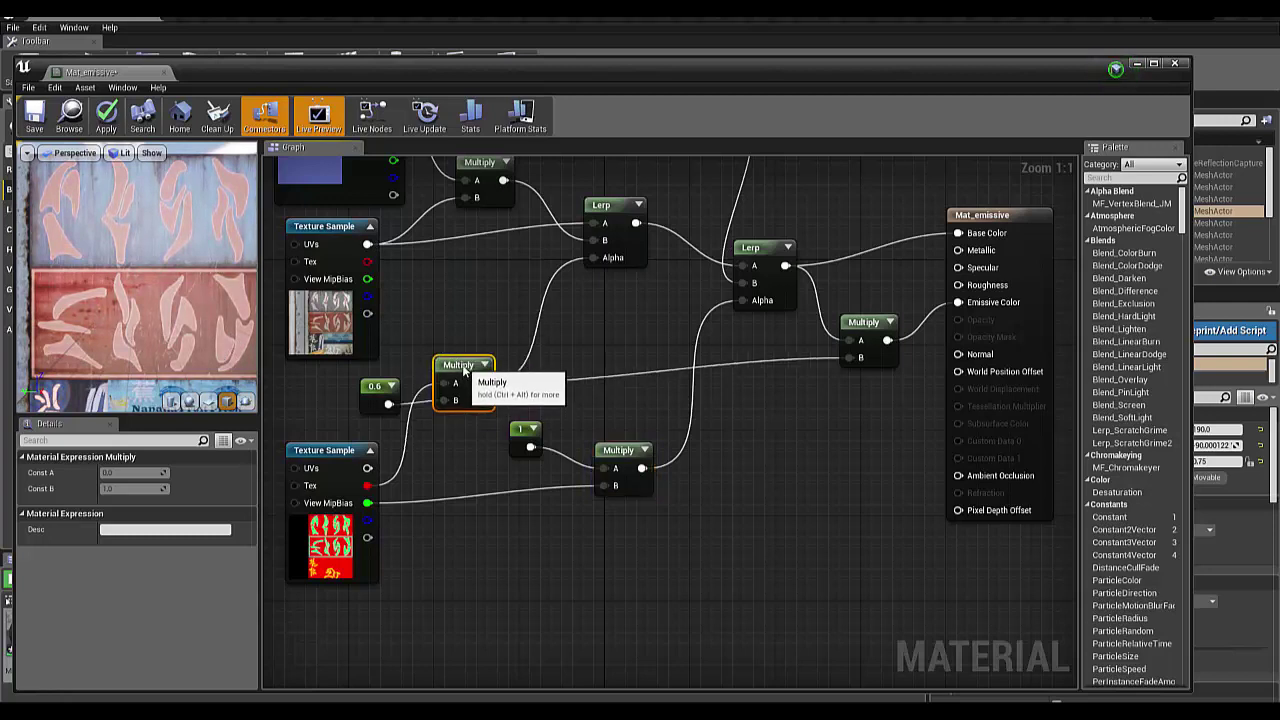
pyautogui.moveTo(862, 326); pyautogui.dragTo(850, 326)
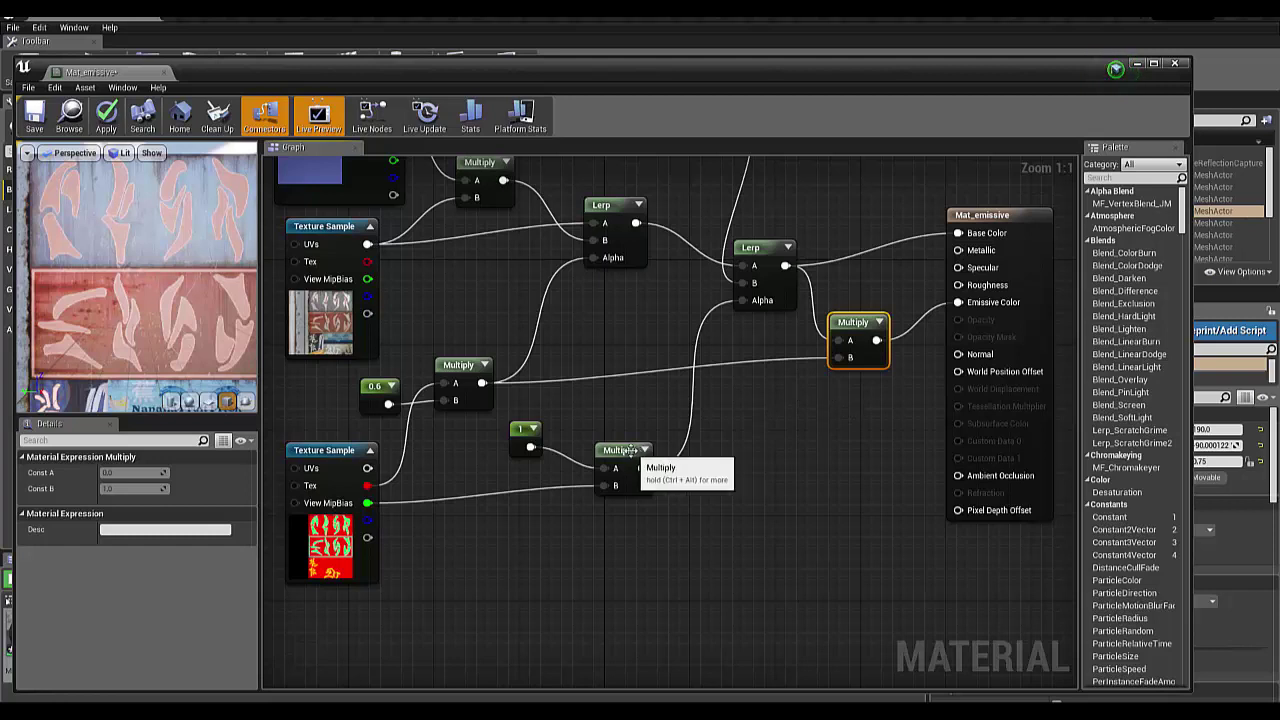
pyautogui.moveTo(519, 433); pyautogui.dragTo(519, 435)
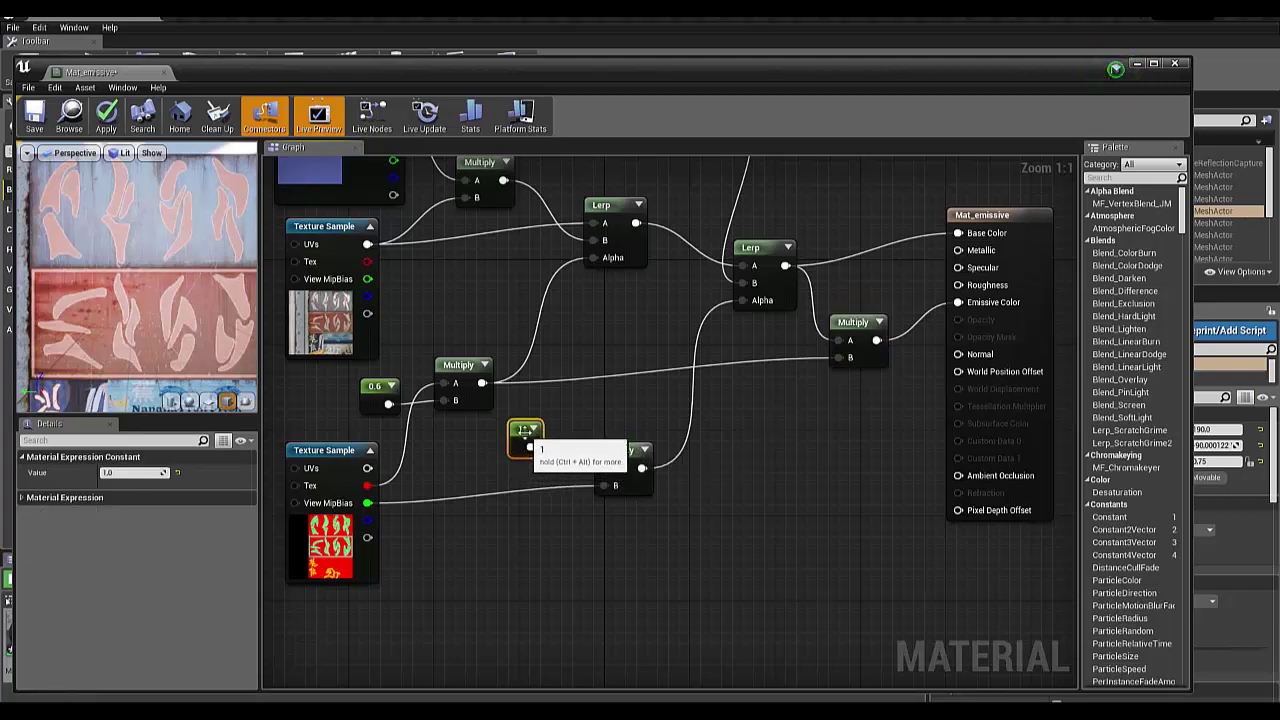
pyautogui.moveTo(618, 455); pyautogui.dragTo(631, 433)
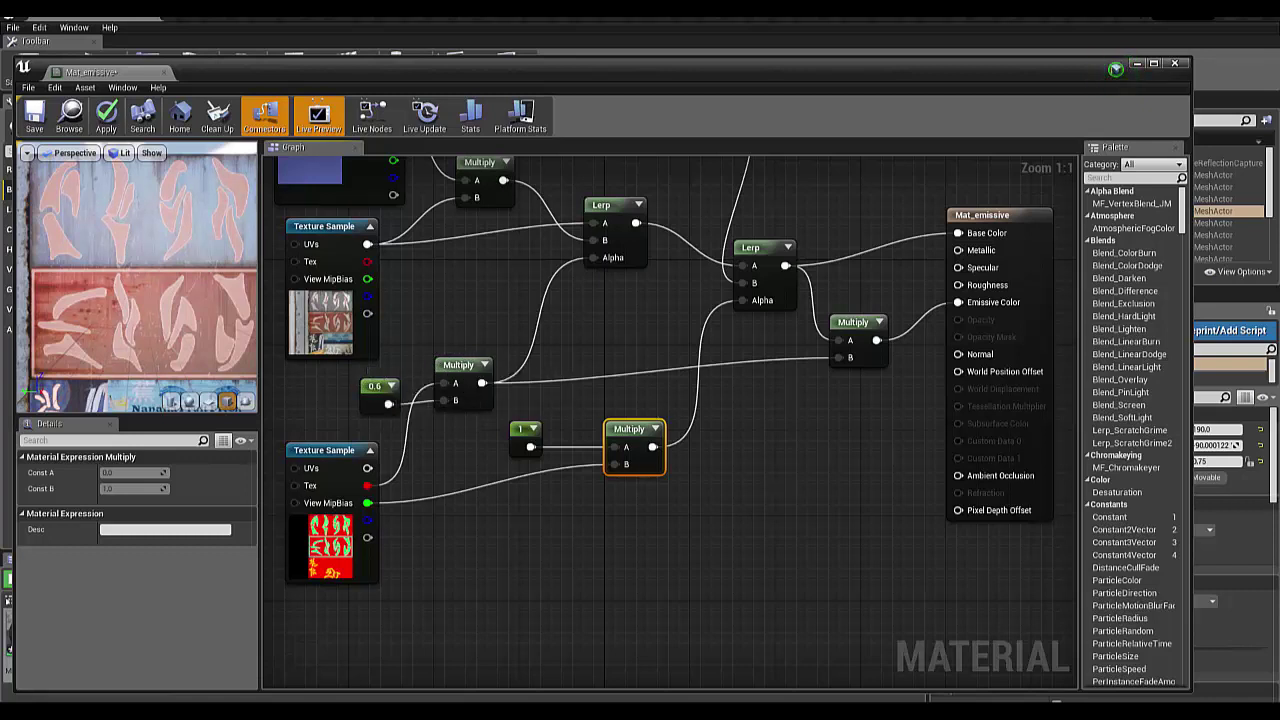
pyautogui.click(1142, 64)
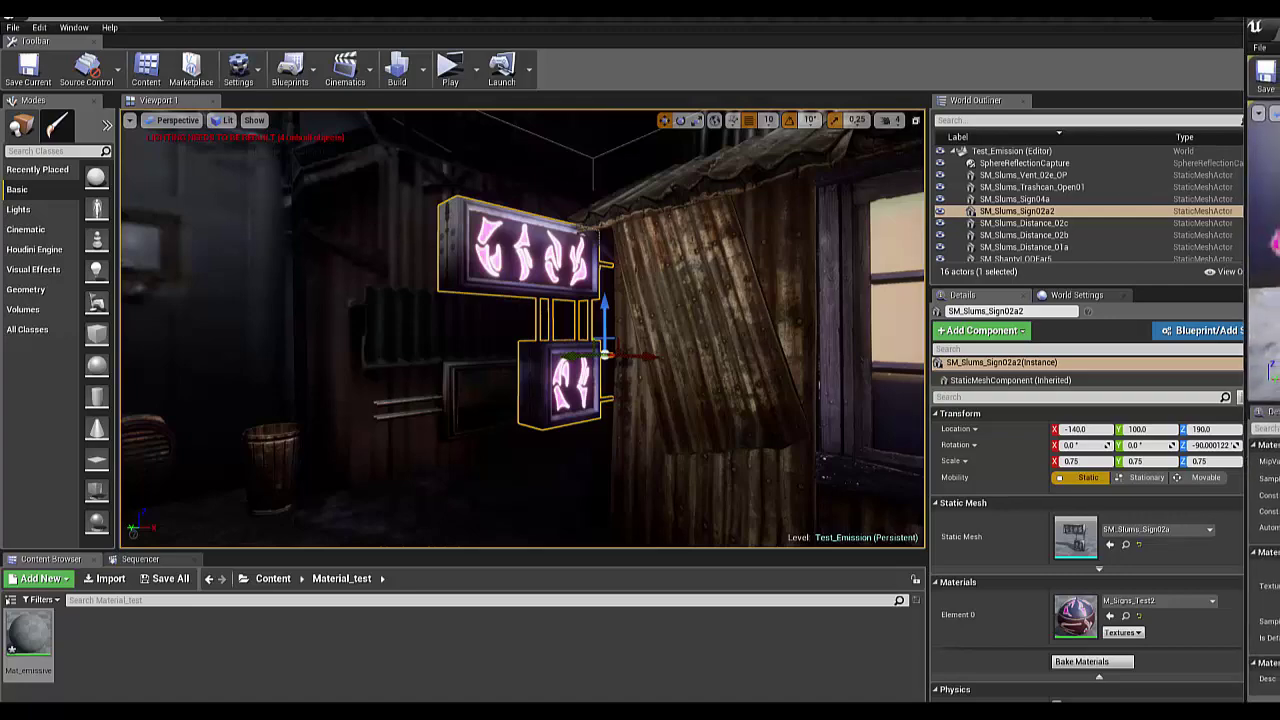
# Step: Open the sign's M_Signs_Test2 material from its Materials slot and zoom out
pyautogui.doubleClick(1075, 615)
pyautogui.scroll(-2, 520, 361)
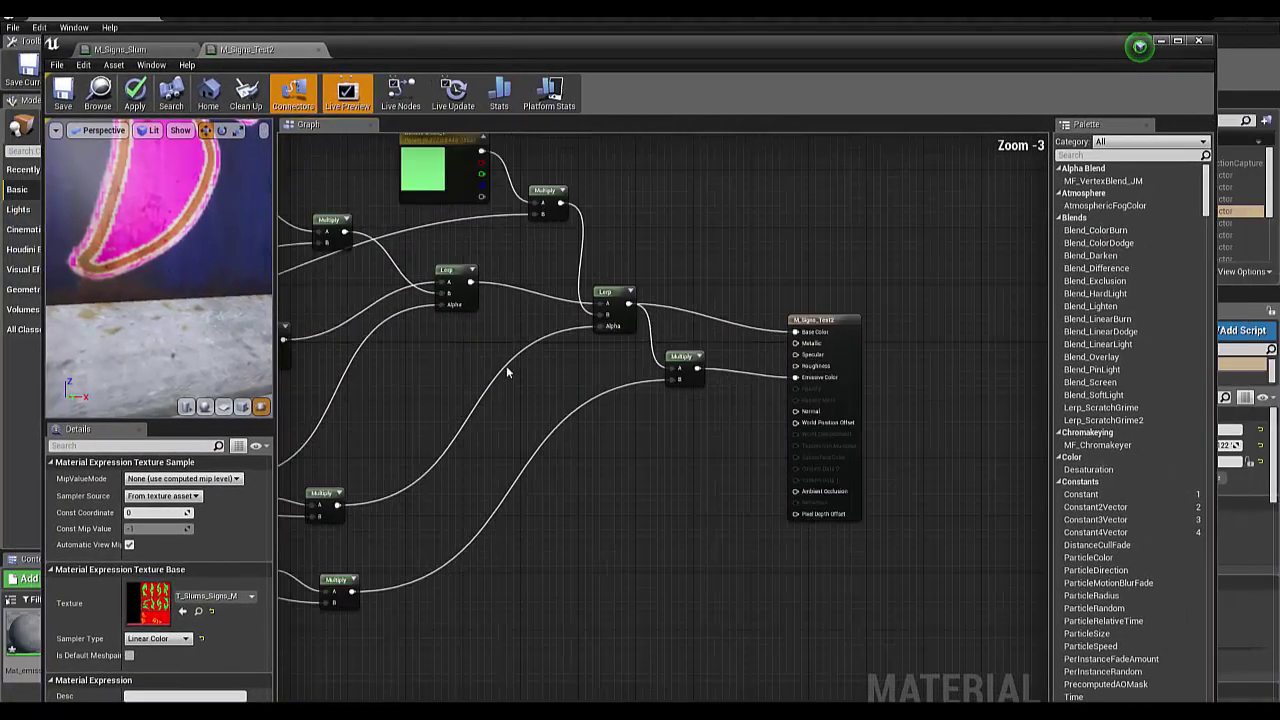
pyautogui.scroll(1, 600, 413)
pyautogui.scroll(-1, 500, 410)
pyautogui.moveTo(474, 405)
pyautogui.mouseDown(button='right')
pyautogui.moveTo(817, 459)
pyautogui.moveTo(693, 484)
pyautogui.moveTo(509, 425)
pyautogui.moveTo(584, 429)
pyautogui.mouseUp(button='right')
# Step: Survey the Diffuse letter parameters, Texture Samples and output node, then lower the editor window
pyautogui.moveTo(507, 256); pyautogui.dragTo(539, 256)
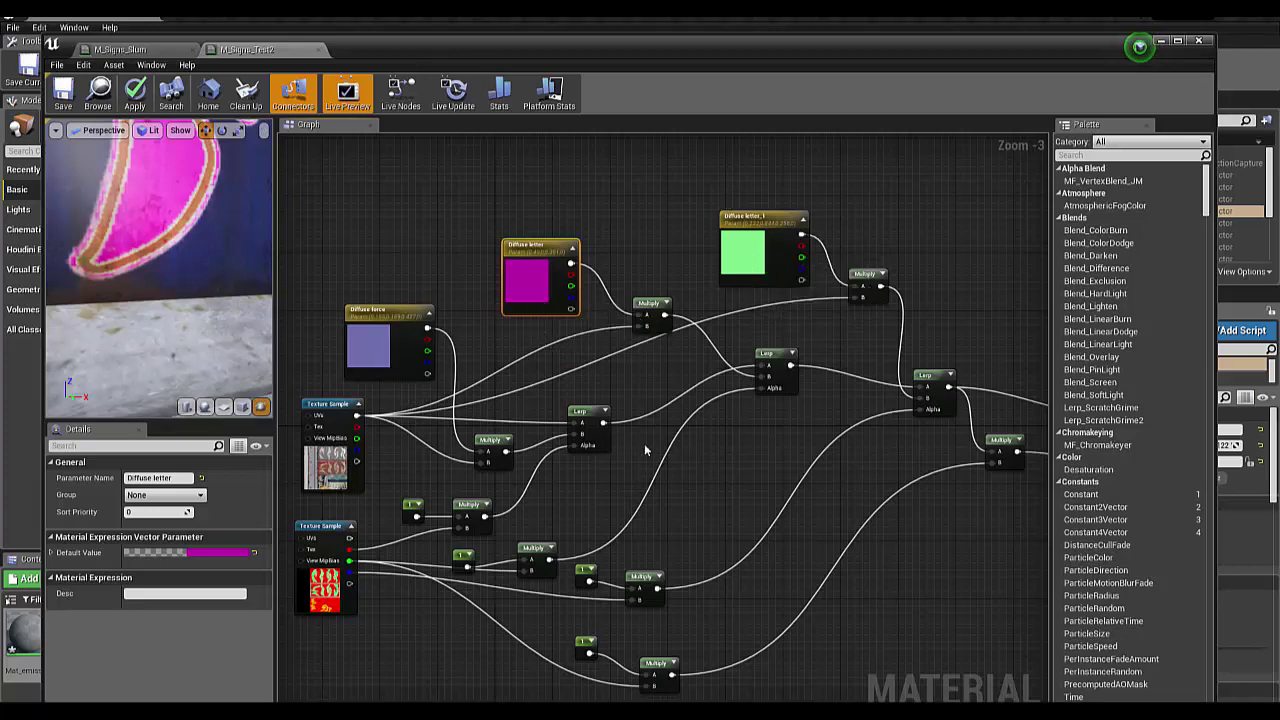
pyautogui.moveTo(602, 488)
pyautogui.mouseDown(button='right')
pyautogui.moveTo(616, 461)
pyautogui.moveTo(599, 404)
pyautogui.moveTo(474, 391)
pyautogui.mouseUp(button='right')
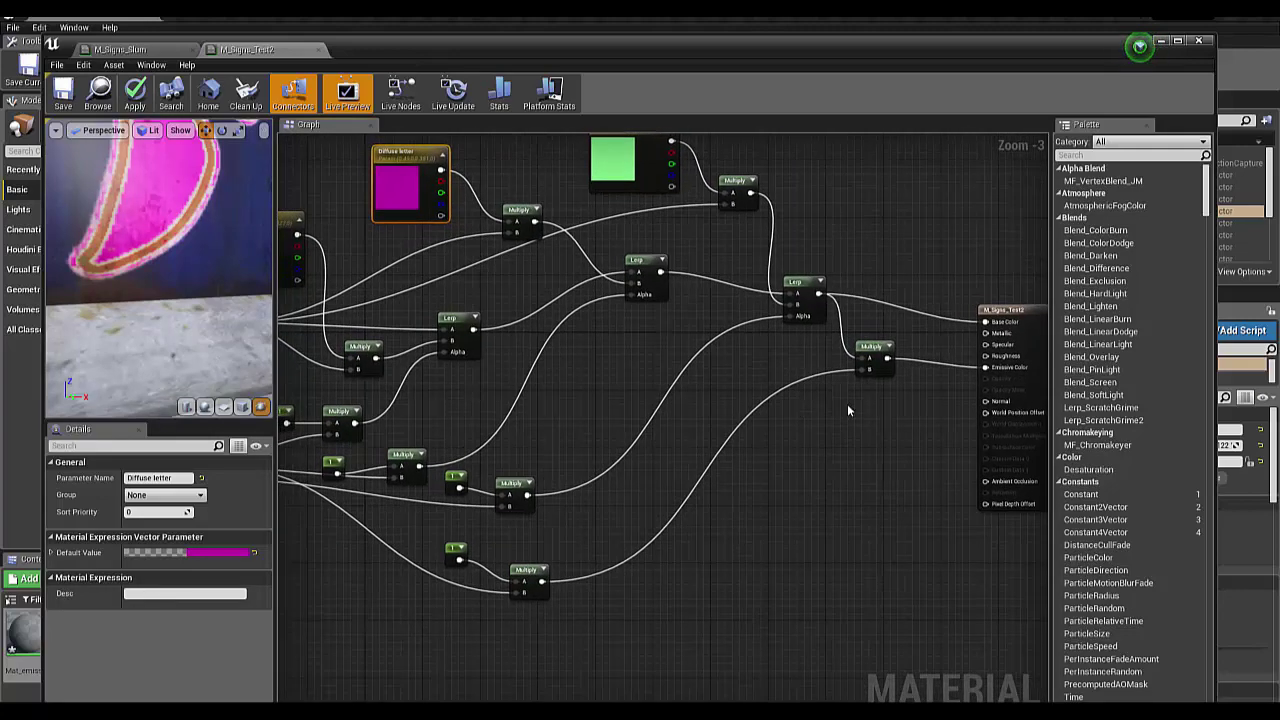
pyautogui.moveTo(700, 500)
pyautogui.mouseDown(button='right')
pyautogui.moveTo(694, 517)
pyautogui.moveTo(737, 490)
pyautogui.mouseUp(button='right')
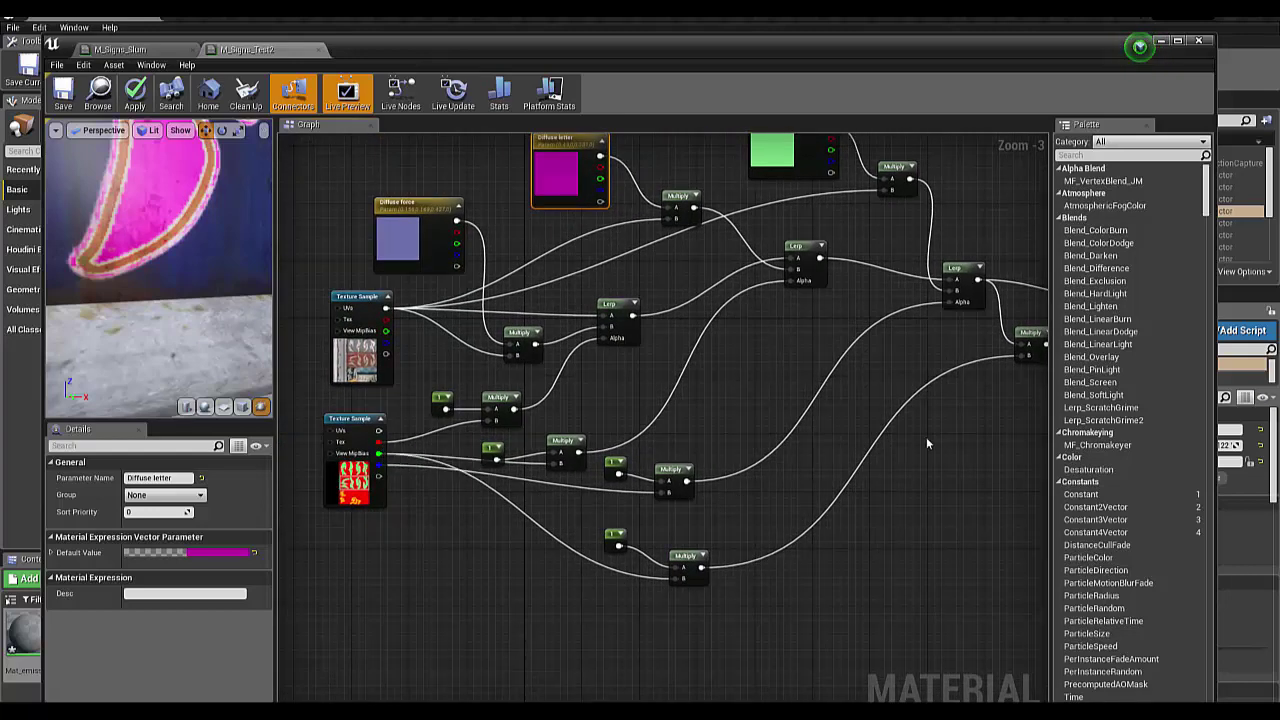
pyautogui.moveTo(926, 437); pyautogui.dragTo(852, 419, button='right')
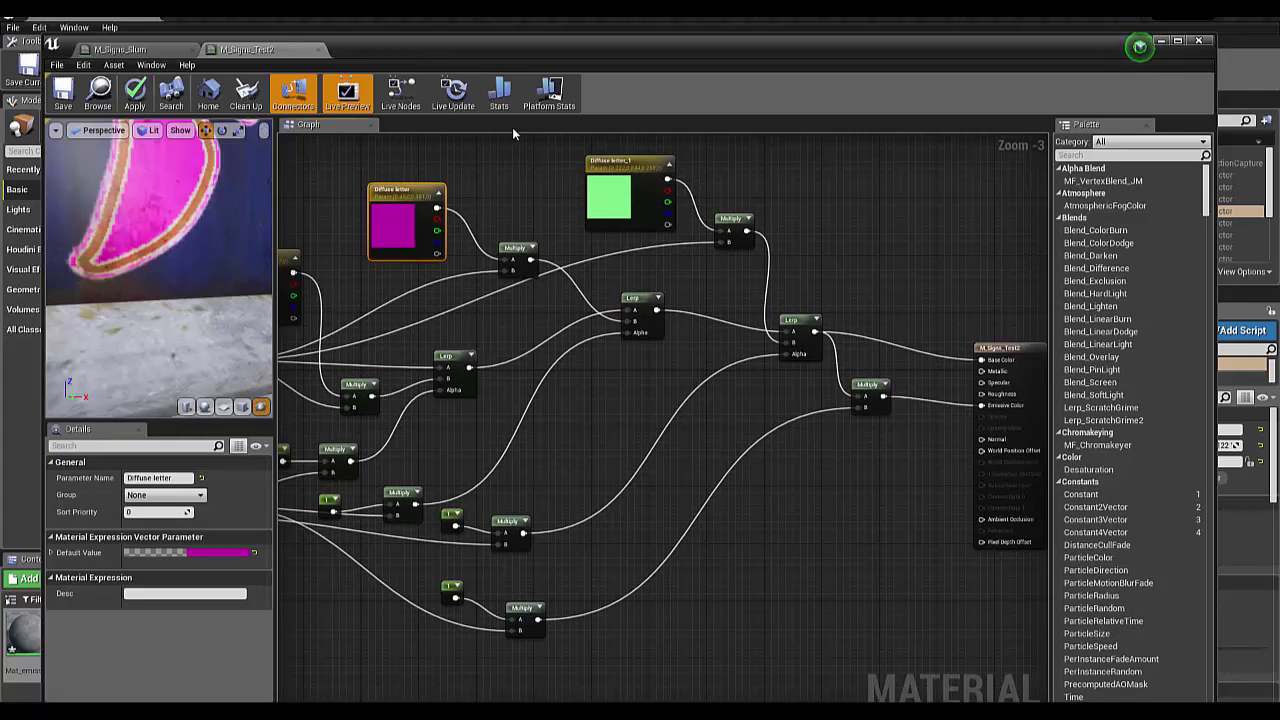
pyautogui.moveTo(483, 49); pyautogui.dragTo(508, 414)
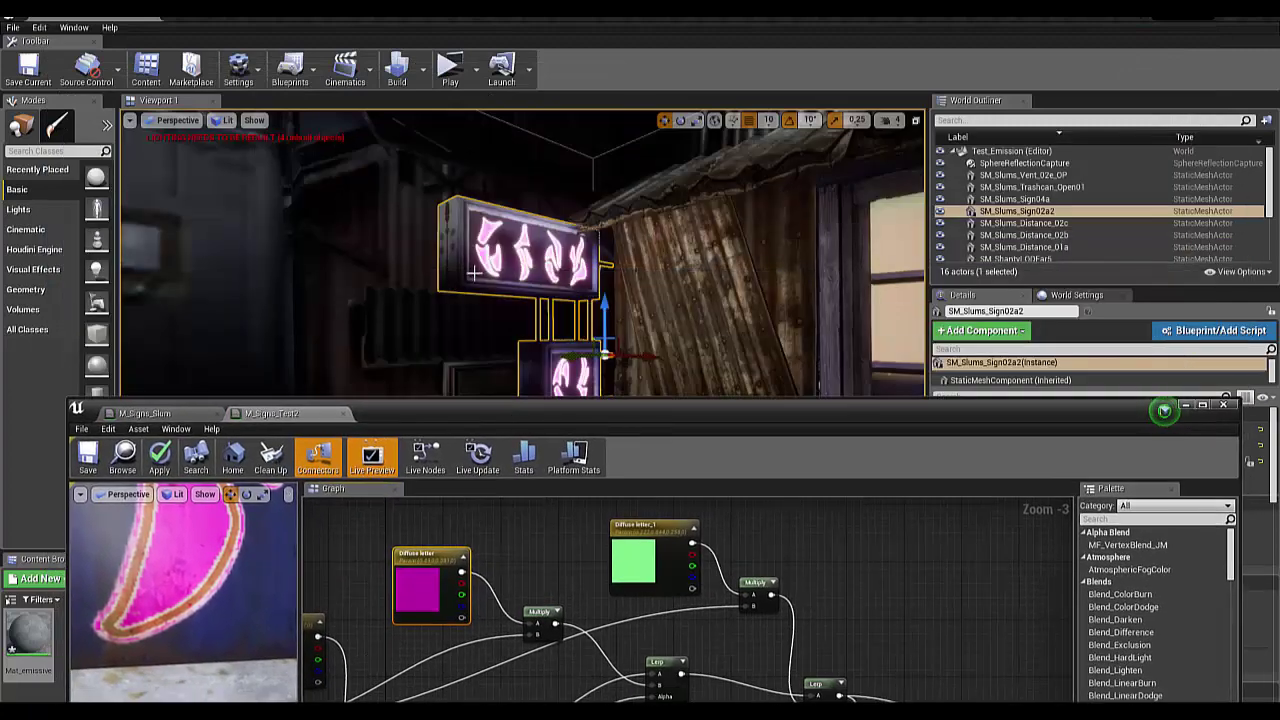
# Step: Minimize the M_Signs_Test2 material editor and reframe the sign in the level view
pyautogui.moveTo(573, 418); pyautogui.dragTo(575, 357)
pyautogui.click(1185, 341)
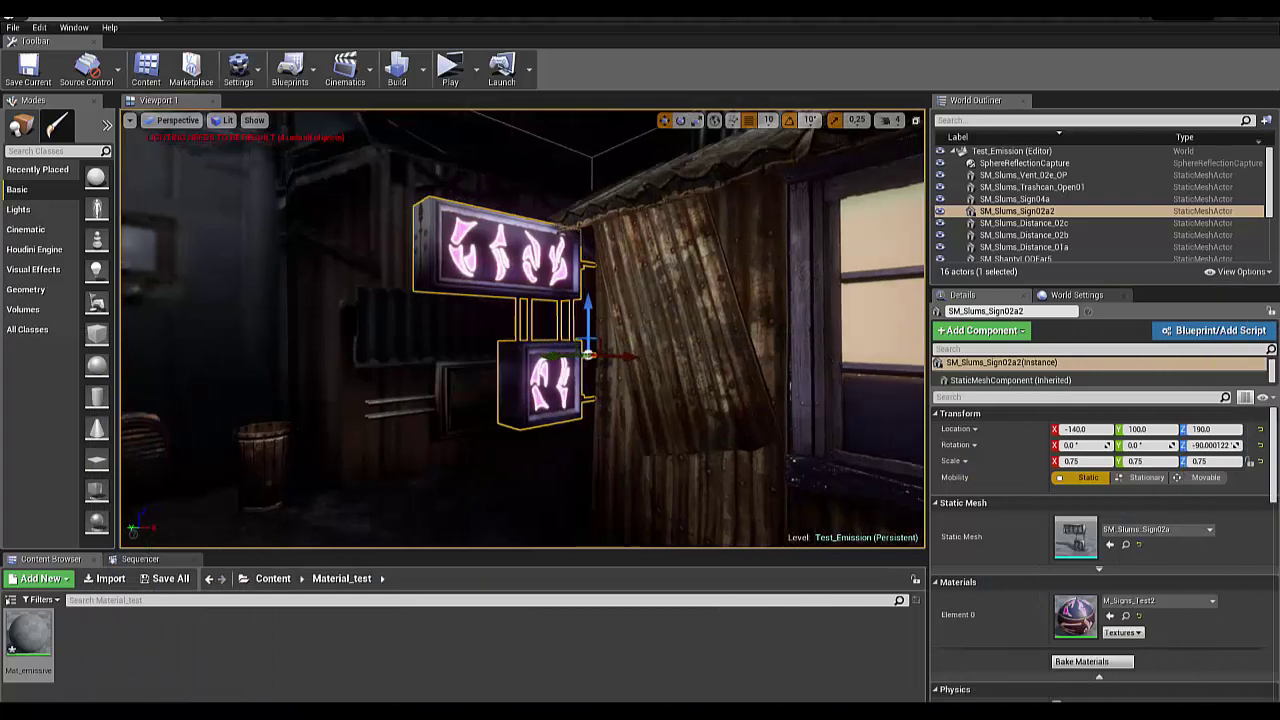
pyautogui.moveTo(744, 369); pyautogui.dragTo(786, 371)
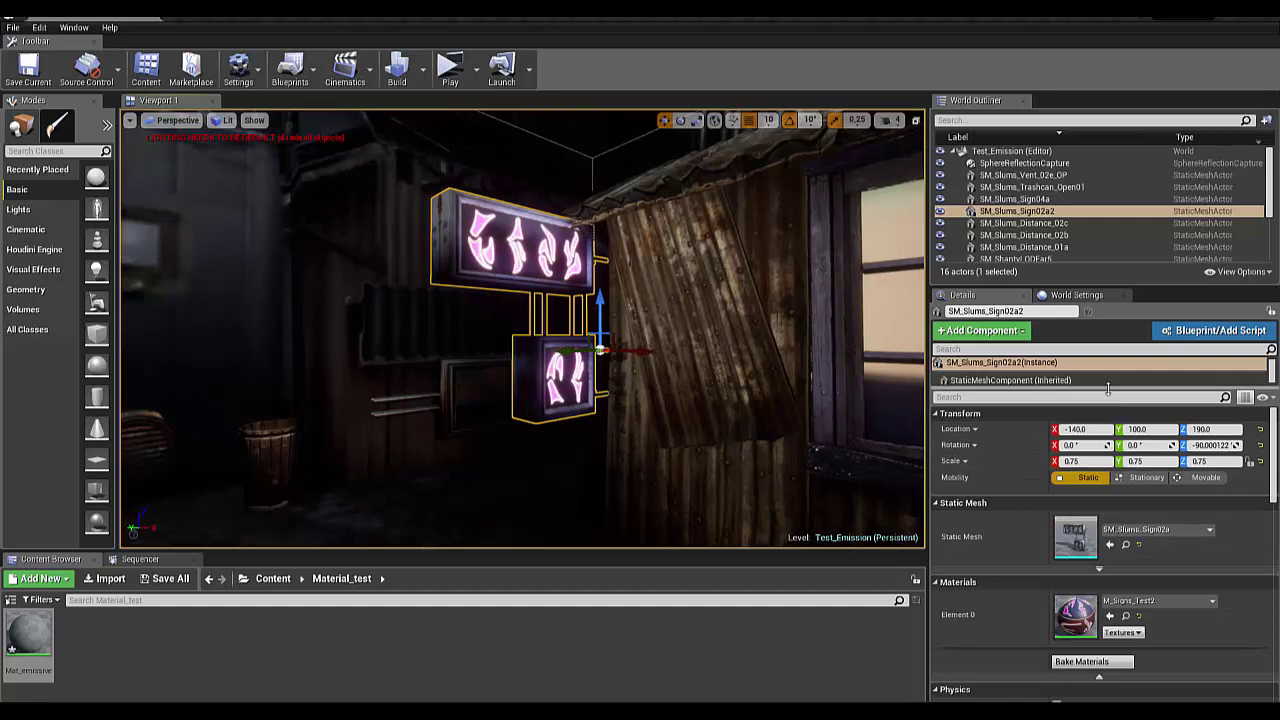
# Step: Scroll the sign's Details panel down to Lighting > Lightmass Settings
pyautogui.scroll(-3, 1098, 600)
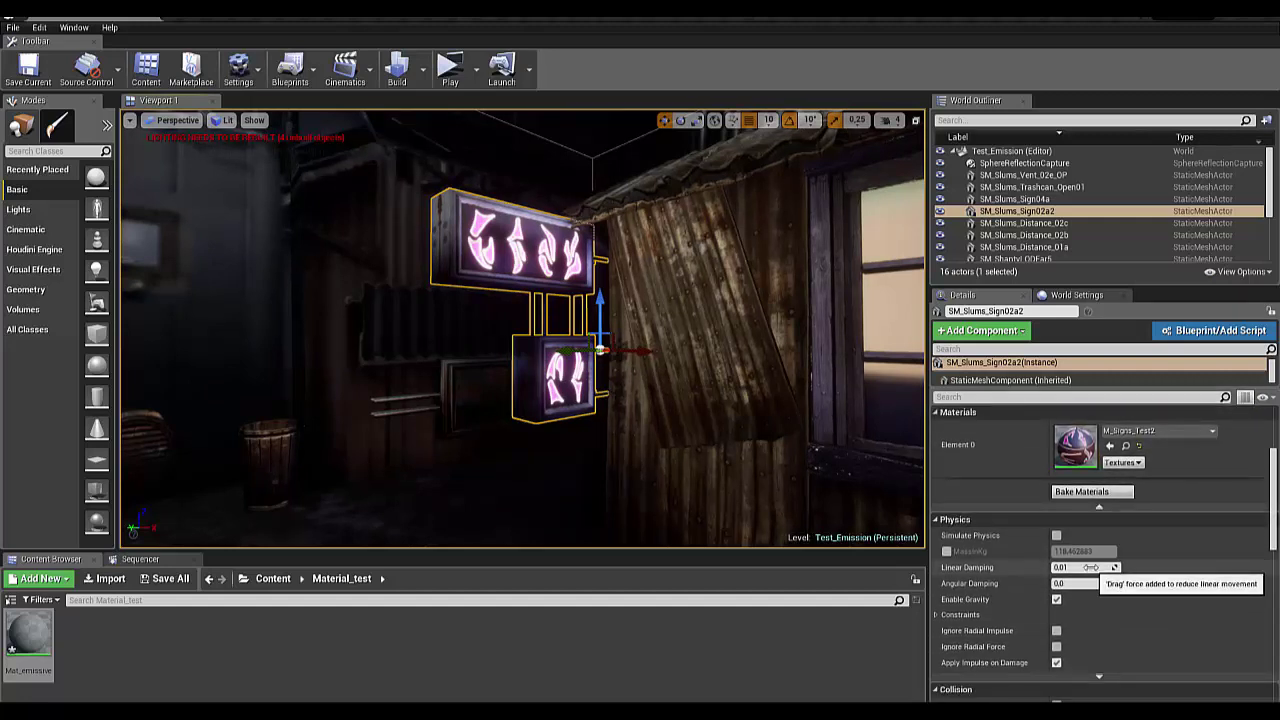
pyautogui.scroll(-1, 1092, 567)
pyautogui.scroll(-1, 1095, 569)
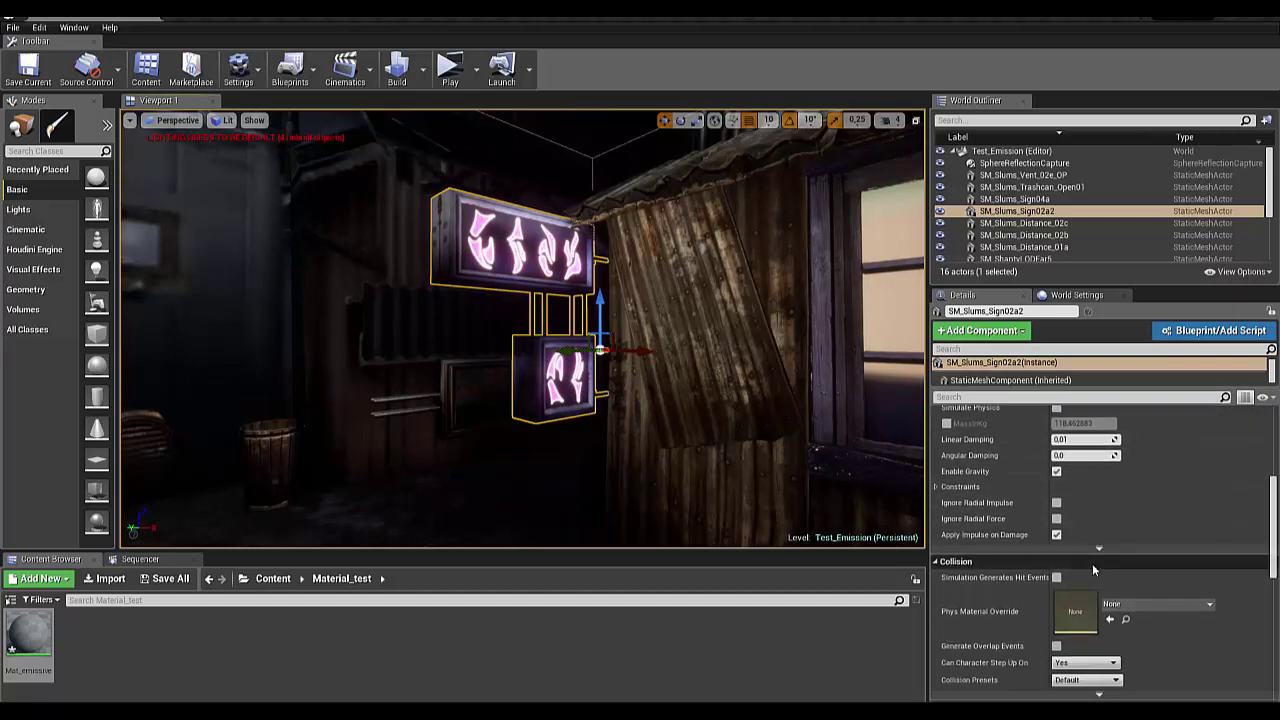
pyautogui.scroll(-1, 1093, 569)
pyautogui.scroll(-2, 1092, 569)
pyautogui.scroll(-1, 1091, 570)
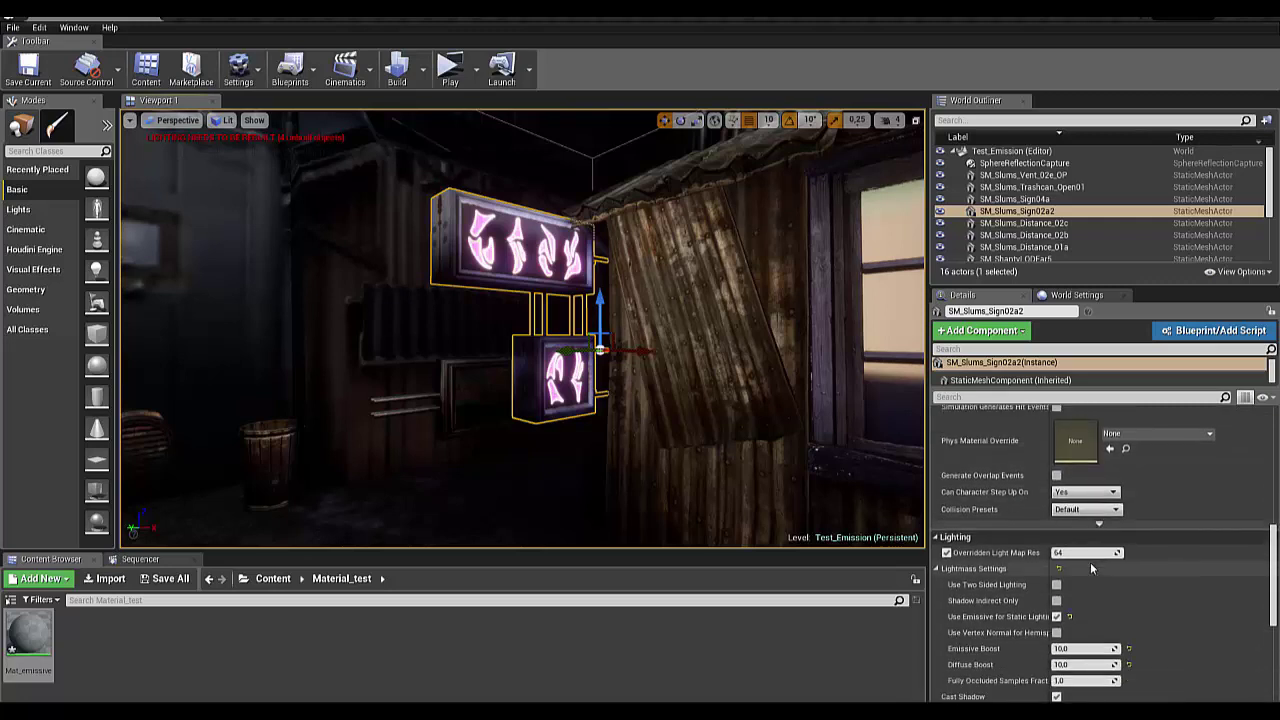
pyautogui.scroll(-2, 1090, 570)
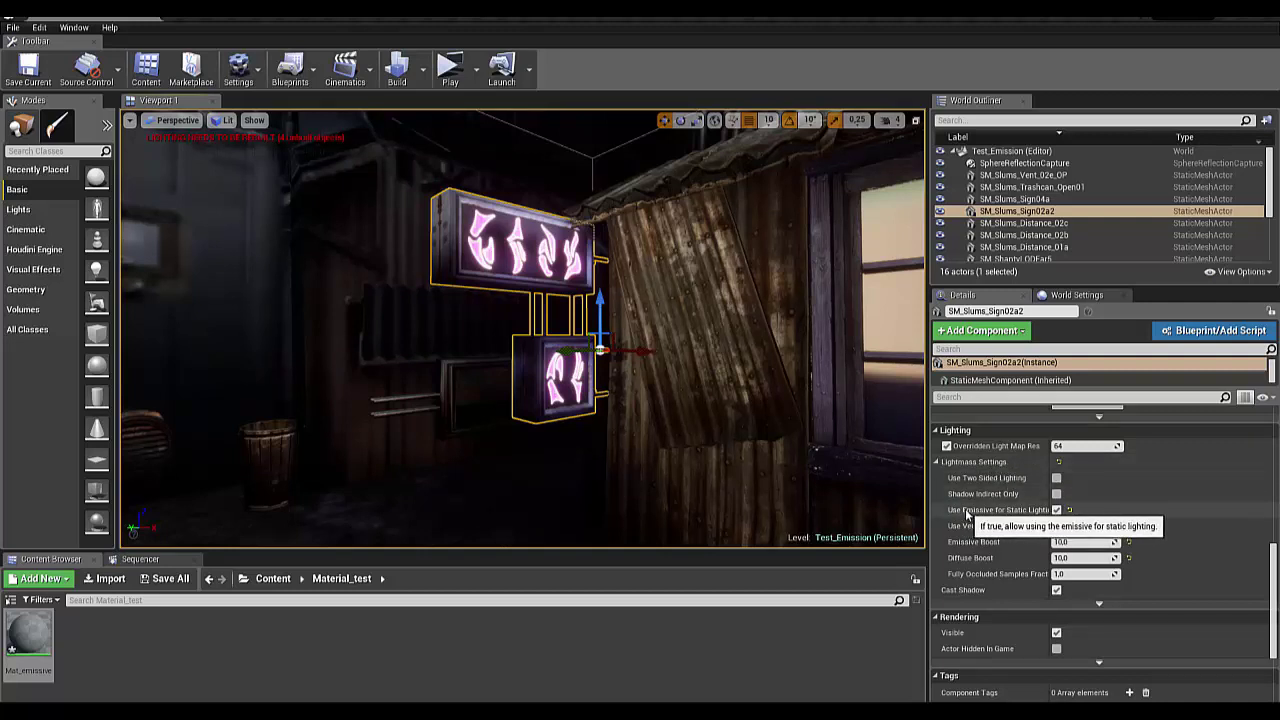
# Step: Toggle the sign's emissive static lighting, rebuild the level lighting and close the map check log
pyautogui.click(1057, 510)
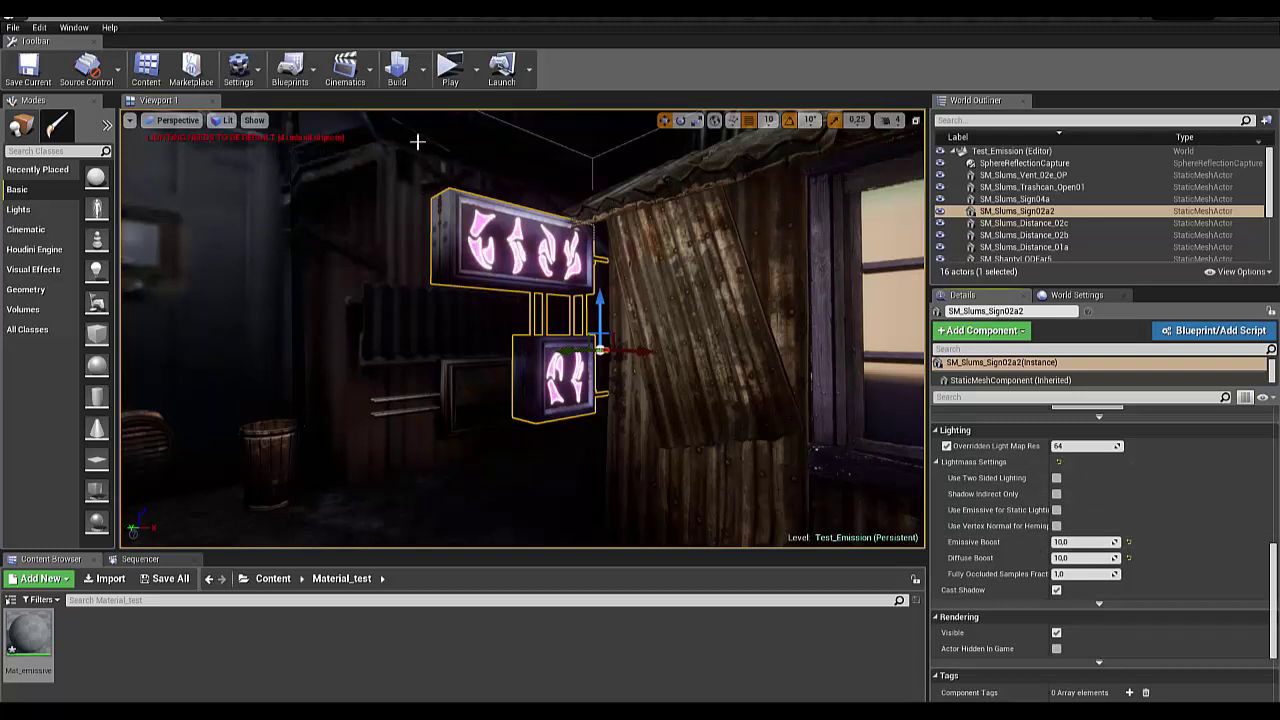
pyautogui.click(397, 68)
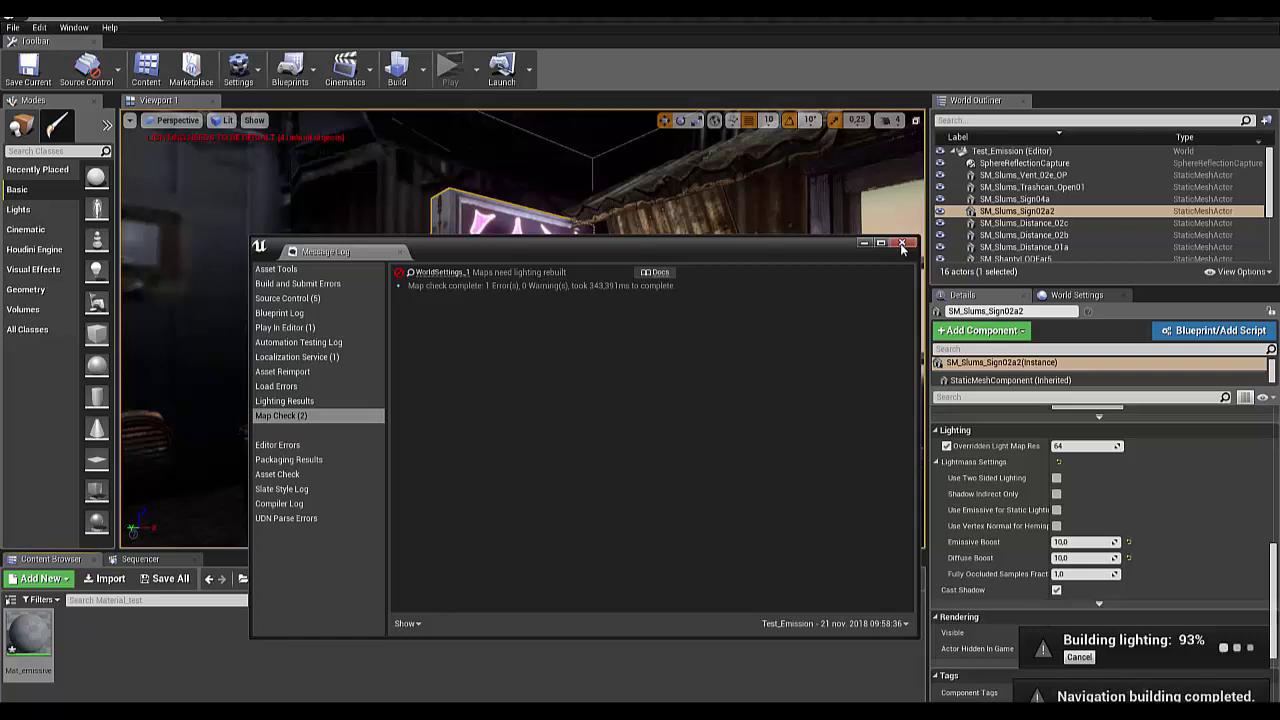
pyautogui.click(902, 243)
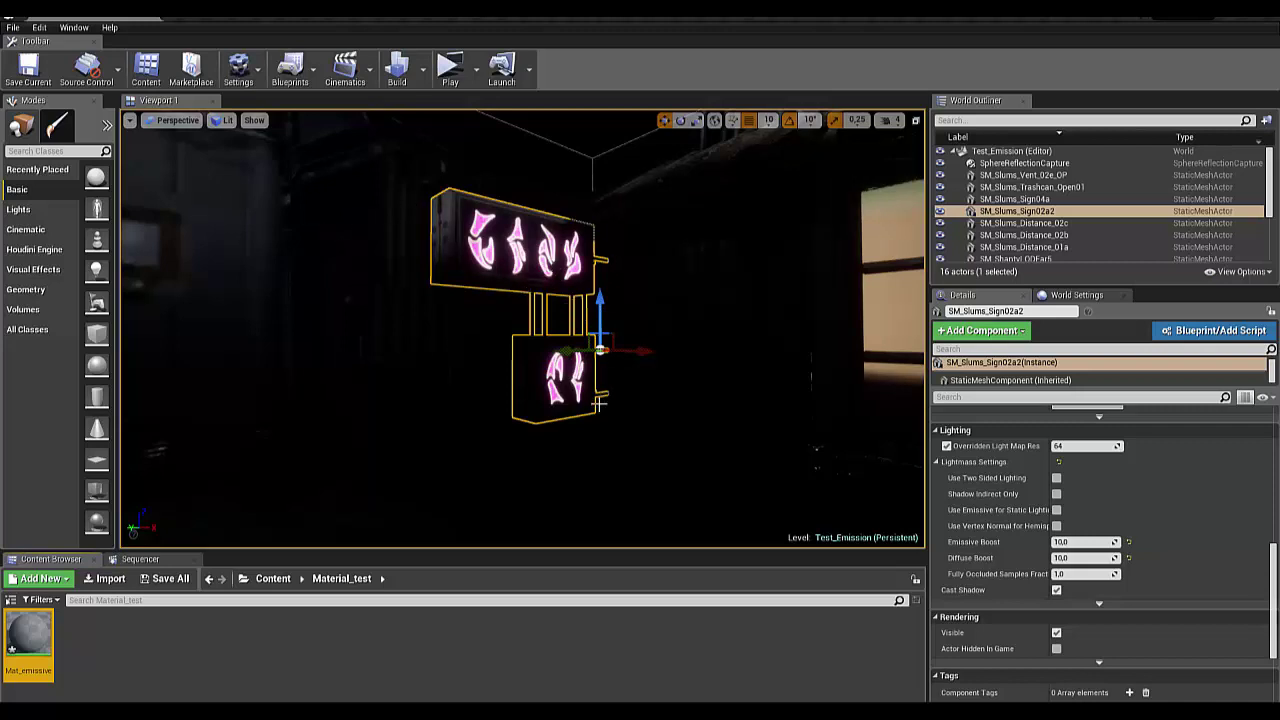
# Step: Turn on Use Emissive for Static Lighting in the SM_Slums_Sign02a2 sign's Lightmass Settings
pyautogui.moveTo(598, 403)
pyautogui.mouseDown()
pyautogui.moveTo(607, 383)
pyautogui.moveTo(585, 370)
pyautogui.mouseUp()
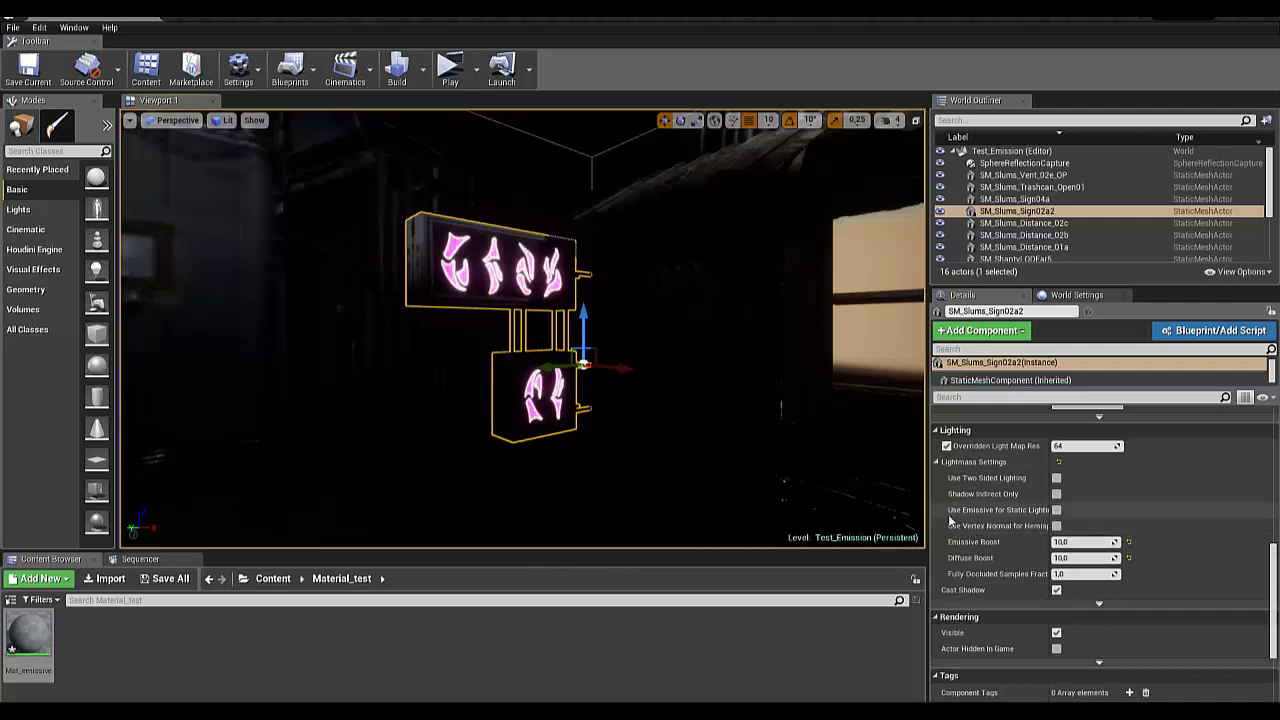
pyautogui.click(1056, 510)
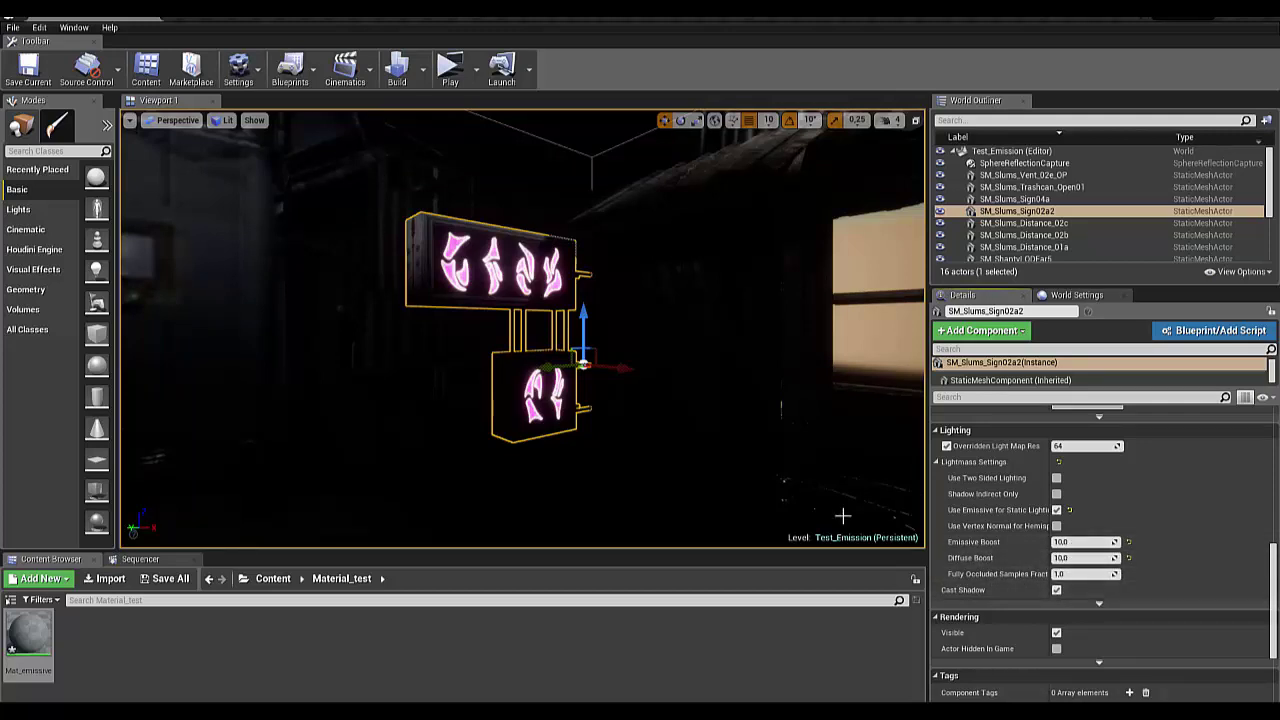
# Step: Build the level's lighting, then turn the view right to reframe the glowing sign
pyautogui.click(396, 68)
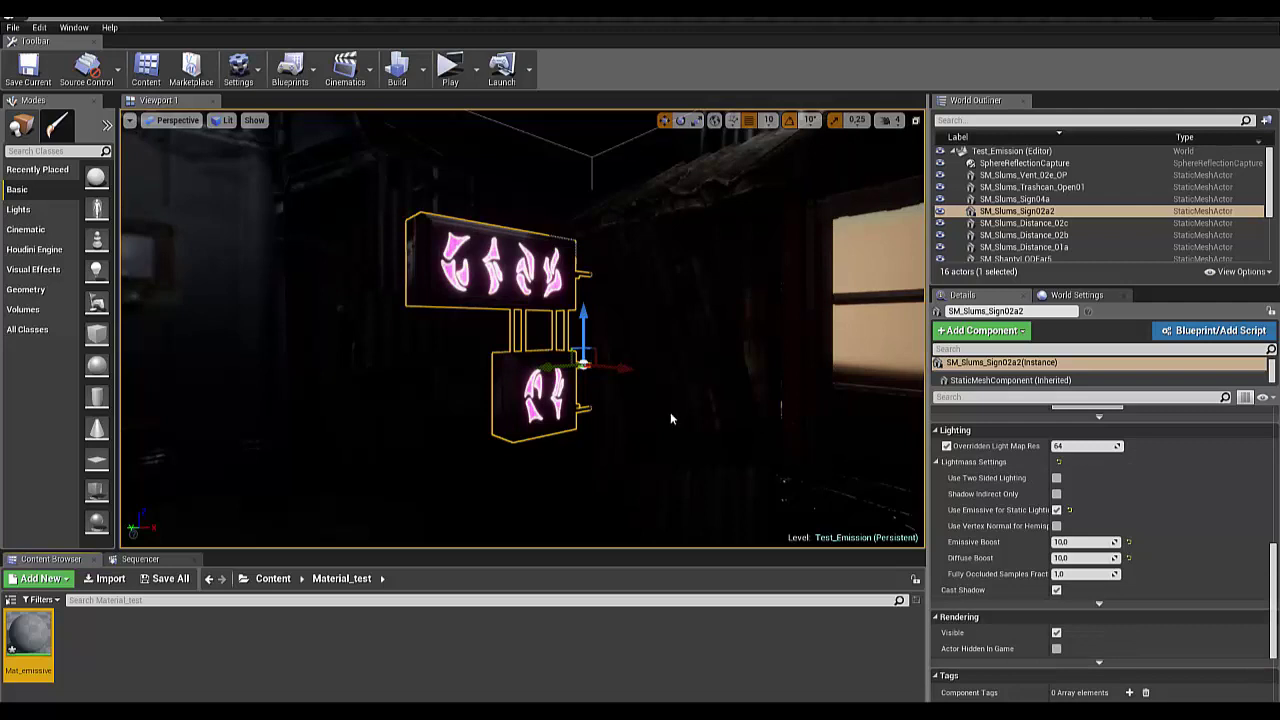
pyautogui.moveTo(680, 414); pyautogui.dragTo(730, 414, button='right')
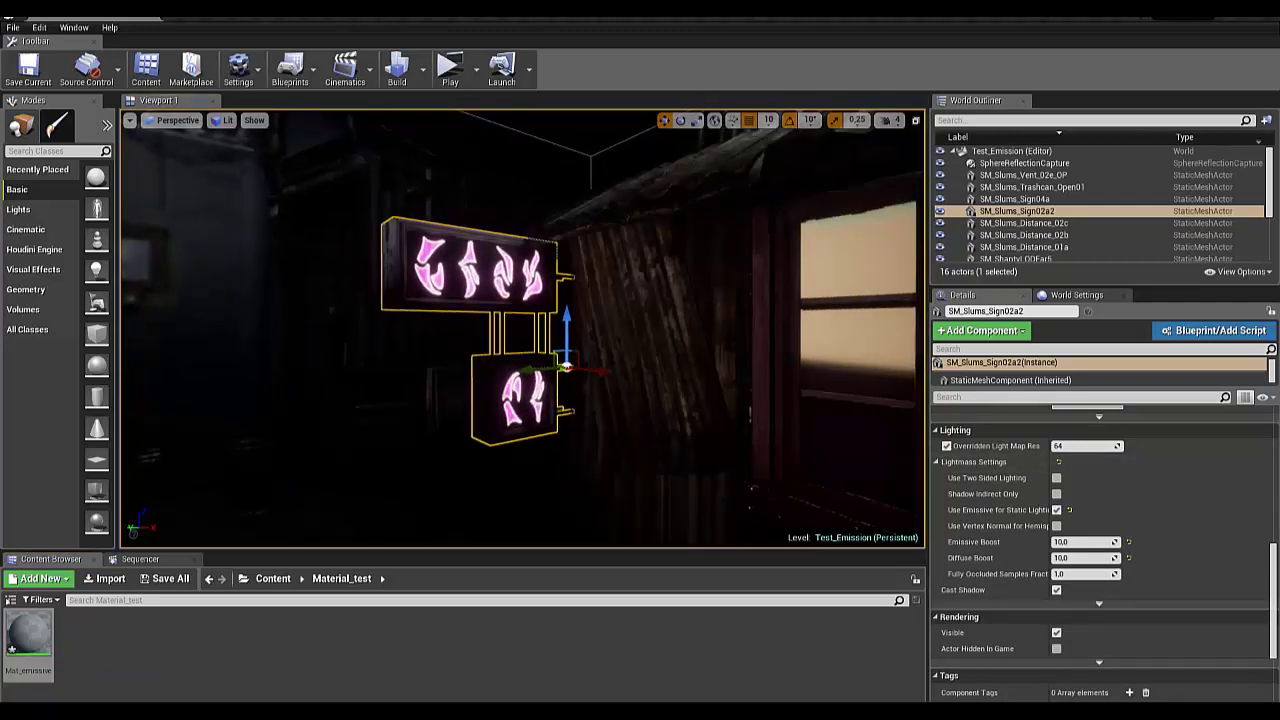
pyautogui.moveTo(730, 414); pyautogui.dragTo(791, 430, button='right')
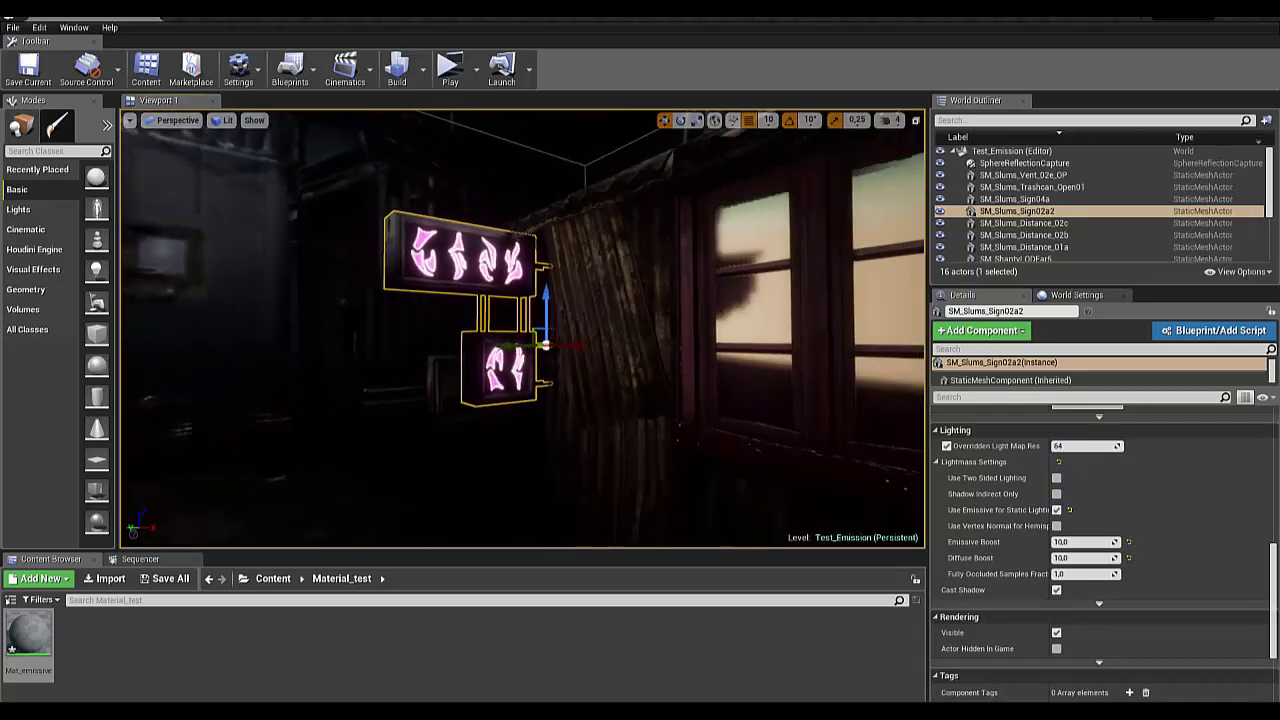
pyautogui.click(806, 437)
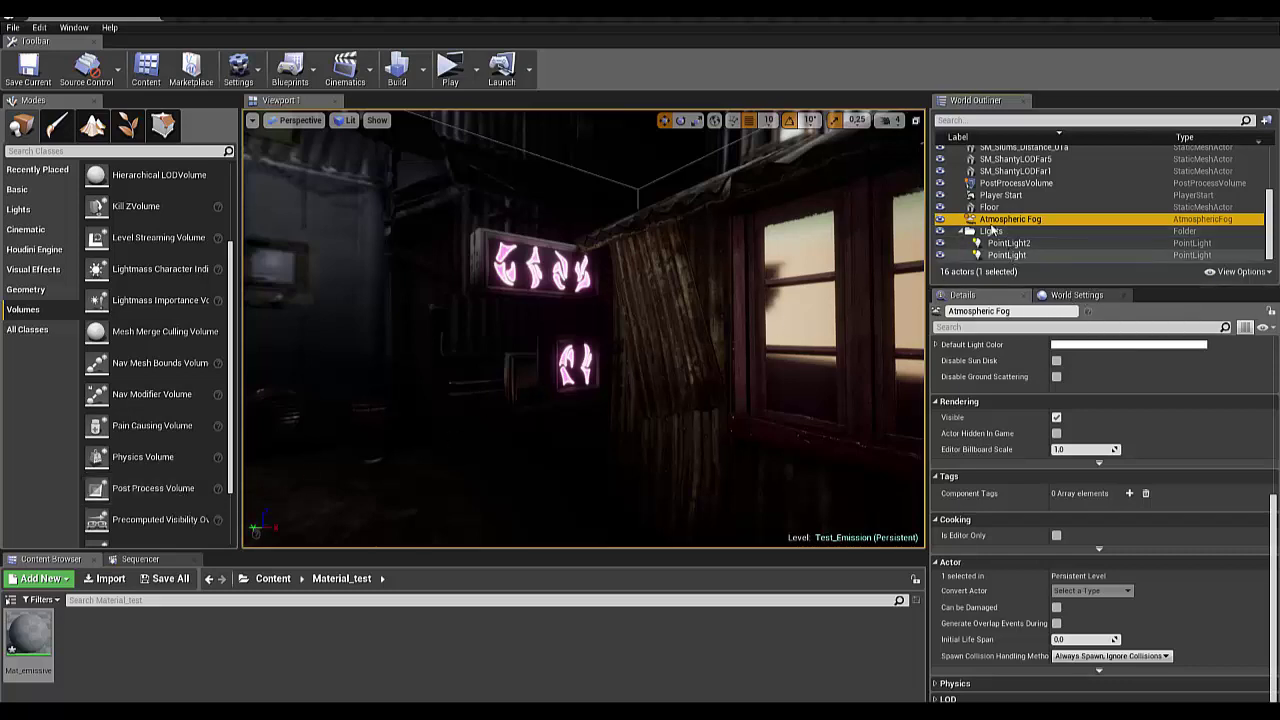
# Step: Select PostProcessVolume in the World Outliner and find its Lens > Bloom settings (intensity 3.0)
pyautogui.click(960, 232)
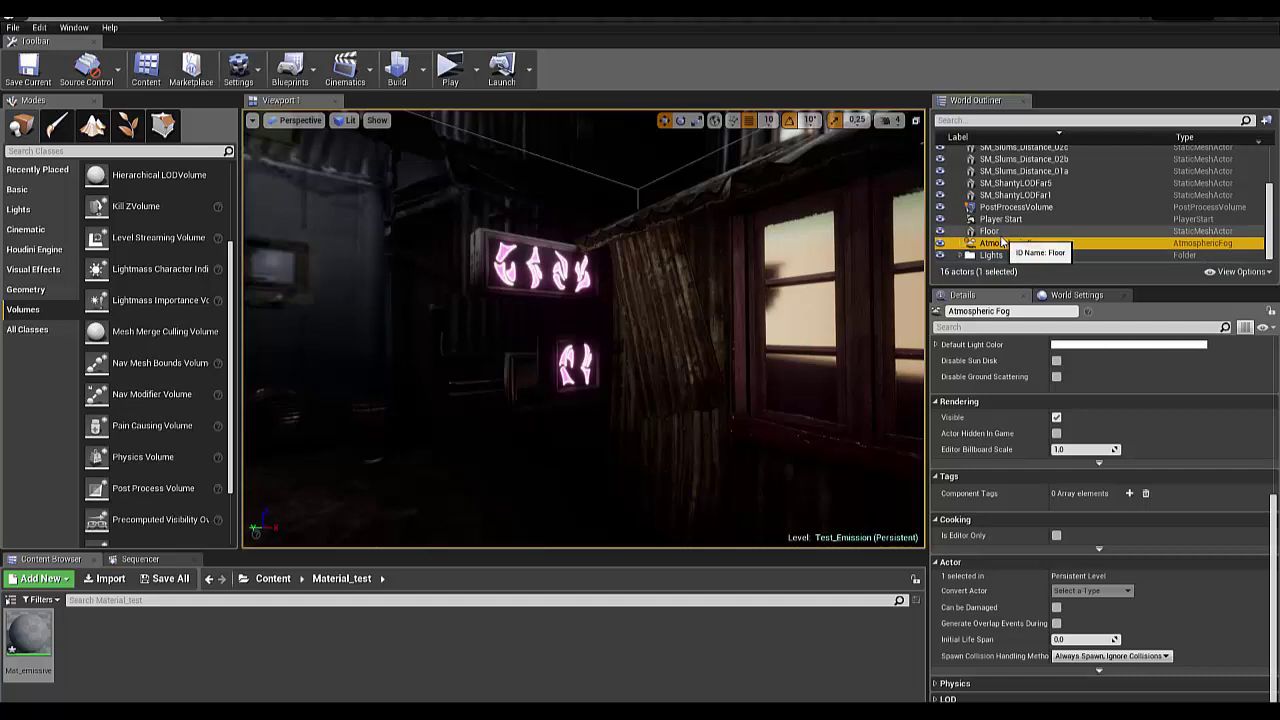
pyautogui.click(990, 207)
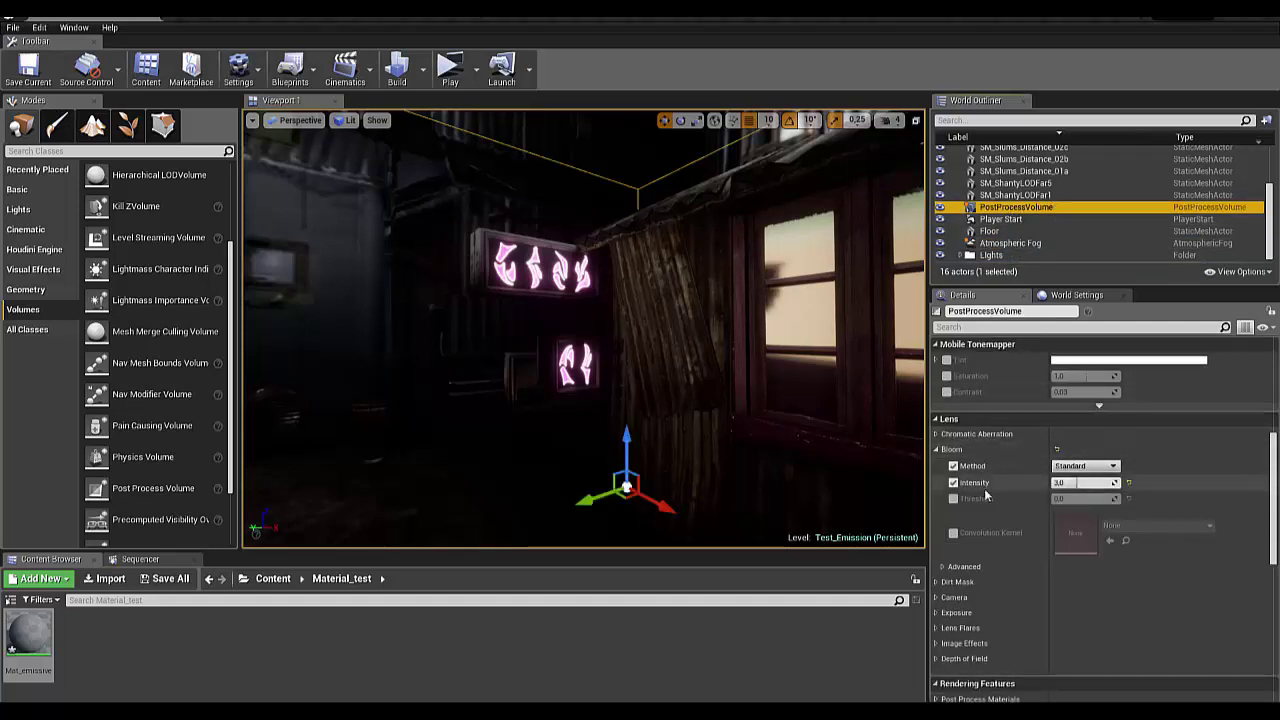
pyautogui.scroll(-1, 993, 469)
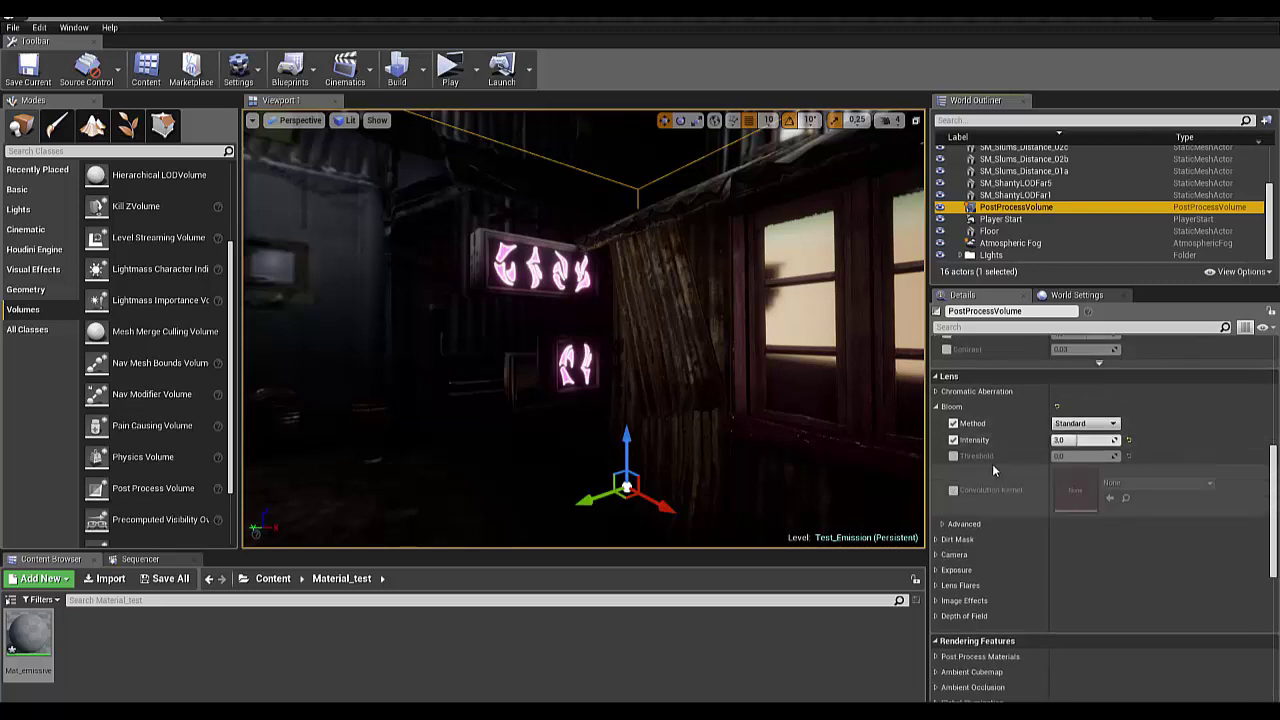
pyautogui.scroll(-3, 998, 463)
pyautogui.scroll(-1, 998, 463)
pyautogui.scroll(-2, 998, 465)
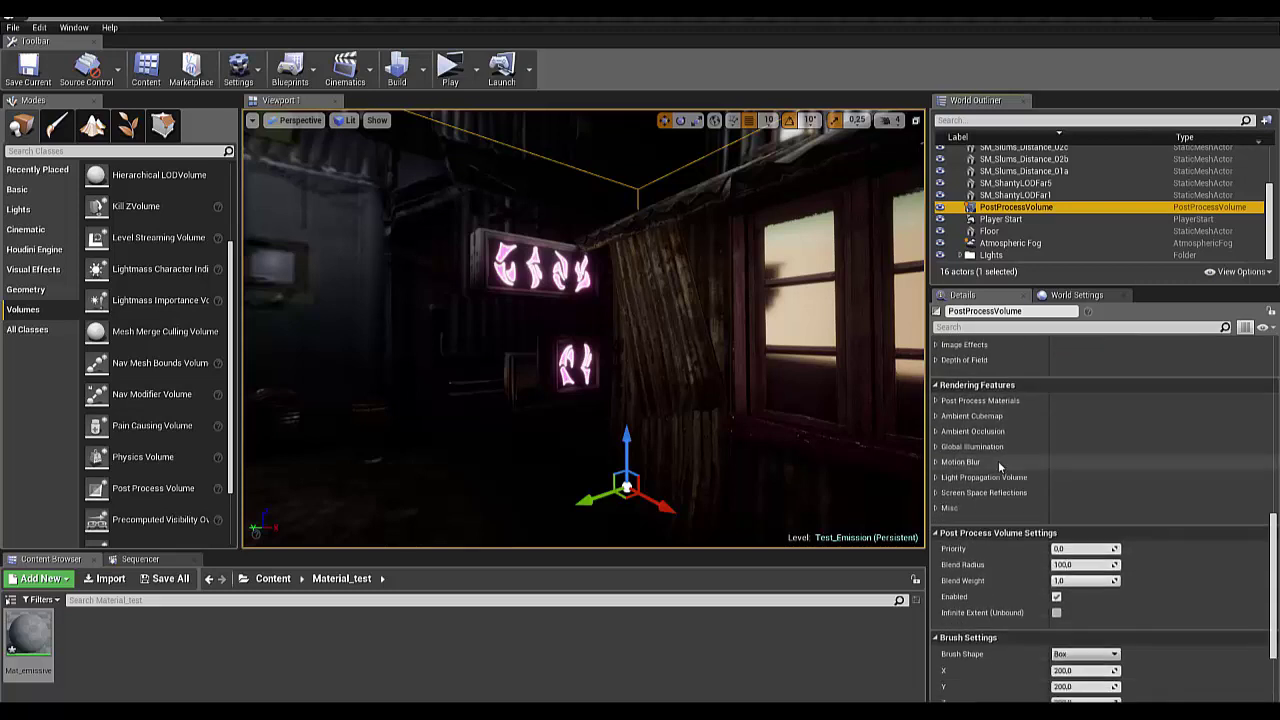
pyautogui.scroll(-2, 998, 461)
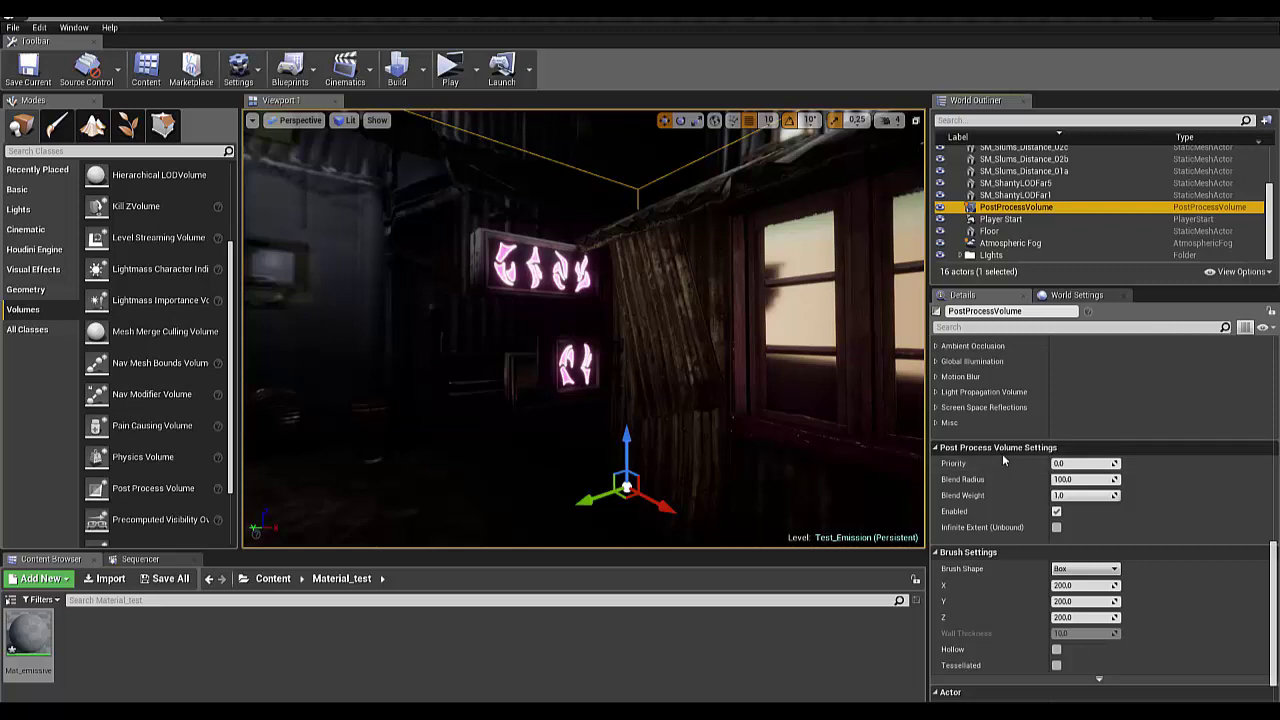
pyautogui.scroll(-2, 1002, 453)
pyautogui.scroll(-1, 1004, 450)
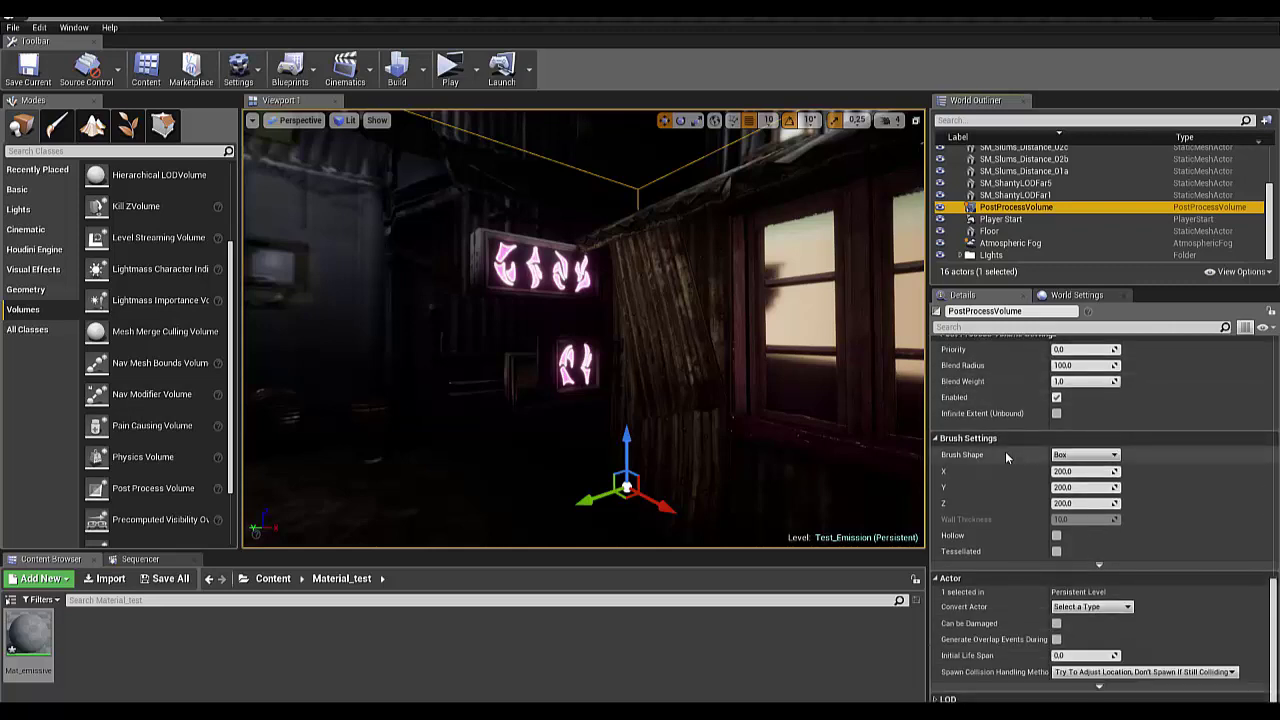
pyautogui.scroll(1, 1005, 451)
pyautogui.scroll(1, 1003, 456)
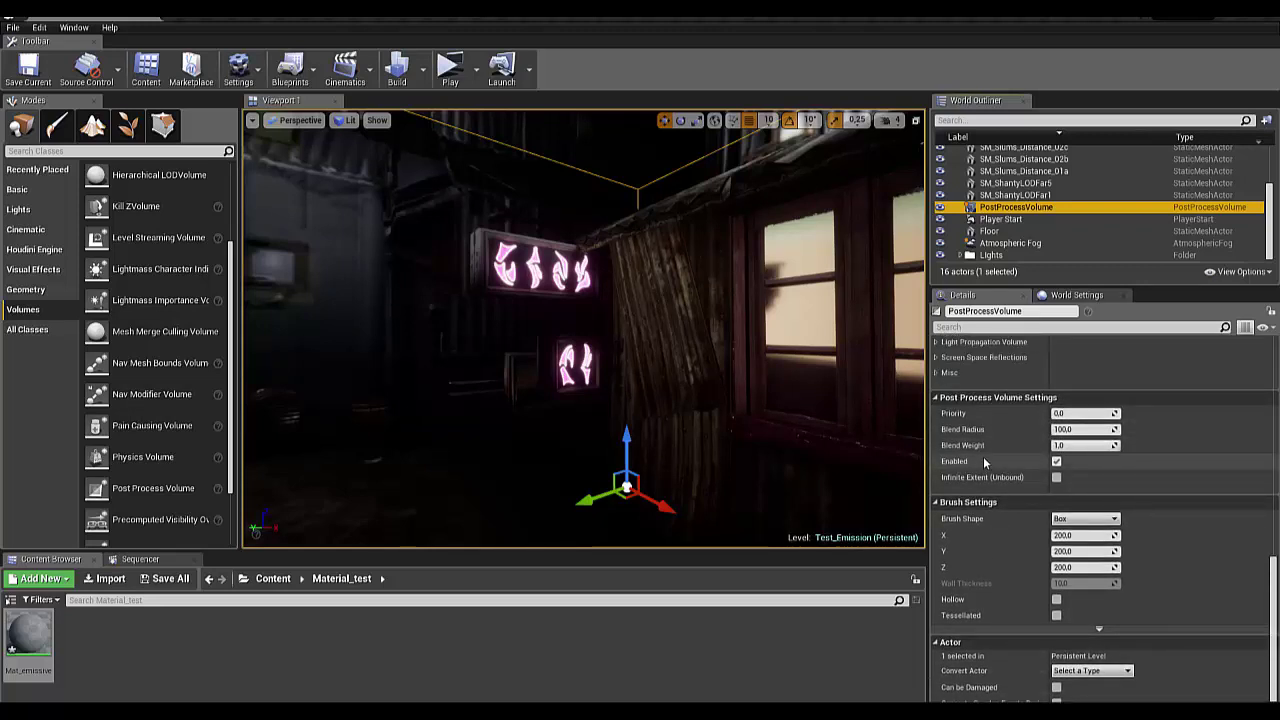
pyautogui.scroll(2, 983, 456)
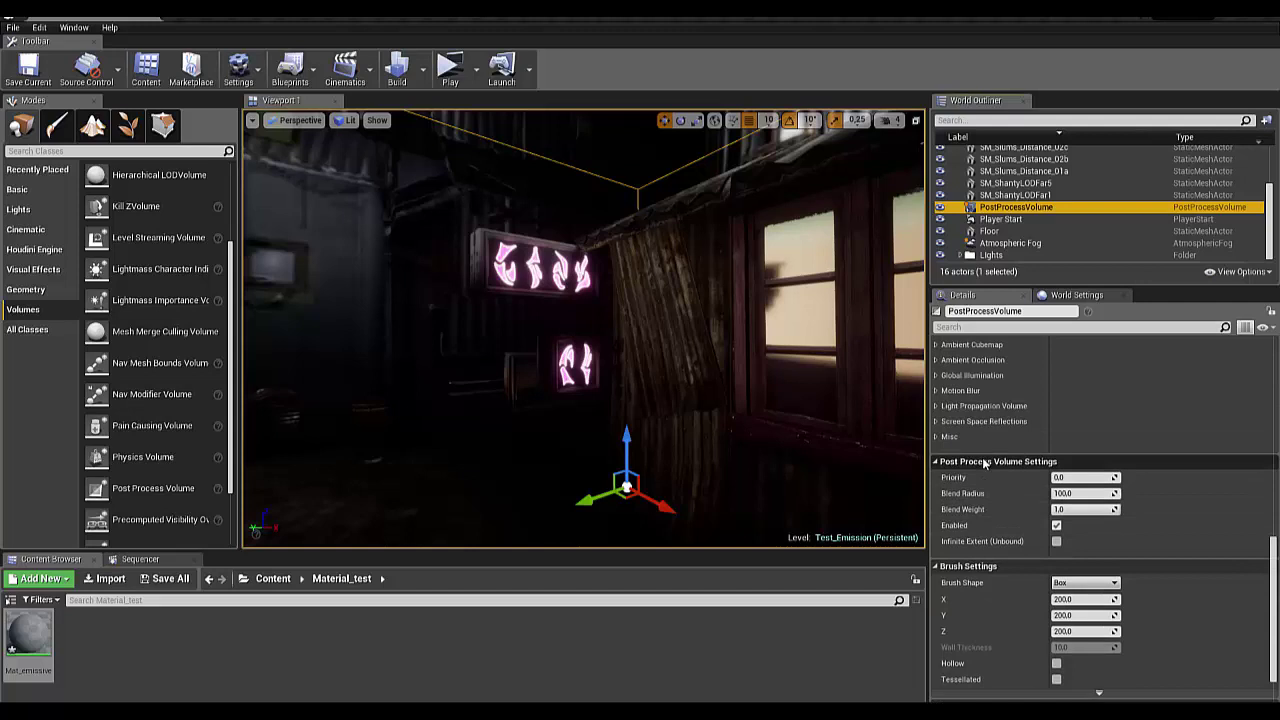
pyautogui.scroll(2, 985, 463)
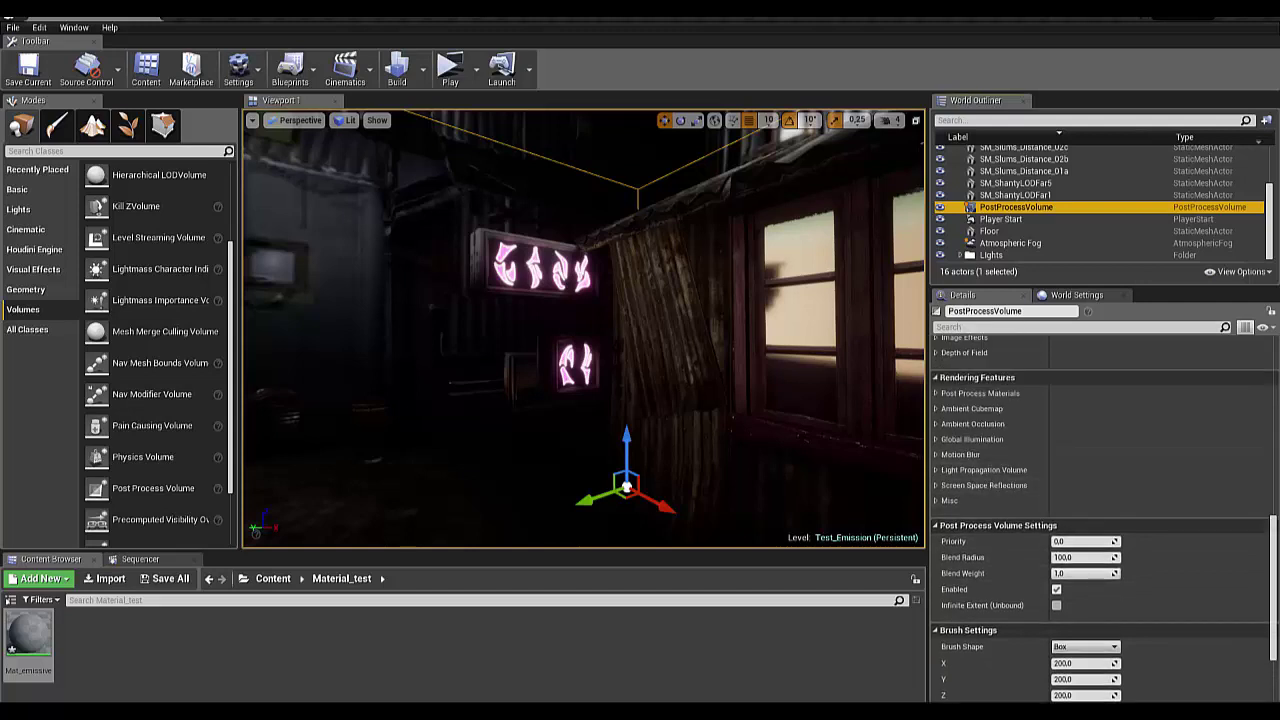
pyautogui.scroll(4, 985, 463)
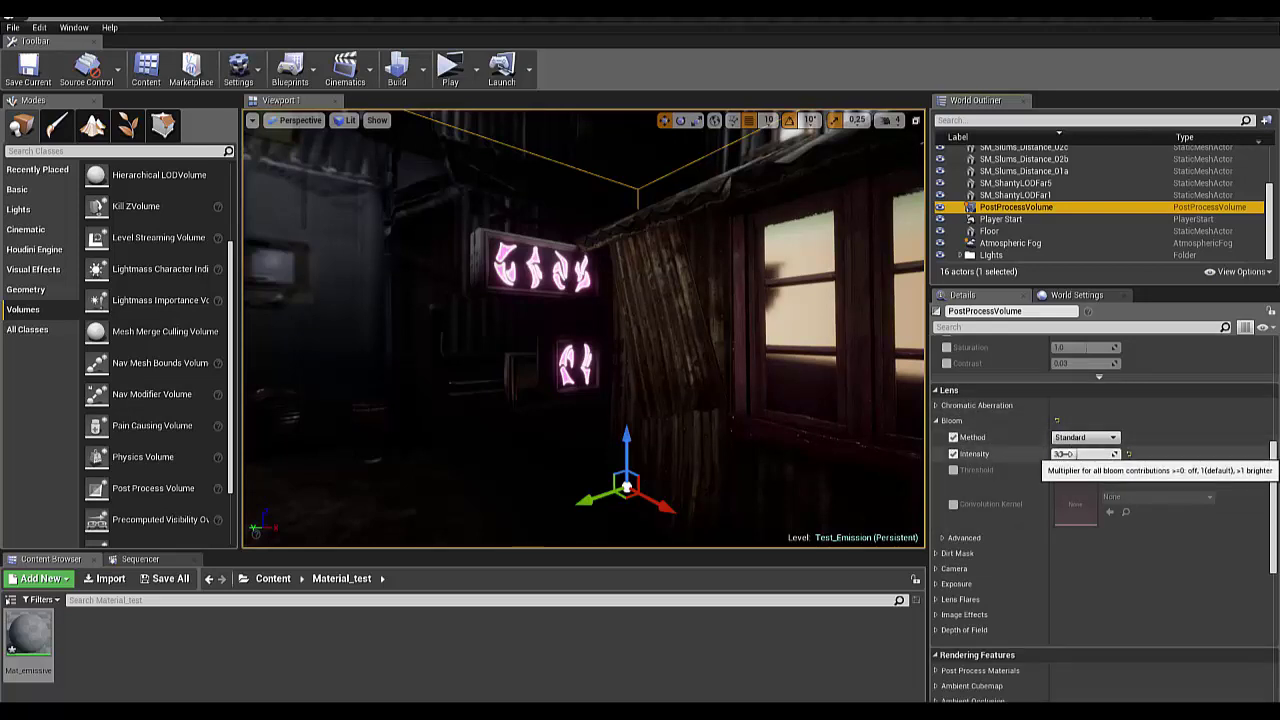
# Step: Raise Bloom Intensity to 8.0, rebuild lighting, then set Bloom Intensity to 20.0
pyautogui.moveTo(1064, 454); pyautogui.dragTo(1110, 454)
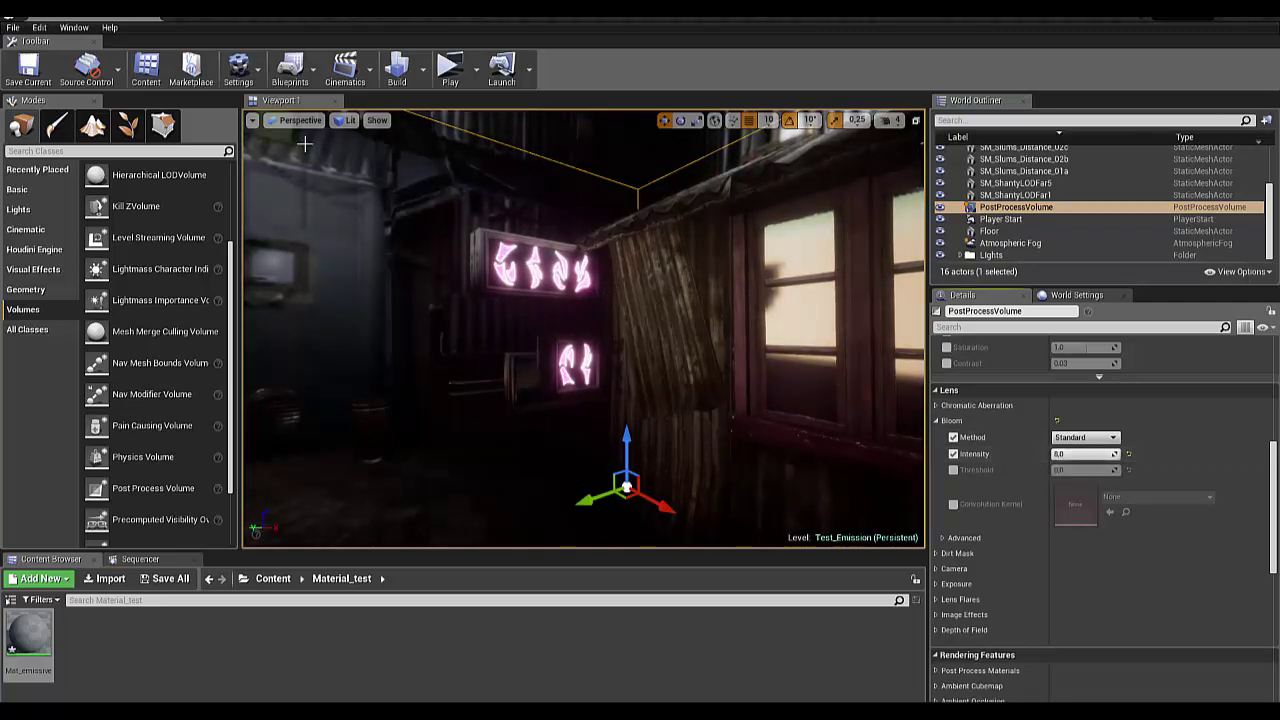
pyautogui.click(402, 80)
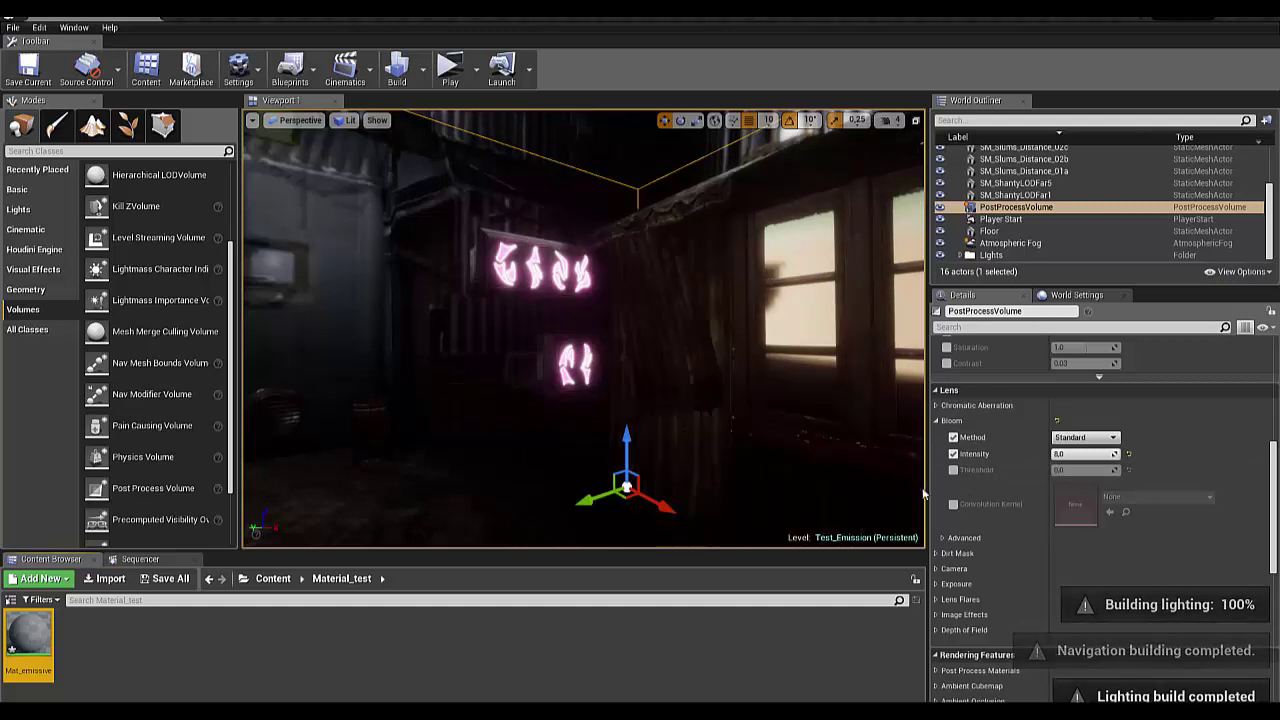
pyautogui.click(1060, 454)
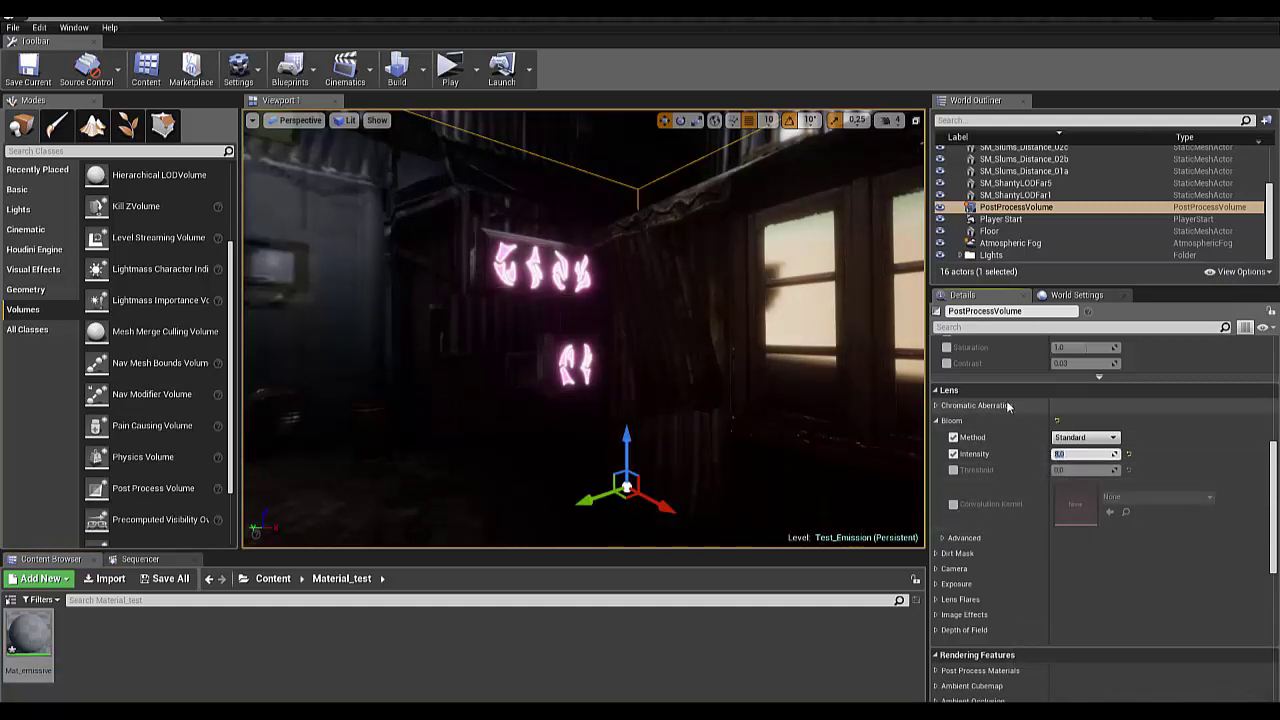
pyautogui.write('20')
pyautogui.press('Return')
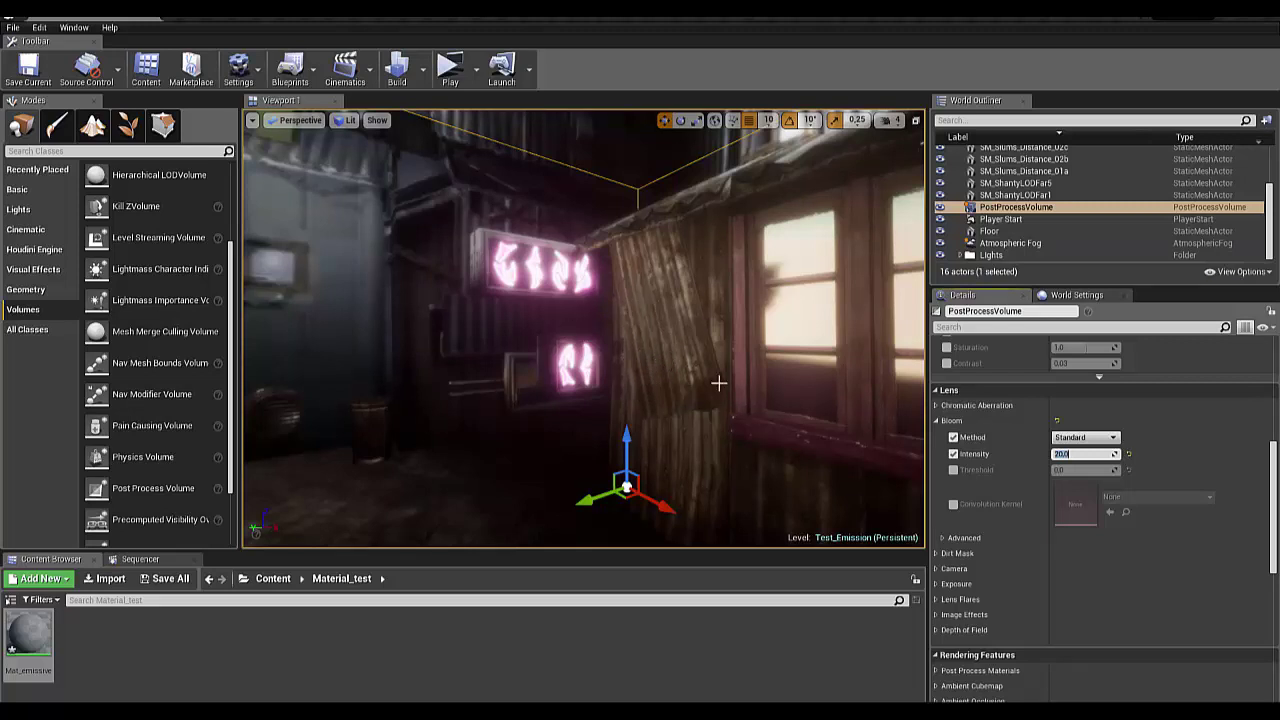
# Step: Fly the viewport in toward the strongly blooming pink neon sign by the shack window
pyautogui.moveTo(694, 380); pyautogui.dragTo(711, 383, button='right')
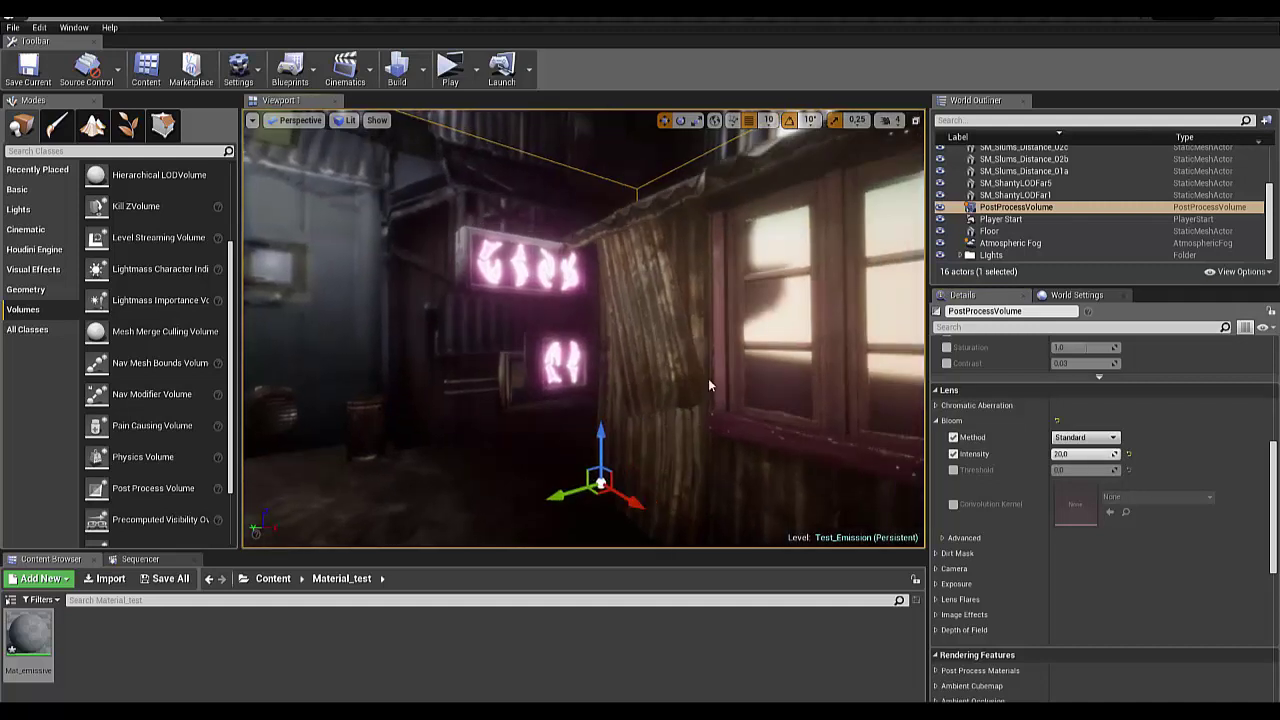
pyautogui.scroll(3, 711, 383)
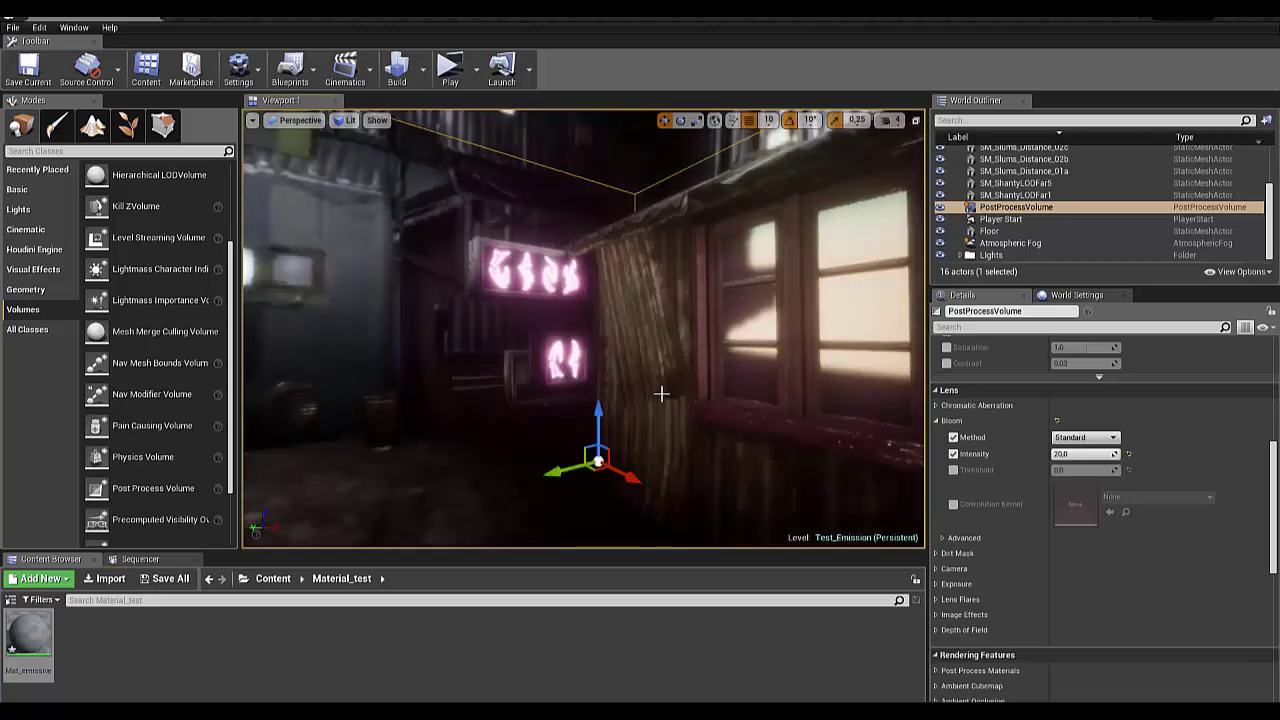
pyautogui.moveTo(660, 391)
pyautogui.mouseDown(button='right')
pyautogui.moveTo(700, 392)
pyautogui.moveTo(664, 386)
pyautogui.mouseUp(button='right')
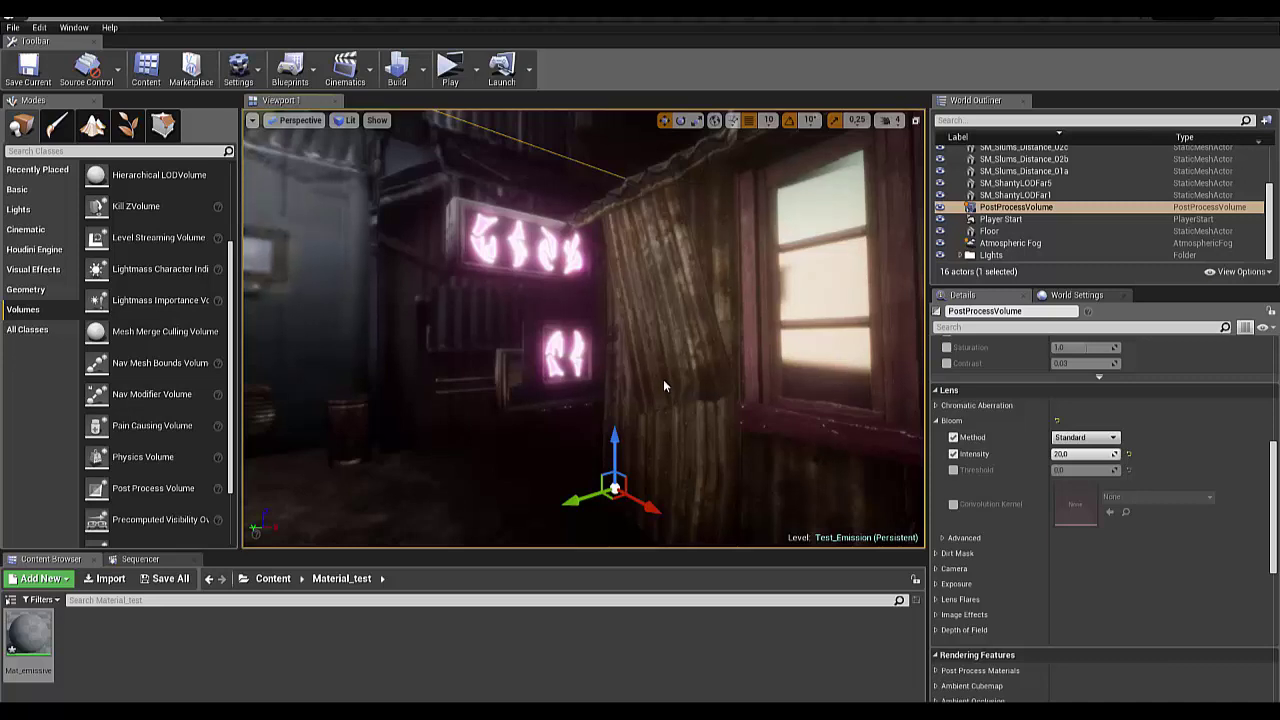